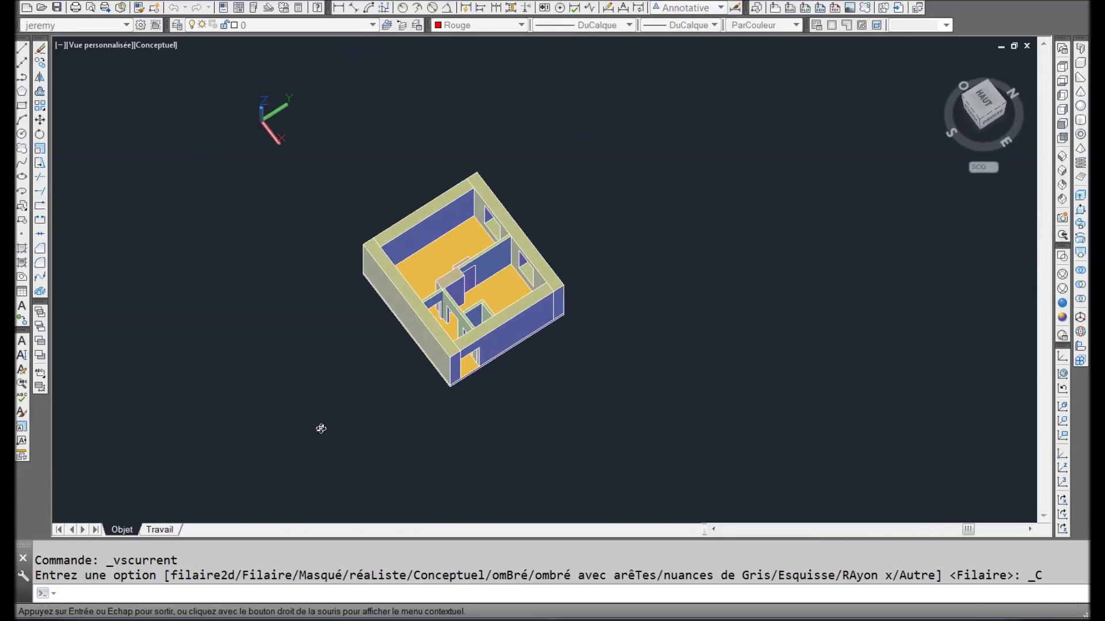
Step: Draw a 10000-long horizontal polyline with Ortho on, starting at the house's front-right base corner and running away from the house
{"action": "scroll", "coordinate": [444, 304], "scroll_direction": "up", "scroll_amount": 4}
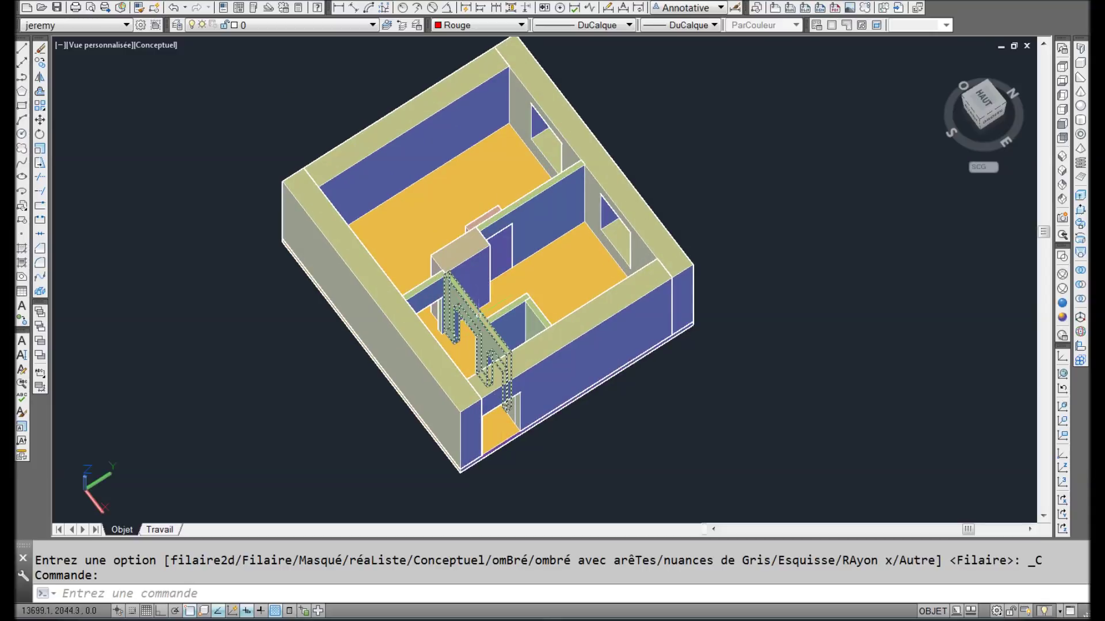
{"action": "middle_click_drag", "start_coordinate": [477, 345], "coordinate": [450, 286]}
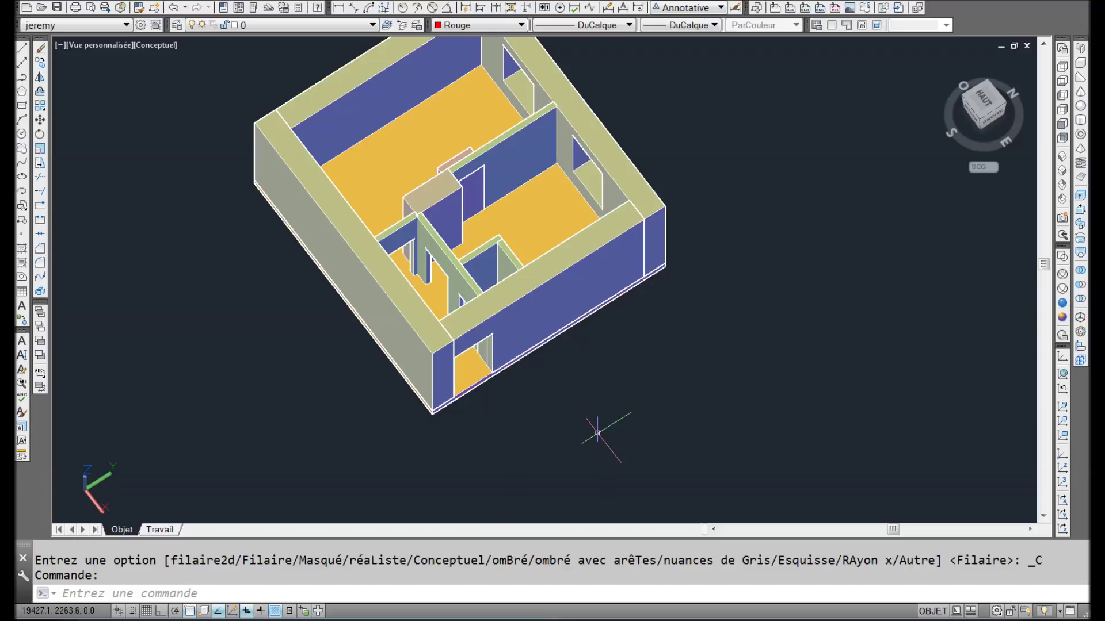
{"action": "scroll", "coordinate": [728, 367], "scroll_direction": "down", "scroll_amount": 3}
{"action": "middle_click_drag", "start_coordinate": [728, 365], "coordinate": [646, 353], "text": "shift"}
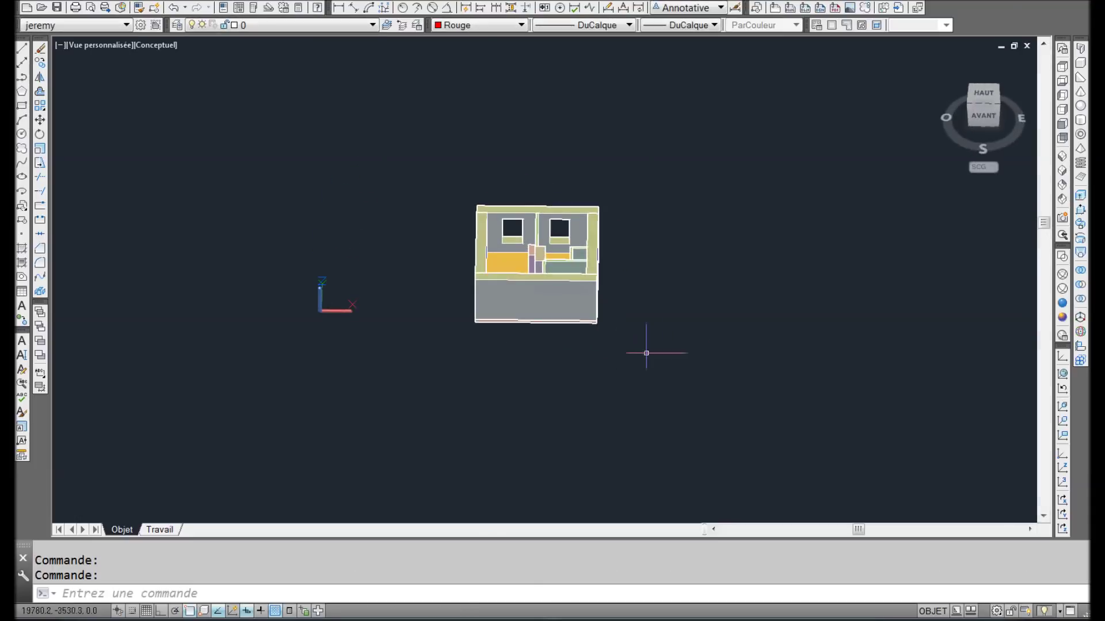
{"action": "left_click", "coordinate": [21, 79]}
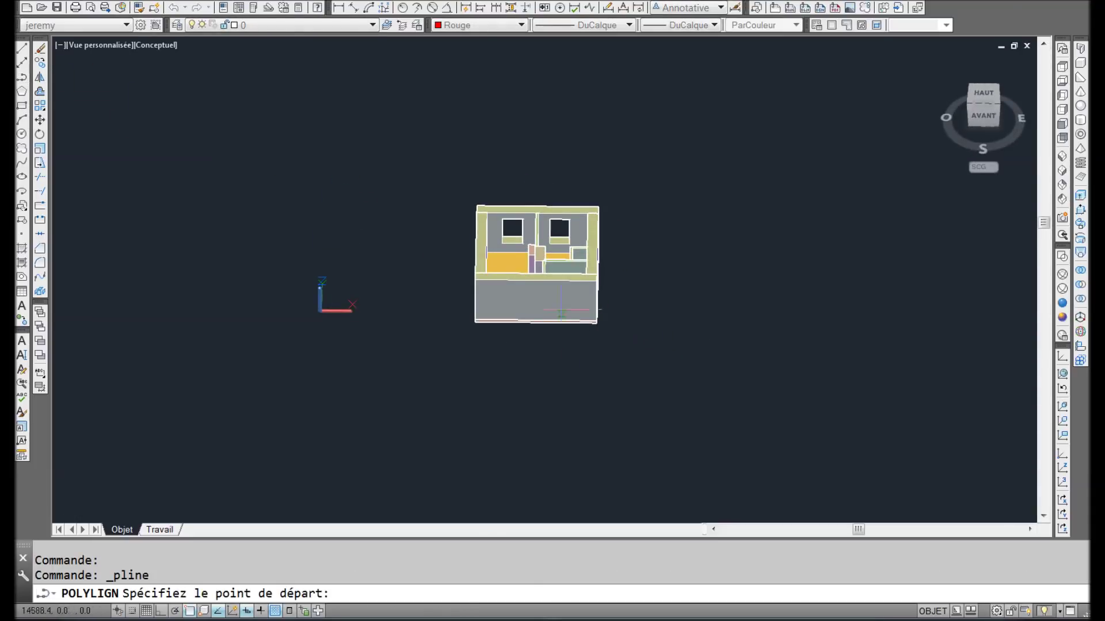
{"action": "left_click", "coordinate": [596, 323]}
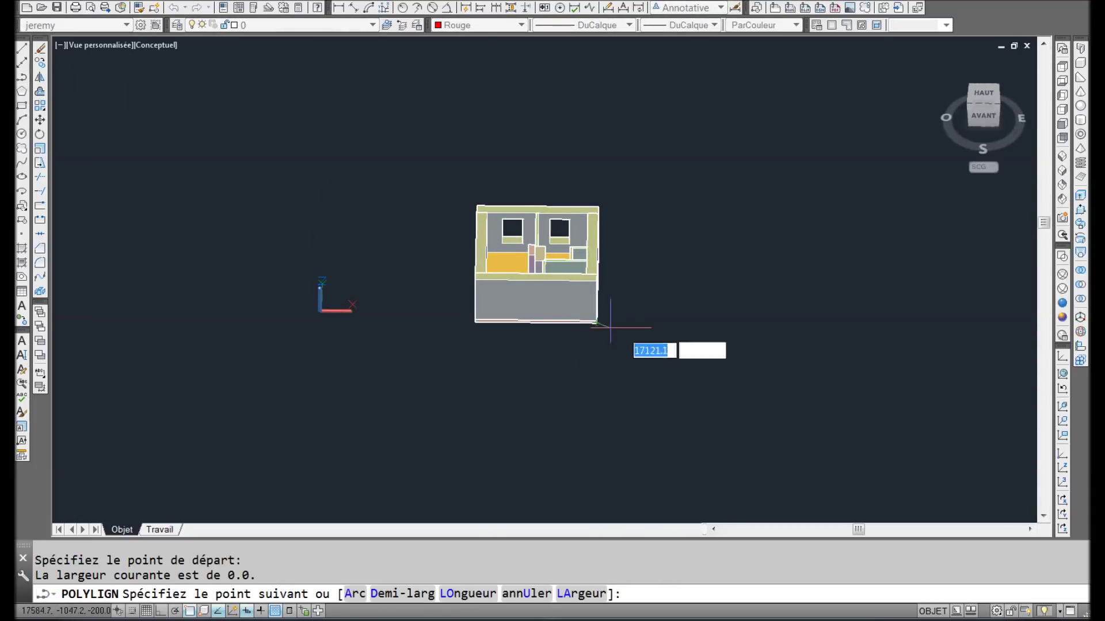
{"action": "key", "text": "F8"}
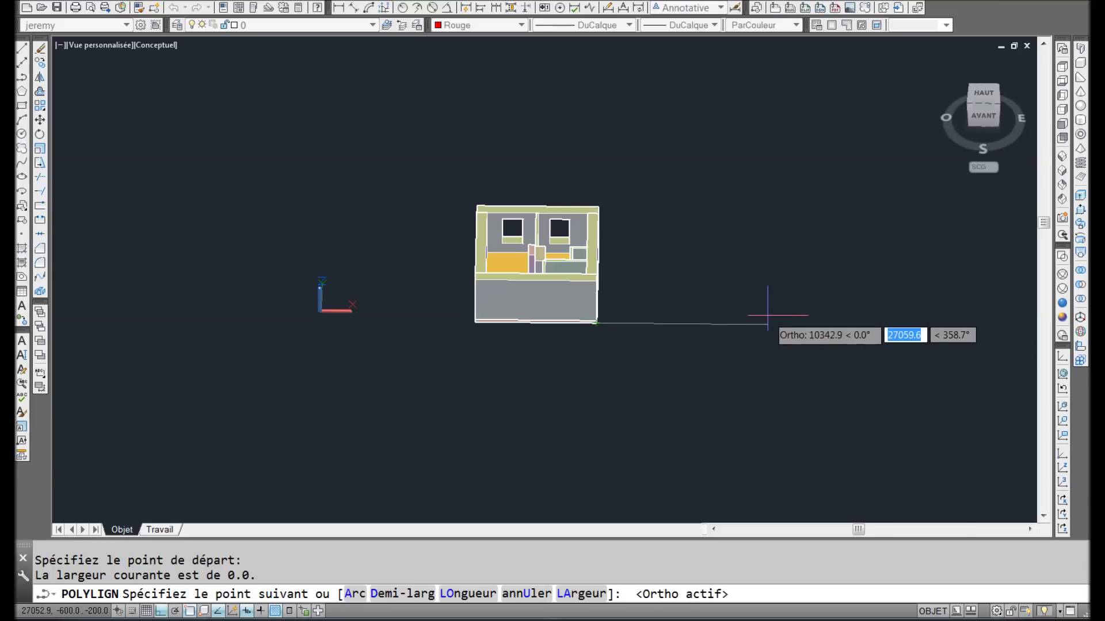
{"action": "type", "text": "10000"}
{"action": "key", "text": "Return"}
{"action": "middle_click_drag", "start_coordinate": [769, 316], "coordinate": [544, 312]}
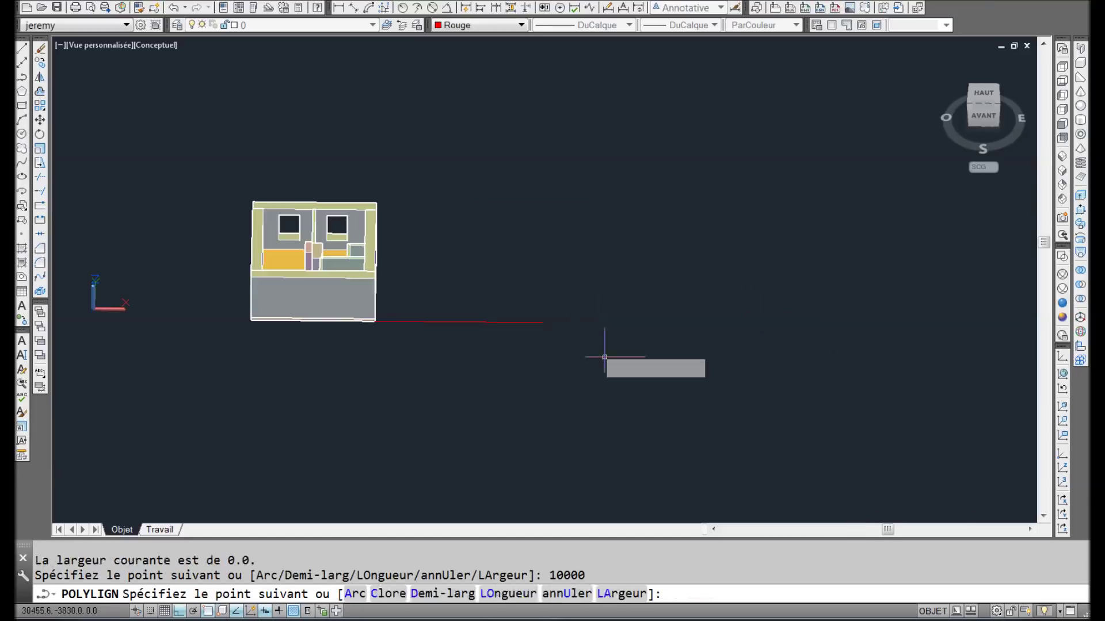
{"action": "key", "text": "Return"}
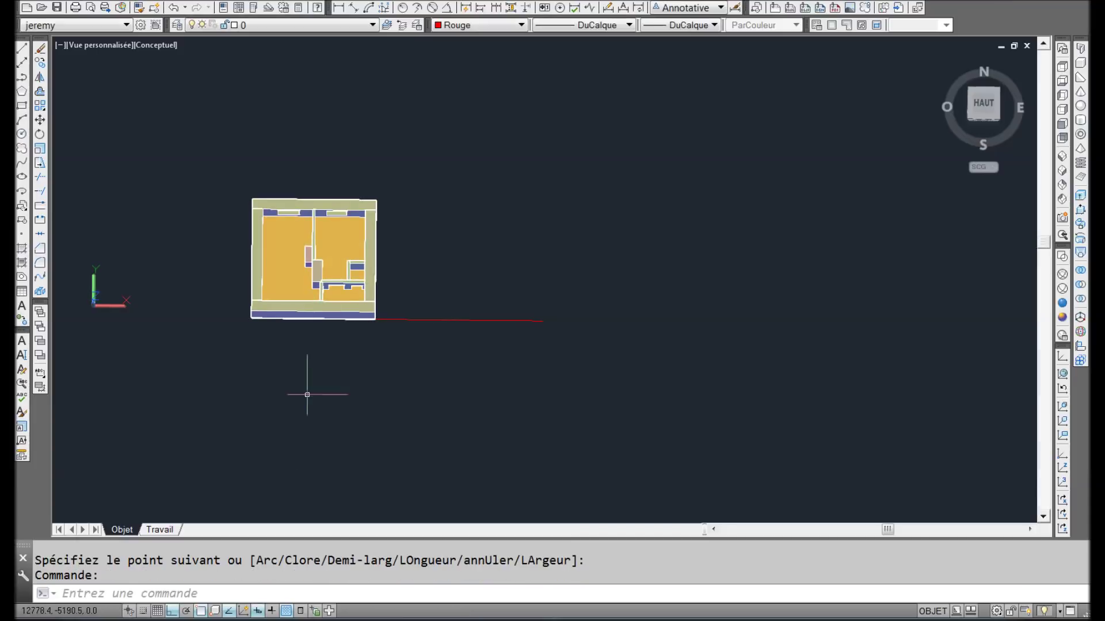
Step: Copy the whole house model with a base point at its front-left base corner
{"action": "scroll", "coordinate": [310, 234], "scroll_direction": "up", "scroll_amount": 5}
{"action": "scroll", "coordinate": [311, 238], "scroll_direction": "up", "scroll_amount": 2}
{"action": "scroll", "coordinate": [359, 290], "scroll_direction": "down", "scroll_amount": 5}
{"action": "middle_click_drag", "start_coordinate": [226, 228], "coordinate": [255, 158]}
{"action": "left_click", "coordinate": [247, 94]}
{"action": "left_click", "coordinate": [520, 387]}
{"action": "scroll", "coordinate": [259, 362], "scroll_direction": "up", "scroll_amount": 3}
{"action": "scroll", "coordinate": [265, 356], "scroll_direction": "up", "scroll_amount": 3}
{"action": "key", "text": "ctrl+shift+c"}
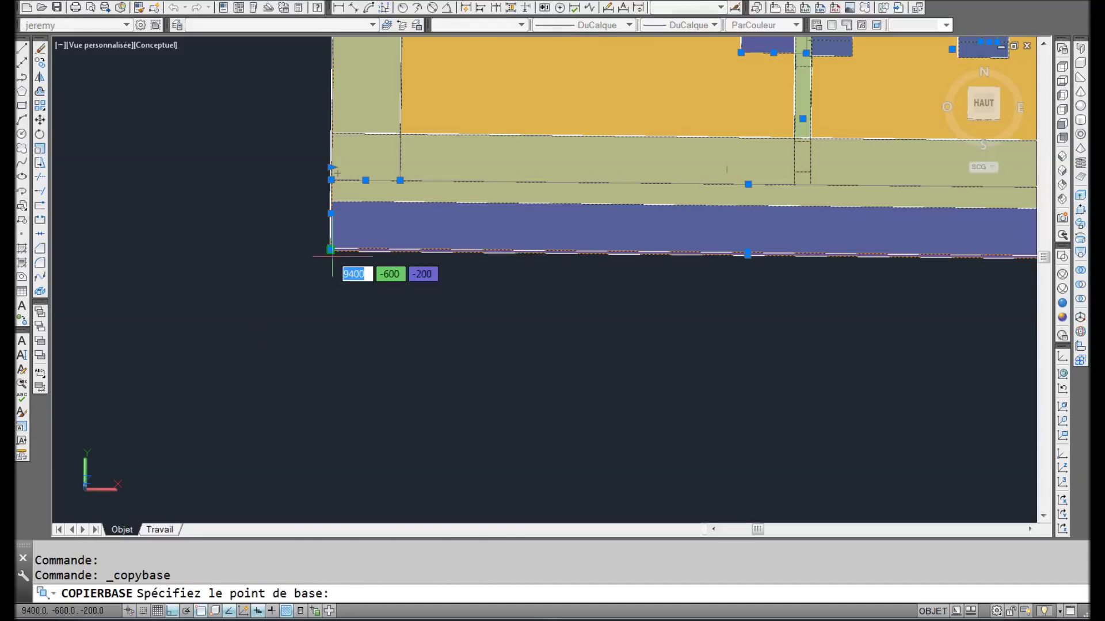
{"action": "scroll", "coordinate": [325, 253], "scroll_direction": "up", "scroll_amount": 3}
{"action": "left_click", "coordinate": [323, 238]}
{"action": "scroll", "coordinate": [291, 308], "scroll_direction": "down", "scroll_amount": 6}
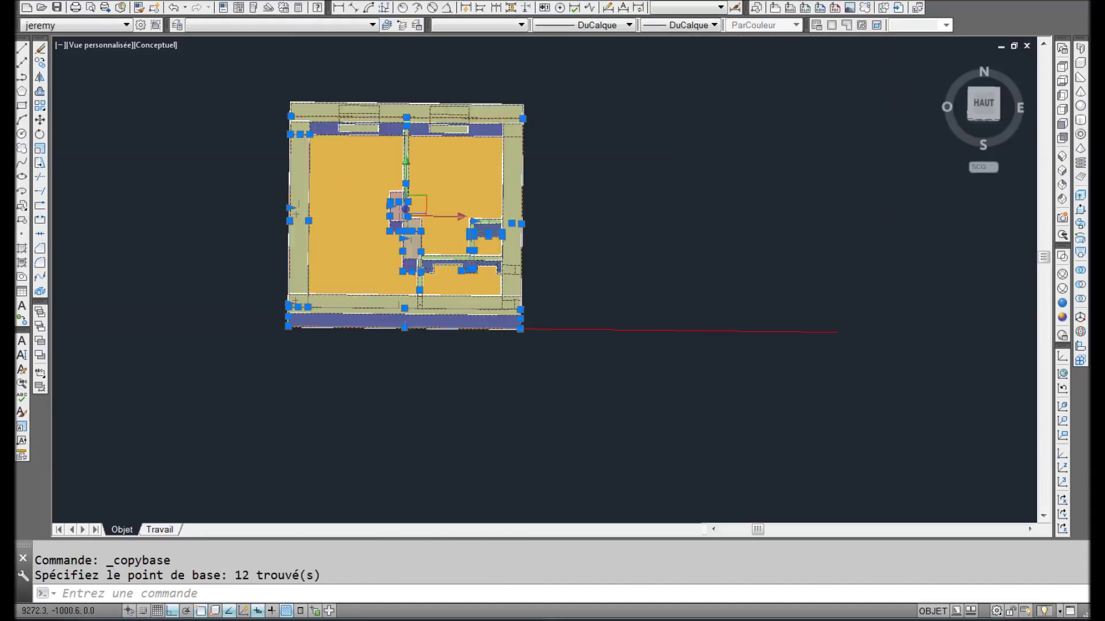
Step: Paste the copied house with its base corner at the far end of the 10000 guide line
{"action": "scroll", "coordinate": [532, 344], "scroll_direction": "up", "scroll_amount": 4}
{"action": "key", "text": "ctrl+v"}
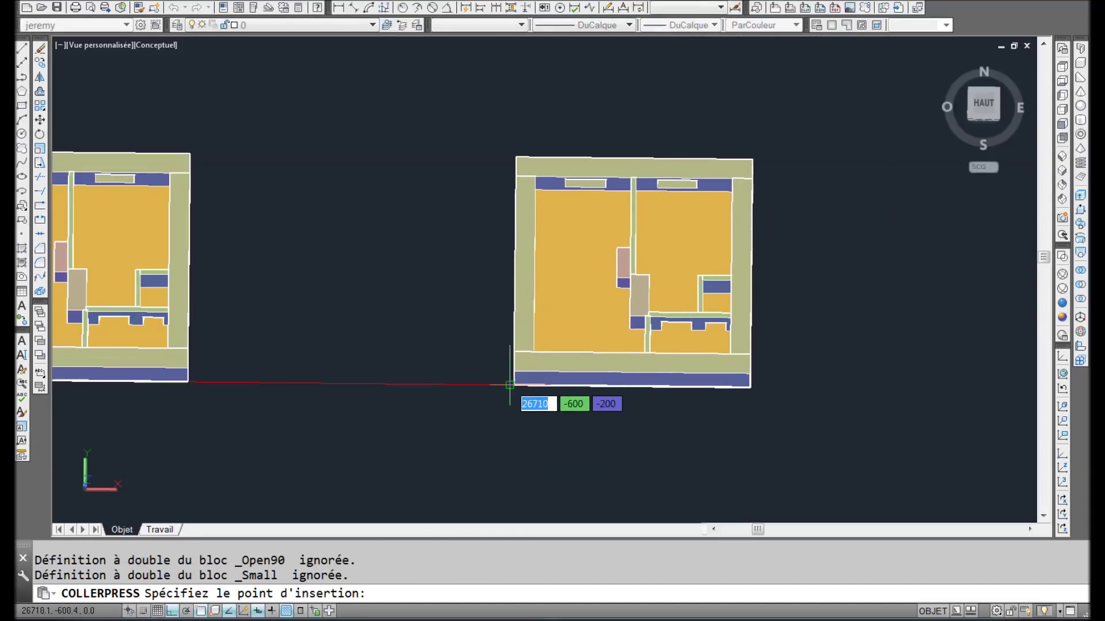
{"action": "left_click", "coordinate": [510, 385]}
{"action": "scroll", "coordinate": [554, 326], "scroll_direction": "down", "scroll_amount": 4}
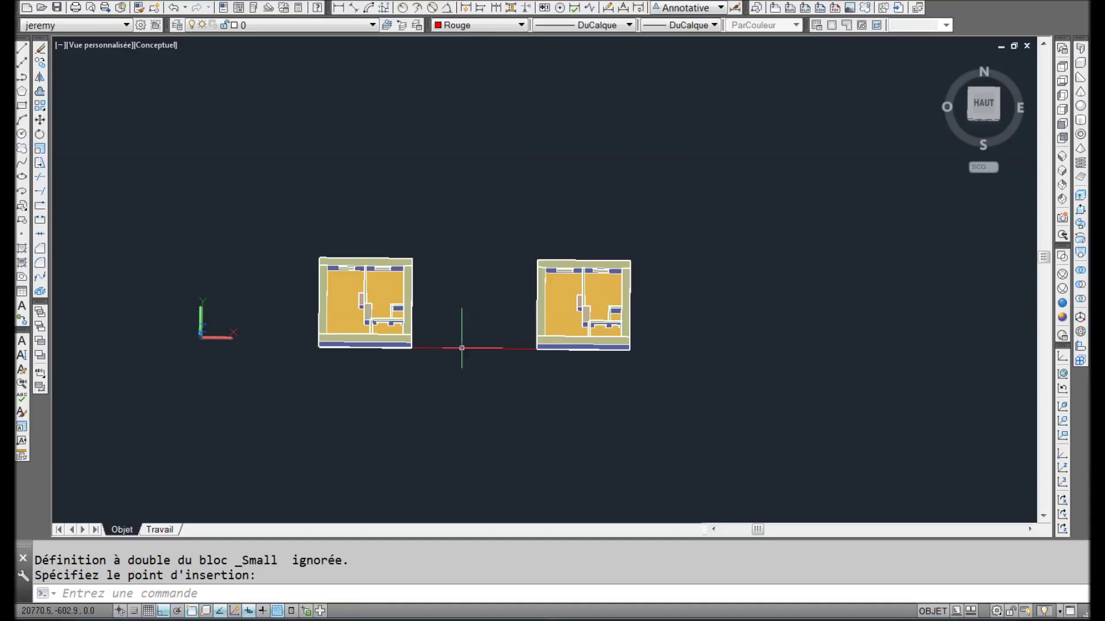
{"action": "middle_click_drag", "start_coordinate": [495, 326], "coordinate": [533, 313]}
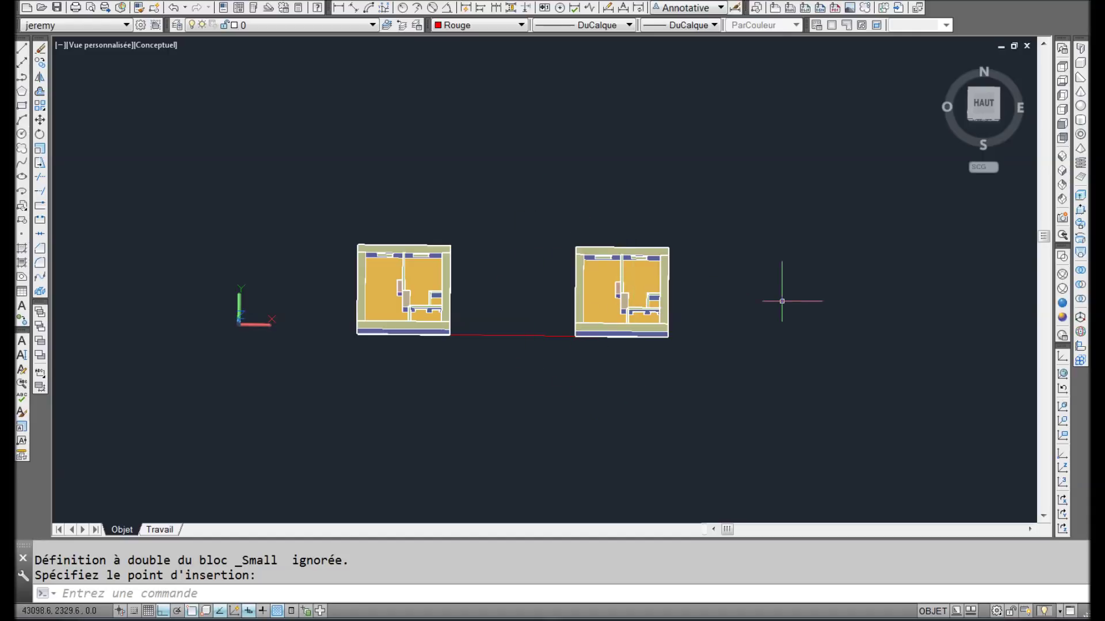
Step: Erase the long partition on layer Cloison B and the block on layer Poel from the copied house
{"action": "scroll", "coordinate": [652, 314], "scroll_direction": "up", "scroll_amount": 3}
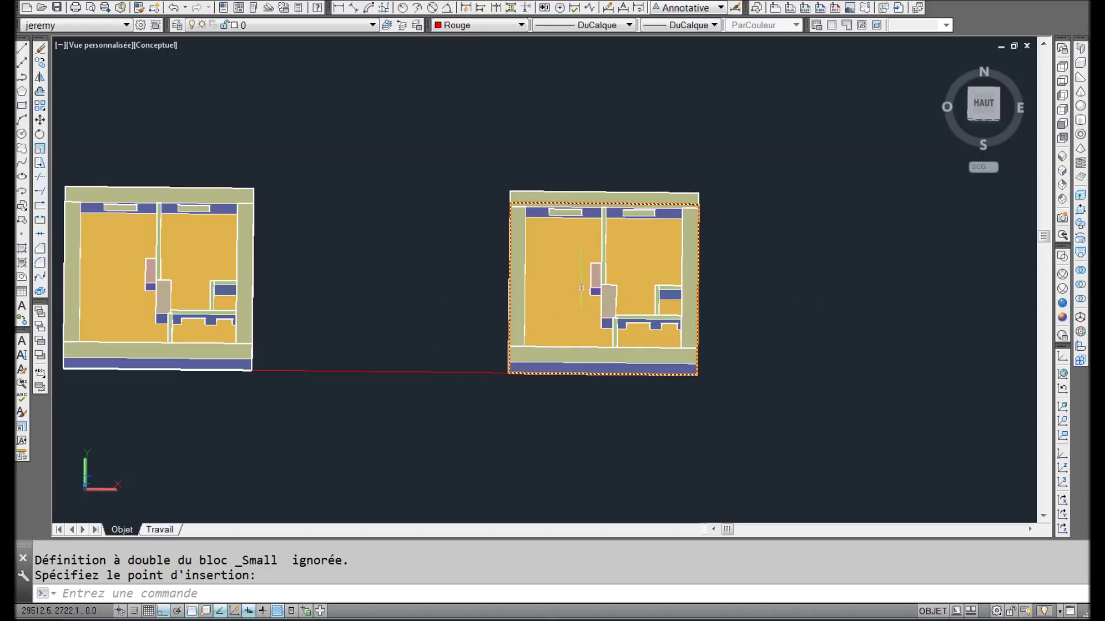
{"action": "scroll", "coordinate": [581, 288], "scroll_direction": "up", "scroll_amount": 3}
{"action": "middle_click_drag", "start_coordinate": [706, 292], "coordinate": [476, 353], "text": "shift"}
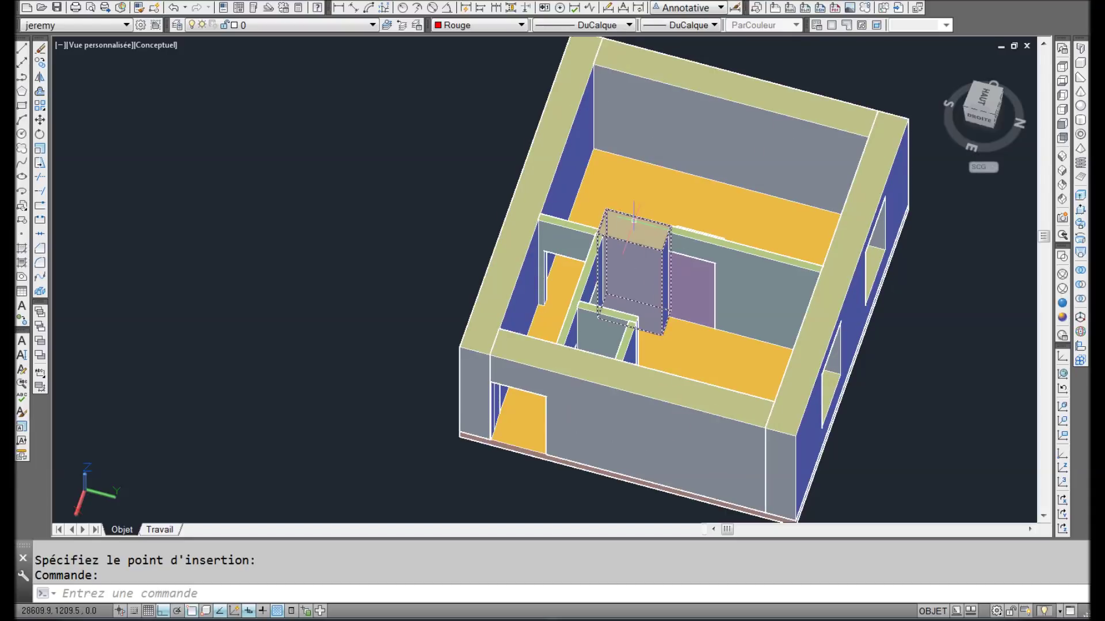
{"action": "left_click", "coordinate": [724, 246]}
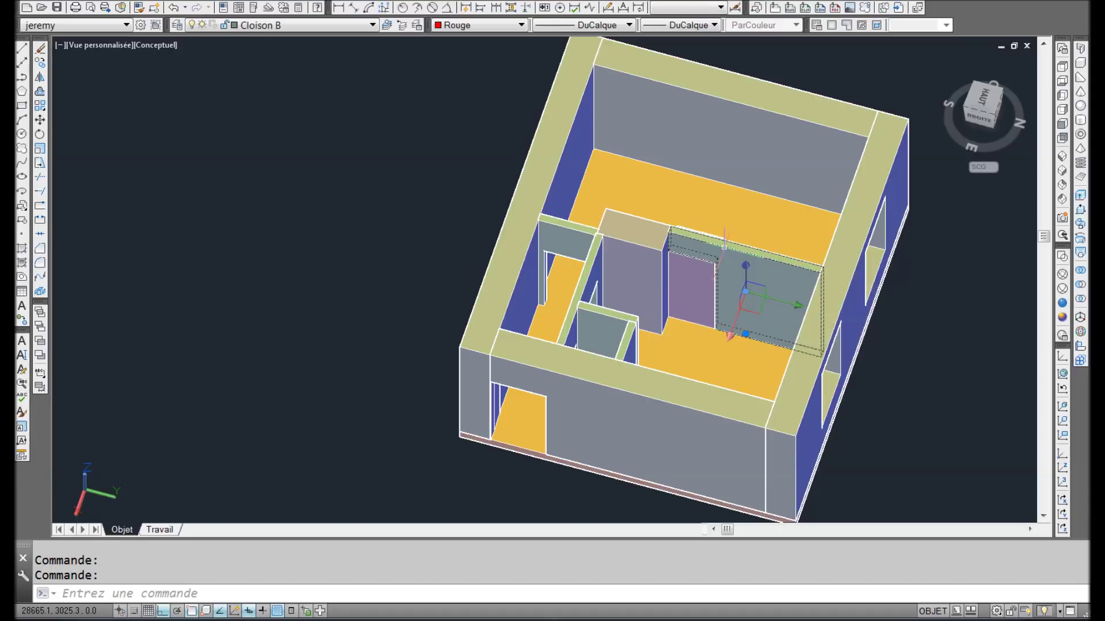
{"action": "key", "text": "Delete"}
{"action": "left_click", "coordinate": [693, 271]}
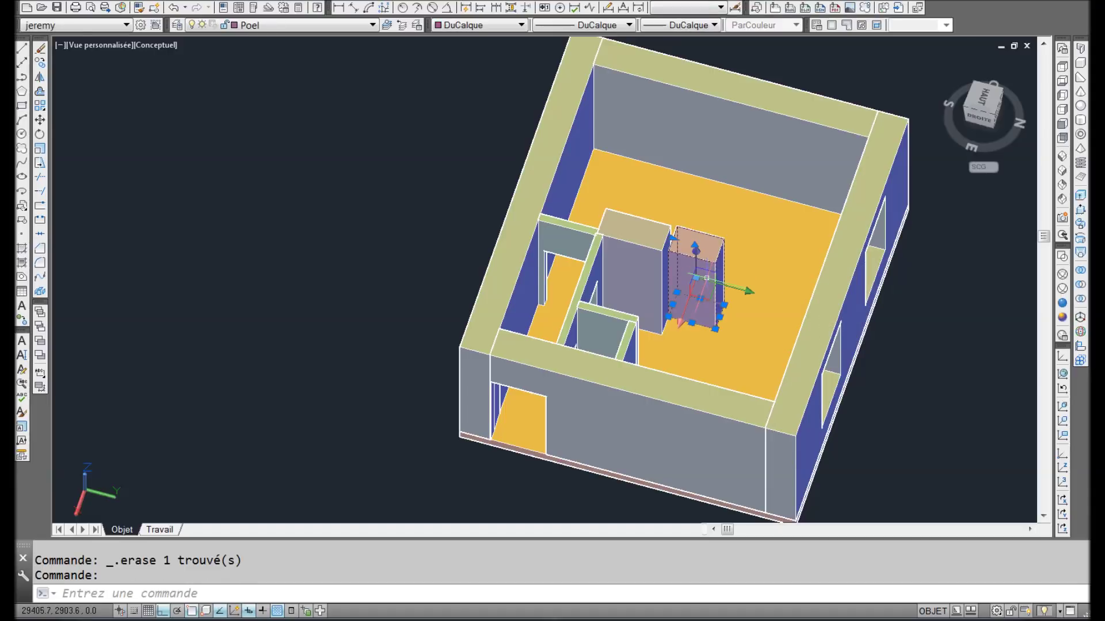
{"action": "key", "text": "Delete"}
Step: Erase the remaining interior partitions from the copied house, leaving the outer walls and the tall central block
{"action": "left_click", "coordinate": [563, 228]}
{"action": "key", "text": "Delete"}
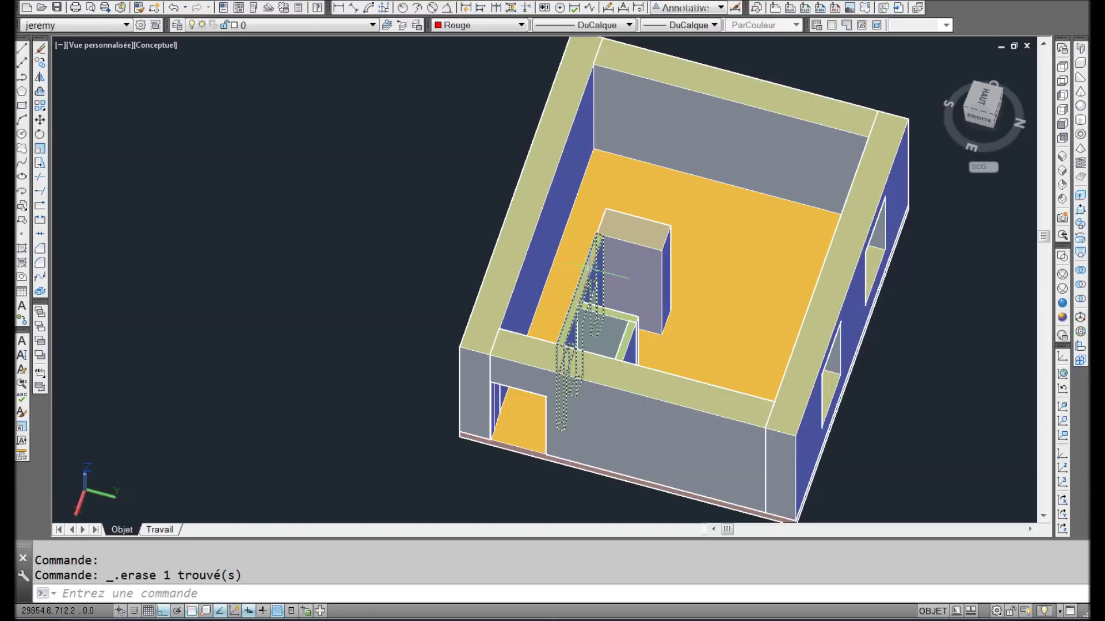
{"action": "left_click", "coordinate": [611, 315]}
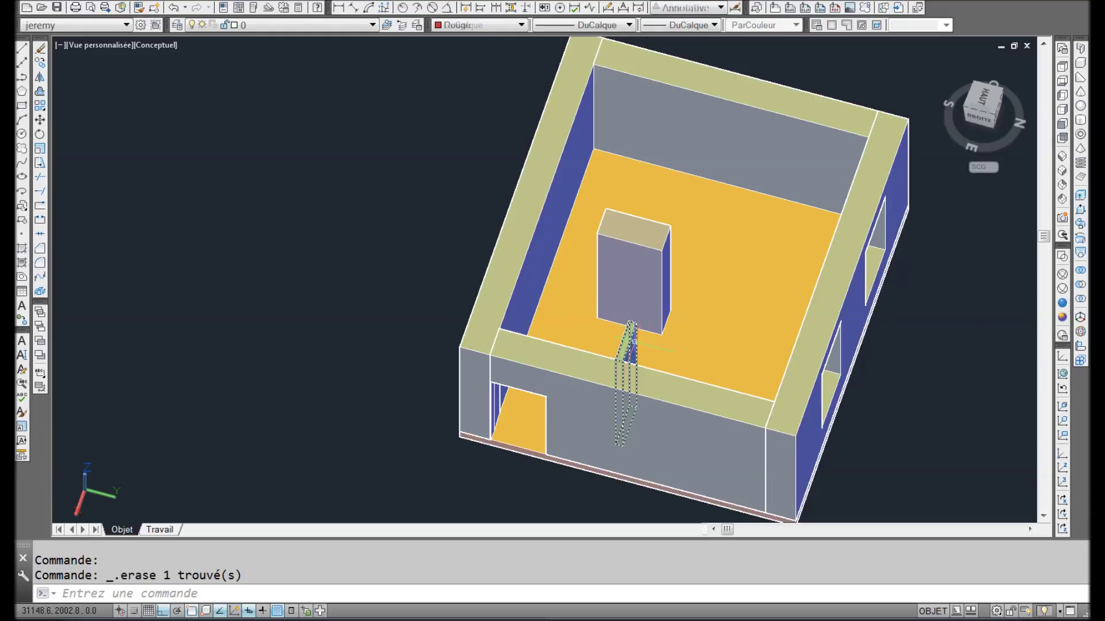
{"action": "key", "text": "Delete"}
{"action": "left_click", "coordinate": [708, 259]}
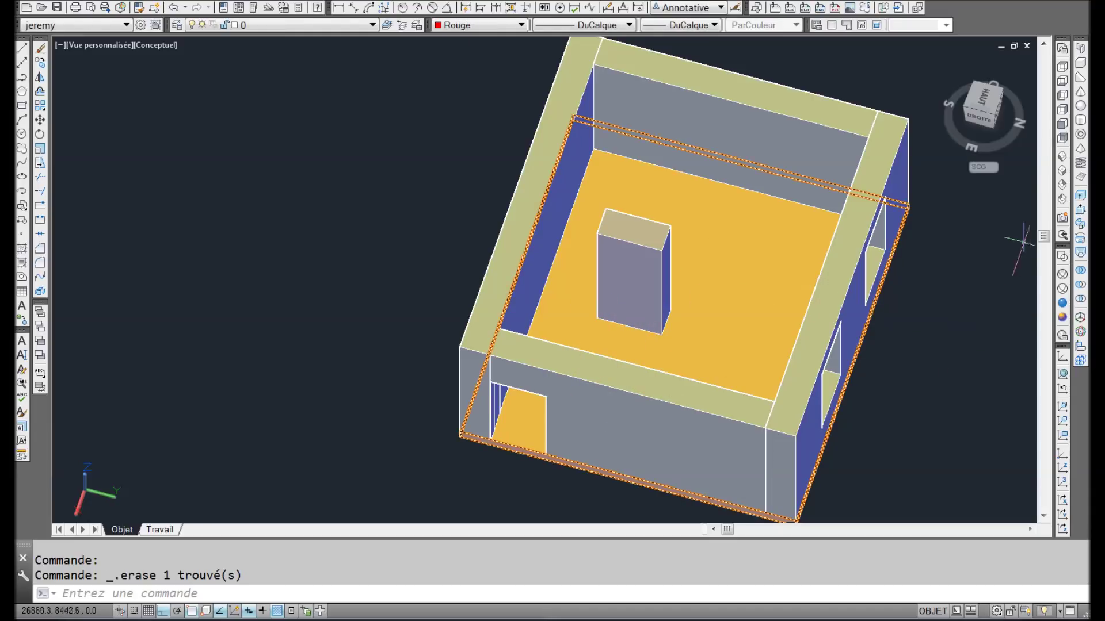
{"action": "key", "text": "Delete"}
Step: Set the model to the top view with the wireframe visual style
{"action": "left_click", "coordinate": [1063, 68]}
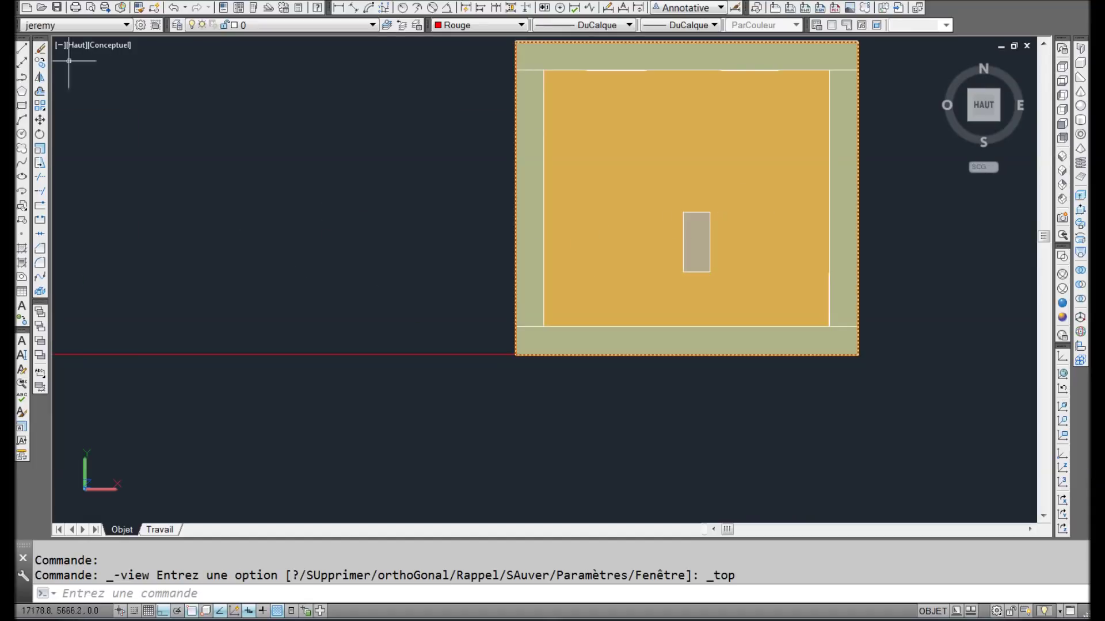
{"action": "left_click", "coordinate": [1063, 276]}
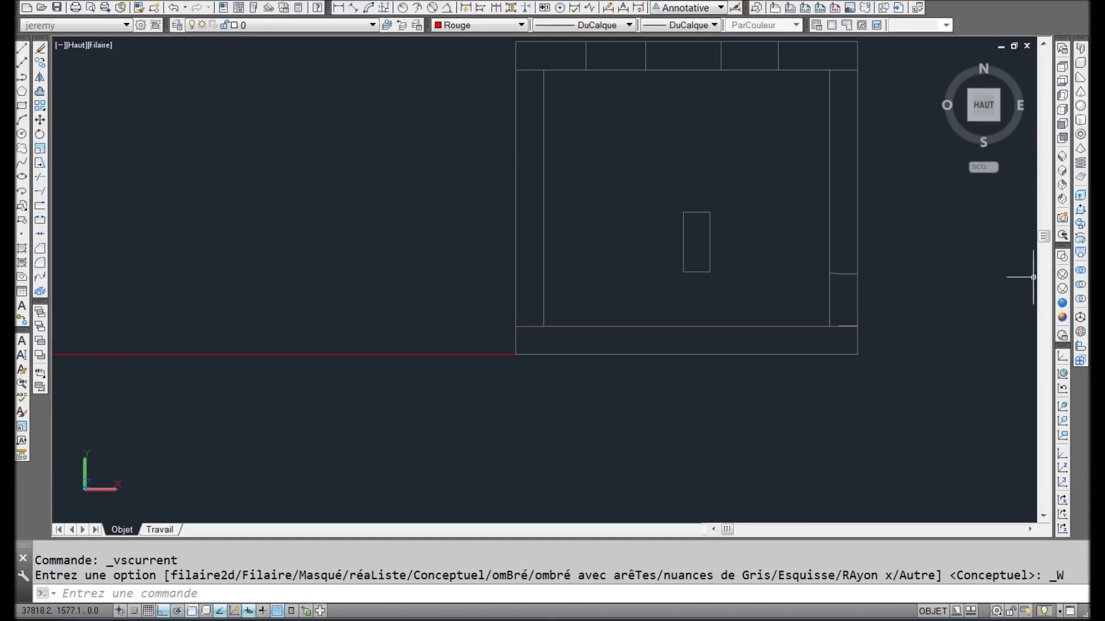
{"action": "scroll", "coordinate": [838, 185], "scroll_direction": "up", "scroll_amount": 4}
{"action": "scroll", "coordinate": [819, 346], "scroll_direction": "down", "scroll_amount": 4}
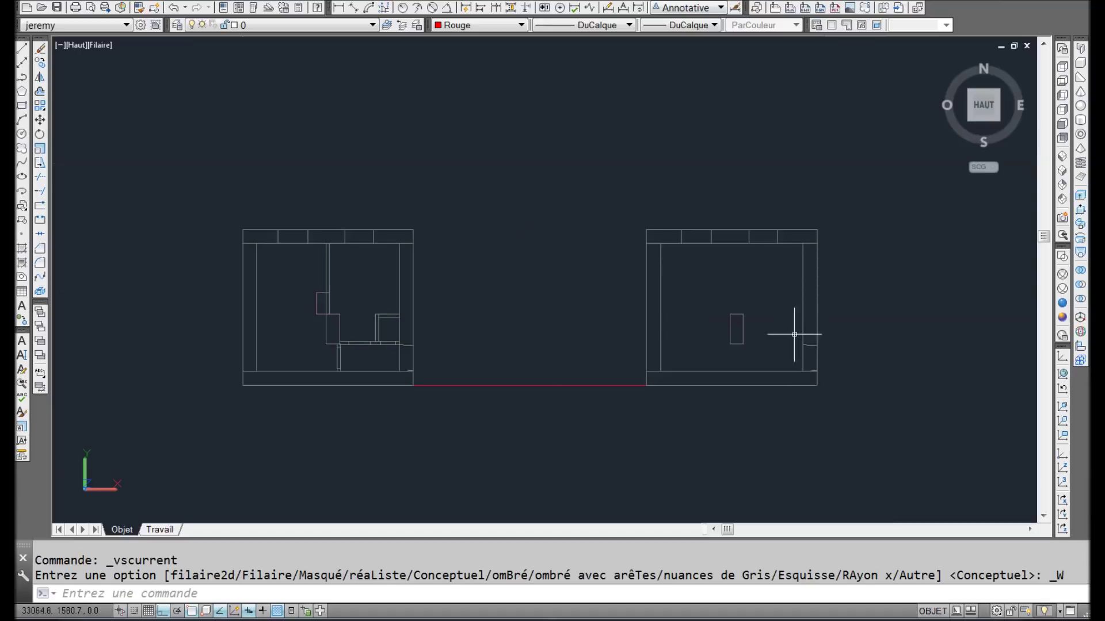
Step: Examine the emptied house copy in wireframe from a tilted angle, then restore the top view framed on it
{"action": "middle_click_drag", "start_coordinate": [792, 403], "coordinate": [888, 366], "text": "shift"}
{"action": "scroll", "coordinate": [708, 233], "scroll_direction": "up", "scroll_amount": 4}
{"action": "mouse_move", "coordinate": [748, 239]}
{"action": "middle_mouse_down"}
{"action": "mouse_move", "coordinate": [662, 346]}
{"action": "mouse_move", "coordinate": [697, 332]}
{"action": "middle_mouse_up"}
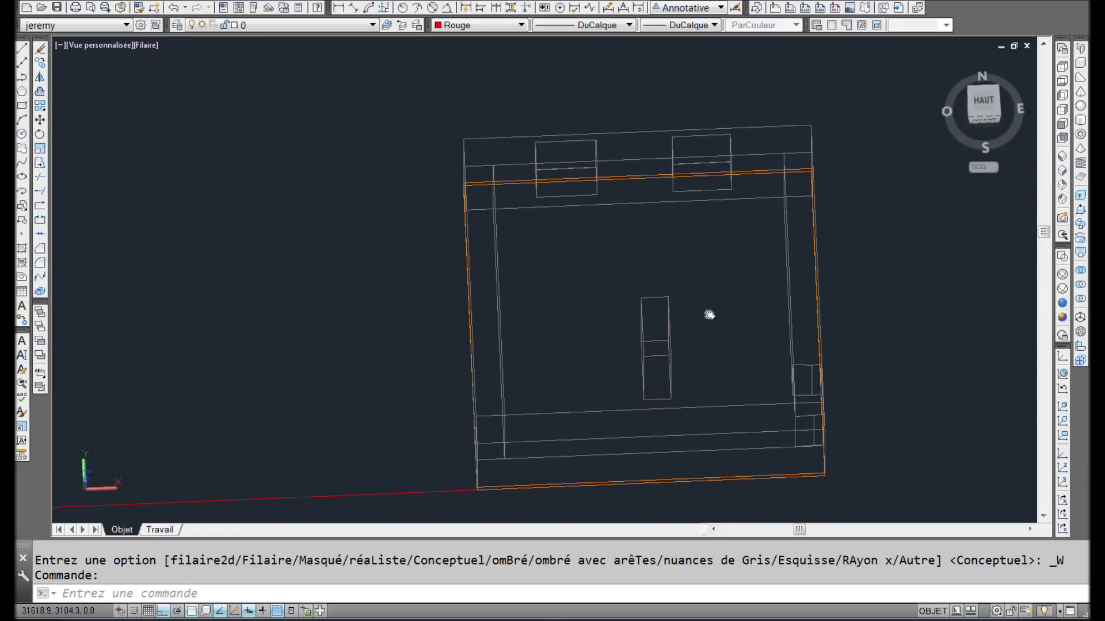
{"action": "left_click_drag", "start_coordinate": [985, 100], "coordinate": [983, 93]}
{"action": "left_click", "coordinate": [982, 91]}
{"action": "scroll", "coordinate": [694, 313], "scroll_direction": "up", "scroll_amount": 5}
{"action": "scroll", "coordinate": [694, 313], "scroll_direction": "up", "scroll_amount": 2}
{"action": "mouse_move", "coordinate": [789, 332]}
{"action": "middle_mouse_down"}
{"action": "mouse_move", "coordinate": [693, 407]}
{"action": "mouse_move", "coordinate": [683, 457]}
{"action": "middle_mouse_up"}
{"action": "scroll", "coordinate": [723, 244], "scroll_direction": "down", "scroll_amount": 2}
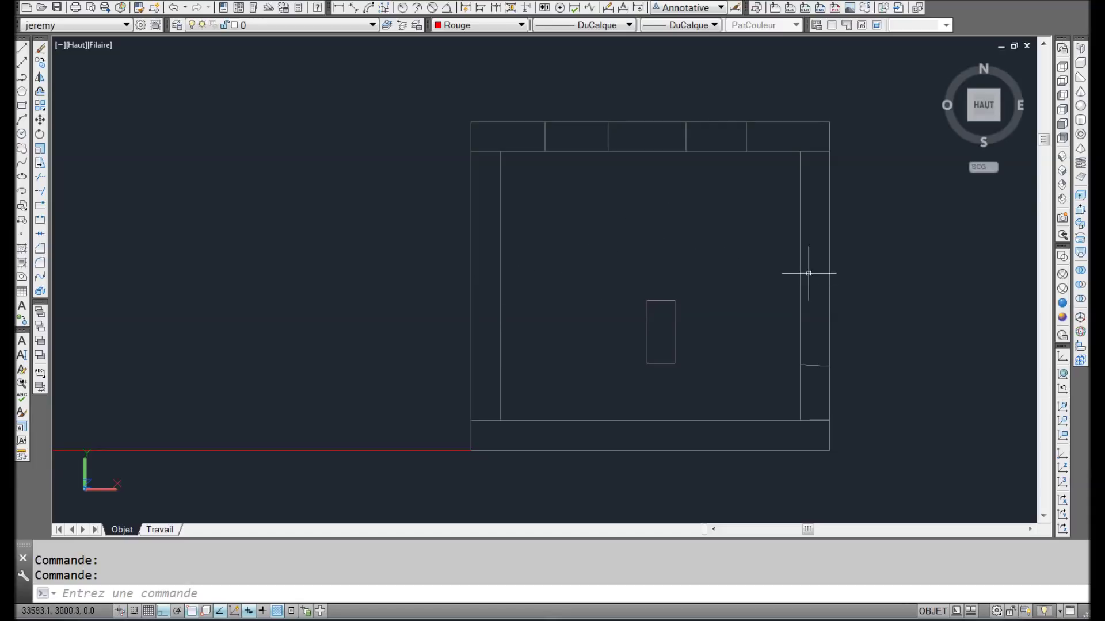
Step: Trace the inner faces of the copied house's four outer walls with a closed rectangular polyline through the inside corners
{"action": "left_click", "coordinate": [22, 80]}
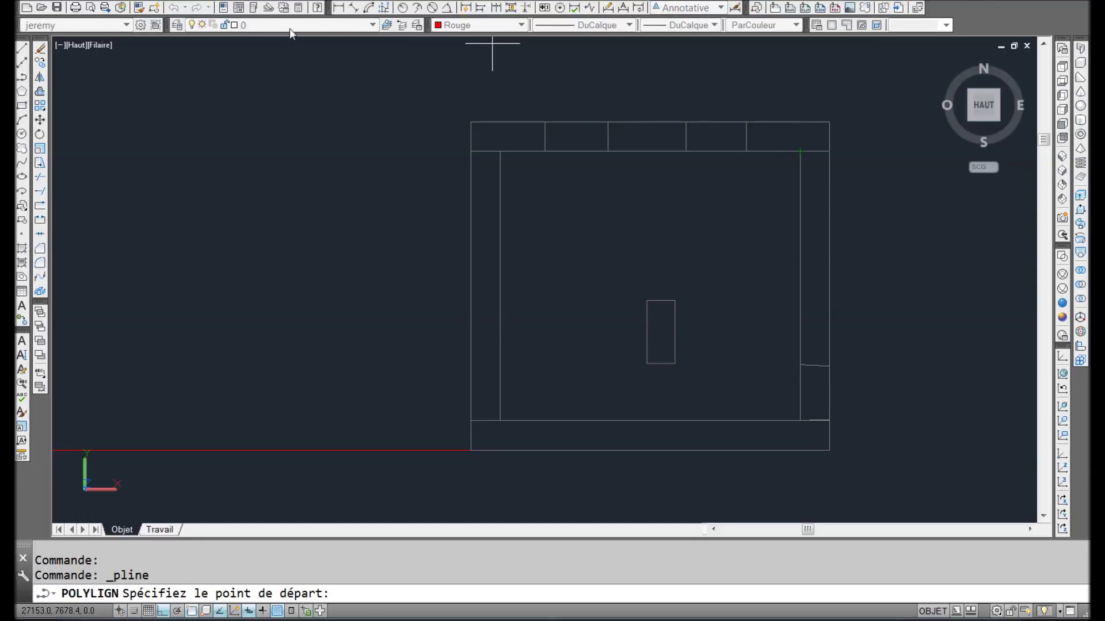
{"action": "left_click", "coordinate": [800, 152]}
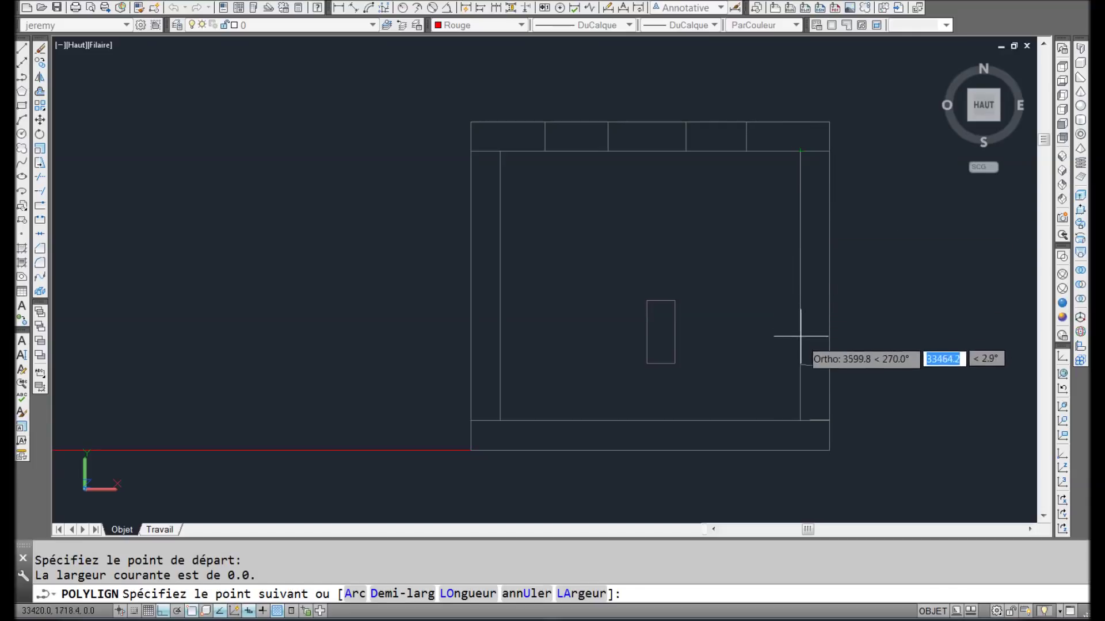
{"action": "left_click", "coordinate": [799, 422]}
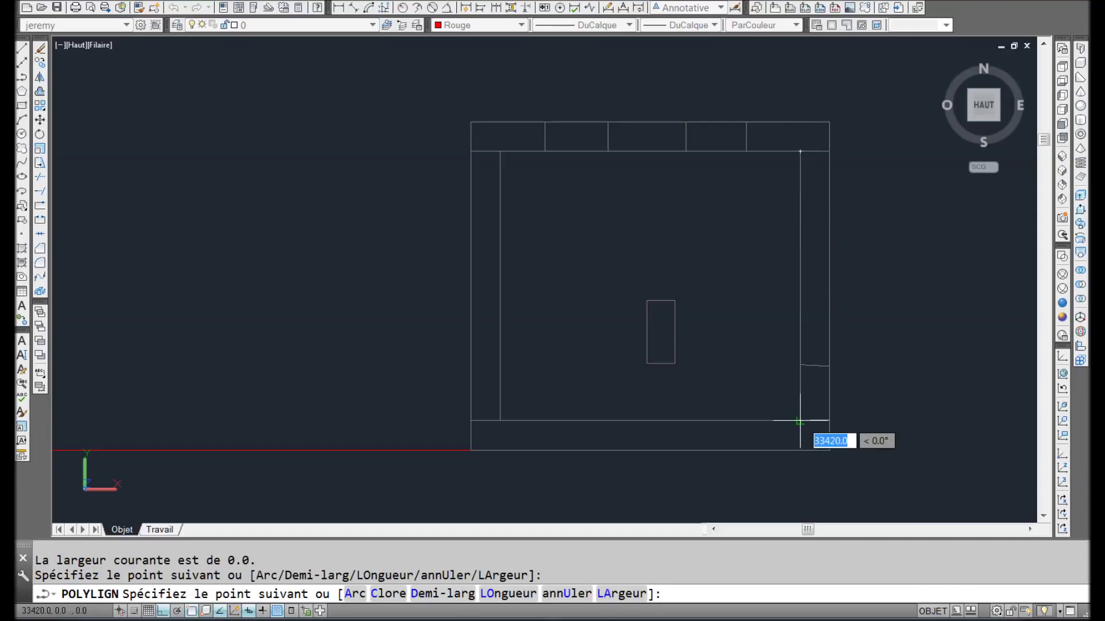
{"action": "left_click", "coordinate": [500, 421]}
{"action": "left_click", "coordinate": [500, 152]}
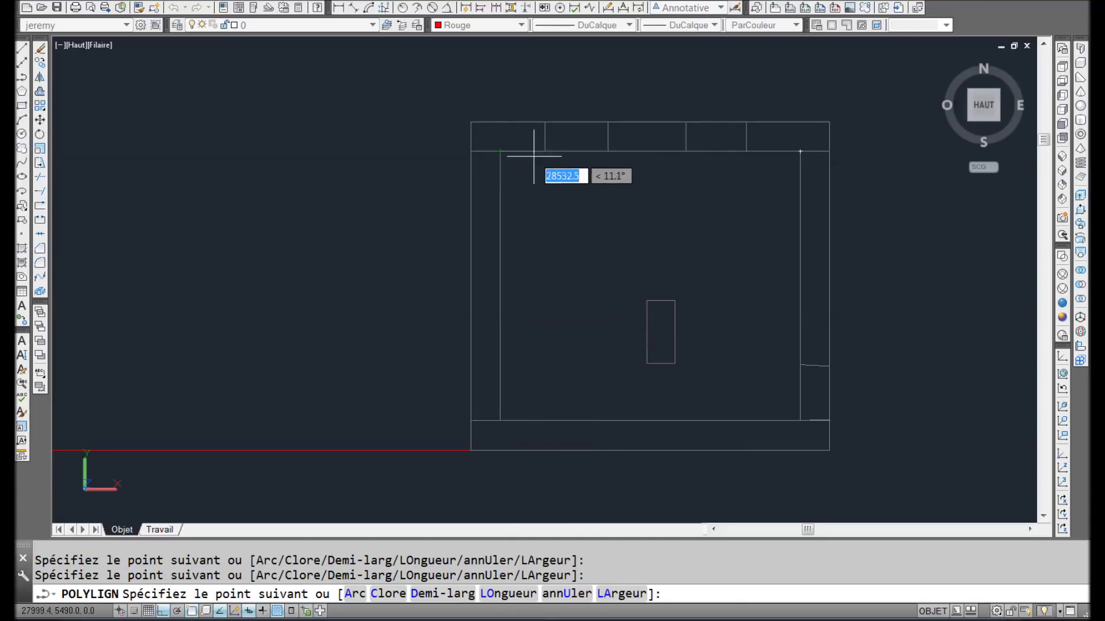
{"action": "left_click", "coordinate": [800, 152]}
{"action": "key", "text": "Return"}
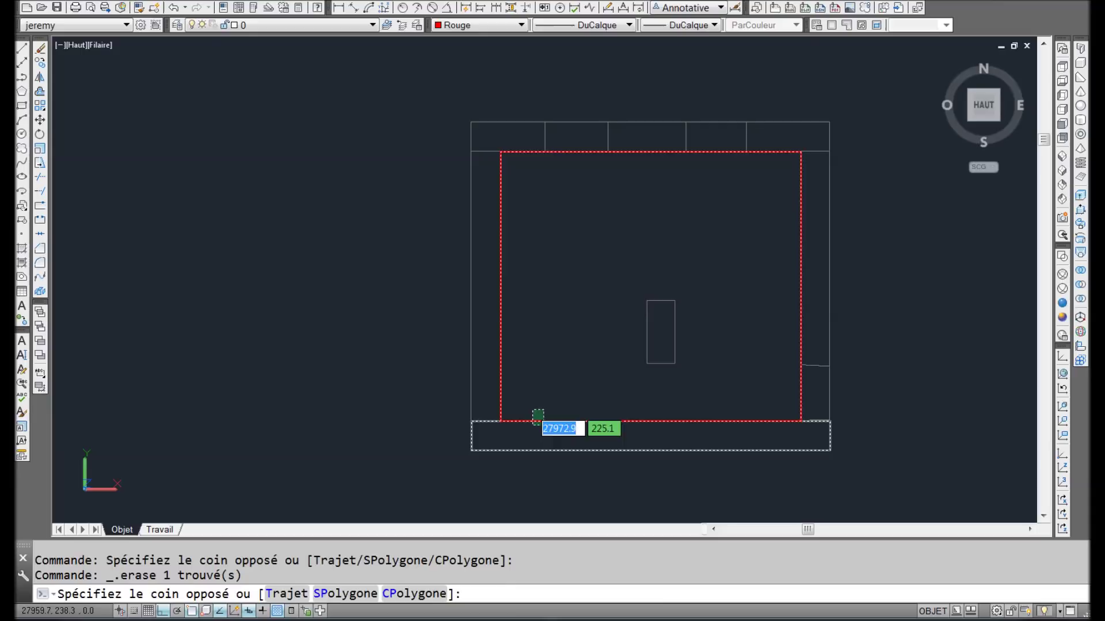
Step: Offset the inner wall outline 63 toward the inside of the room
{"action": "left_click", "coordinate": [537, 414]}
{"action": "left_click_drag", "start_coordinate": [547, 446], "coordinate": [535, 456], "text": "shift"}
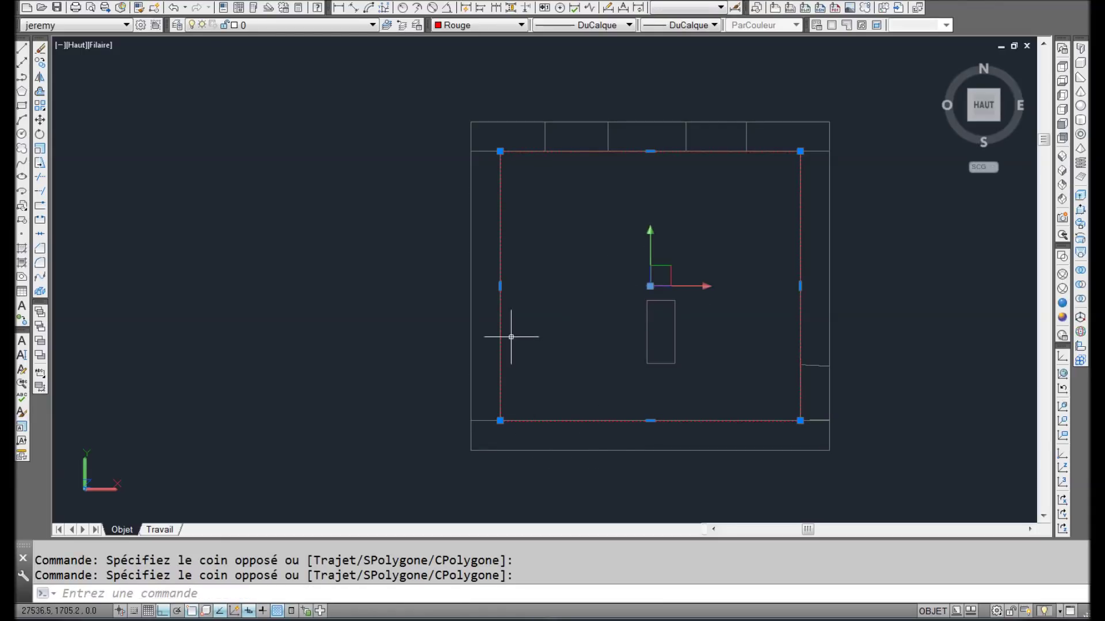
{"action": "left_click", "coordinate": [39, 91]}
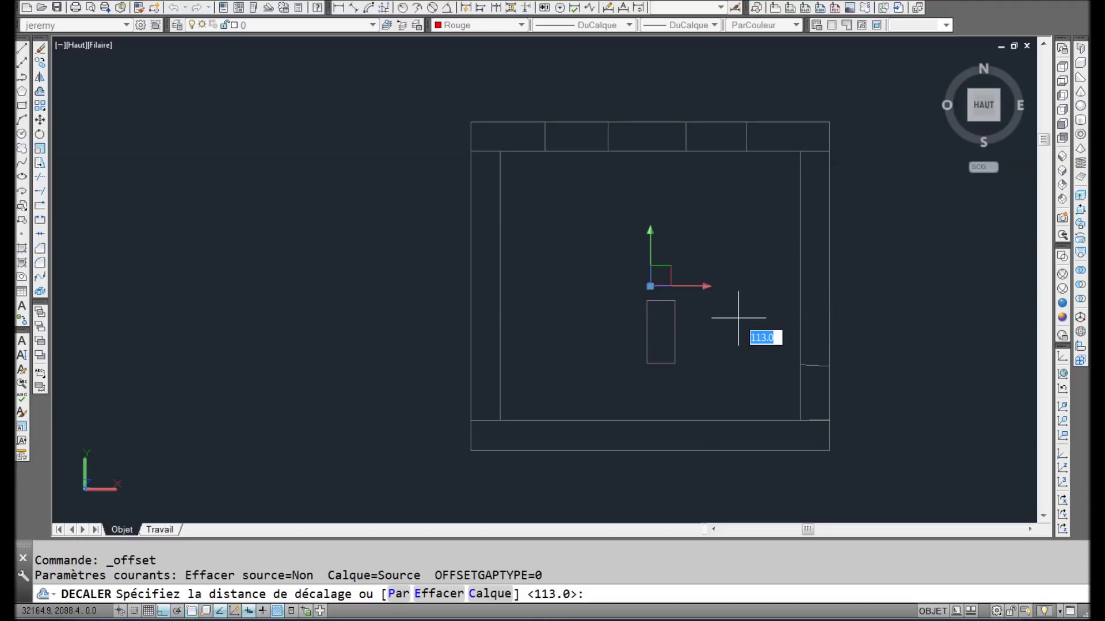
{"action": "key", "text": "Return"}
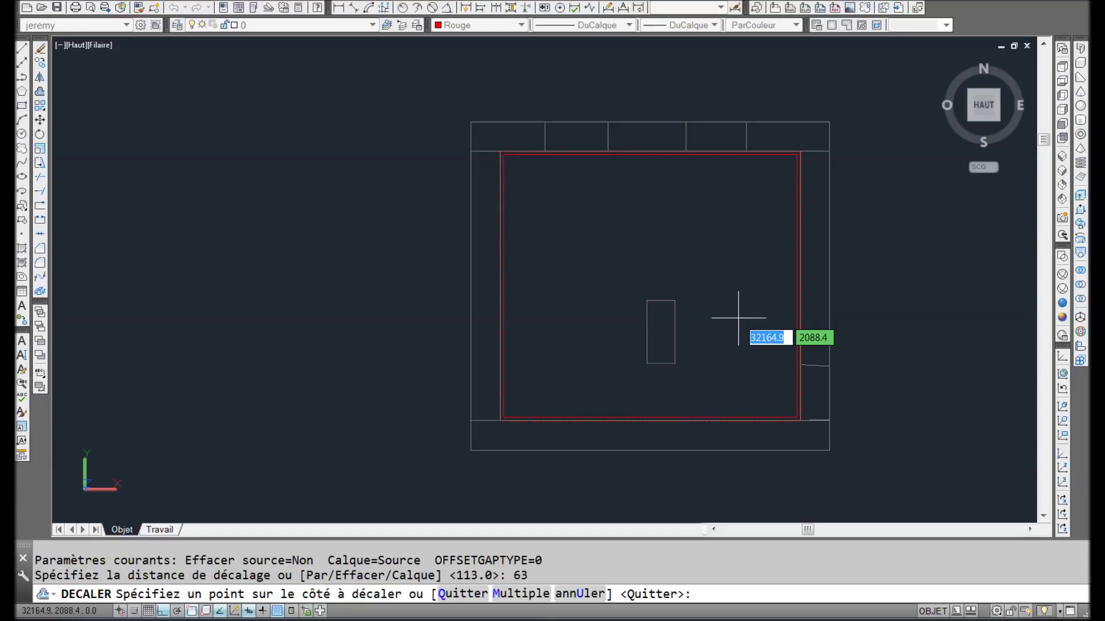
{"action": "left_click", "coordinate": [738, 318]}
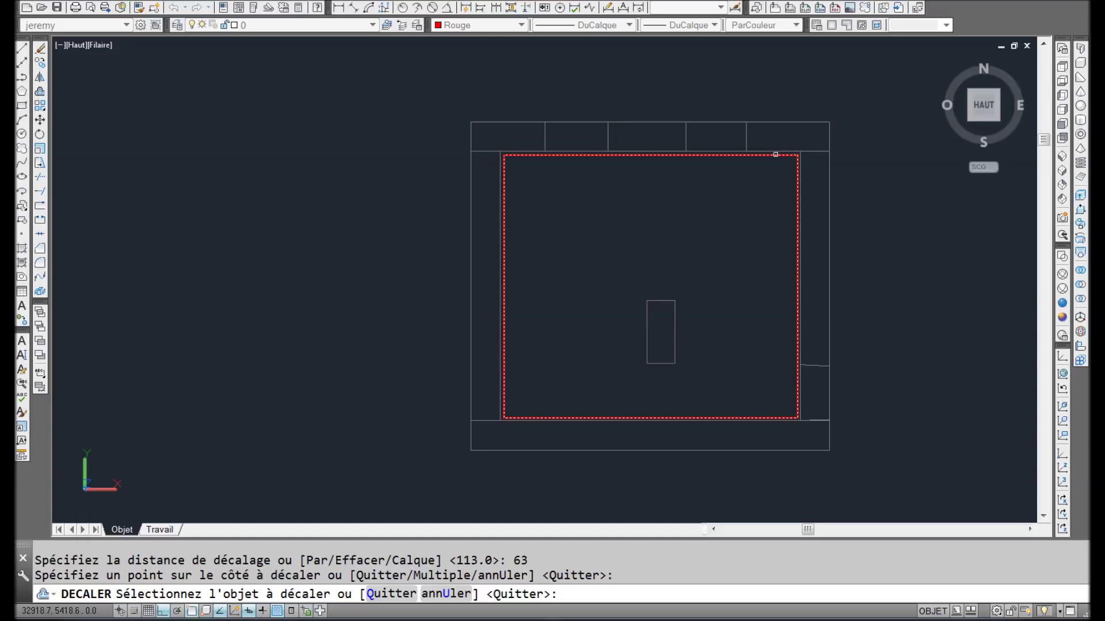
{"action": "key", "text": "Escape"}
{"action": "scroll", "coordinate": [623, 138], "scroll_direction": "up", "scroll_amount": 3}
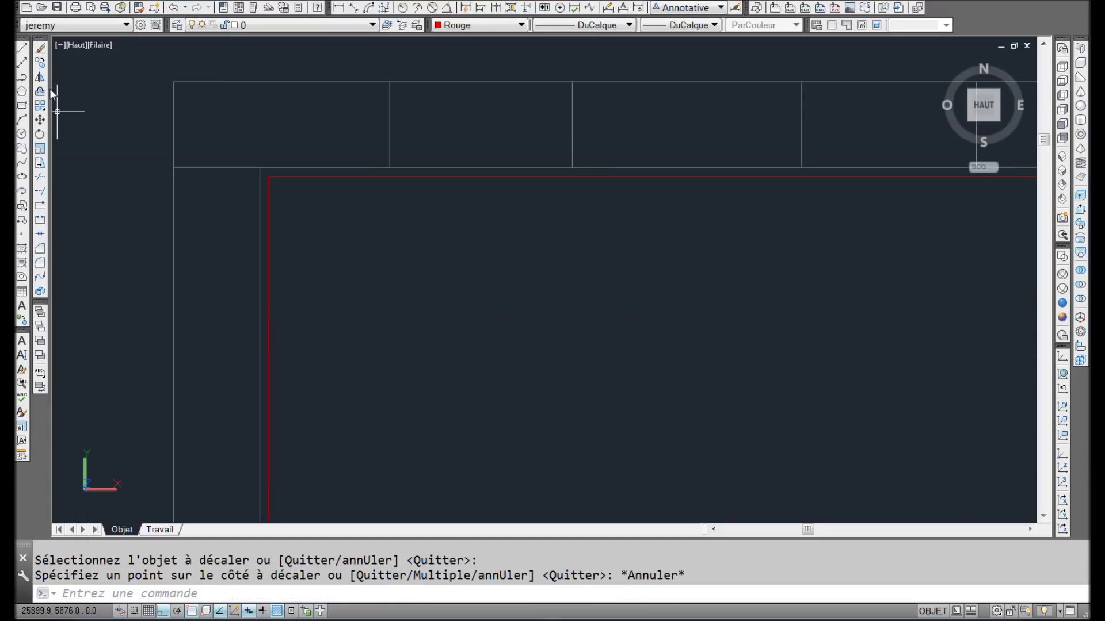
Step: Offset the inner wall outline of the house copy 113 toward the inside of the room
{"action": "left_click", "coordinate": [40, 91]}
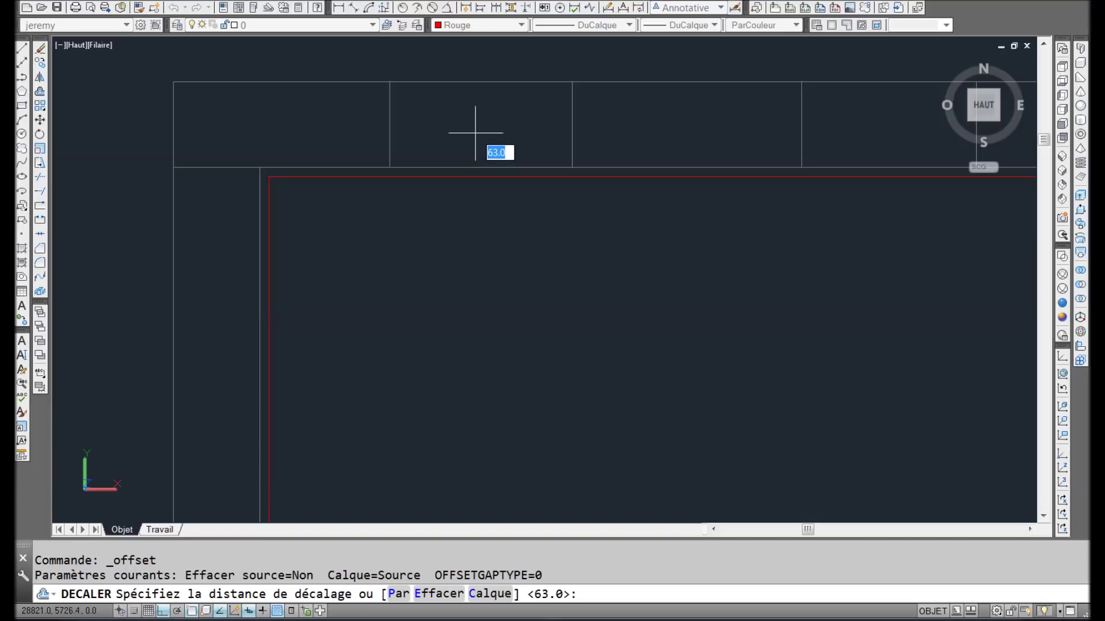
{"action": "type", "text": "113"}
{"action": "key", "text": "Return"}
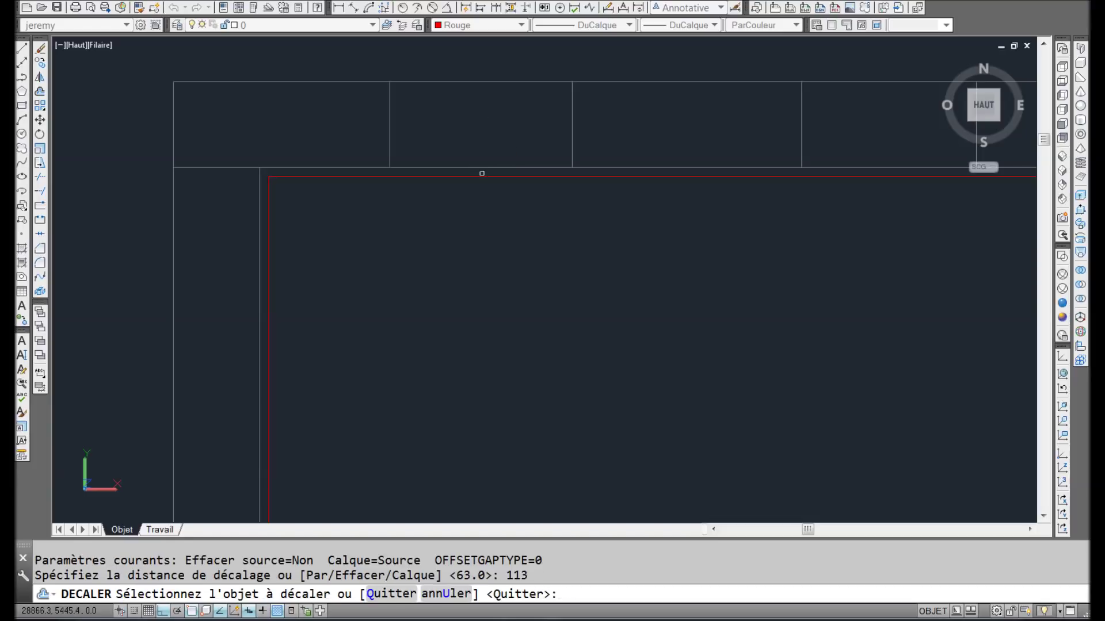
{"action": "left_click", "coordinate": [482, 169]}
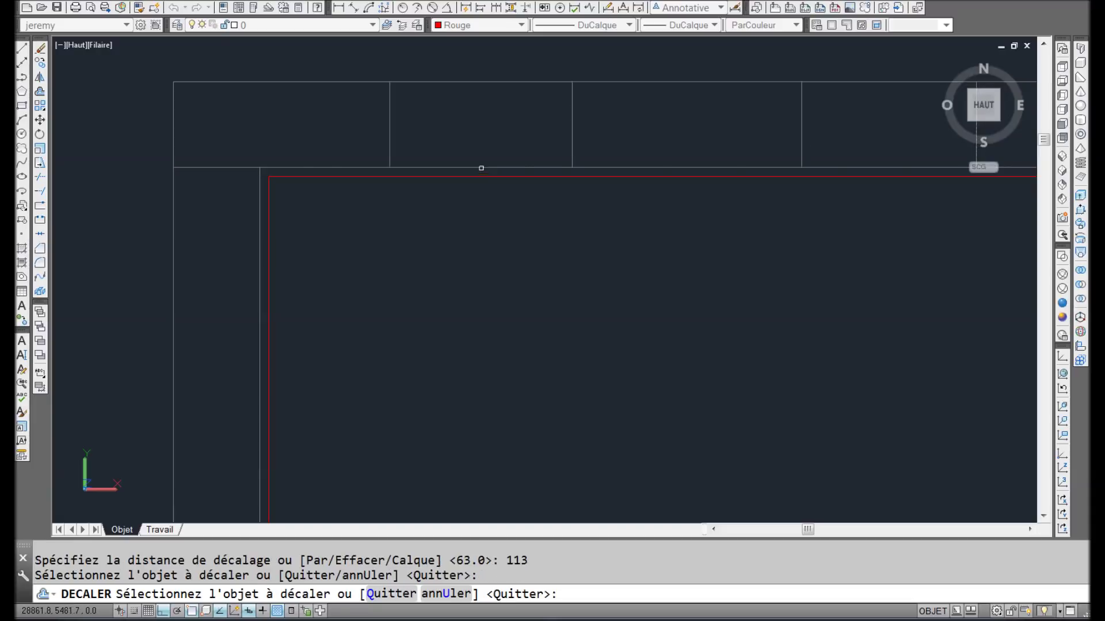
{"action": "left_click", "coordinate": [471, 167]}
{"action": "left_click", "coordinate": [464, 219]}
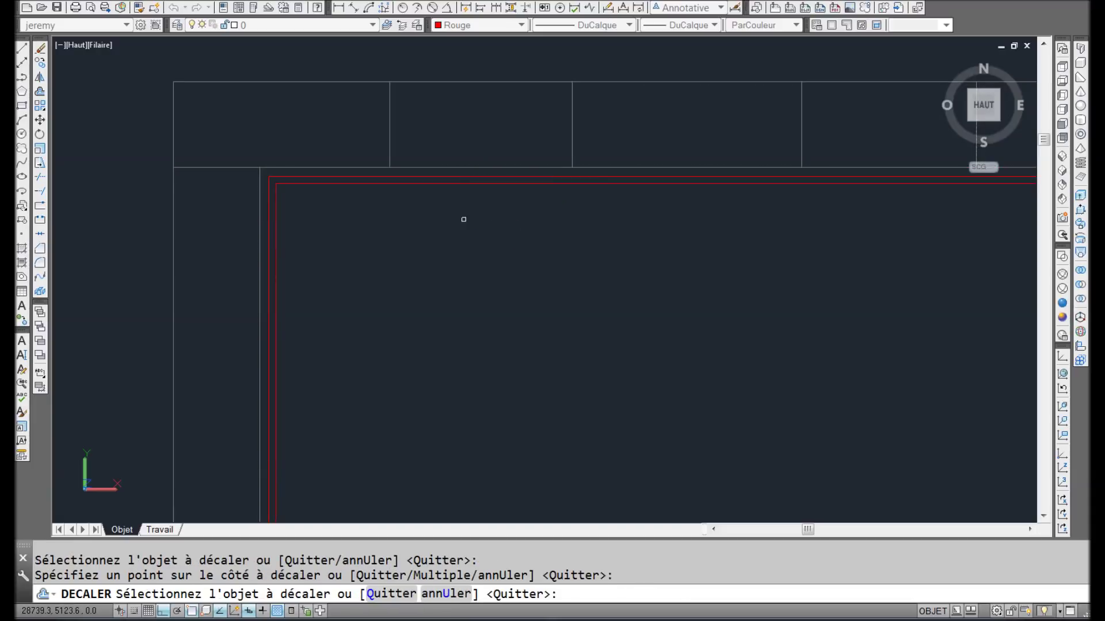
{"action": "key", "text": "Return"}
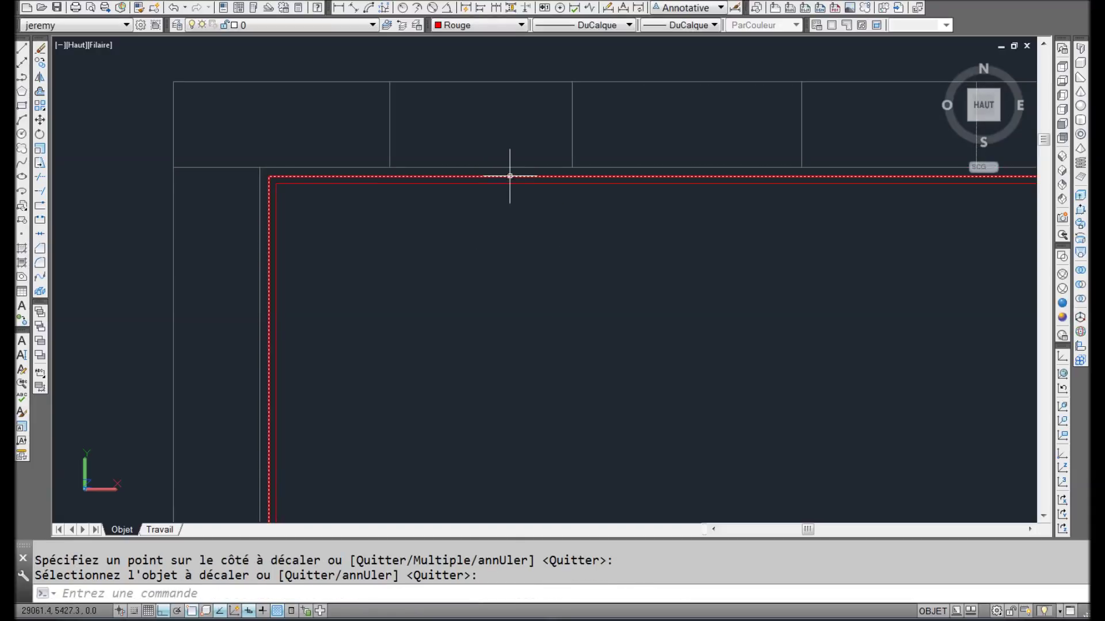
Step: Stretch the upper edge of the 63 offset outline onto the 113 offset outline, and delete the 113 outline
{"action": "left_click", "coordinate": [509, 176]}
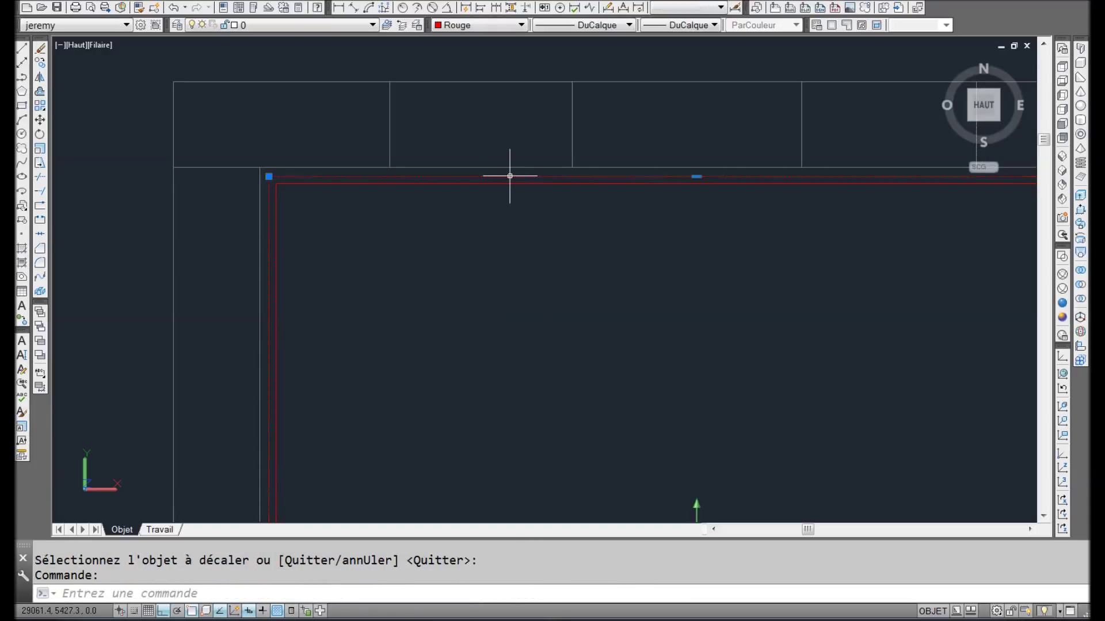
{"action": "left_click", "coordinate": [696, 176]}
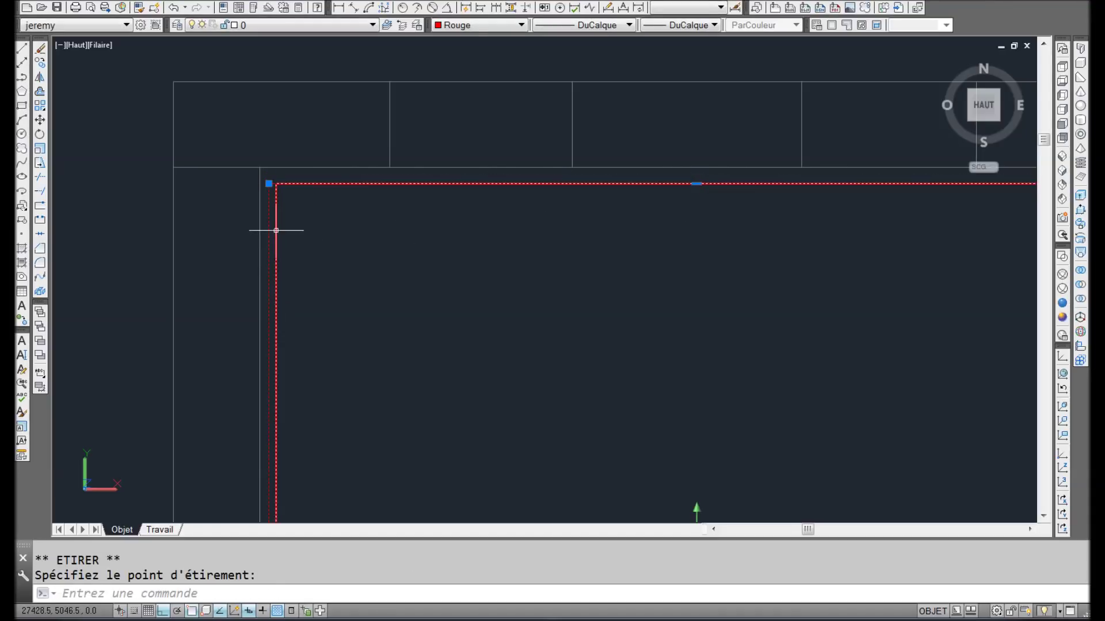
{"action": "key", "text": "Escape"}
{"action": "key", "text": "Delete"}
{"action": "scroll", "coordinate": [518, 293], "scroll_direction": "down", "scroll_amount": 4}
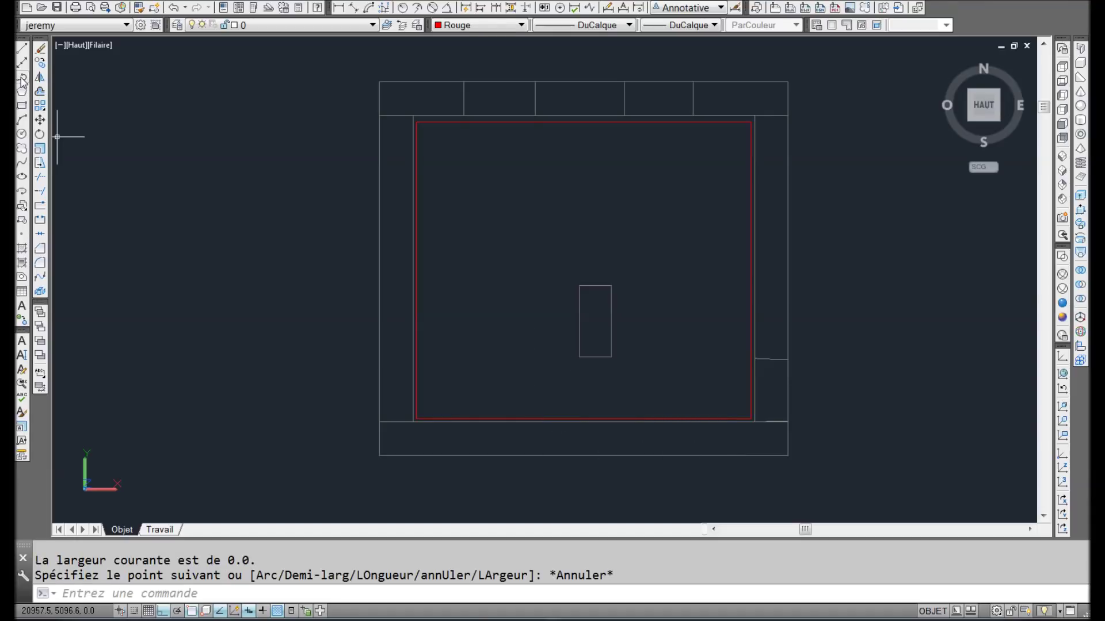
Step: Draw an open polyline beside the house with a 76 horizontal segment followed by a long downward vertical segment
{"action": "left_click", "coordinate": [21, 78]}
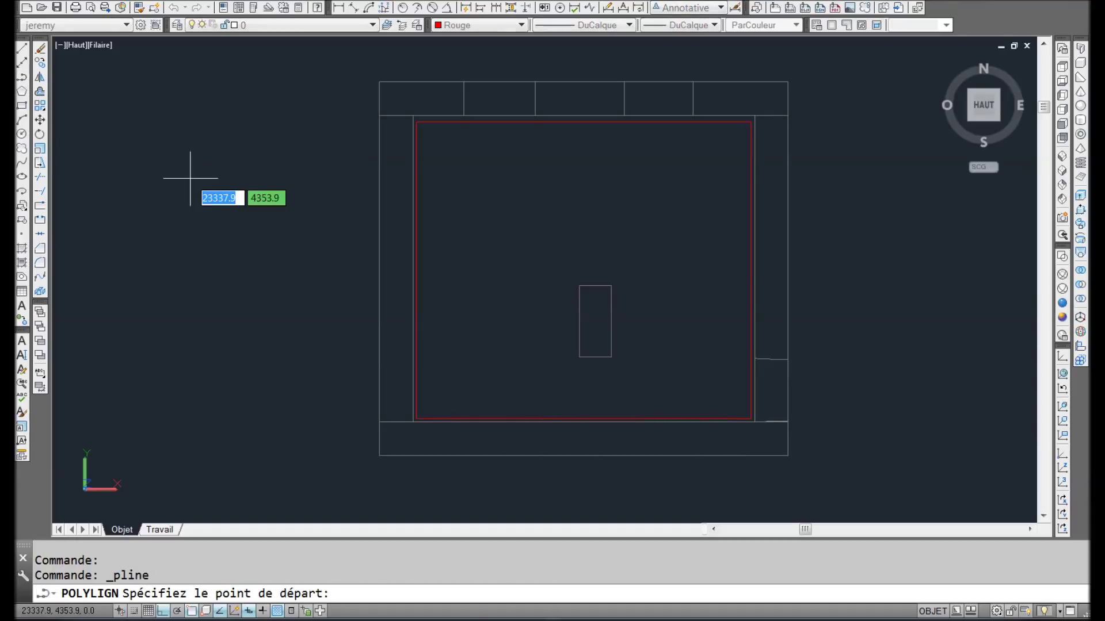
{"action": "left_click", "coordinate": [232, 212]}
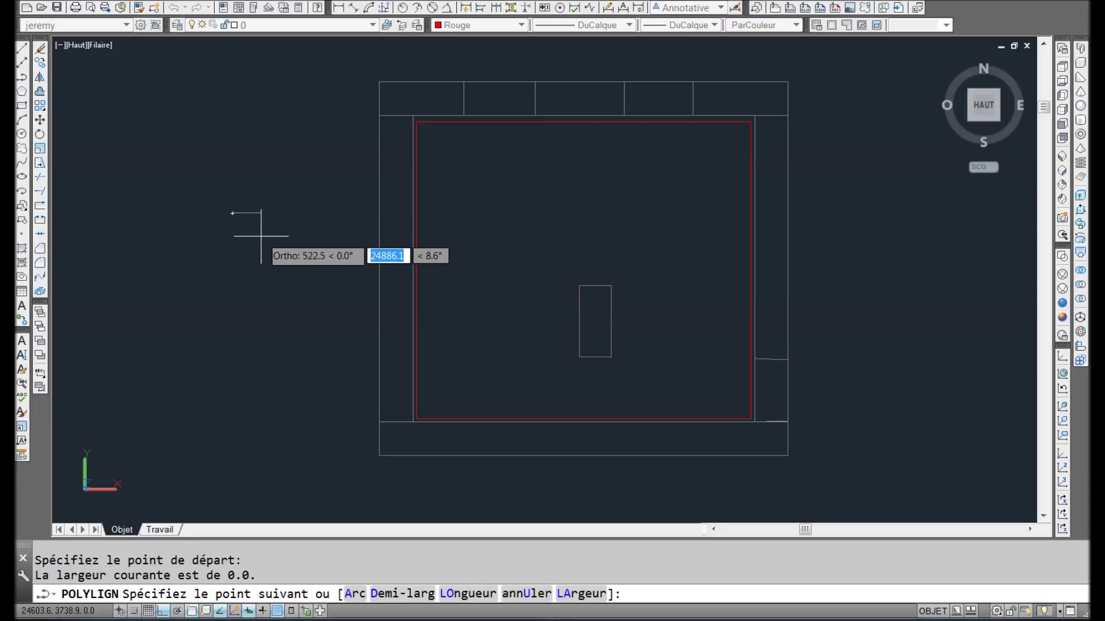
{"action": "type", "text": "76"}
{"action": "key", "text": "Return"}
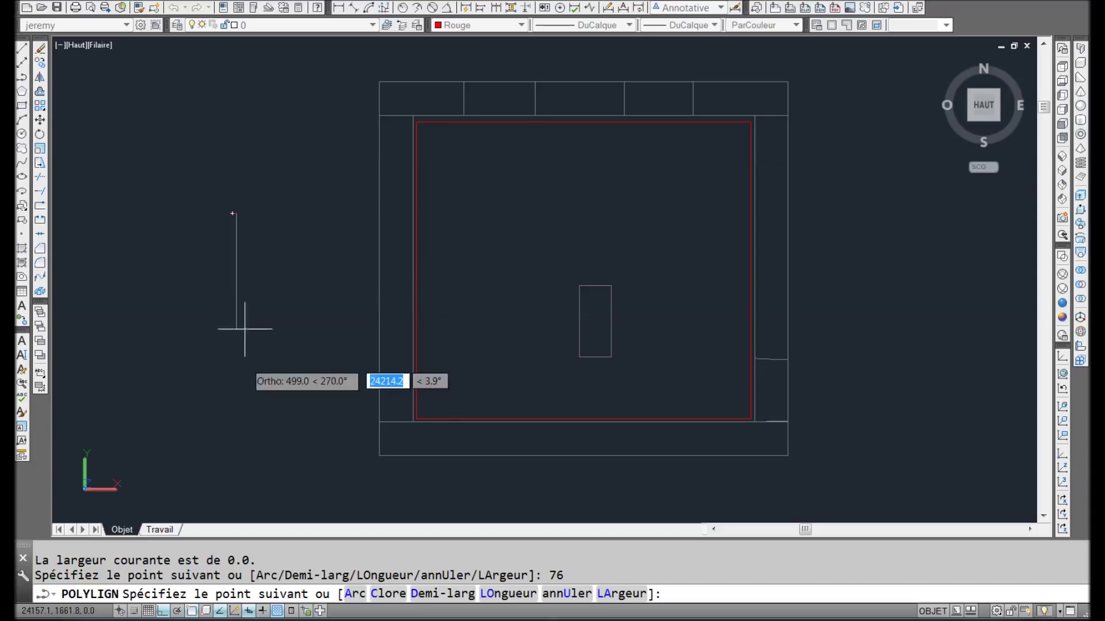
{"action": "key", "text": "Return"}
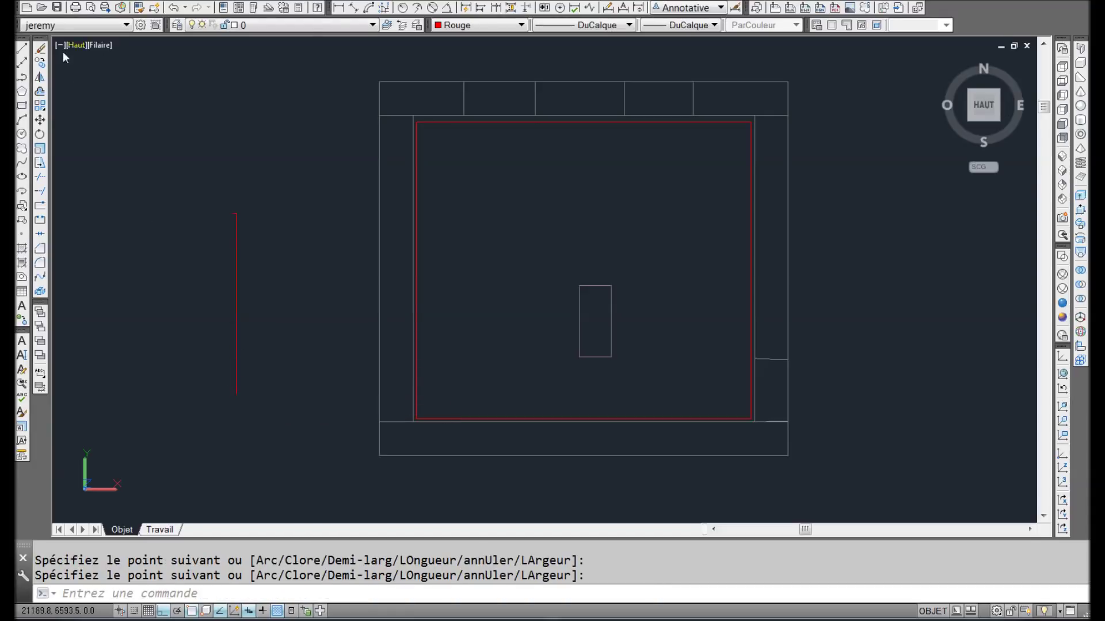
Step: Draw a narrow vertical partition rectangle 76 wide along the polyline, using its short segment as the width
{"action": "left_click", "coordinate": [22, 106]}
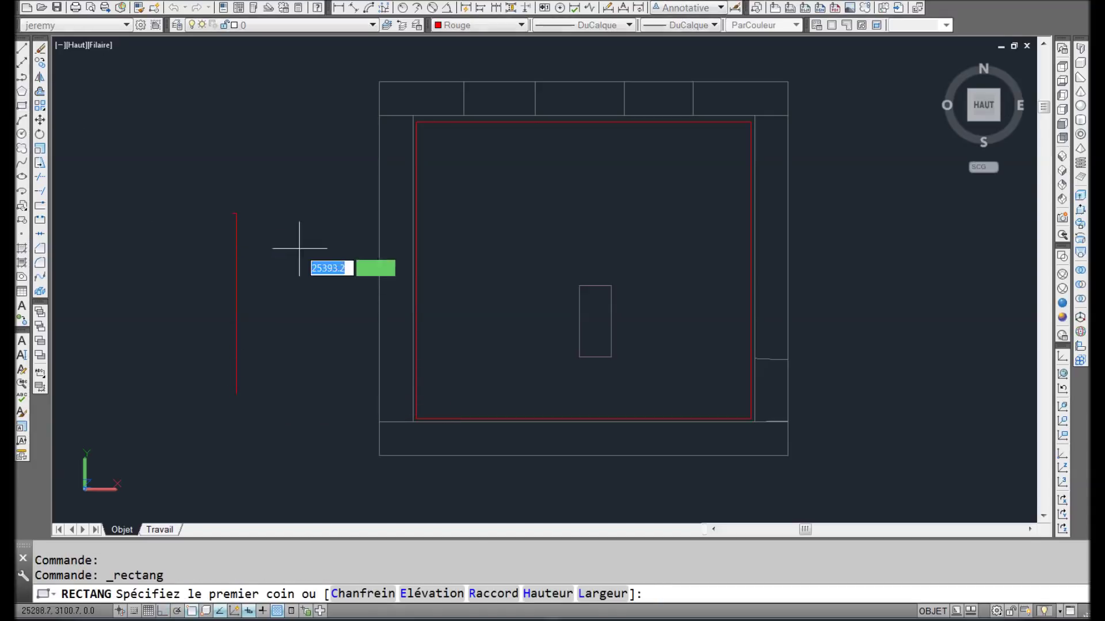
{"action": "left_click", "coordinate": [235, 214]}
{"action": "left_click", "coordinate": [234, 319]}
{"action": "scroll", "coordinate": [233, 322], "scroll_direction": "up", "scroll_amount": 2}
Step: Copy the partition rectangle by its upper left corner and paste it on the upper wall's inner face at an opening's edge
{"action": "left_click", "coordinate": [232, 326]}
{"action": "left_click", "coordinate": [205, 331]}
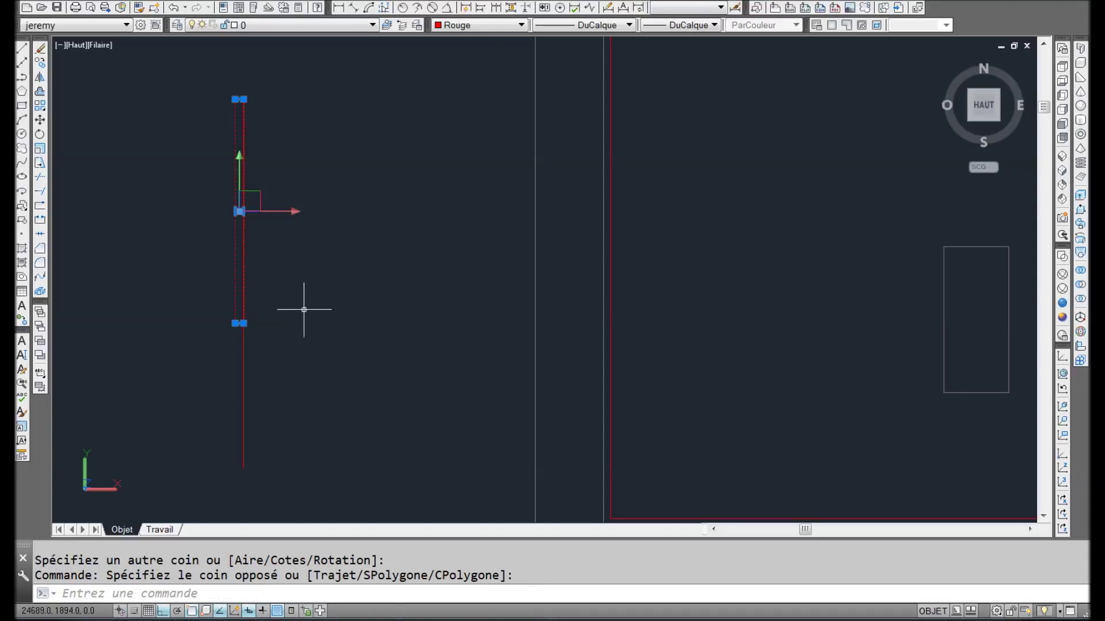
{"action": "key", "text": "ctrl+shift+c"}
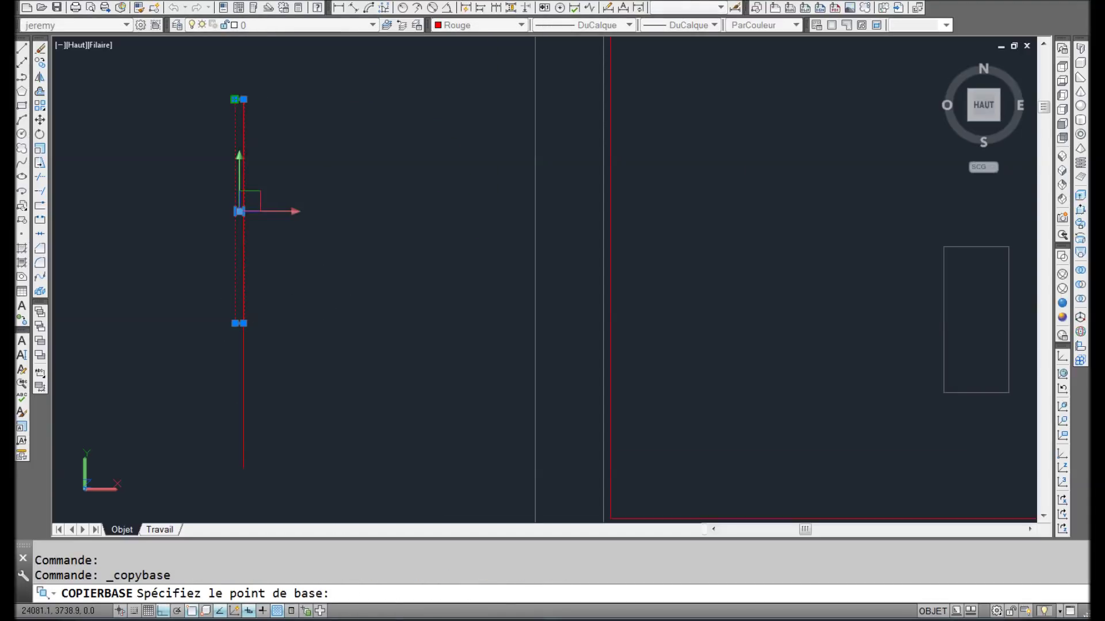
{"action": "left_click", "coordinate": [239, 99]}
{"action": "scroll", "coordinate": [276, 98], "scroll_direction": "down", "scroll_amount": 4}
{"action": "middle_click_drag", "start_coordinate": [380, 174], "coordinate": [334, 372]}
{"action": "scroll", "coordinate": [378, 123], "scroll_direction": "up", "scroll_amount": 2}
{"action": "scroll", "coordinate": [390, 291], "scroll_direction": "up", "scroll_amount": 2}
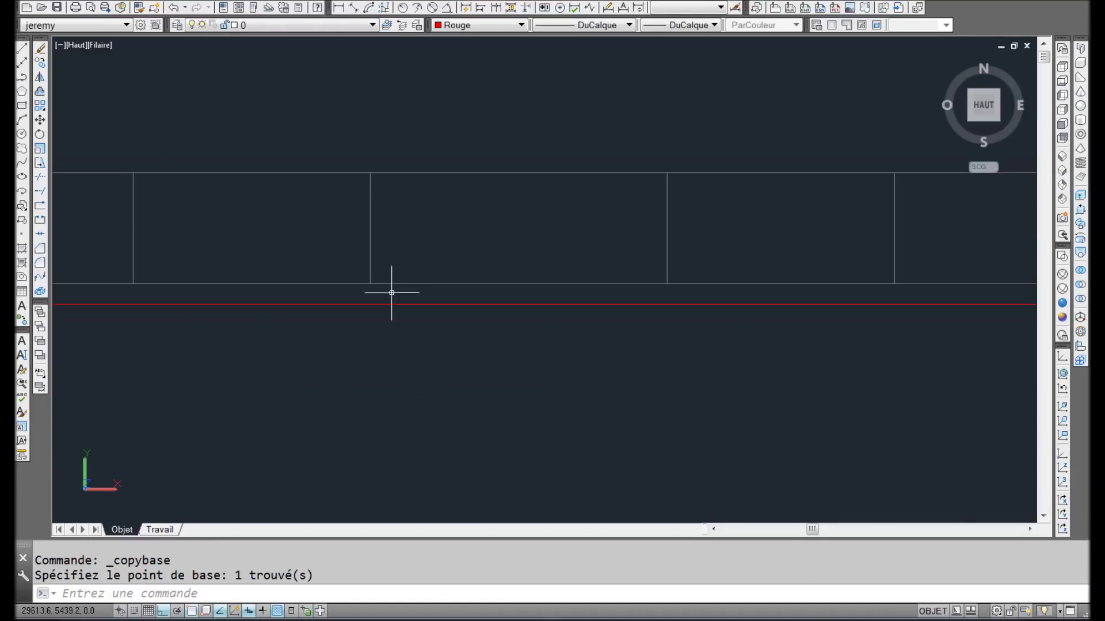
{"action": "key", "text": "ctrl+shift+v"}
{"action": "left_click", "coordinate": [376, 288]}
Step: Move the pasted partition straight down from the wall's inner face to the upper edge of the red outline
{"action": "scroll", "coordinate": [376, 288], "scroll_direction": "down", "scroll_amount": 2}
{"action": "middle_click_drag", "start_coordinate": [407, 350], "coordinate": [402, 265]}
{"action": "left_click", "coordinate": [402, 265]}
{"action": "left_click", "coordinate": [488, 267]}
{"action": "type", "text": "dp"}
{"action": "key", "text": "Return"}
{"action": "scroll", "coordinate": [370, 161], "scroll_direction": "up", "scroll_amount": 4}
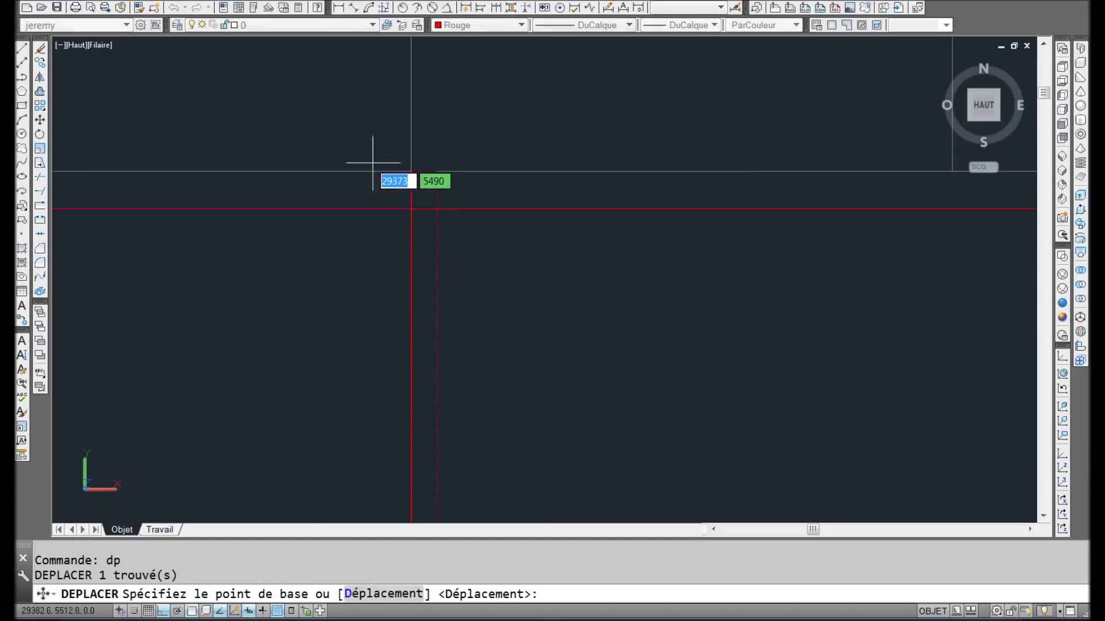
{"action": "left_click", "coordinate": [411, 171]}
{"action": "left_click", "coordinate": [411, 209]}
Step: Rotate the source partition rectangle beside the house 90° counterclockwise about its upper left corner so it lies horizontally
{"action": "scroll", "coordinate": [487, 204], "scroll_direction": "down", "scroll_amount": 6}
{"action": "scroll", "coordinate": [200, 368], "scroll_direction": "up", "scroll_amount": 4}
{"action": "left_click", "coordinate": [257, 339]}
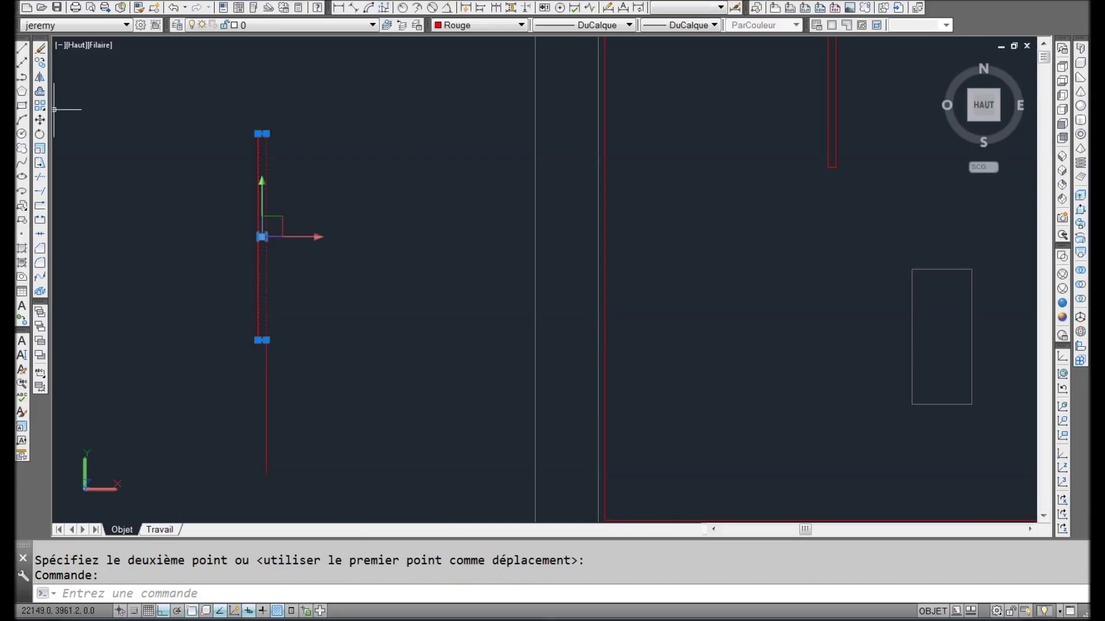
{"action": "left_click", "coordinate": [39, 134]}
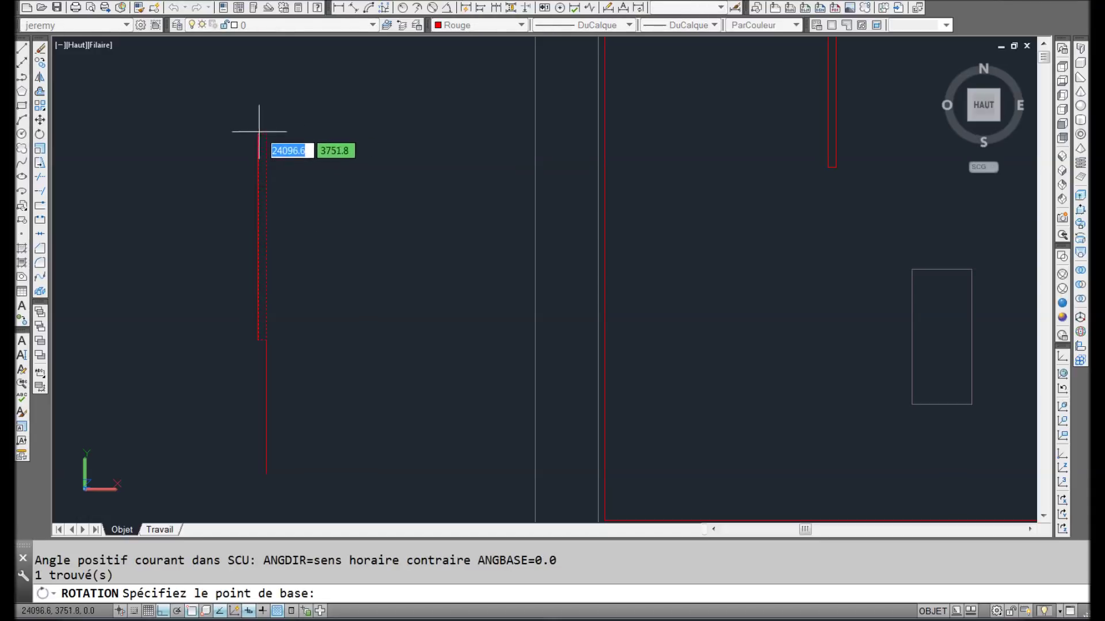
{"action": "left_click", "coordinate": [258, 133]}
{"action": "left_click", "coordinate": [262, 99]}
Step: Erase the construction polyline beside the house
{"action": "left_click", "coordinate": [311, 226]}
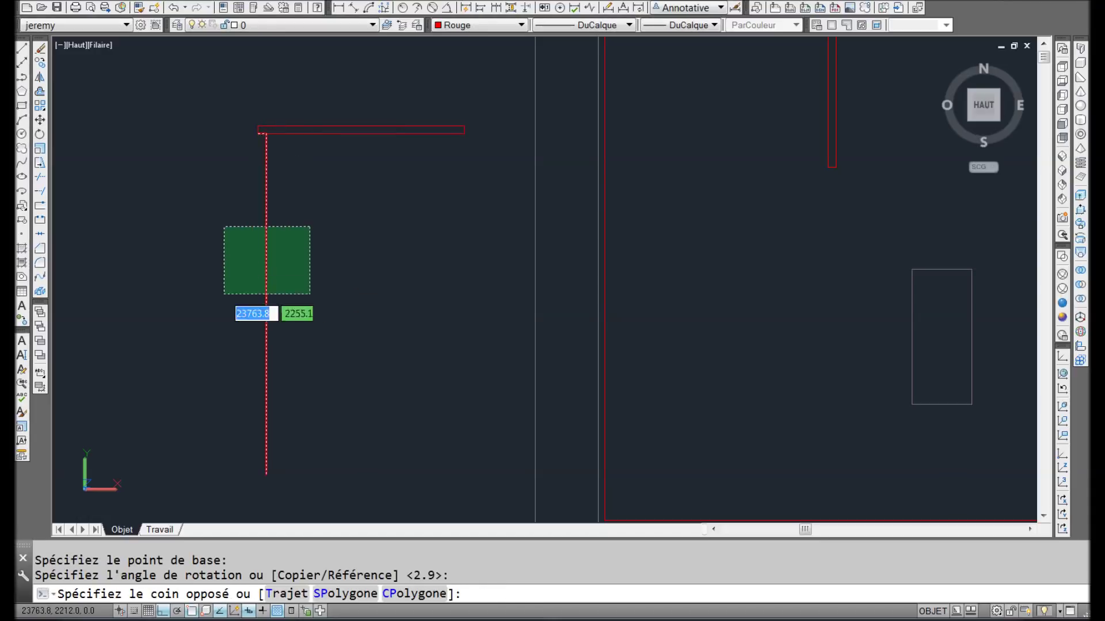
{"action": "left_click", "coordinate": [222, 296]}
{"action": "key", "text": "Delete"}
{"action": "scroll", "coordinate": [283, 298], "scroll_direction": "down", "scroll_amount": 3}
{"action": "scroll", "coordinate": [438, 257], "scroll_direction": "up", "scroll_amount": 6}
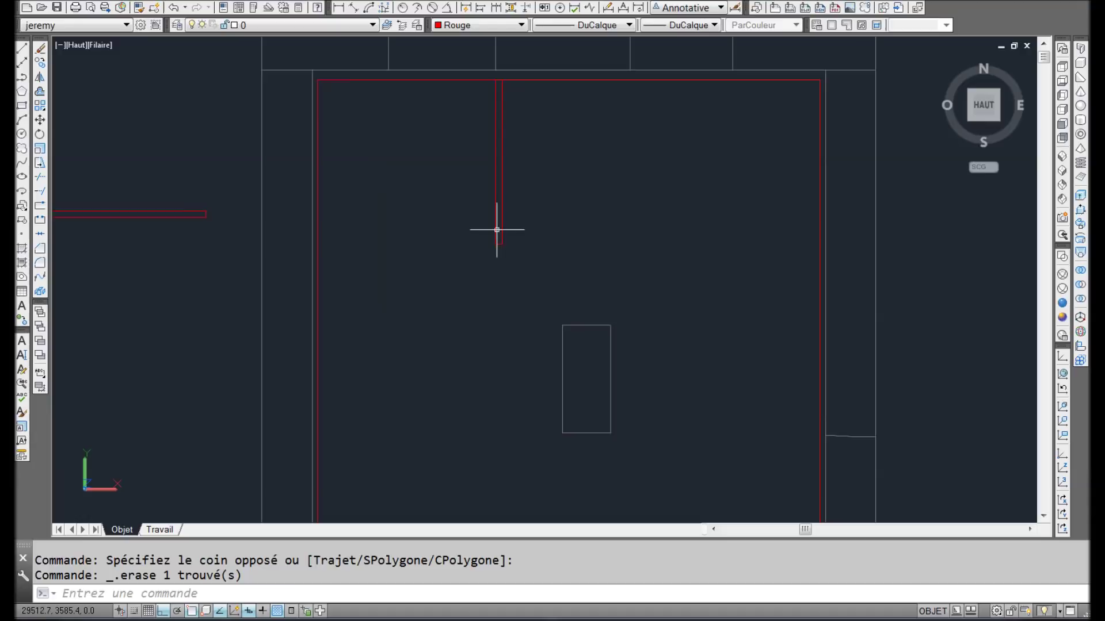
Step: Stretch the lower end of the vertical partition down to the lower edge of the red outline
{"action": "left_click", "coordinate": [511, 305]}
{"action": "left_click", "coordinate": [482, 243]}
{"action": "scroll", "coordinate": [499, 264], "scroll_direction": "up", "scroll_amount": 3}
{"action": "left_click", "coordinate": [498, 238]}
{"action": "scroll", "coordinate": [499, 288], "scroll_direction": "down", "scroll_amount": 4}
{"action": "middle_click_drag", "start_coordinate": [512, 399], "coordinate": [467, 134]}
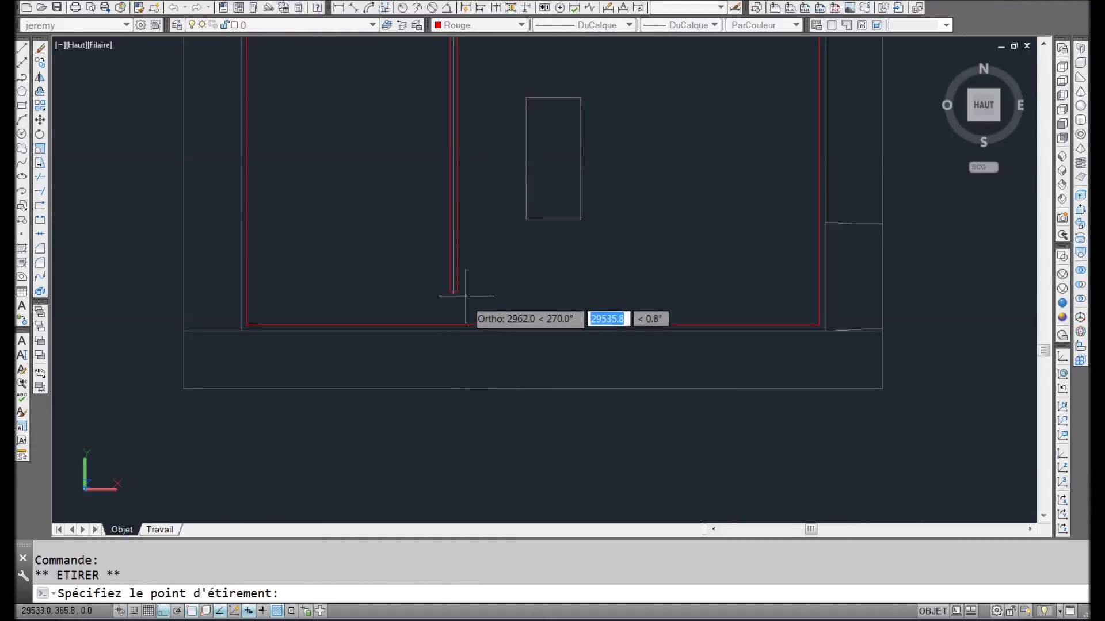
{"action": "left_click", "coordinate": [452, 326]}
{"action": "scroll", "coordinate": [469, 184], "scroll_direction": "down", "scroll_amount": 2}
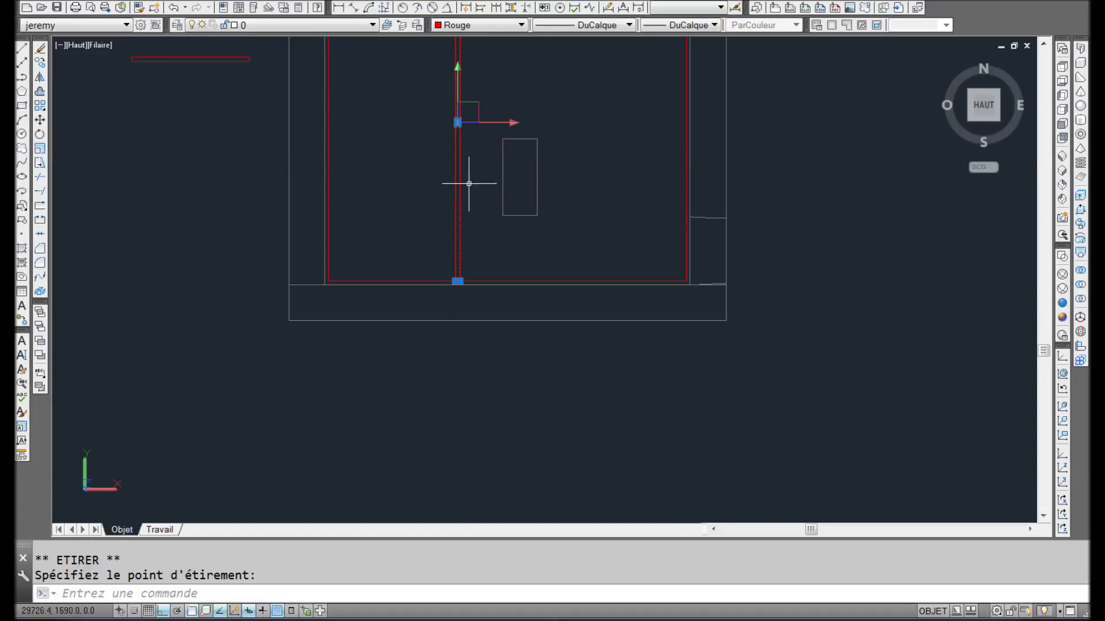
{"action": "middle_click_drag", "start_coordinate": [368, 161], "coordinate": [469, 269]}
{"action": "key", "text": "Escape"}
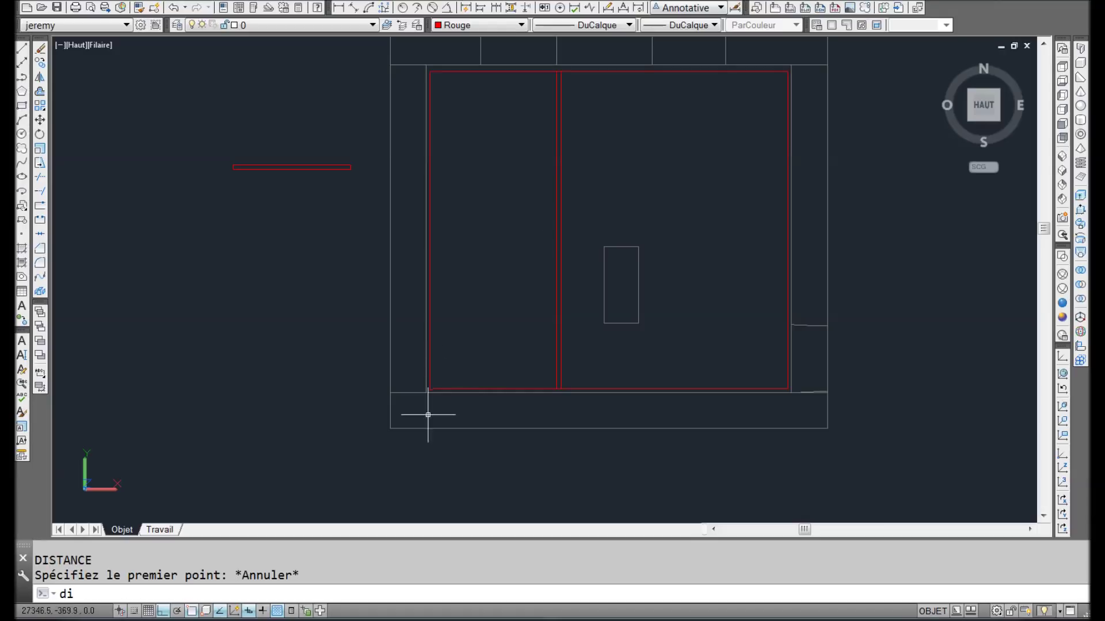
Step: Measure the horizontal distance from the red outline's lower left corner to the vertical partition's near face
{"action": "key", "text": "Return"}
{"action": "left_click", "coordinate": [430, 389]}
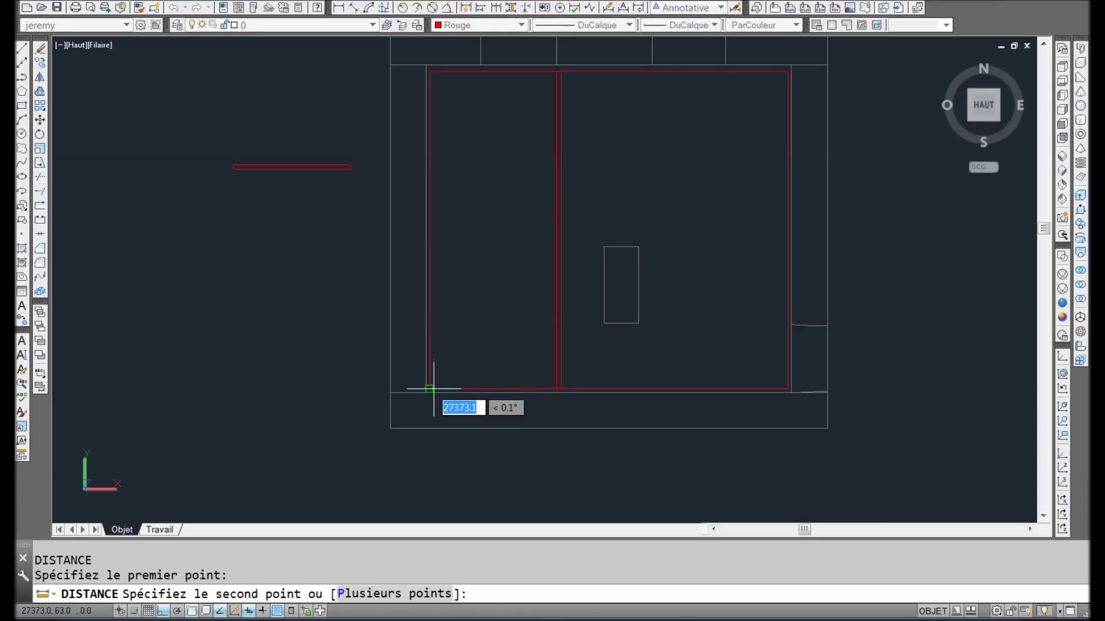
{"action": "left_click", "coordinate": [557, 389]}
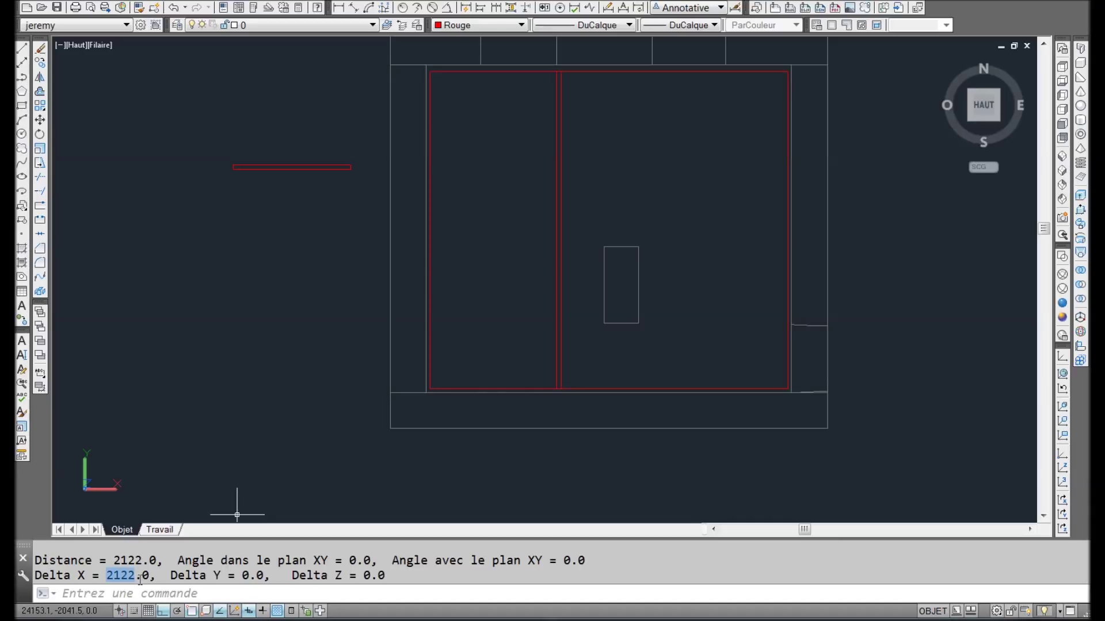
{"action": "left_click", "coordinate": [487, 360]}
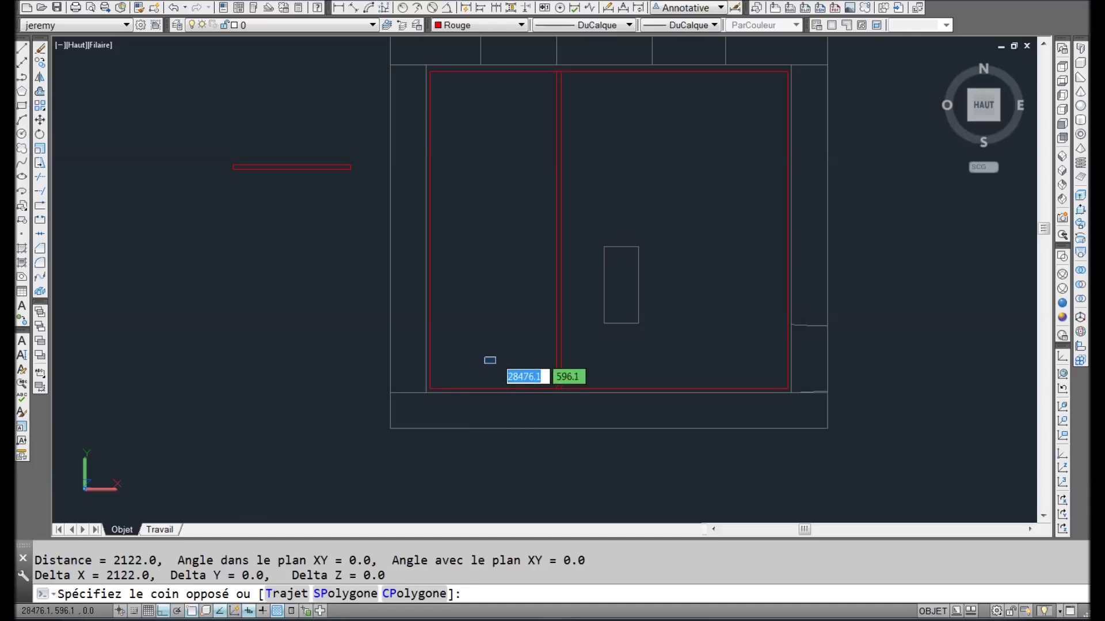
{"action": "key", "text": "Escape"}
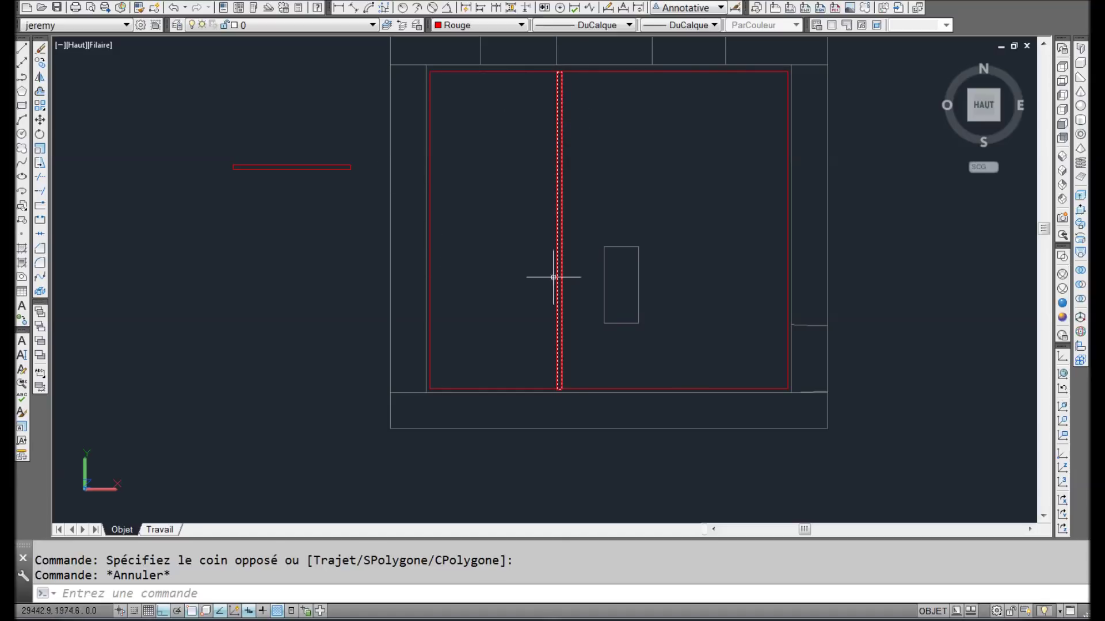
Step: Move the horizontal partition rectangle into the house so its lower right corner meets the small interior rectangle's lower left corner
{"action": "left_click_drag", "start_coordinate": [371, 147], "coordinate": [337, 231]}
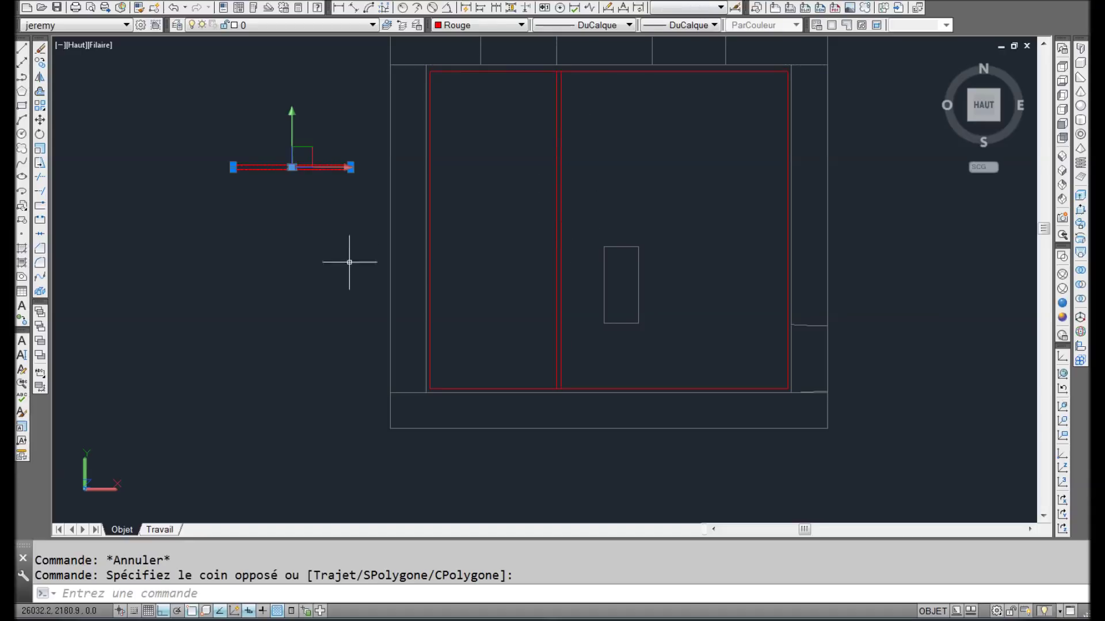
{"action": "type", "text": "dp"}
{"action": "key", "text": "Return"}
{"action": "scroll", "coordinate": [377, 196], "scroll_direction": "up", "scroll_amount": 4}
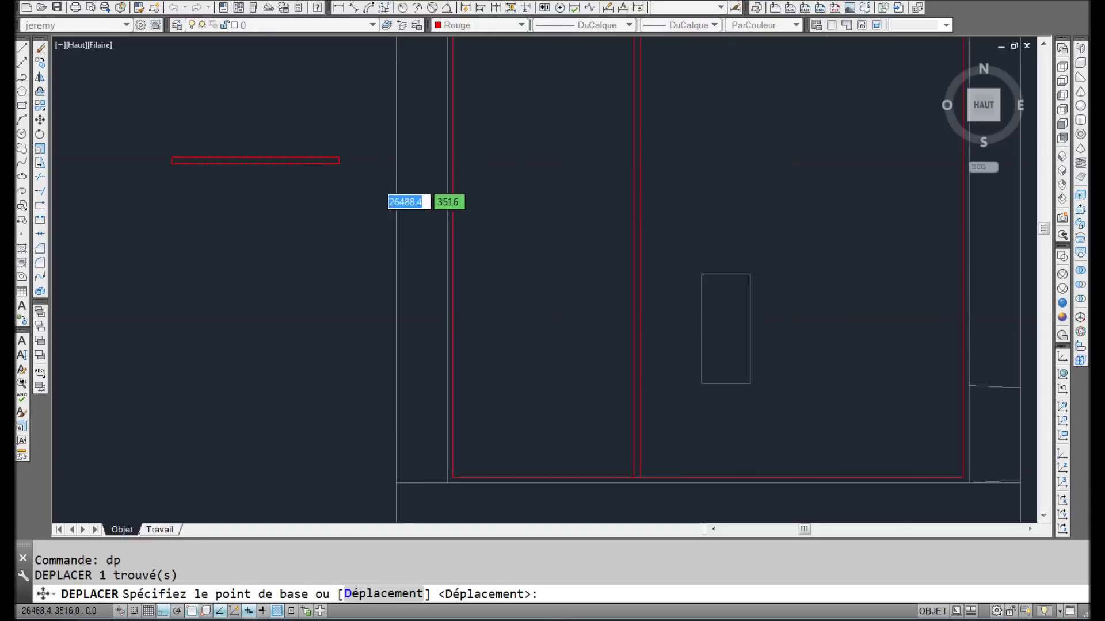
{"action": "left_click", "coordinate": [300, 144]}
{"action": "scroll", "coordinate": [312, 172], "scroll_direction": "down", "scroll_amount": 6}
{"action": "scroll", "coordinate": [510, 317], "scroll_direction": "up", "scroll_amount": 3}
{"action": "scroll", "coordinate": [514, 327], "scroll_direction": "up", "scroll_amount": 2}
{"action": "left_click", "coordinate": [438, 172]}
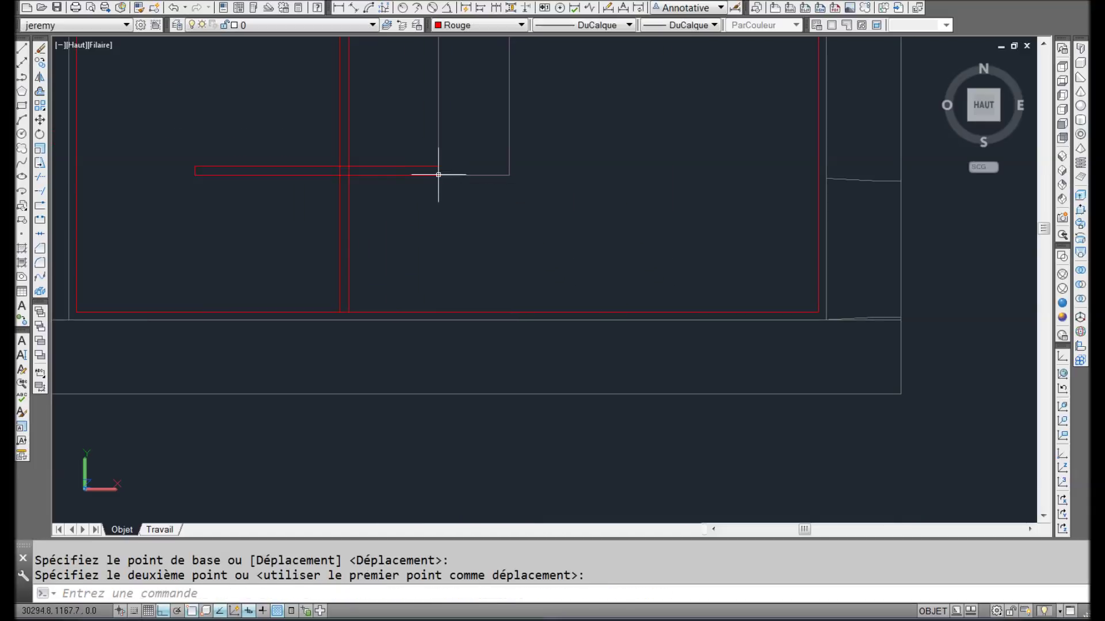
Step: Shorten the horizontal partition by stretching its left end to the left face of the vertical partition
{"action": "left_click", "coordinate": [228, 172]}
{"action": "left_click", "coordinate": [192, 172]}
{"action": "scroll", "coordinate": [192, 172], "scroll_direction": "up", "scroll_amount": 7}
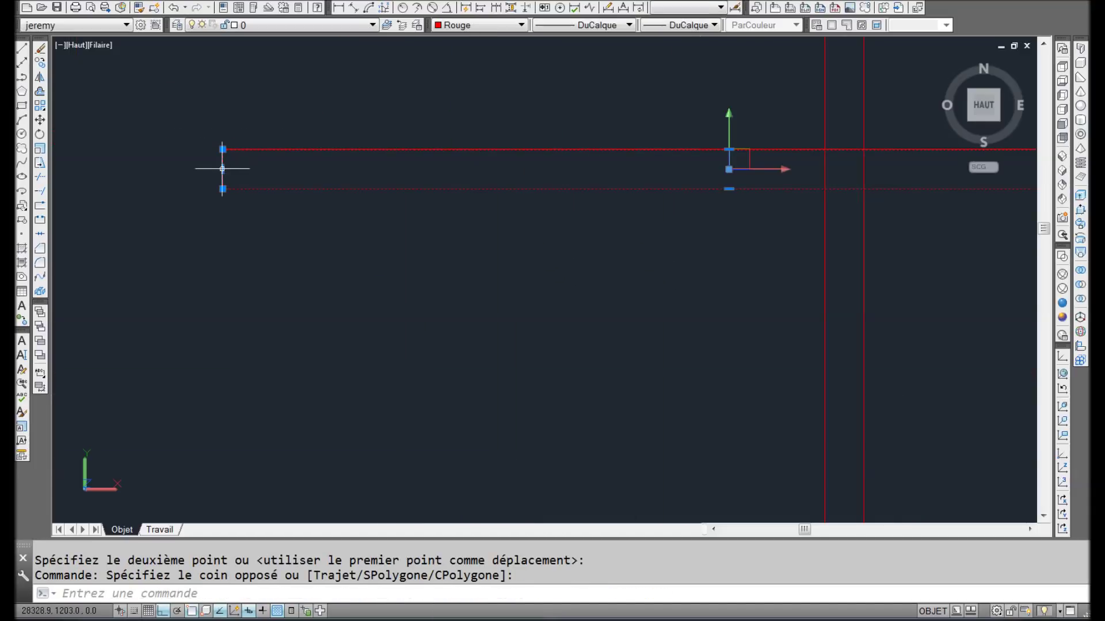
{"action": "left_click", "coordinate": [222, 169]}
{"action": "scroll", "coordinate": [466, 169], "scroll_direction": "down", "scroll_amount": 2}
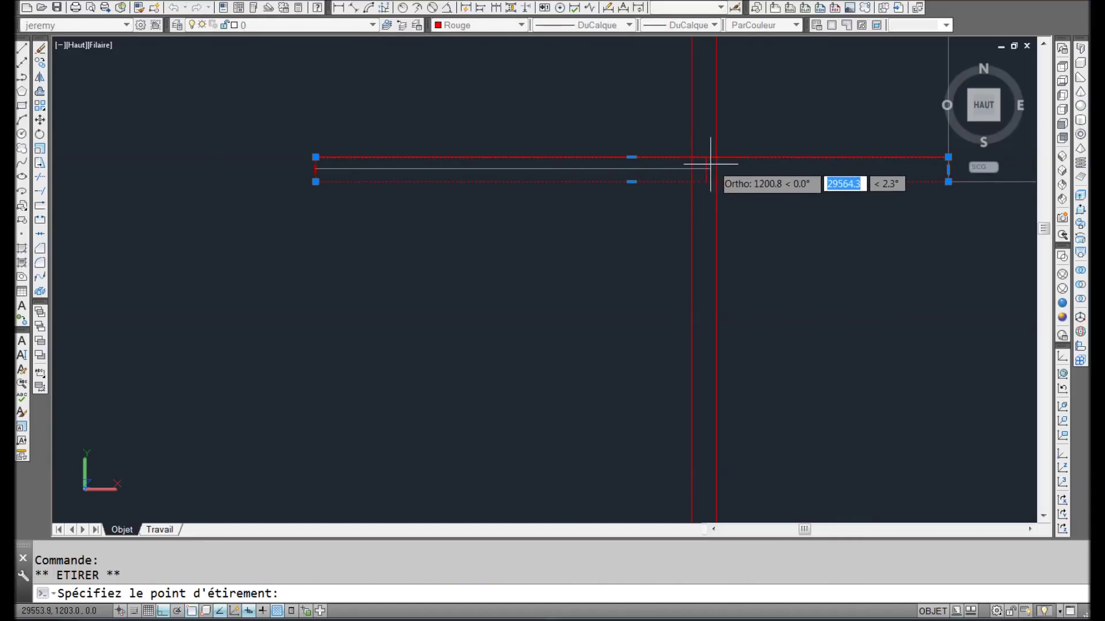
{"action": "left_click", "coordinate": [690, 168]}
{"action": "scroll", "coordinate": [584, 190], "scroll_direction": "down", "scroll_amount": 2}
{"action": "scroll", "coordinate": [733, 225], "scroll_direction": "up", "scroll_amount": 3}
{"action": "key", "text": "Escape"}
Step: Measure the vertical distance from the small interior rectangle's lower left corner to the red outline's lower edge
{"action": "middle_click_drag", "start_coordinate": [744, 236], "coordinate": [587, 234]}
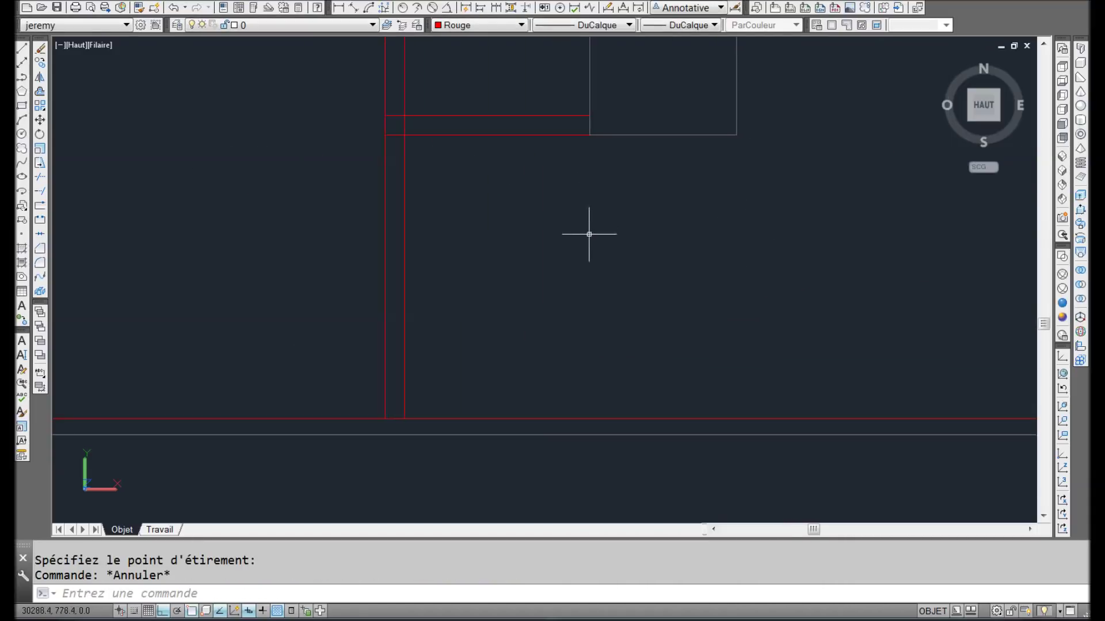
{"action": "type", "text": "di"}
{"action": "key", "text": "Return"}
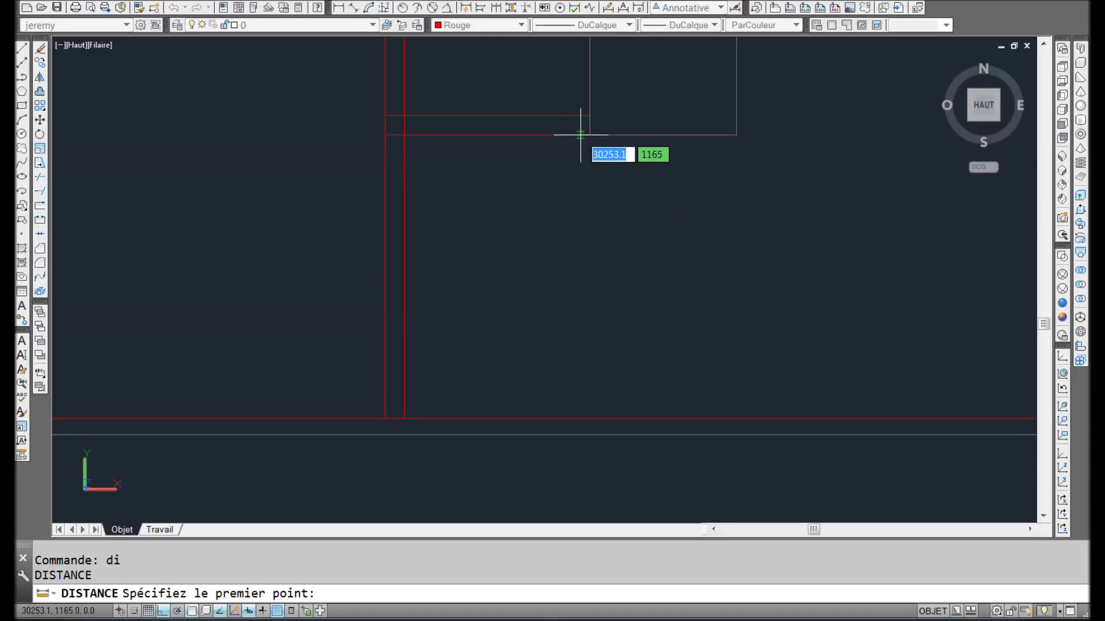
{"action": "left_click", "coordinate": [590, 135]}
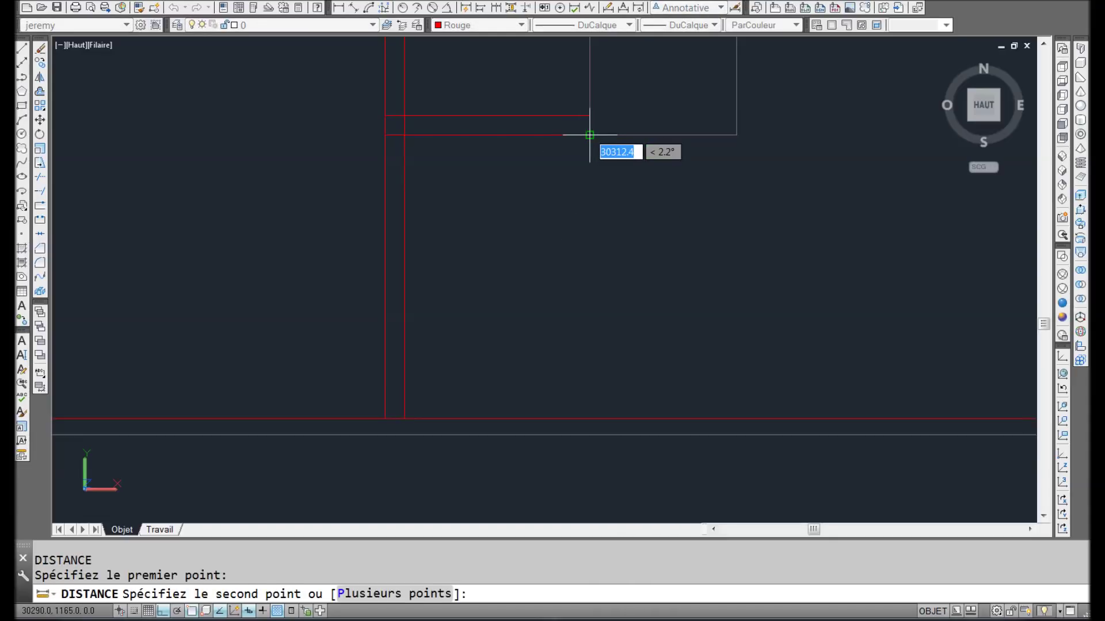
{"action": "left_click", "coordinate": [589, 421]}
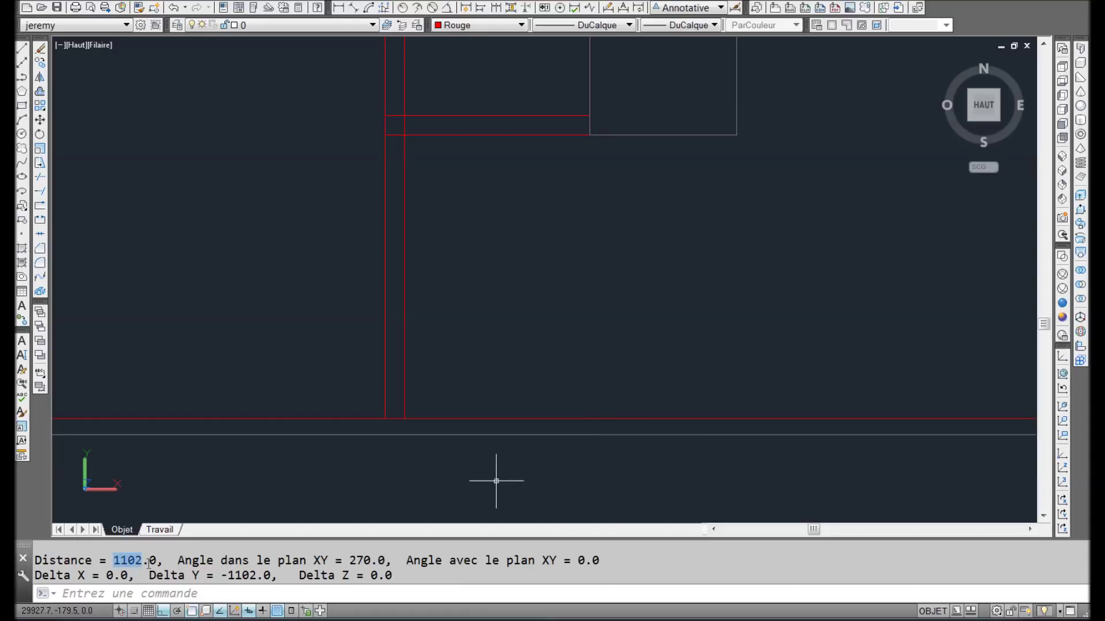
{"action": "left_click", "coordinate": [536, 337]}
{"action": "key", "text": "Escape"}
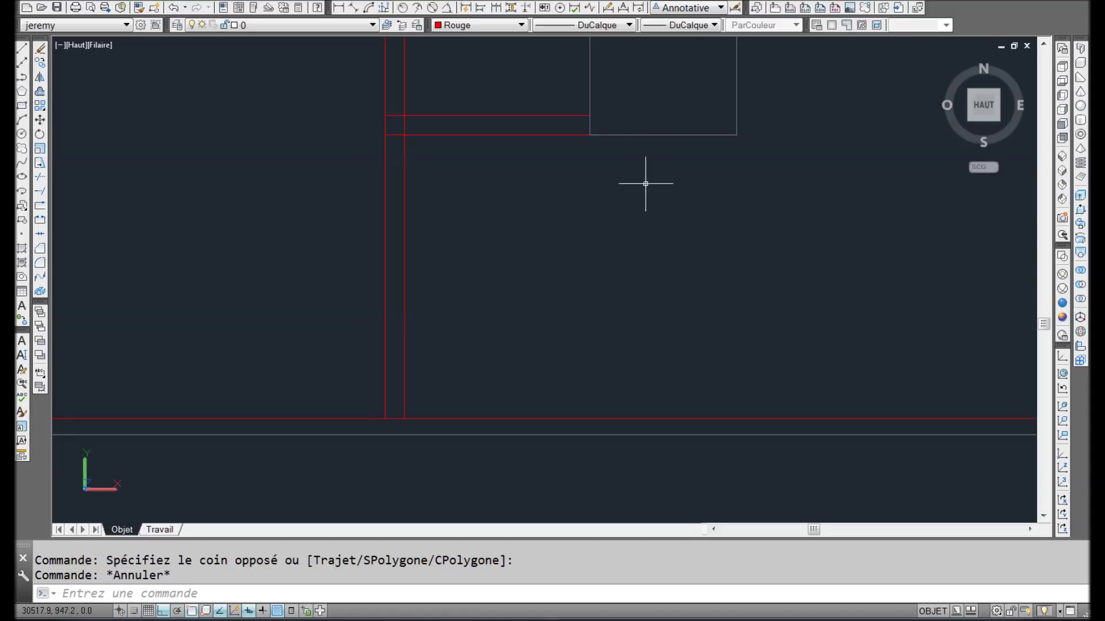
Step: Draw a closed rectangular polyline 900 wide and 1100 high in the open area to the right of the small interior rectangle
{"action": "mouse_move", "coordinate": [667, 208]}
{"action": "middle_mouse_down"}
{"action": "mouse_move", "coordinate": [694, 297]}
{"action": "mouse_move", "coordinate": [713, 256]}
{"action": "middle_mouse_up"}
{"action": "scroll", "coordinate": [708, 308], "scroll_direction": "up", "scroll_amount": 5}
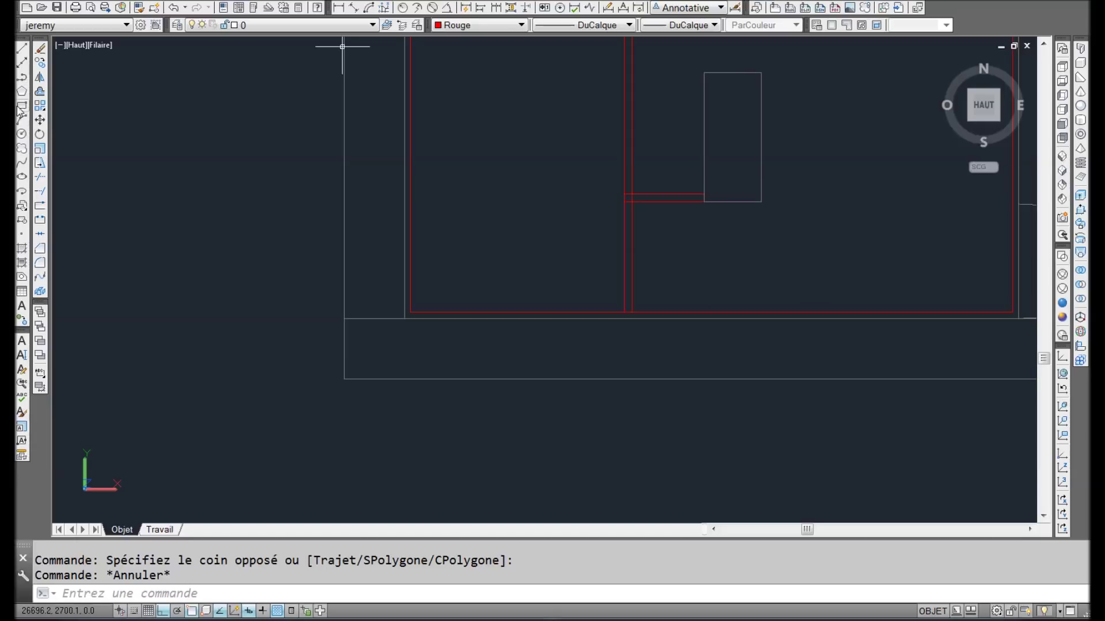
{"action": "left_click", "coordinate": [22, 79]}
{"action": "middle_click_drag", "start_coordinate": [757, 242], "coordinate": [603, 270]}
{"action": "left_click", "coordinate": [702, 159]}
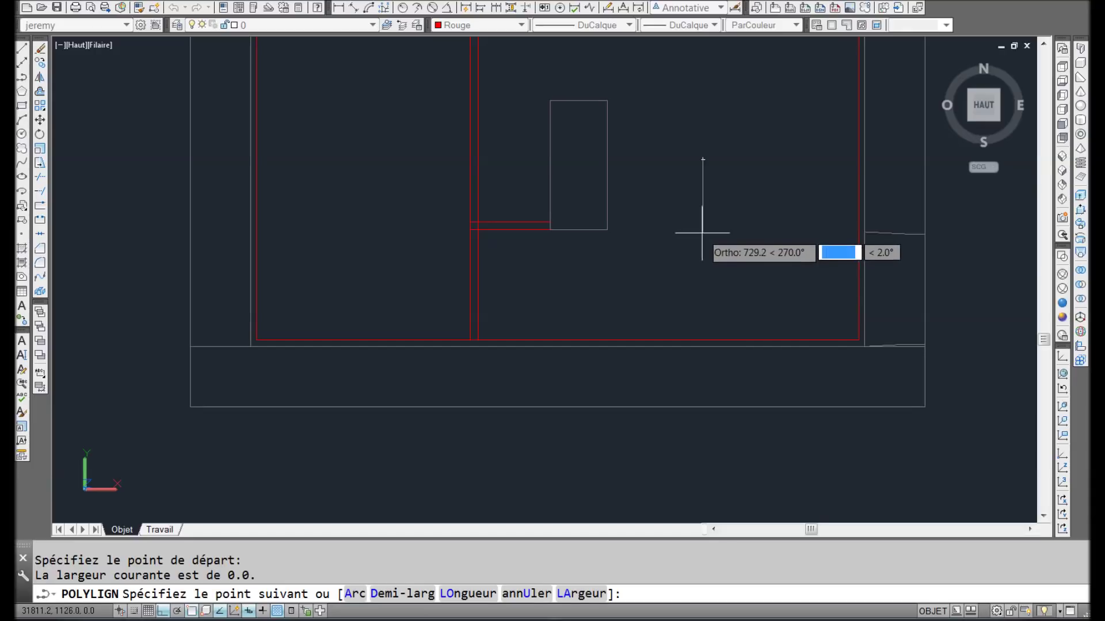
{"action": "type", "text": "1100"}
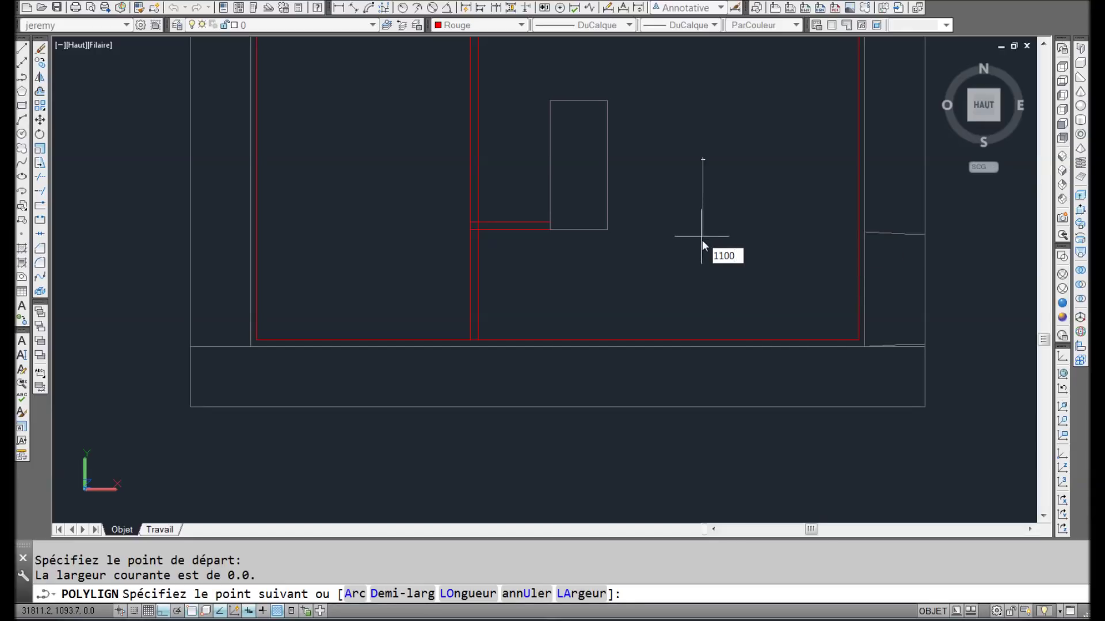
{"action": "key", "text": "Return"}
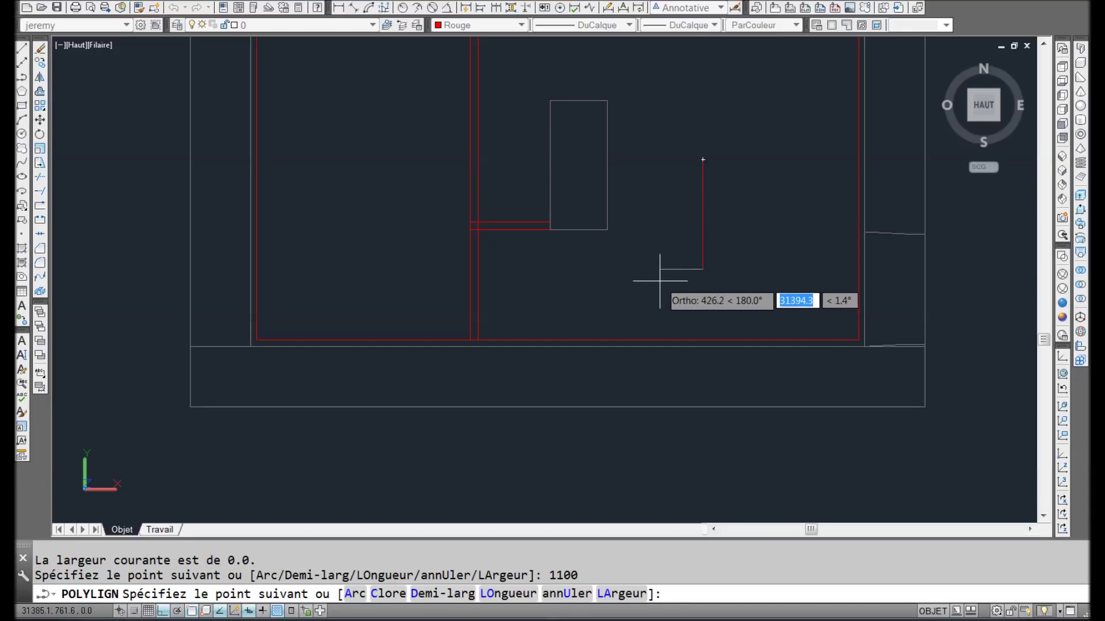
{"action": "type", "text": "900"}
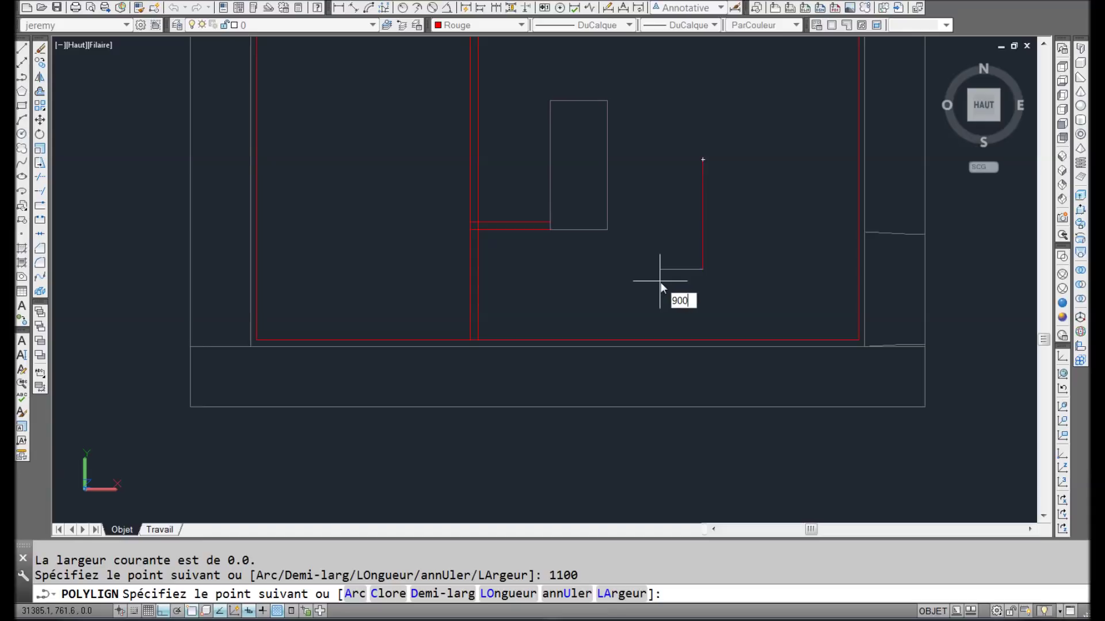
{"action": "key", "text": "Return"}
{"action": "type", "text": "1100"}
{"action": "key", "text": "Return"}
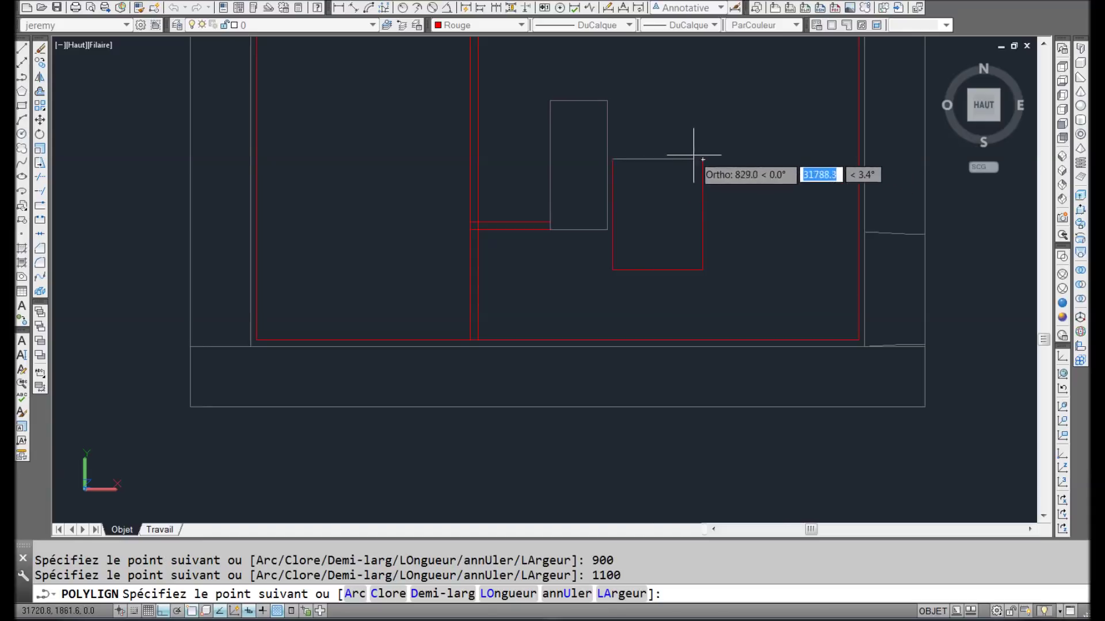
{"action": "left_click", "coordinate": [703, 160]}
{"action": "key", "text": "Return"}
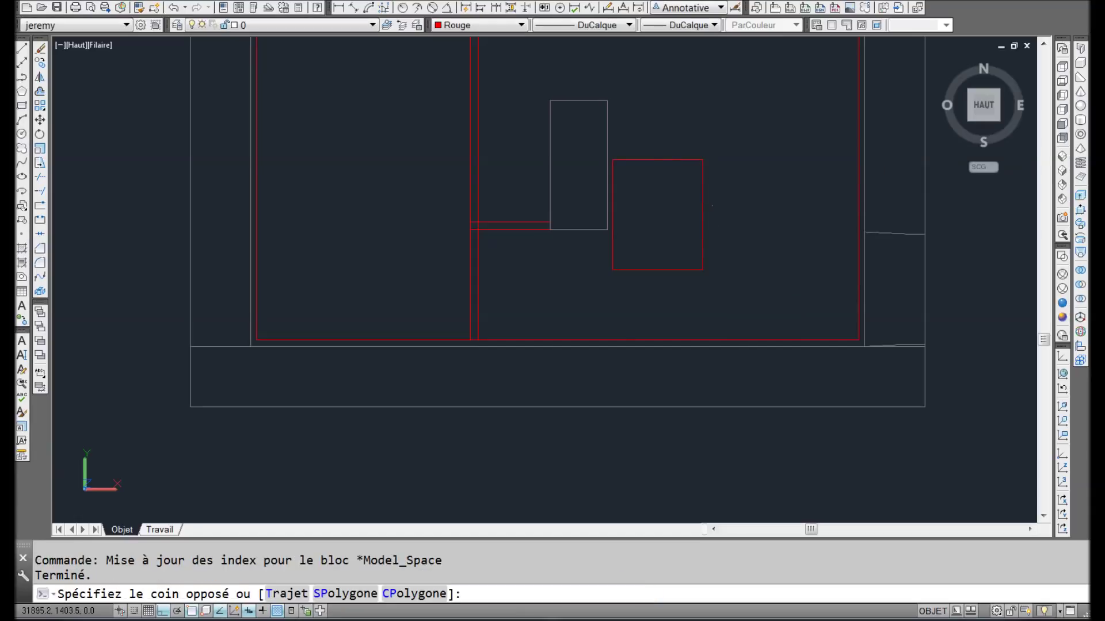
Step: Move the 900 by 1100 rectangle so its lower left corner meets the vertical partition's right face at the red outline's lower edge
{"action": "left_click", "coordinate": [702, 215]}
{"action": "type", "text": "dp"}
{"action": "key", "text": "Return"}
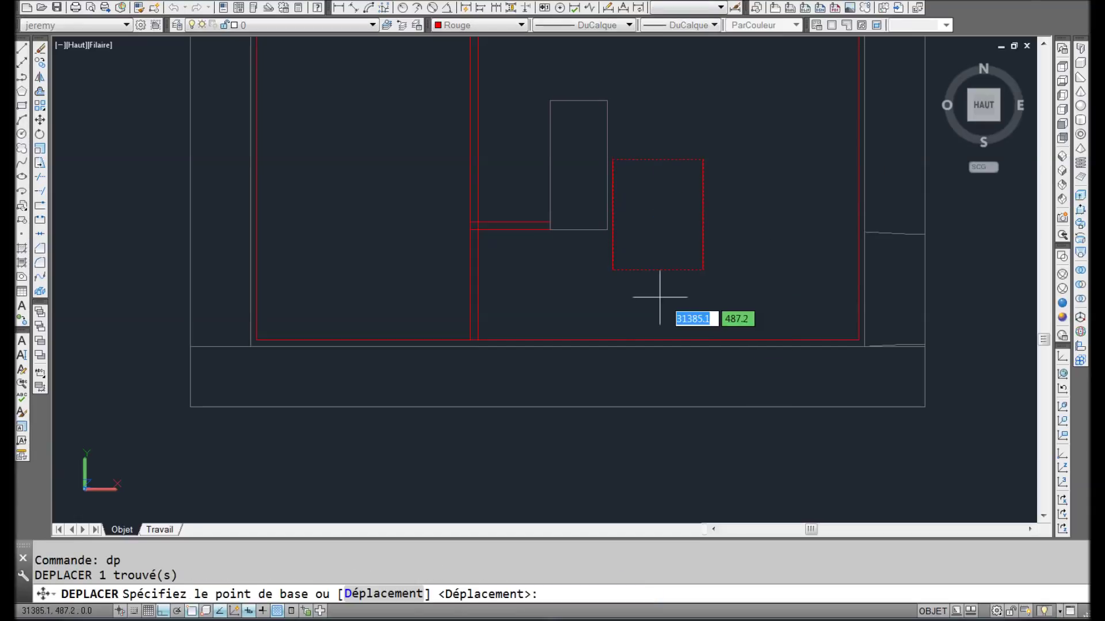
{"action": "left_click", "coordinate": [613, 269]}
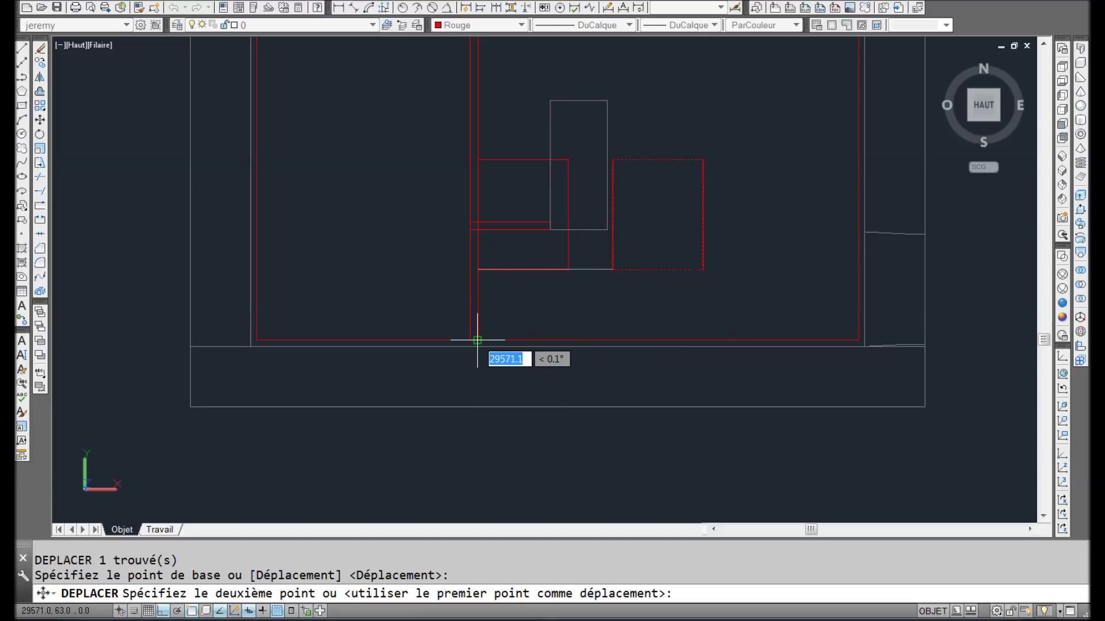
{"action": "left_click", "coordinate": [477, 340]}
{"action": "scroll", "coordinate": [574, 249], "scroll_direction": "up", "scroll_amount": 3}
{"action": "scroll", "coordinate": [621, 260], "scroll_direction": "down", "scroll_amount": 4}
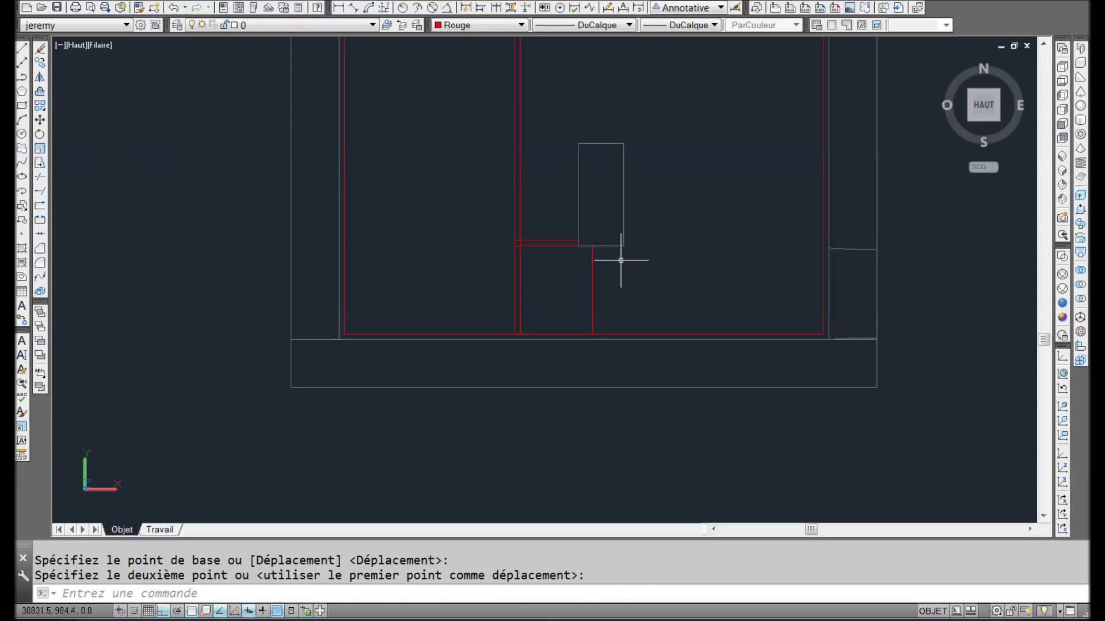
Step: Copy the horizontal partition by its lower left corner to the small interior rectangle's lower right corner
{"action": "scroll", "coordinate": [610, 237], "scroll_direction": "up", "scroll_amount": 2}
{"action": "scroll", "coordinate": [620, 262], "scroll_direction": "down", "scroll_amount": 2}
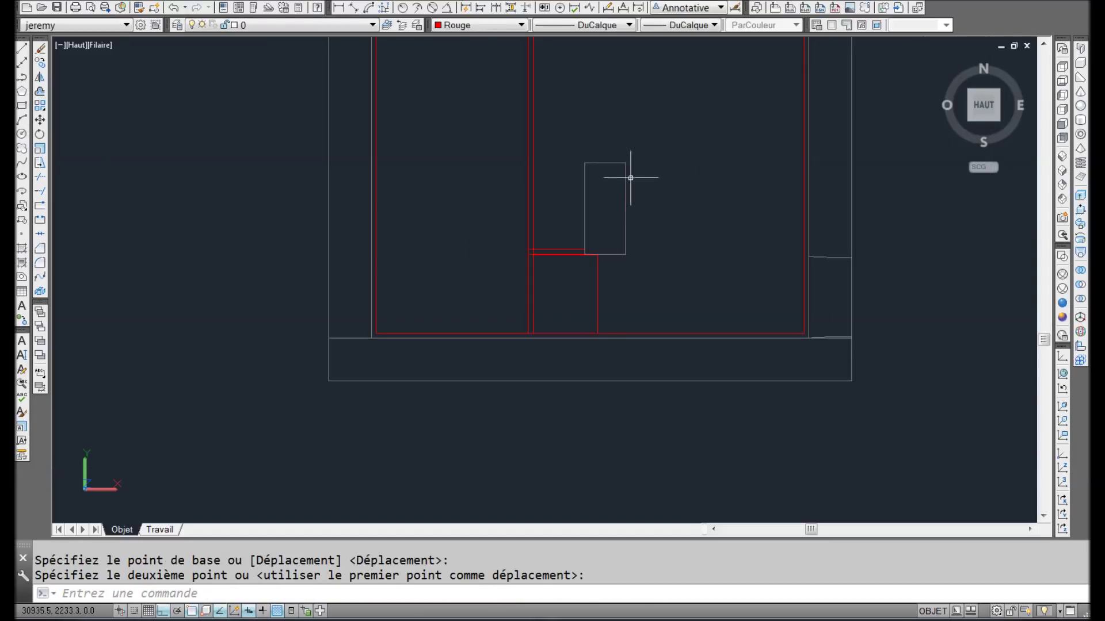
{"action": "scroll", "coordinate": [545, 249], "scroll_direction": "up", "scroll_amount": 3}
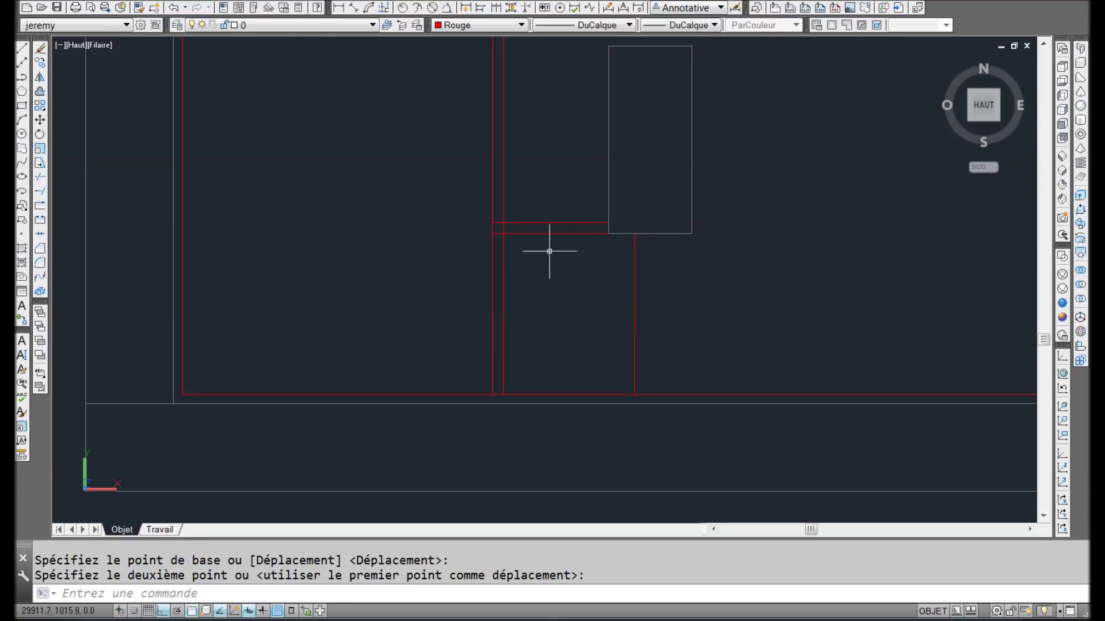
{"action": "scroll", "coordinate": [789, 359], "scroll_direction": "down", "scroll_amount": 3}
{"action": "mouse_move", "coordinate": [743, 309]}
{"action": "middle_mouse_down"}
{"action": "mouse_move", "coordinate": [720, 316]}
{"action": "mouse_move", "coordinate": [715, 380]}
{"action": "mouse_move", "coordinate": [707, 363]}
{"action": "middle_mouse_up"}
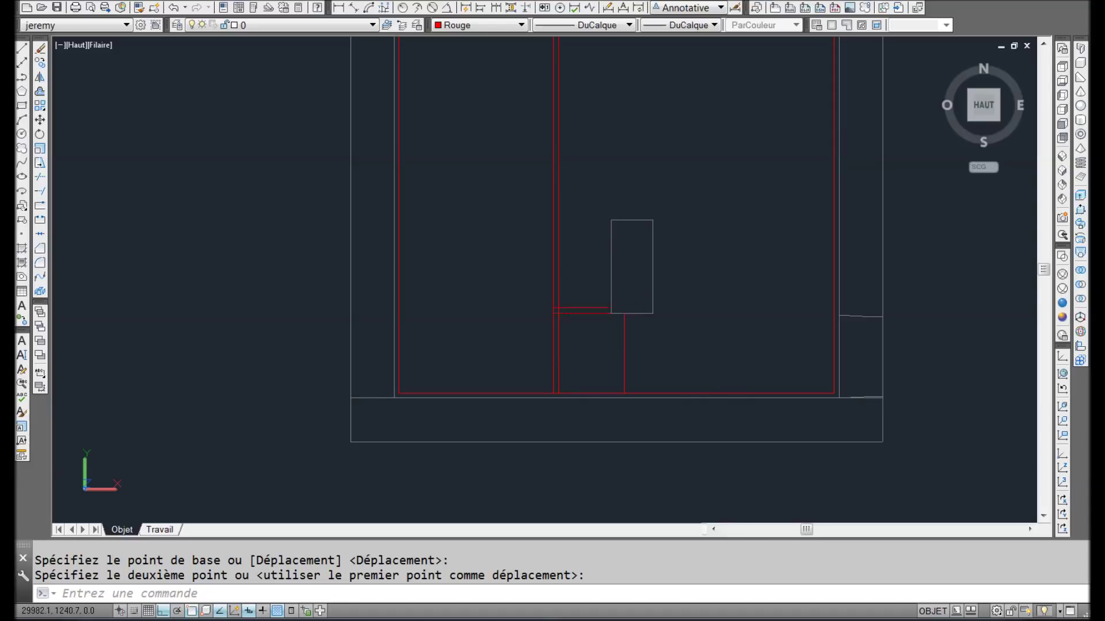
{"action": "left_click", "coordinate": [588, 308]}
{"action": "scroll", "coordinate": [526, 315], "scroll_direction": "up", "scroll_amount": 6}
{"action": "key", "text": "ctrl+shift+c"}
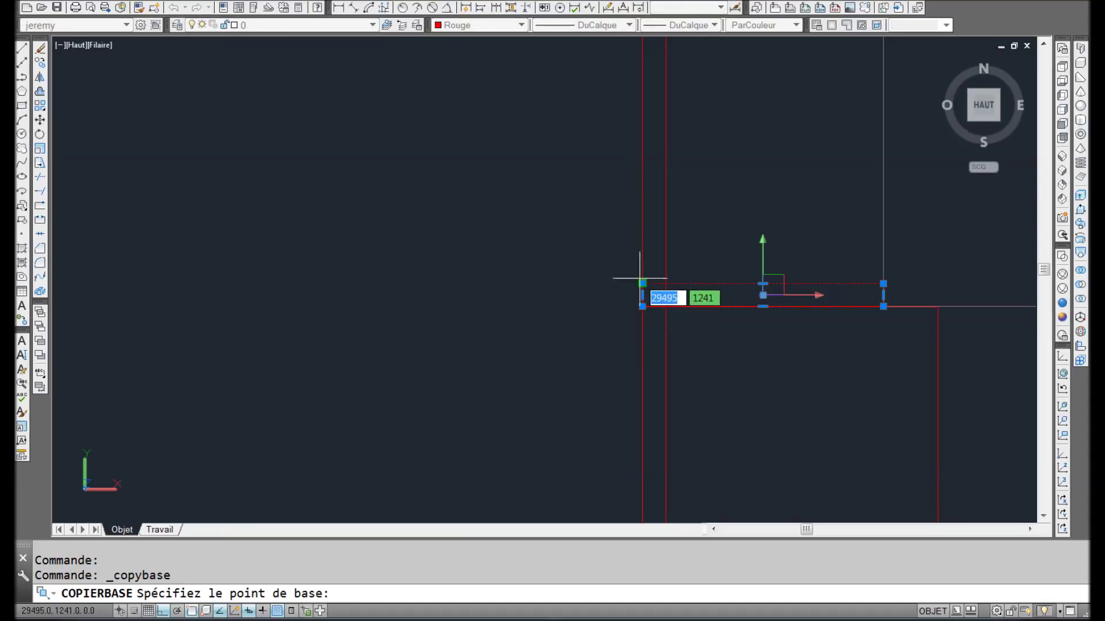
{"action": "left_click", "coordinate": [642, 306]}
{"action": "key", "text": "ctrl+shift+v"}
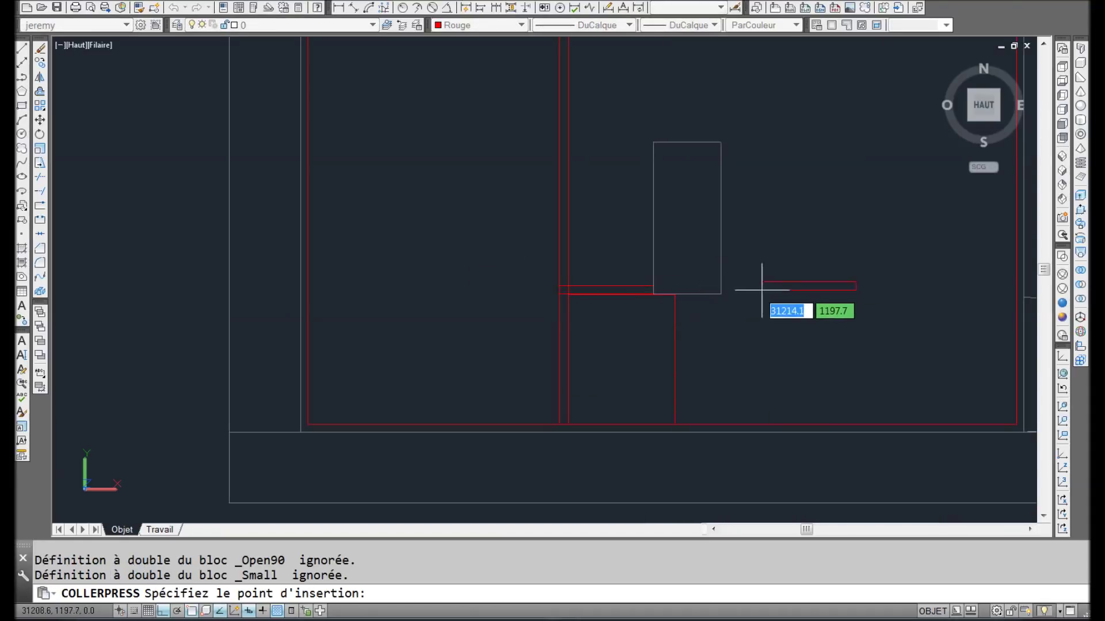
{"action": "left_click", "coordinate": [721, 294]}
Step: Copy the vertical partition so its right face aligns with the right end of the copied horizontal partition
{"action": "left_click", "coordinate": [581, 253]}
{"action": "left_click", "coordinate": [564, 253]}
{"action": "scroll", "coordinate": [570, 431], "scroll_direction": "up", "scroll_amount": 6}
{"action": "scroll", "coordinate": [538, 391], "scroll_direction": "up", "scroll_amount": 3}
{"action": "key", "text": "ctrl+shift+c"}
{"action": "scroll", "coordinate": [441, 367], "scroll_direction": "down", "scroll_amount": 6}
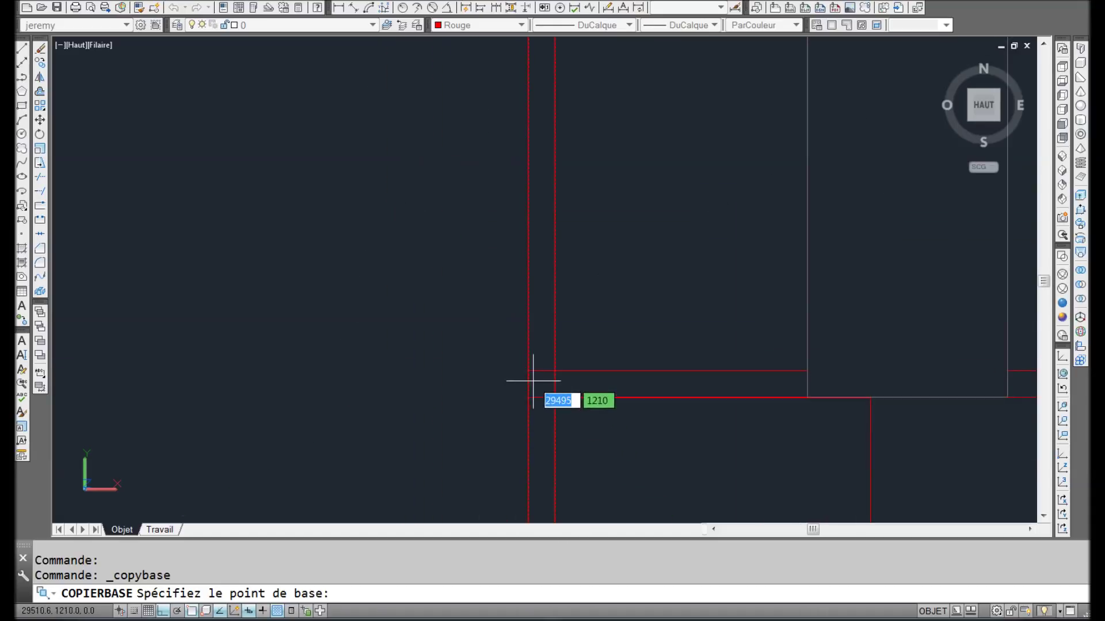
{"action": "left_click", "coordinate": [532, 381]}
{"action": "scroll", "coordinate": [518, 379], "scroll_direction": "down", "scroll_amount": 4}
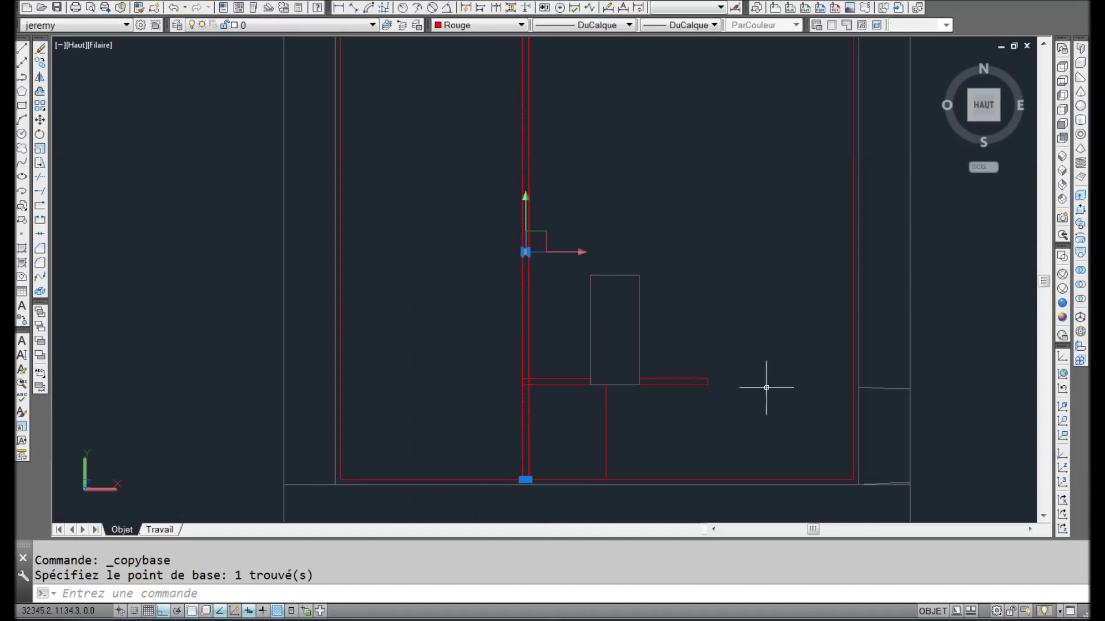
{"action": "key", "text": "ctrl+v"}
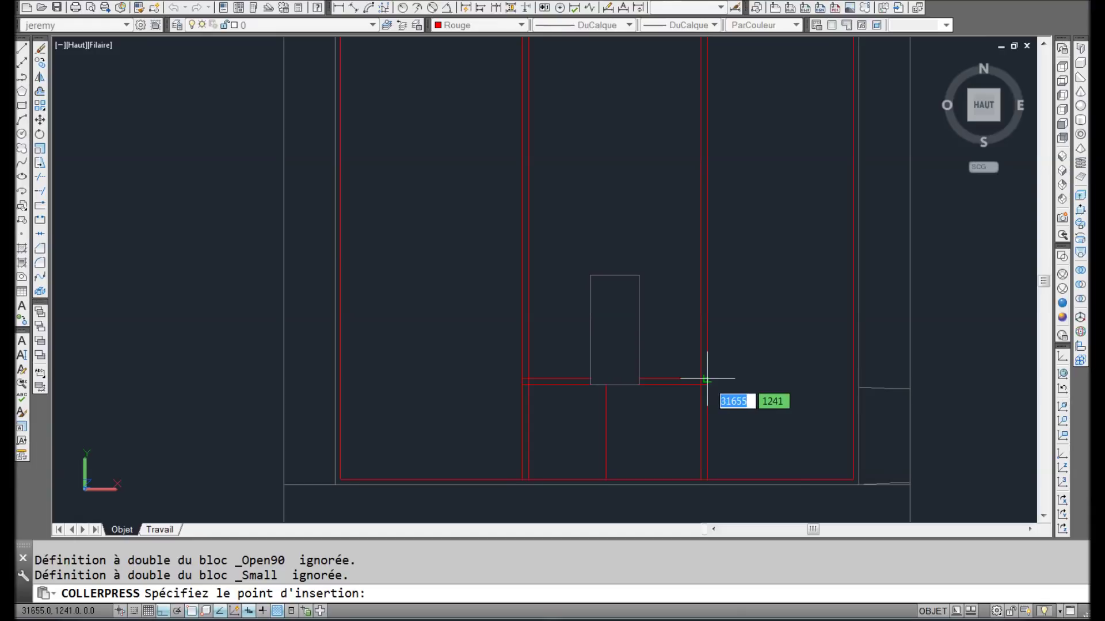
{"action": "left_click", "coordinate": [707, 379]}
Step: Shorten the copied vertical partition by stretching its upper end down to the lower face of the horizontal partition
{"action": "scroll", "coordinate": [685, 379], "scroll_direction": "up", "scroll_amount": 3}
{"action": "left_click", "coordinate": [755, 293]}
{"action": "left_click", "coordinate": [692, 313]}
{"action": "scroll", "coordinate": [696, 310], "scroll_direction": "down", "scroll_amount": 6}
{"action": "scroll", "coordinate": [725, 252], "scroll_direction": "up", "scroll_amount": 10}
{"action": "left_click", "coordinate": [745, 264]}
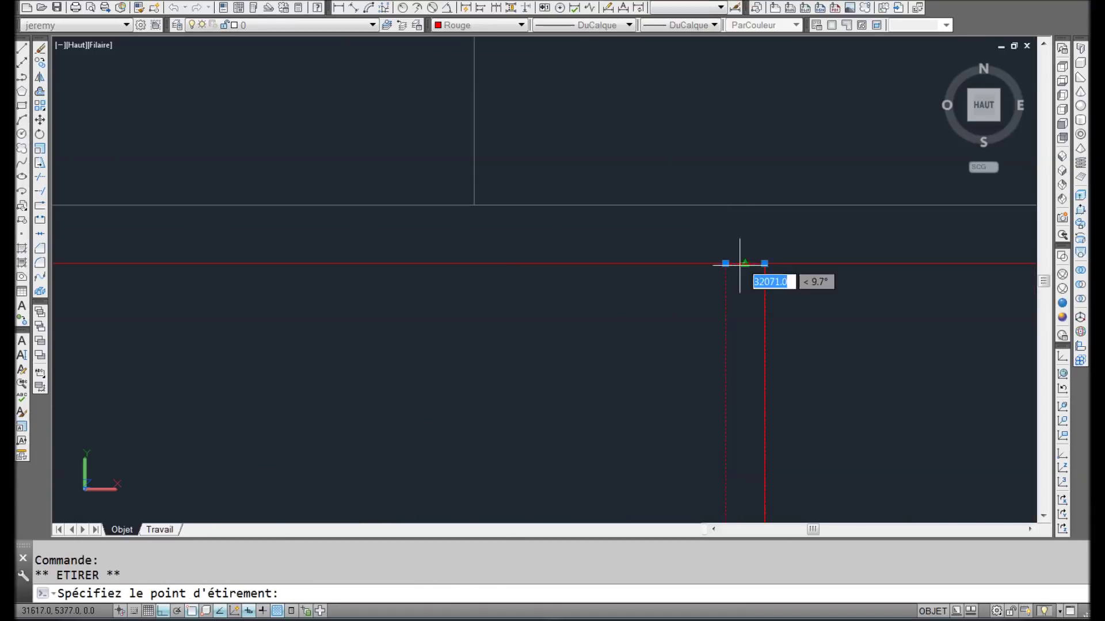
{"action": "scroll", "coordinate": [738, 288], "scroll_direction": "down", "scroll_amount": 5}
{"action": "scroll", "coordinate": [734, 173], "scroll_direction": "up", "scroll_amount": 8}
{"action": "scroll", "coordinate": [690, 245], "scroll_direction": "up", "scroll_amount": 5}
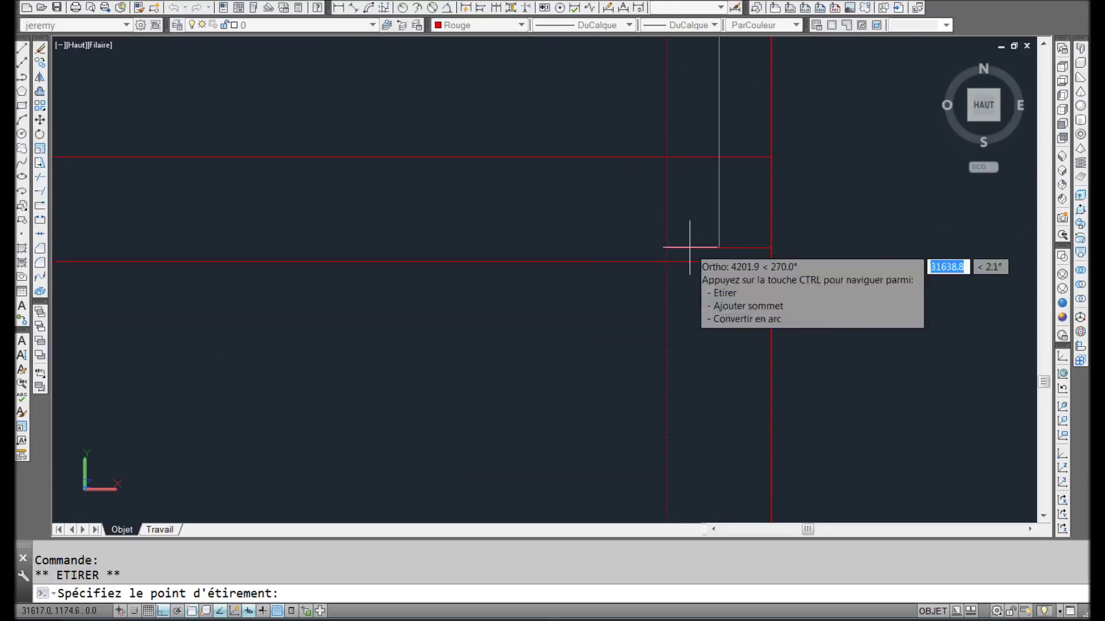
{"action": "left_click", "coordinate": [719, 262]}
{"action": "scroll", "coordinate": [741, 230], "scroll_direction": "down", "scroll_amount": 6}
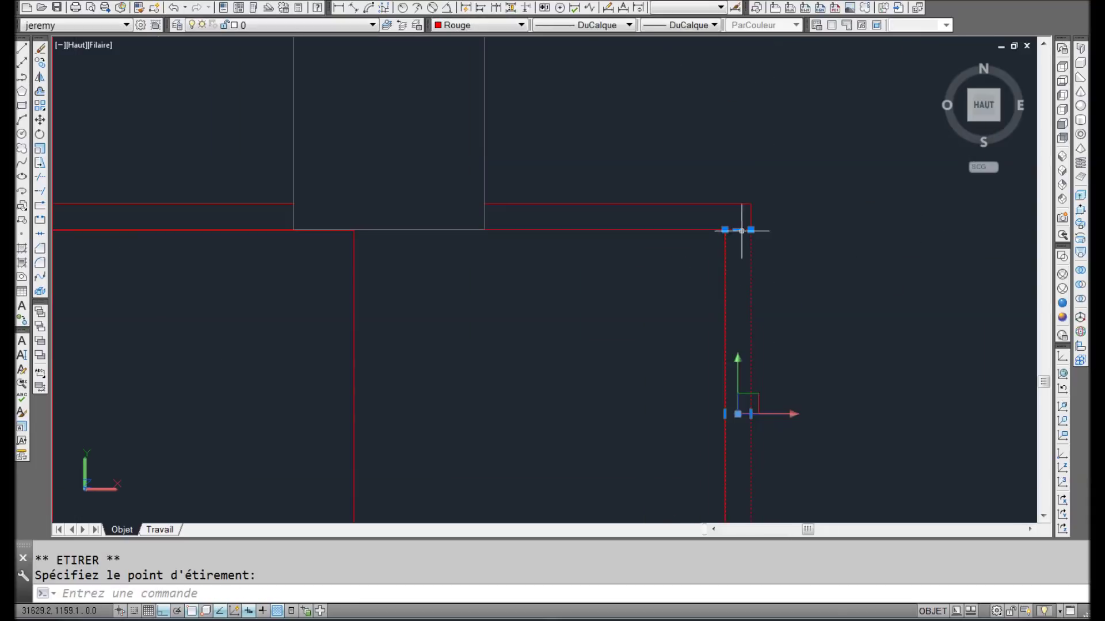
{"action": "scroll", "coordinate": [711, 310], "scroll_direction": "down", "scroll_amount": 4}
{"action": "key", "text": "Escape"}
Step: Draw a circle of radius 20 centred on the lower left corner of the 900 by 1100 rectangle
{"action": "middle_click_drag", "start_coordinate": [669, 376], "coordinate": [684, 280]}
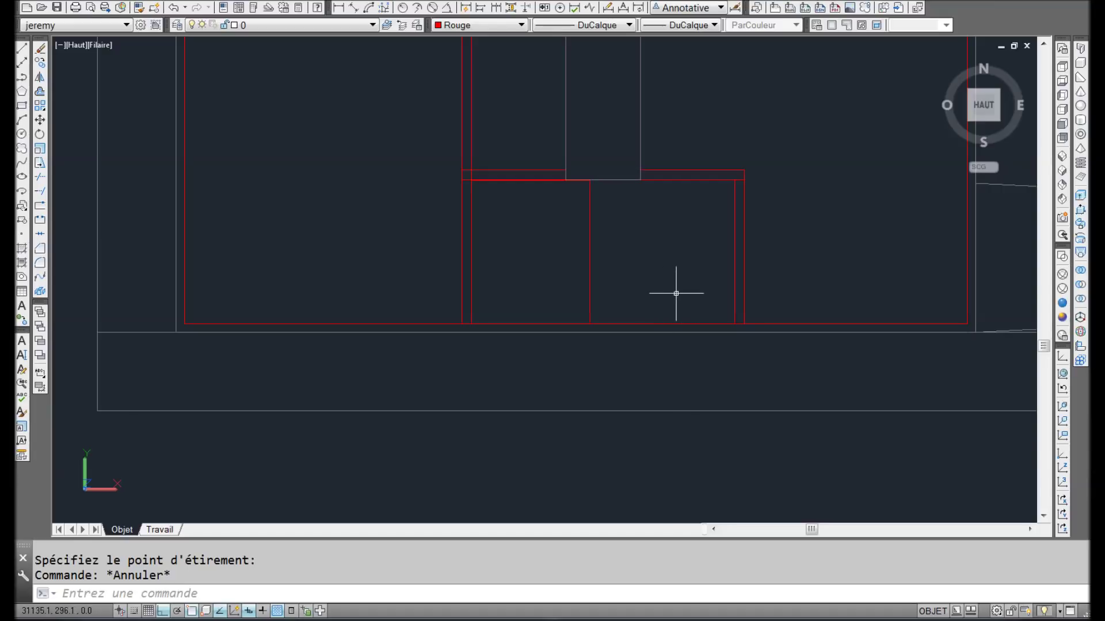
{"action": "left_click", "coordinate": [22, 135]}
{"action": "left_click", "coordinate": [471, 322]}
{"action": "scroll", "coordinate": [471, 323], "scroll_direction": "up", "scroll_amount": 5}
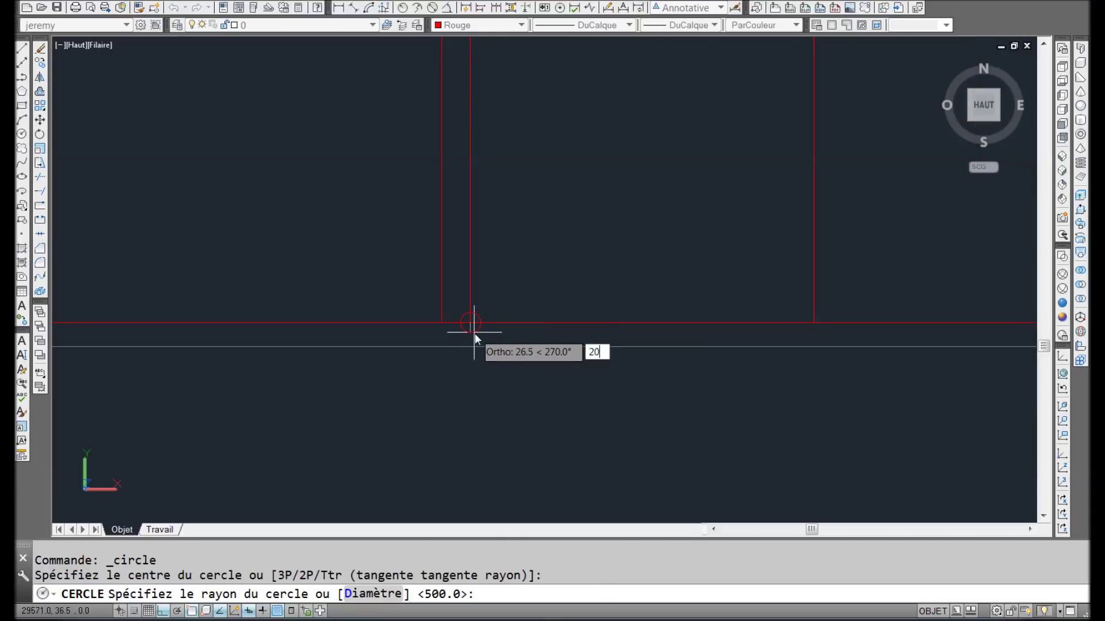
{"action": "type", "text": "20"}
{"action": "key", "text": "Return"}
Step: Move the small circle 50 to the right, away from the vertical partition
{"action": "left_click", "coordinate": [477, 323]}
{"action": "type", "text": "dp"}
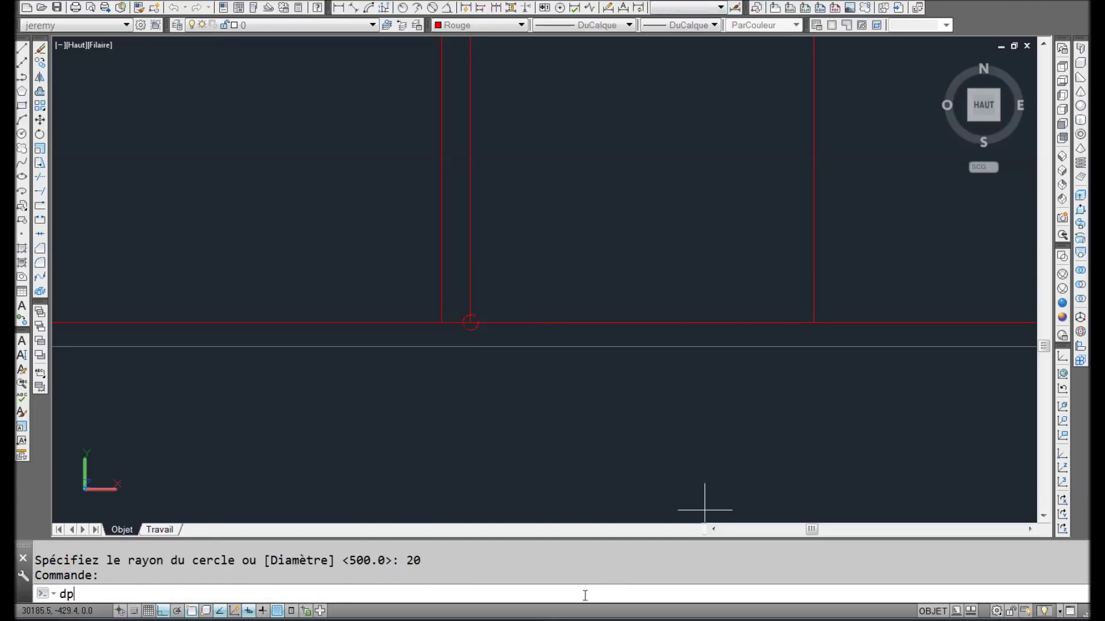
{"action": "key", "text": "Return"}
{"action": "left_click", "coordinate": [443, 411]}
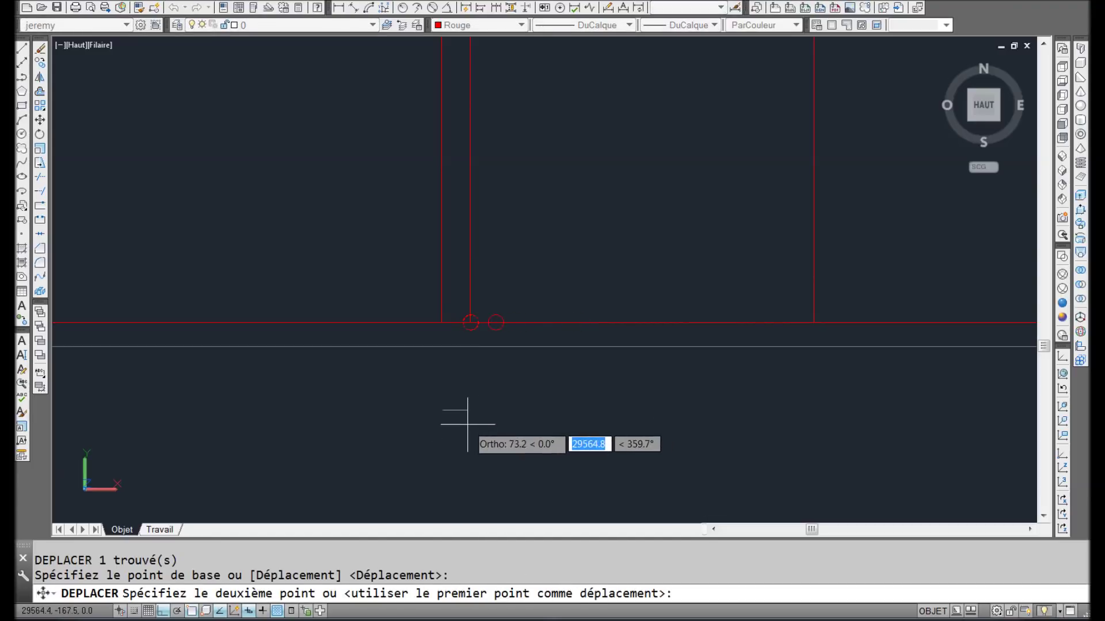
{"action": "type", "text": "50"}
{"action": "key", "text": "Return"}
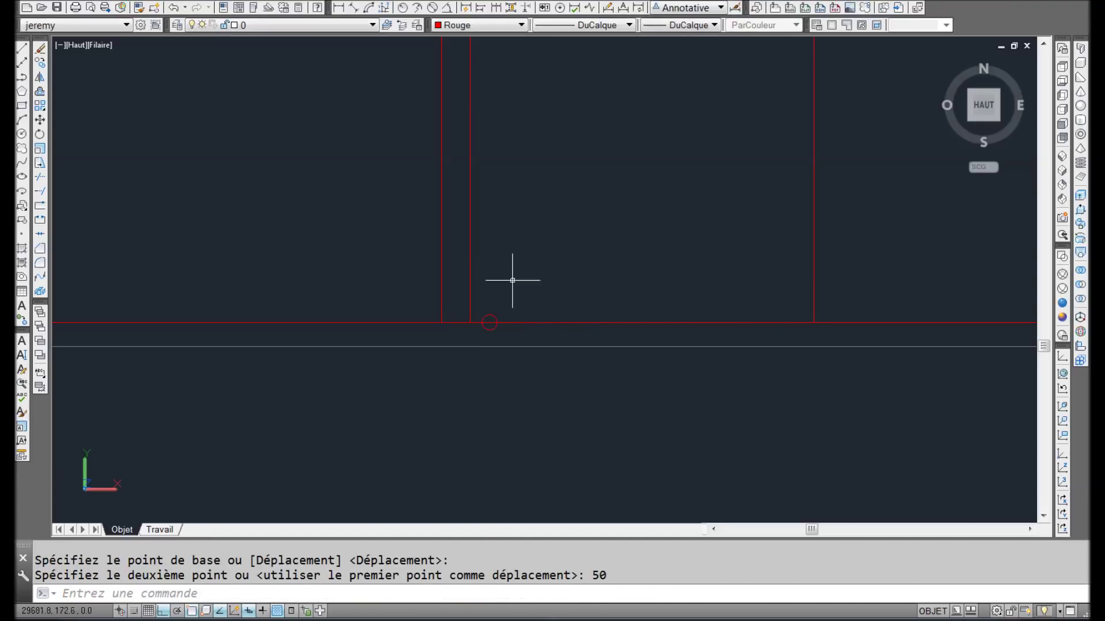
Step: Move the small circle 50 upward from the red outline's lower edge
{"action": "left_click", "coordinate": [491, 316]}
{"action": "type", "text": "dp"}
{"action": "key", "text": "Return"}
{"action": "left_click", "coordinate": [580, 276]}
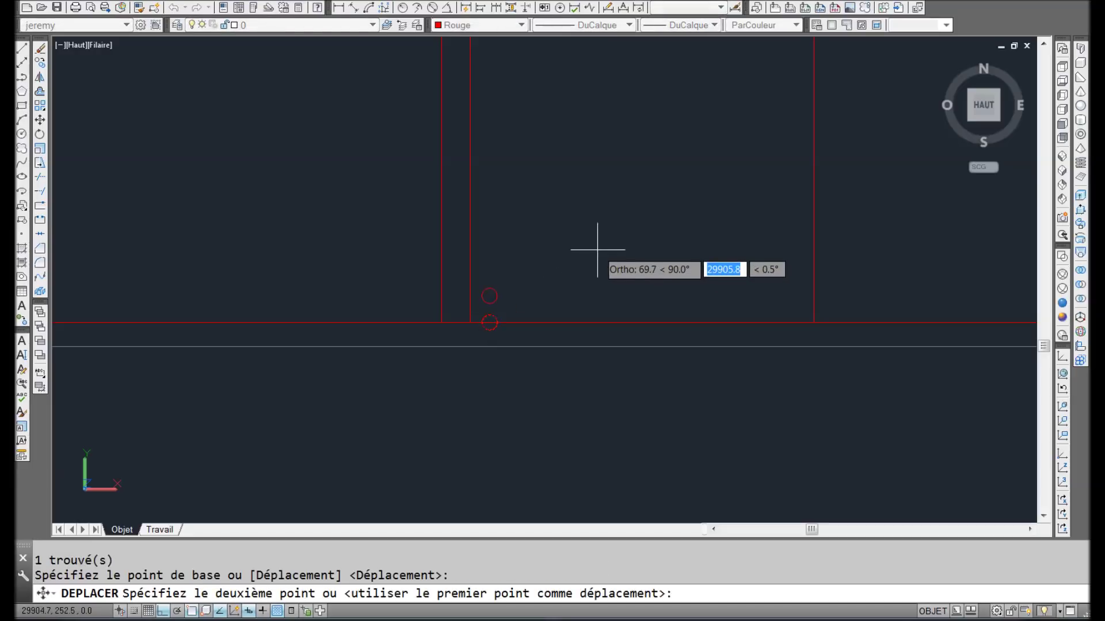
{"action": "type", "text": "50"}
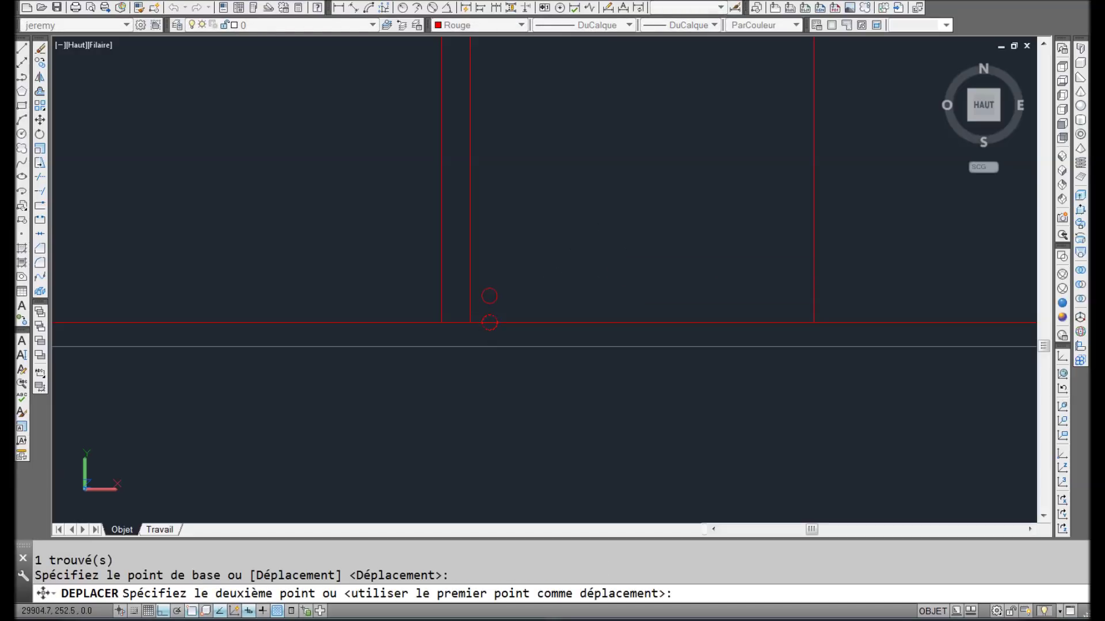
{"action": "key", "text": "Return"}
{"action": "scroll", "coordinate": [736, 335], "scroll_direction": "down", "scroll_amount": 2}
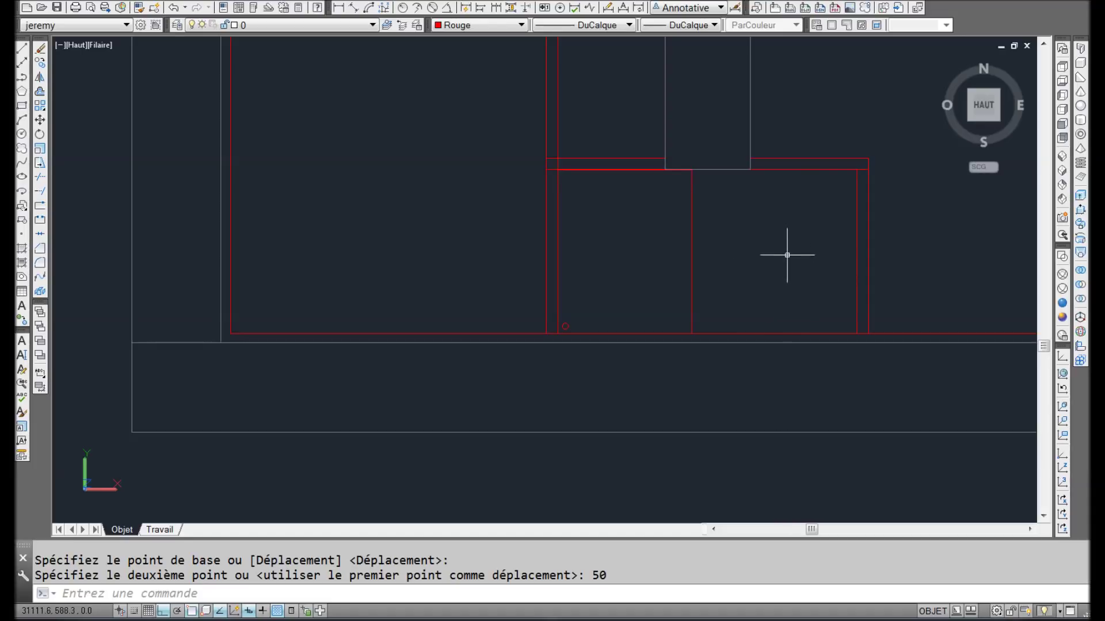
{"action": "scroll", "coordinate": [779, 252], "scroll_direction": "down", "scroll_amount": 3}
{"action": "mouse_move", "coordinate": [755, 242]}
{"action": "middle_mouse_down"}
{"action": "mouse_move", "coordinate": [710, 345]}
{"action": "mouse_move", "coordinate": [643, 410]}
{"action": "mouse_move", "coordinate": [639, 380]}
{"action": "middle_mouse_up"}
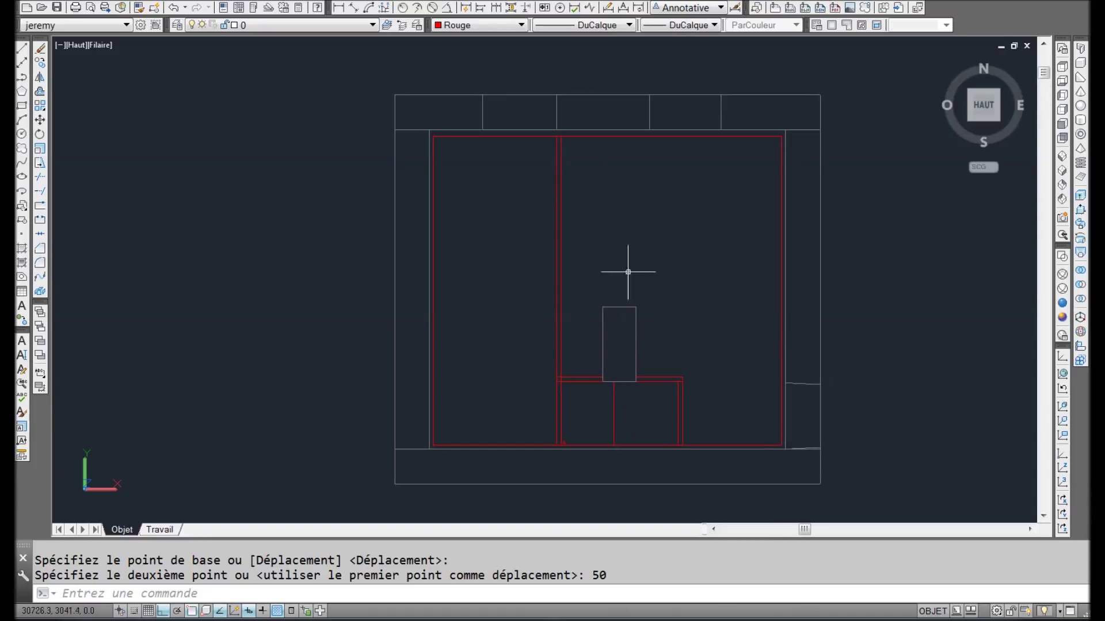
Step: Move the short vertical partition at the small room's right side 300 to the right
{"action": "scroll", "coordinate": [565, 455], "scroll_direction": "up", "scroll_amount": 5}
{"action": "scroll", "coordinate": [553, 393], "scroll_direction": "down", "scroll_amount": 5}
{"action": "mouse_move", "coordinate": [865, 321]}
{"action": "middle_mouse_down"}
{"action": "mouse_move", "coordinate": [752, 377]}
{"action": "mouse_move", "coordinate": [687, 353]}
{"action": "middle_mouse_up"}
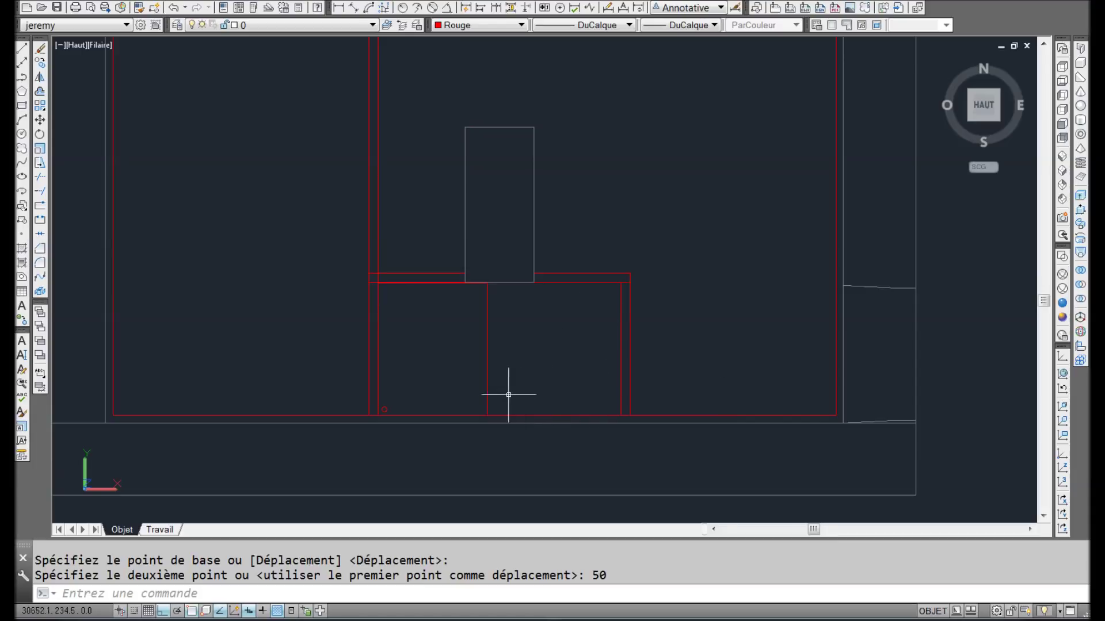
{"action": "left_click", "coordinate": [643, 349]}
{"action": "left_click", "coordinate": [601, 359]}
{"action": "type", "text": "dp"}
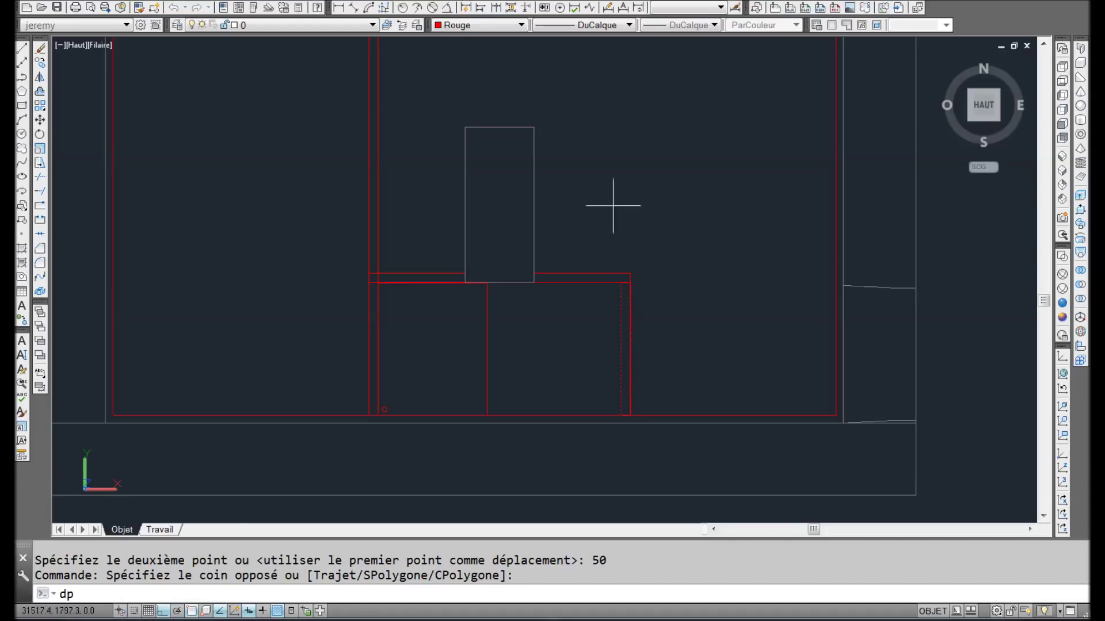
{"action": "key", "text": "Return"}
{"action": "left_click", "coordinate": [593, 199]}
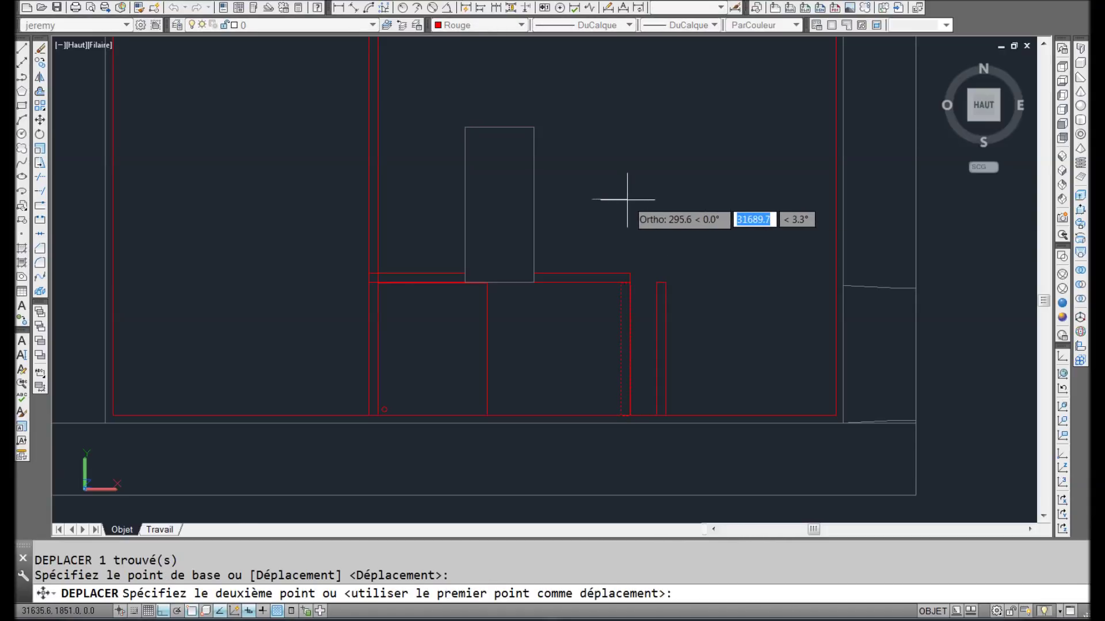
{"action": "type", "text": "300"}
{"action": "key", "text": "Return"}
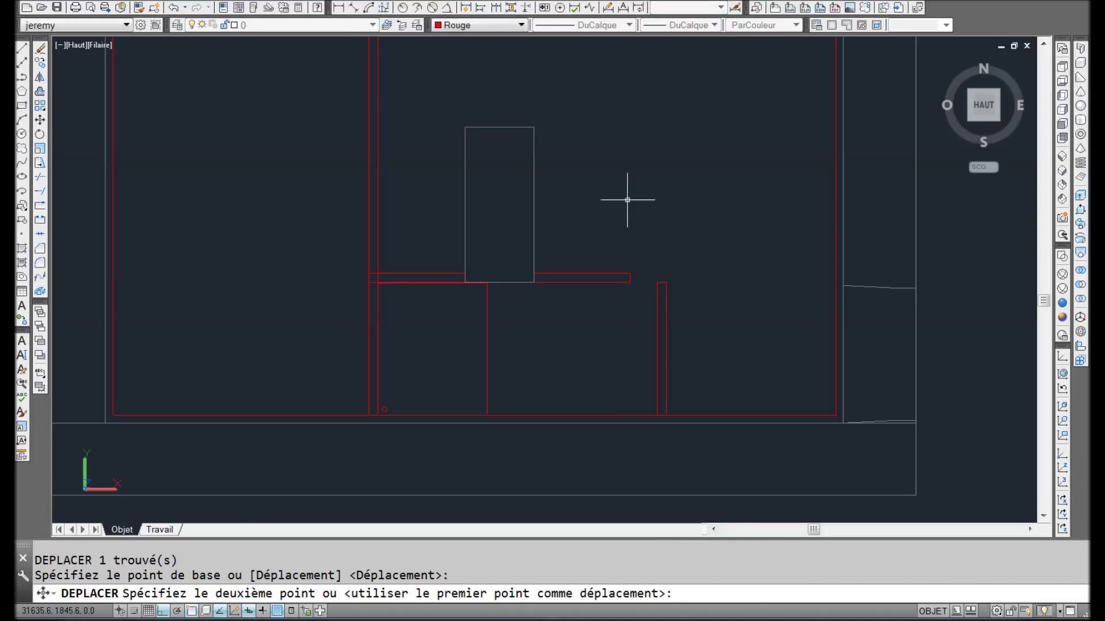
Step: Lengthen the horizontal partition segment right of the grey rectangle by stretching its right end 300 to the right
{"action": "scroll", "coordinate": [616, 302], "scroll_direction": "up", "scroll_amount": 5}
{"action": "left_click", "coordinate": [613, 272]}
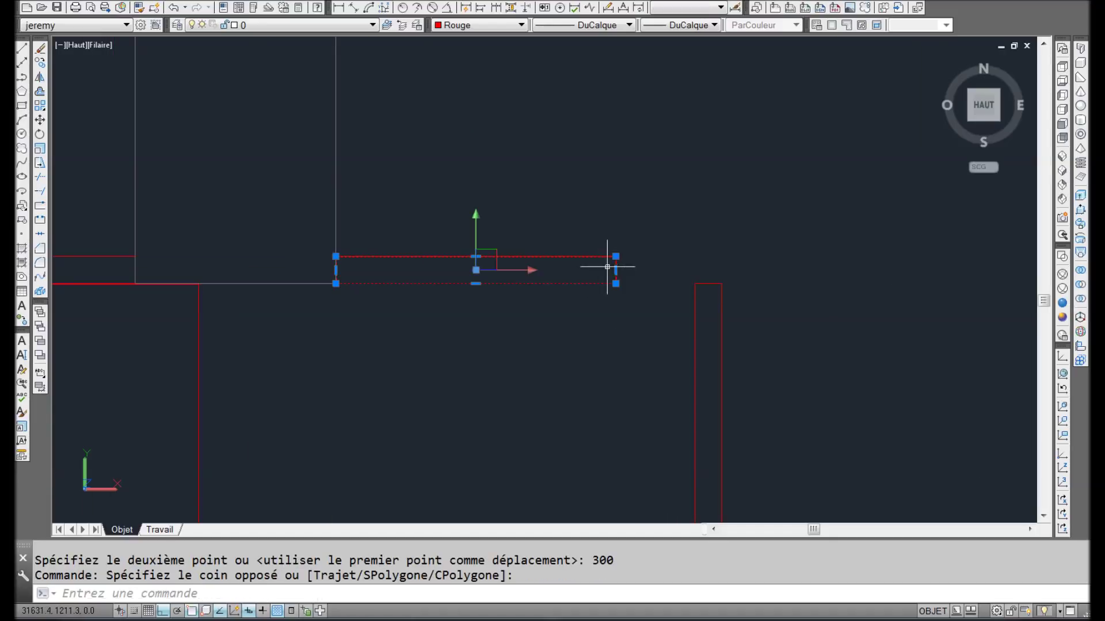
{"action": "left_click", "coordinate": [616, 270]}
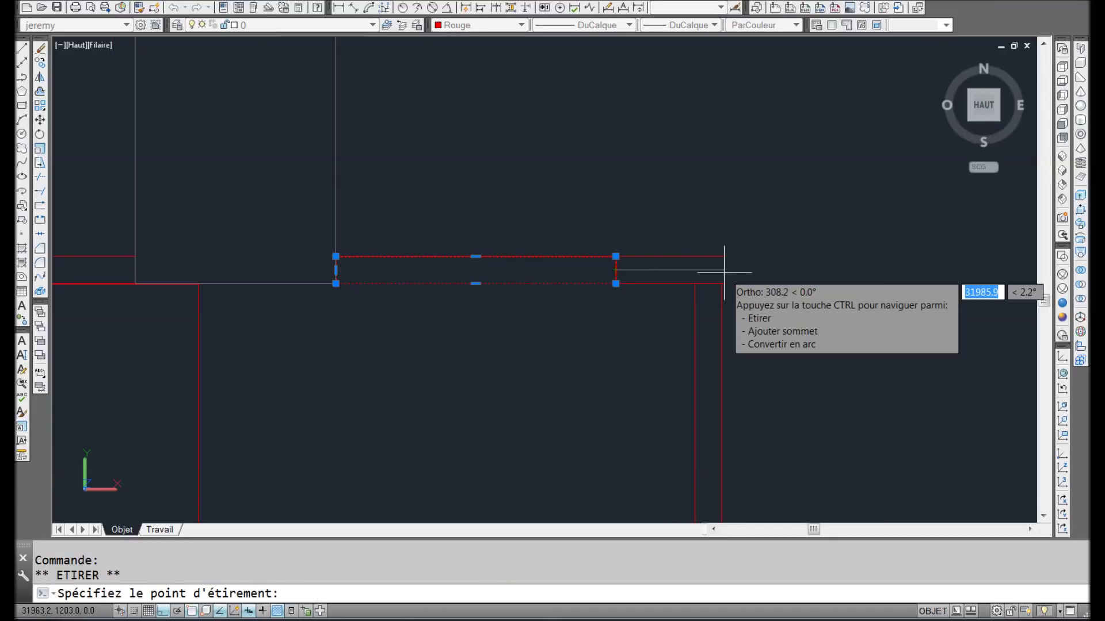
{"action": "type", "text": "300"}
{"action": "key", "text": "Return"}
{"action": "scroll", "coordinate": [723, 287], "scroll_direction": "down", "scroll_amount": 6}
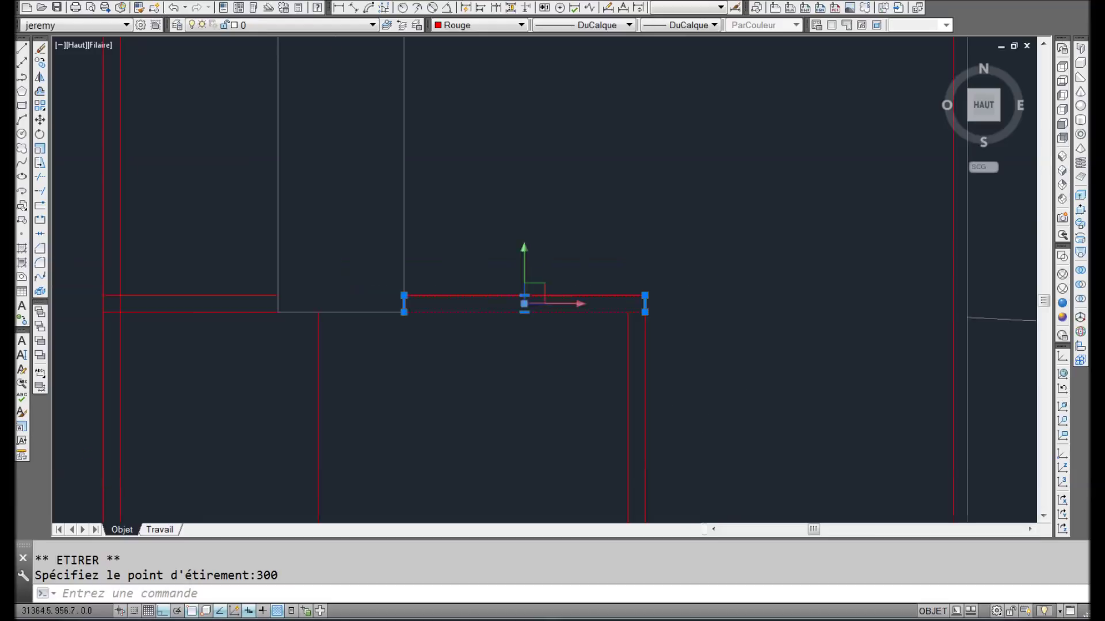
{"action": "key", "text": "Escape"}
{"action": "middle_click_drag", "start_coordinate": [502, 385], "coordinate": [505, 303]}
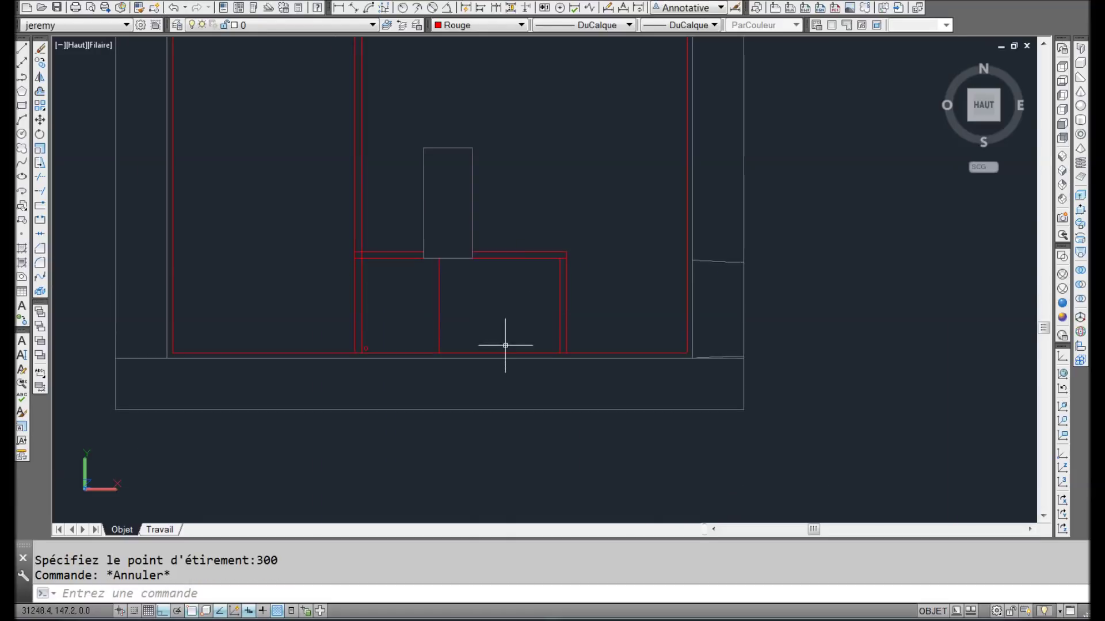
Step: Copy the horizontal partition segment left of the grey rectangle and paste it by its upper right corner onto the rectangle's upper left corner
{"action": "left_click", "coordinate": [702, 306]}
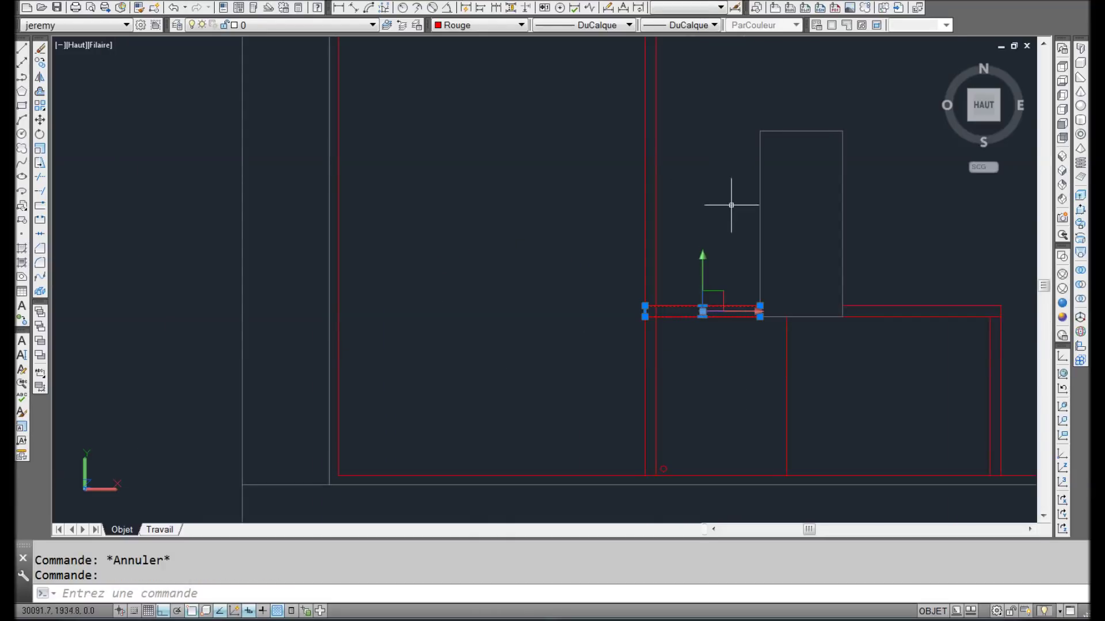
{"action": "key", "text": "Escape"}
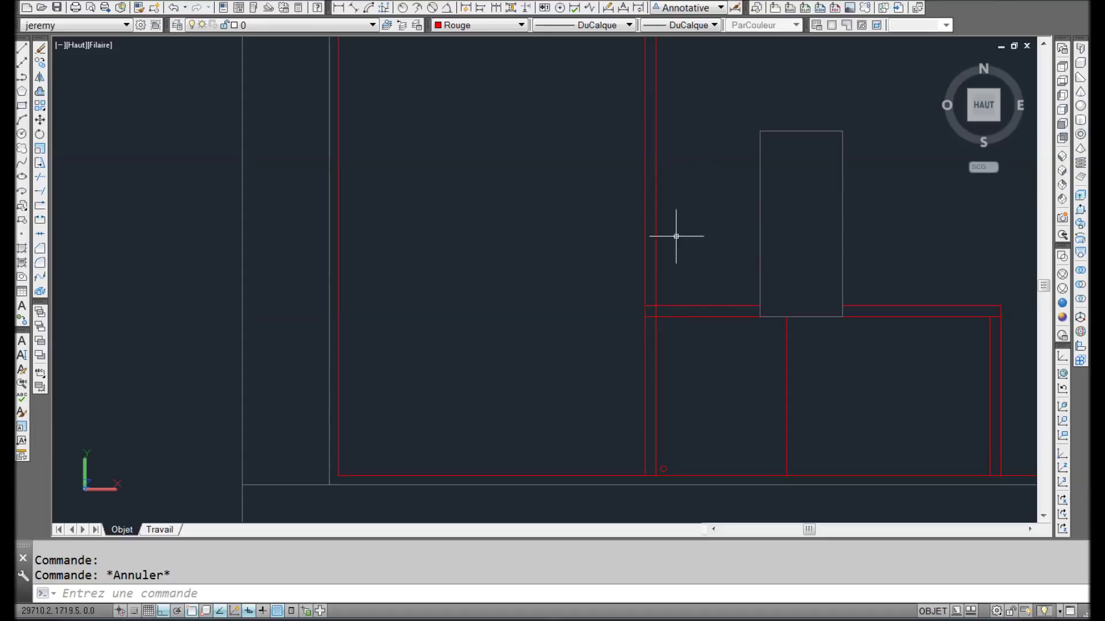
{"action": "left_click", "coordinate": [704, 310]}
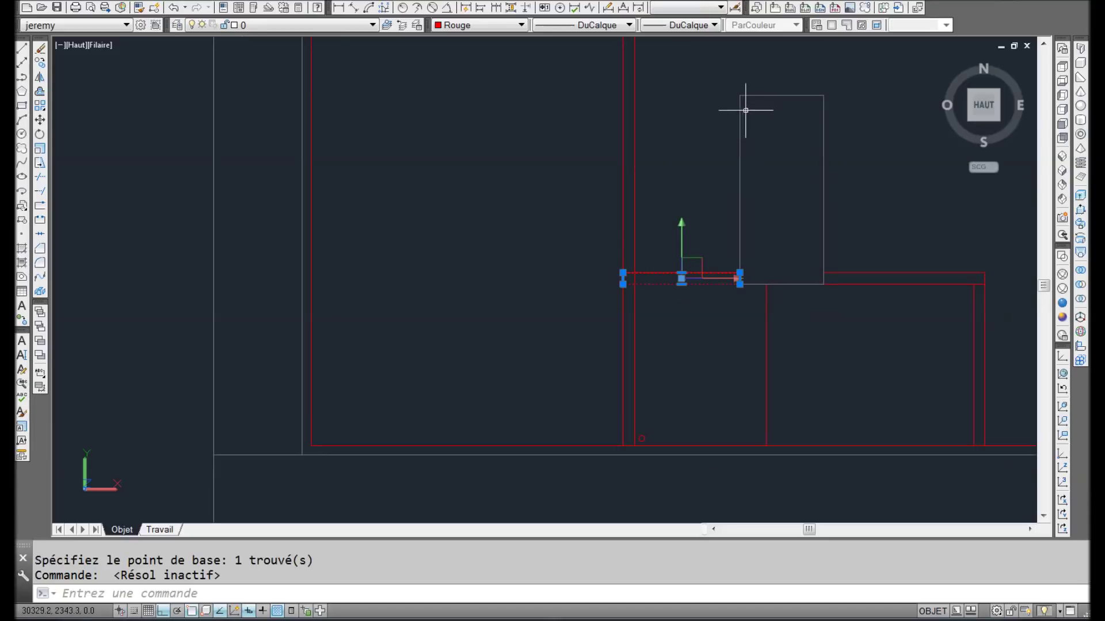
{"action": "key", "text": "F9"}
{"action": "key", "text": "ctrl+v"}
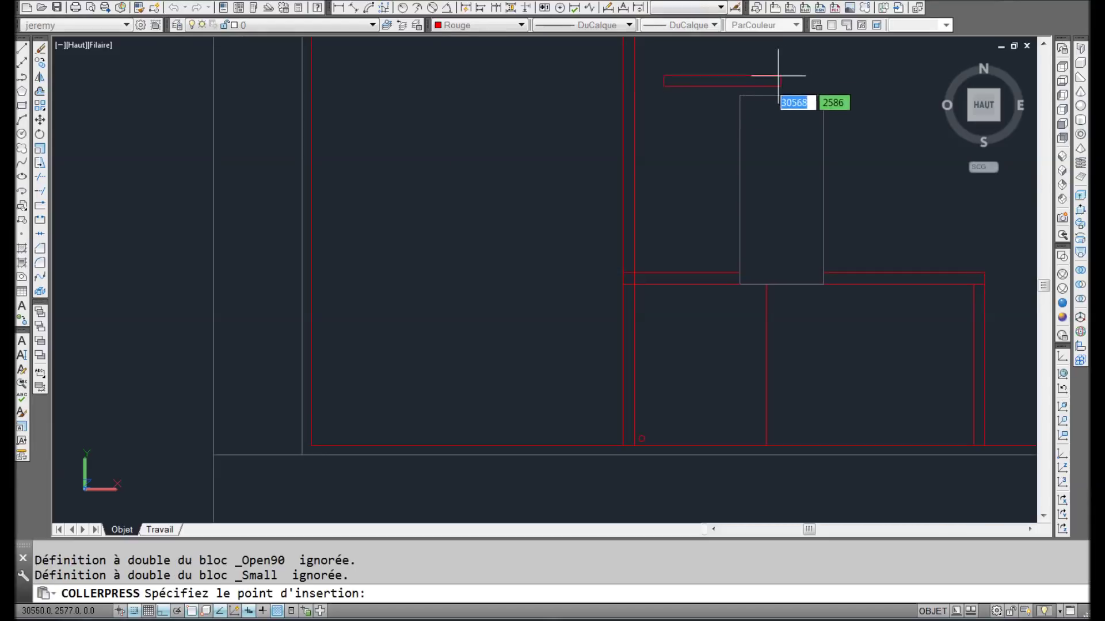
{"action": "left_click", "coordinate": [740, 95]}
Step: Move the pasted partition segment 500 straight down along the grey rectangle's left side
{"action": "middle_click_drag", "start_coordinate": [723, 148], "coordinate": [693, 210]}
{"action": "left_click", "coordinate": [683, 179]}
{"action": "left_click", "coordinate": [671, 163]}
{"action": "type", "text": "dp"}
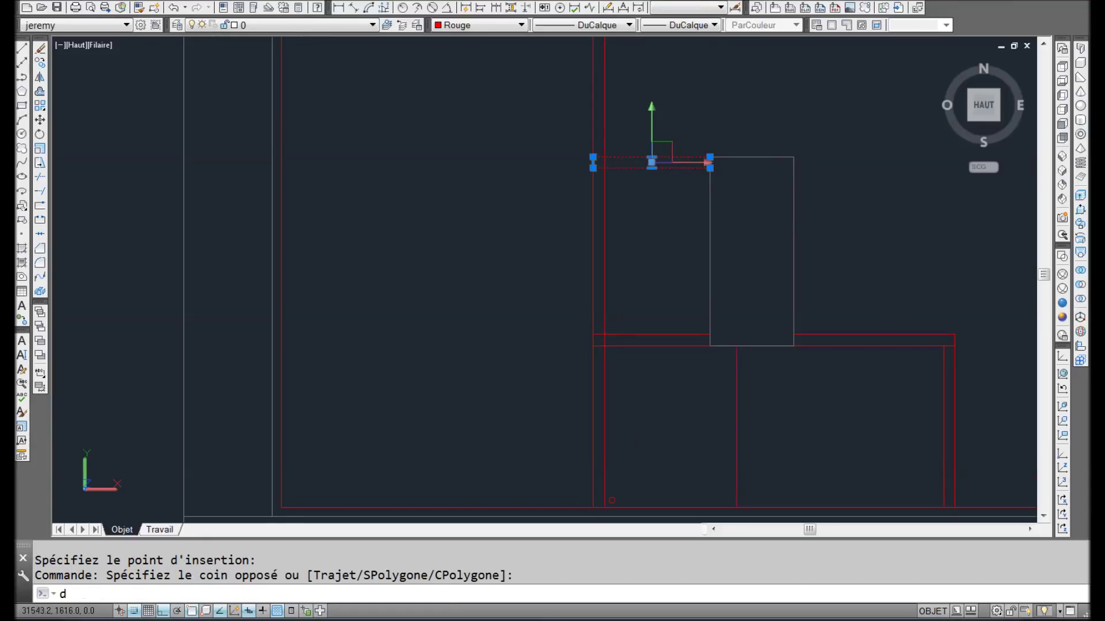
{"action": "key", "text": "Return"}
{"action": "left_click", "coordinate": [856, 195]}
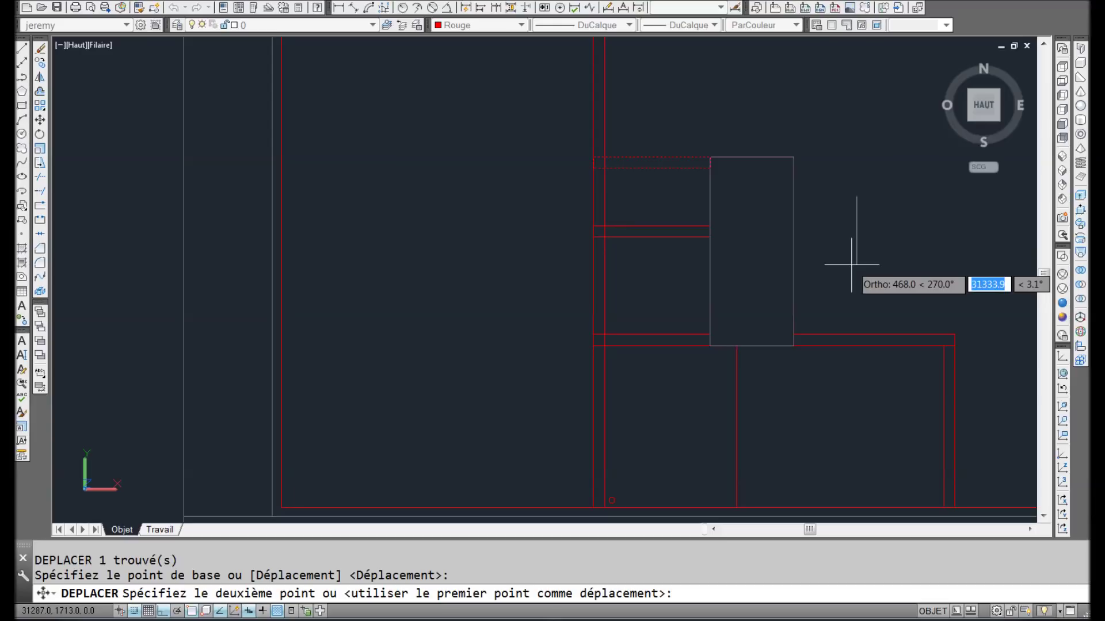
{"action": "type", "text": "500"}
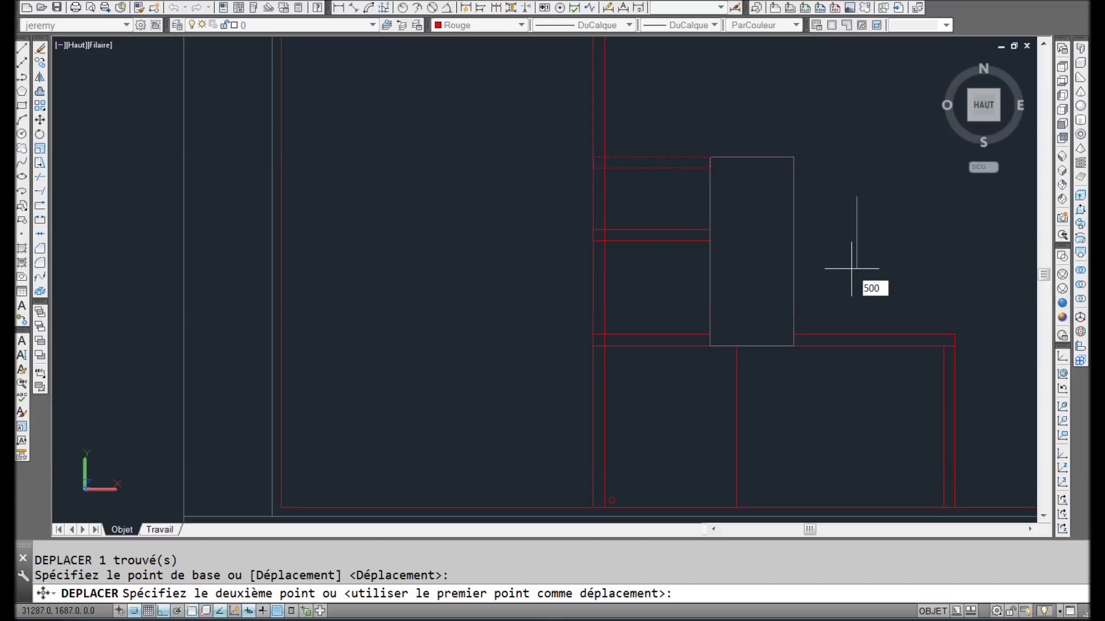
{"action": "key", "text": "Return"}
{"action": "middle_click_drag", "start_coordinate": [861, 222], "coordinate": [715, 308]}
{"action": "scroll", "coordinate": [717, 291], "scroll_direction": "down", "scroll_amount": 5}
{"action": "scroll", "coordinate": [744, 253], "scroll_direction": "up", "scroll_amount": 2}
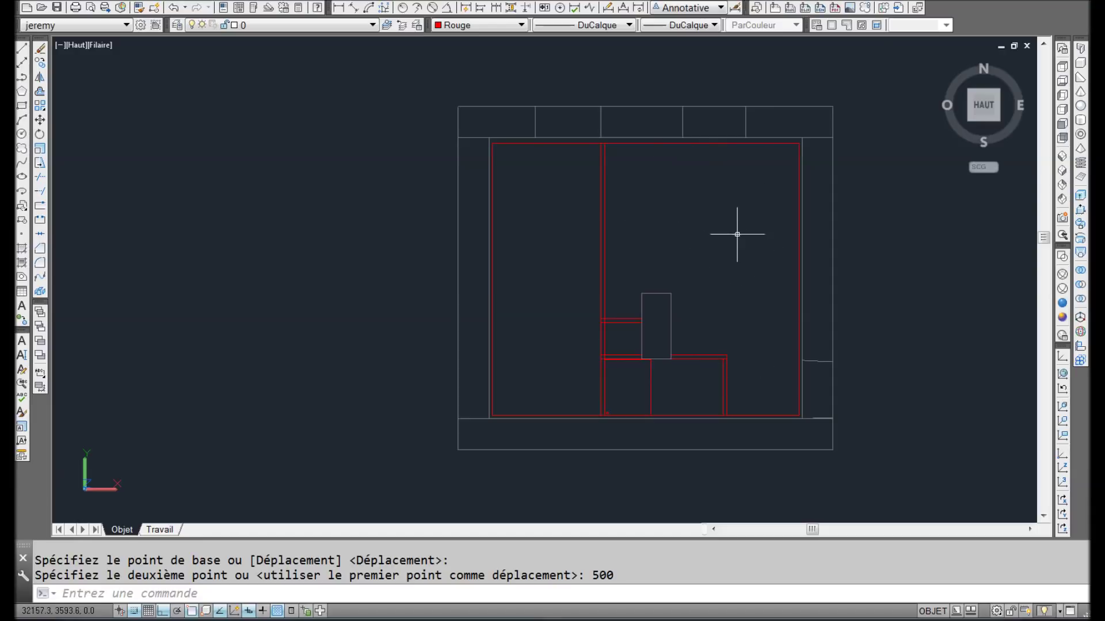
{"action": "scroll", "coordinate": [628, 333], "scroll_direction": "up", "scroll_amount": 1}
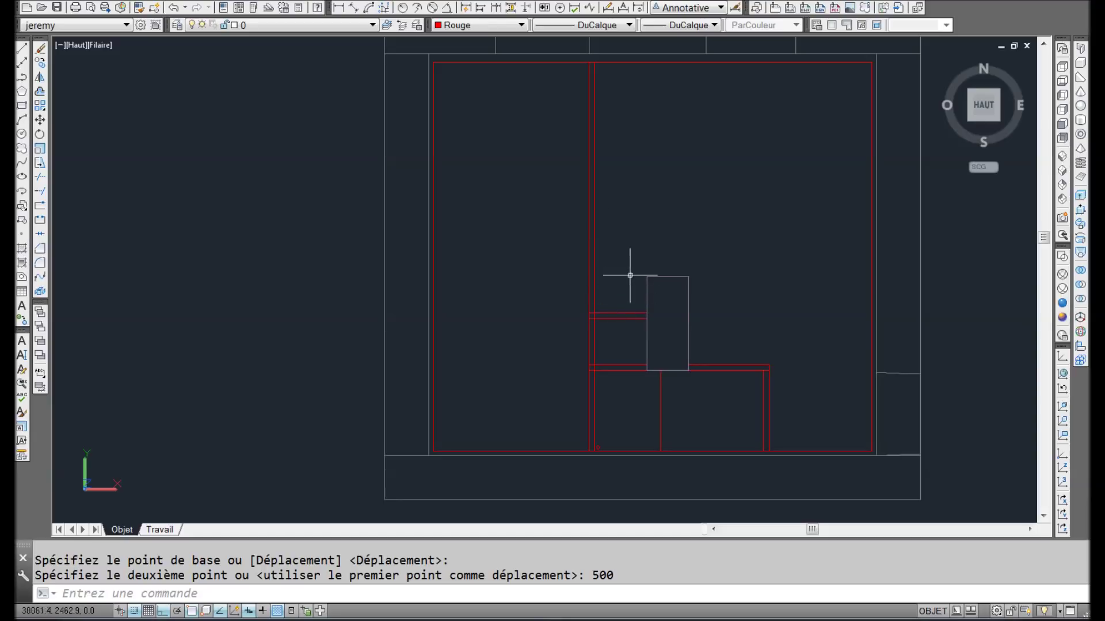
Step: Shorten the long vertical partition by stretching its lower end up to the upper face of the pasted horizontal segment
{"action": "left_click", "coordinate": [591, 339]}
{"action": "scroll", "coordinate": [591, 451], "scroll_direction": "up", "scroll_amount": 4}
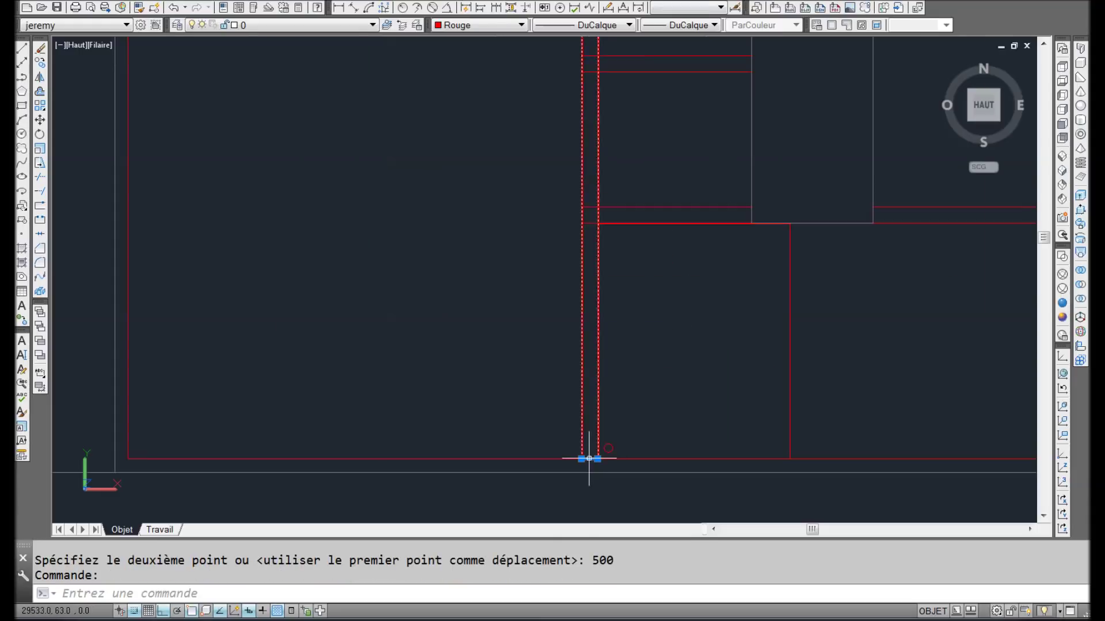
{"action": "left_click", "coordinate": [589, 461]}
{"action": "scroll", "coordinate": [589, 458], "scroll_direction": "down", "scroll_amount": 4}
{"action": "scroll", "coordinate": [590, 280], "scroll_direction": "up", "scroll_amount": 4}
{"action": "left_click", "coordinate": [604, 299]}
{"action": "scroll", "coordinate": [621, 278], "scroll_direction": "down", "scroll_amount": 2}
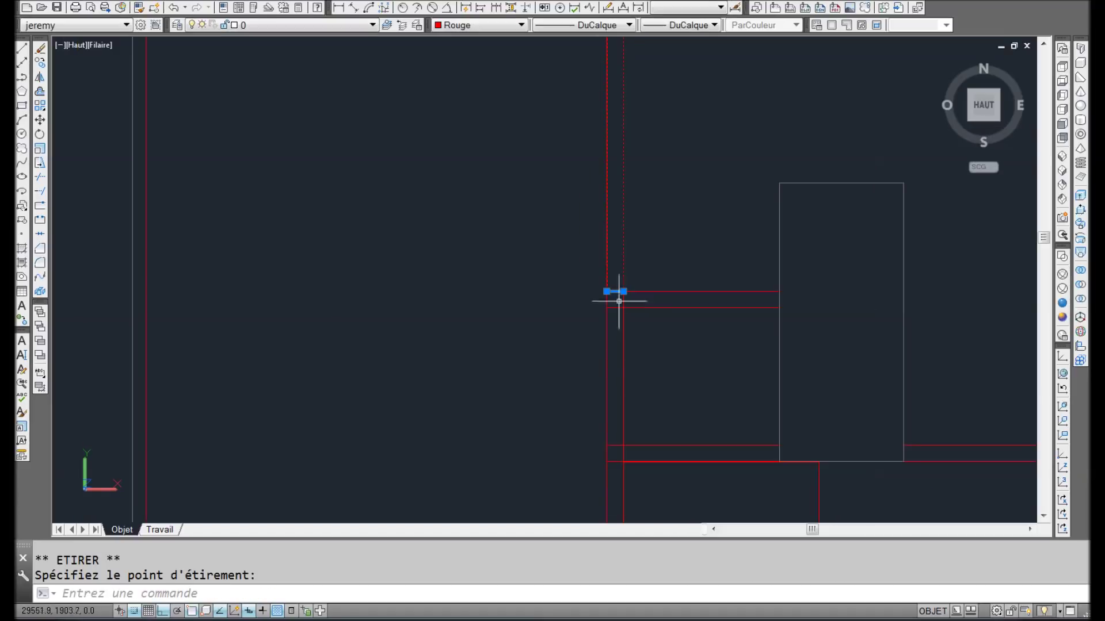
{"action": "key", "text": "Escape"}
Step: Examine the revised partition layout across the plan, especially the passage left of the grey rectangle
{"action": "scroll", "coordinate": [587, 253], "scroll_direction": "down", "scroll_amount": 3}
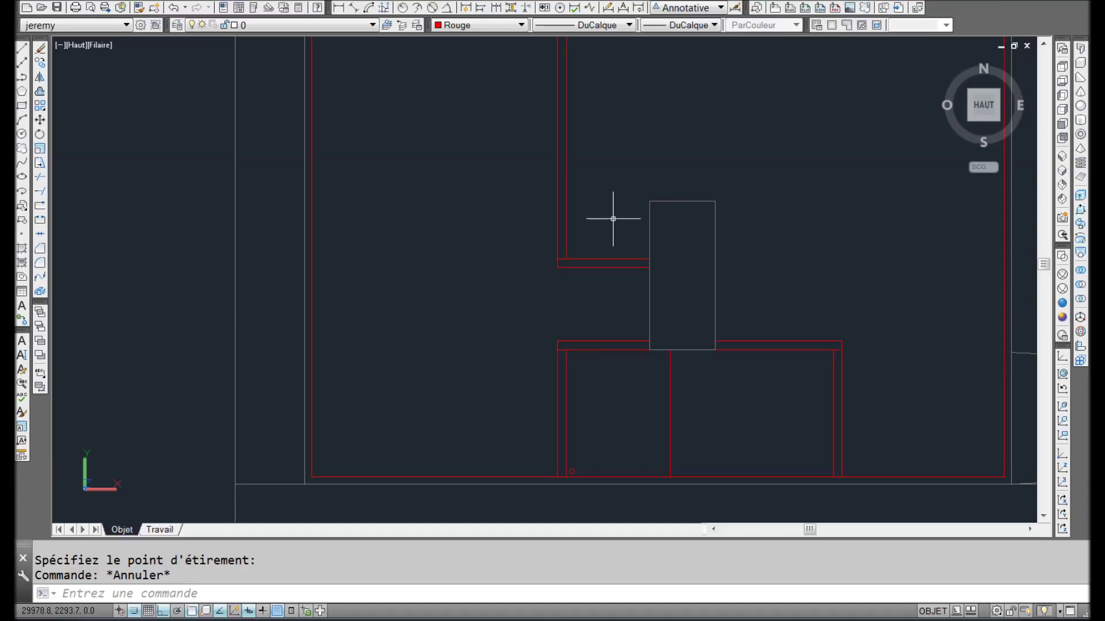
{"action": "scroll", "coordinate": [613, 213], "scroll_direction": "down", "scroll_amount": 2}
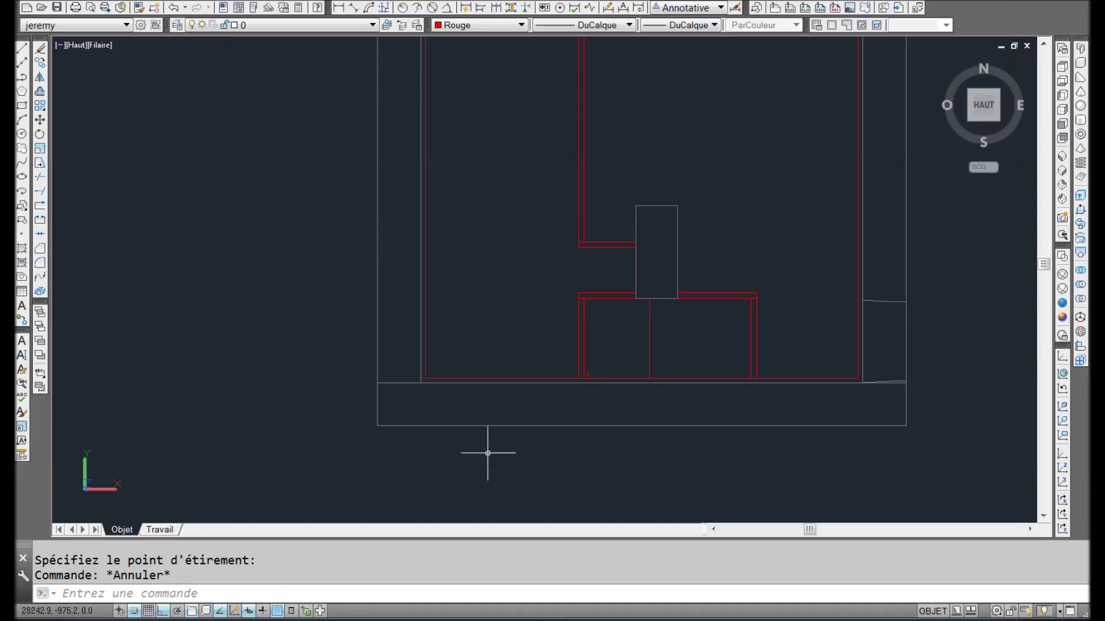
{"action": "middle_click_drag", "start_coordinate": [524, 345], "coordinate": [535, 477]}
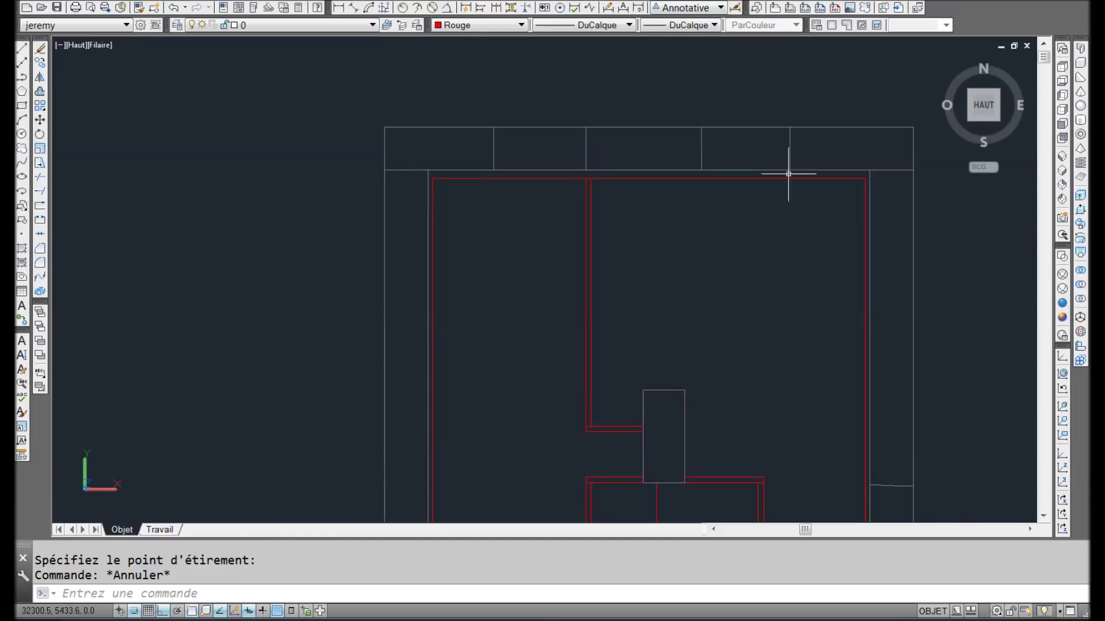
{"action": "scroll", "coordinate": [752, 279], "scroll_direction": "down", "scroll_amount": 2}
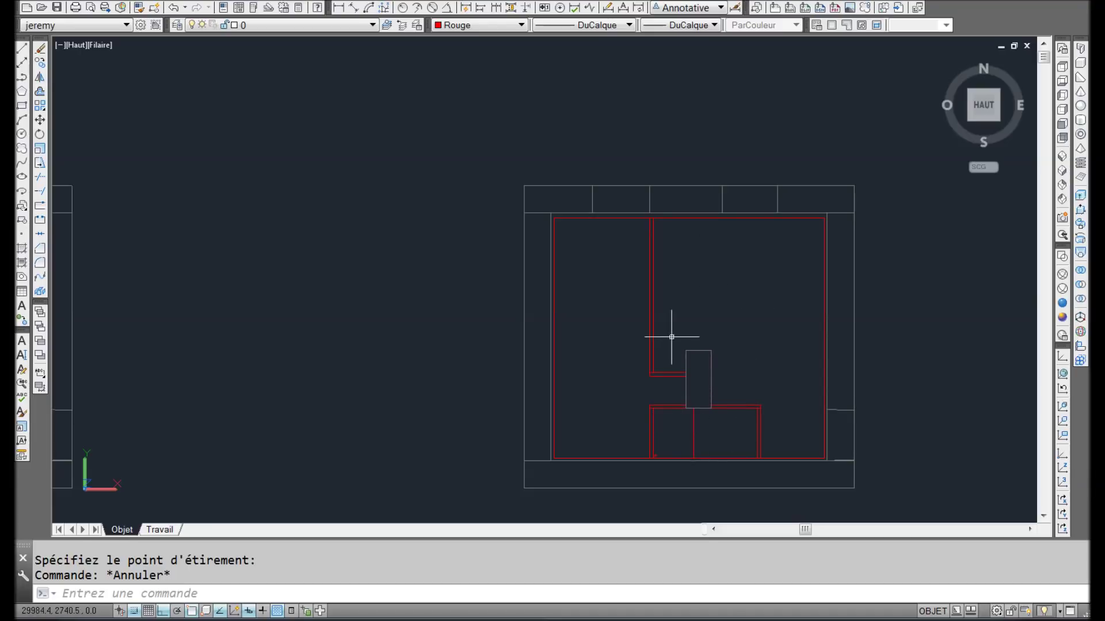
{"action": "scroll", "coordinate": [638, 399], "scroll_direction": "up", "scroll_amount": 3}
{"action": "scroll", "coordinate": [708, 361], "scroll_direction": "up", "scroll_amount": 2}
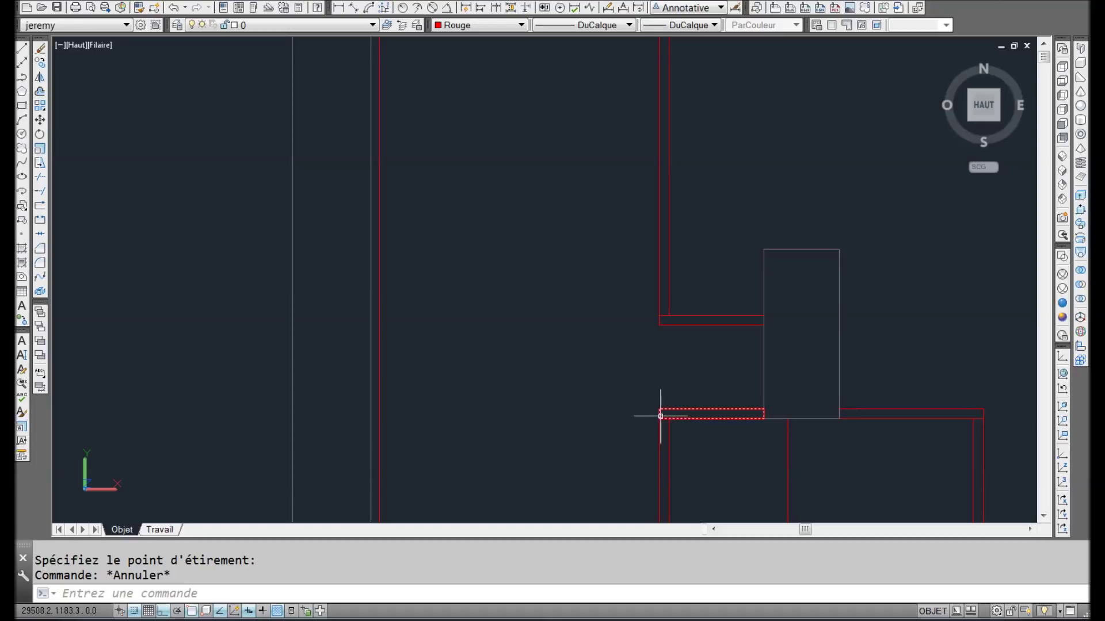
{"action": "scroll", "coordinate": [662, 391], "scroll_direction": "down", "scroll_amount": 2}
{"action": "middle_click_drag", "start_coordinate": [666, 387], "coordinate": [671, 316]}
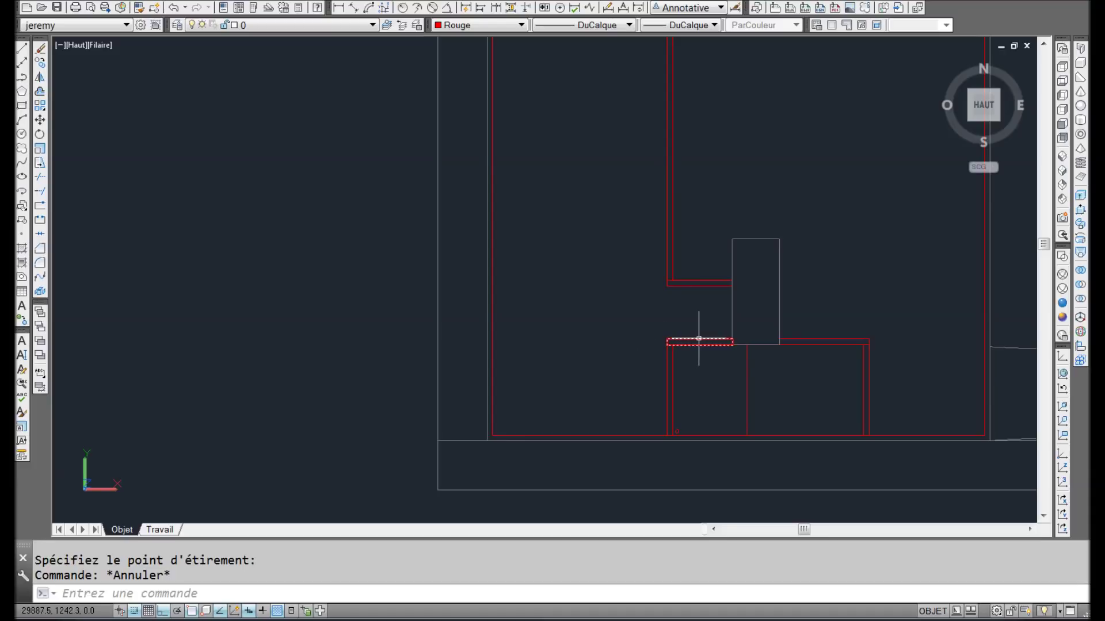
{"action": "scroll", "coordinate": [727, 234], "scroll_direction": "down", "scroll_amount": 4}
{"action": "scroll", "coordinate": [727, 234], "scroll_direction": "up", "scroll_amount": 3}
Step: Draw an L-shaped guide polyline outside the house, 1400 to the right and 2100 downward
{"action": "left_click", "coordinate": [21, 77]}
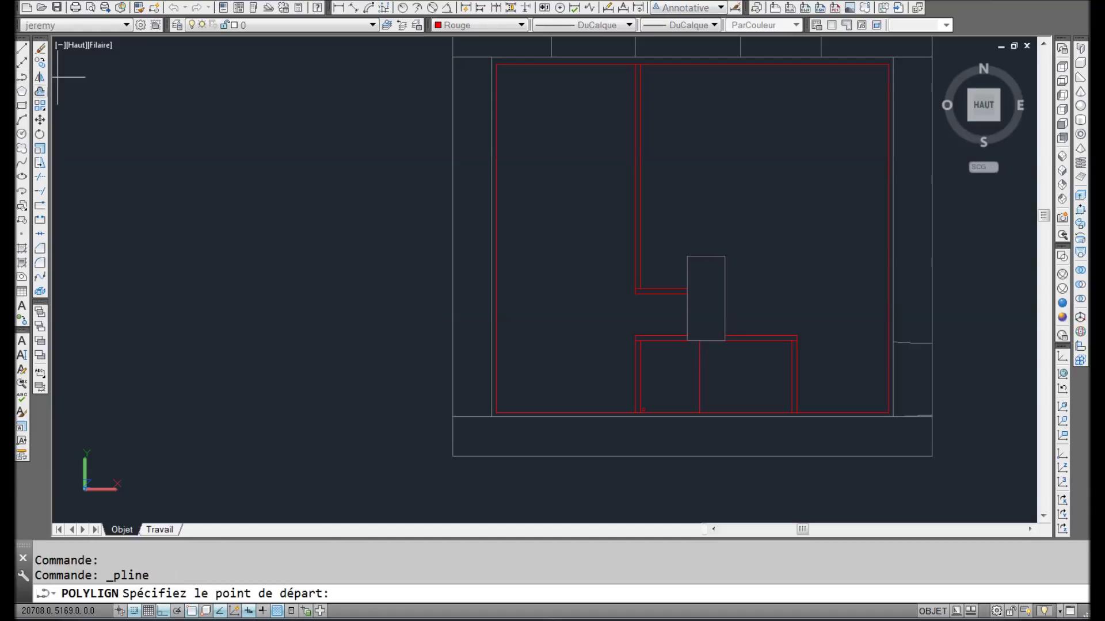
{"action": "left_click", "coordinate": [238, 167]}
{"action": "type", "text": "1400"}
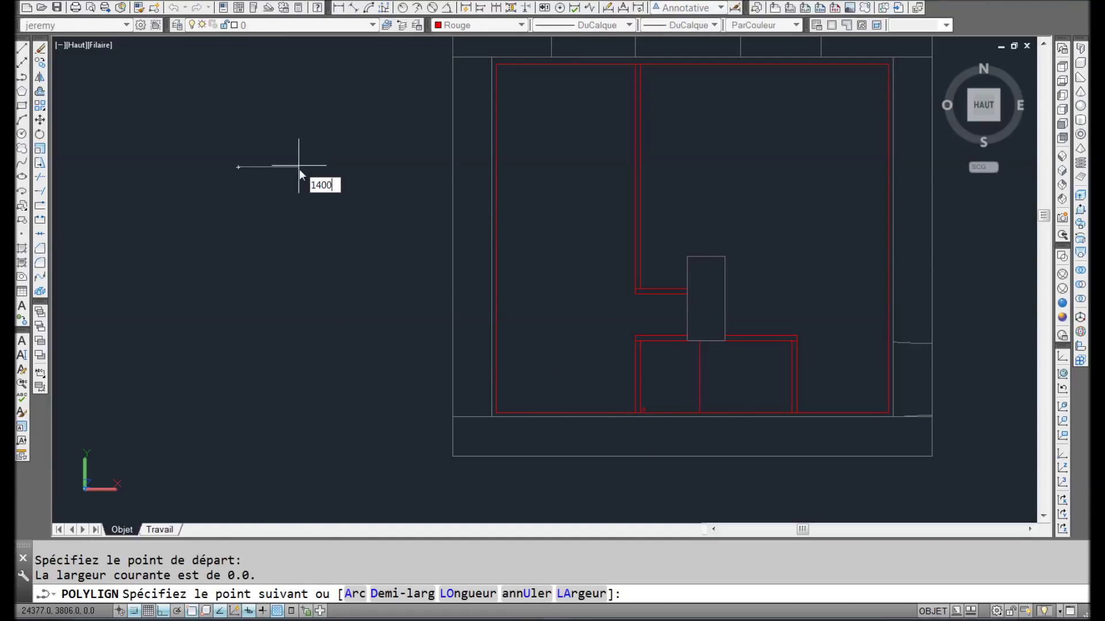
{"action": "key", "text": "Return"}
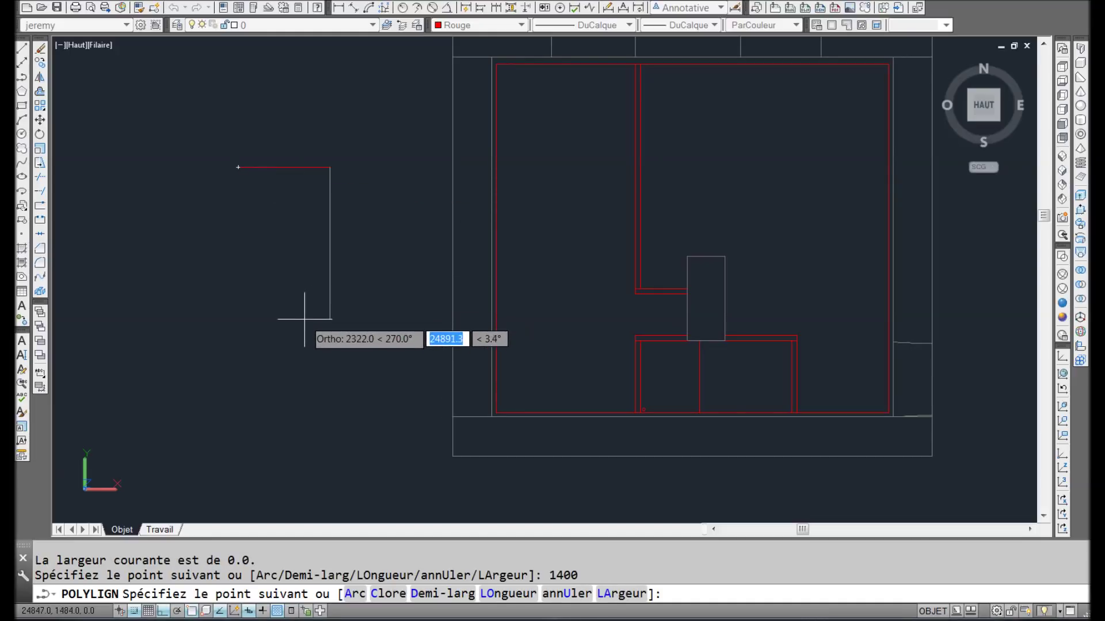
{"action": "type", "text": "2100"}
{"action": "key", "text": "Return"}
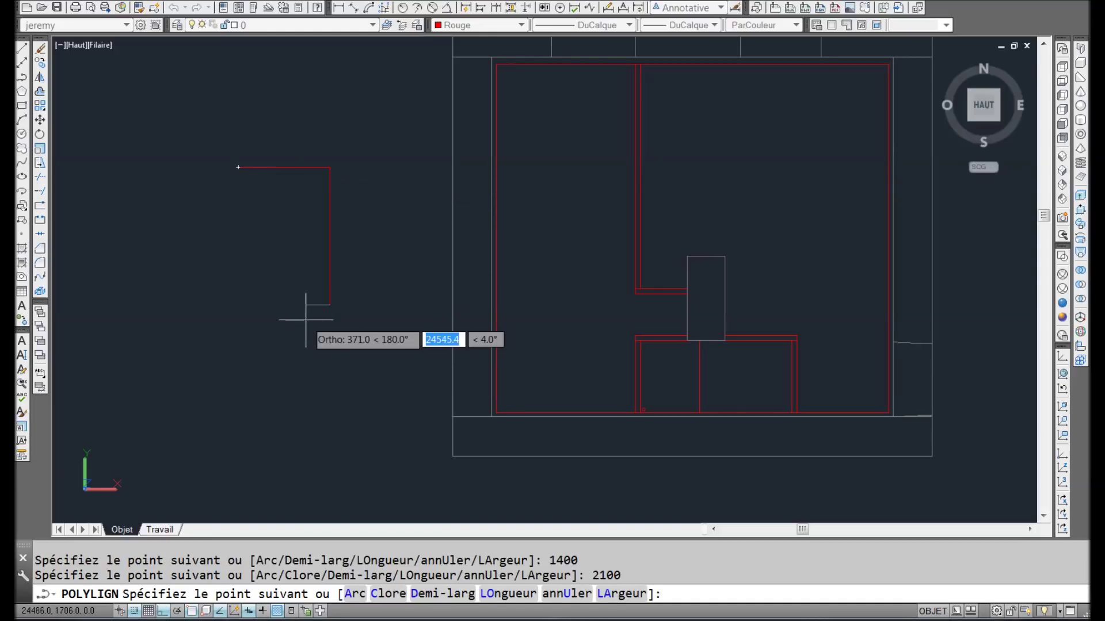
{"action": "key", "text": "Return"}
Step: Move the 1400 by 2100 rectangle by its lower left corner onto the red outline's lower left corner
{"action": "left_click", "coordinate": [238, 305]}
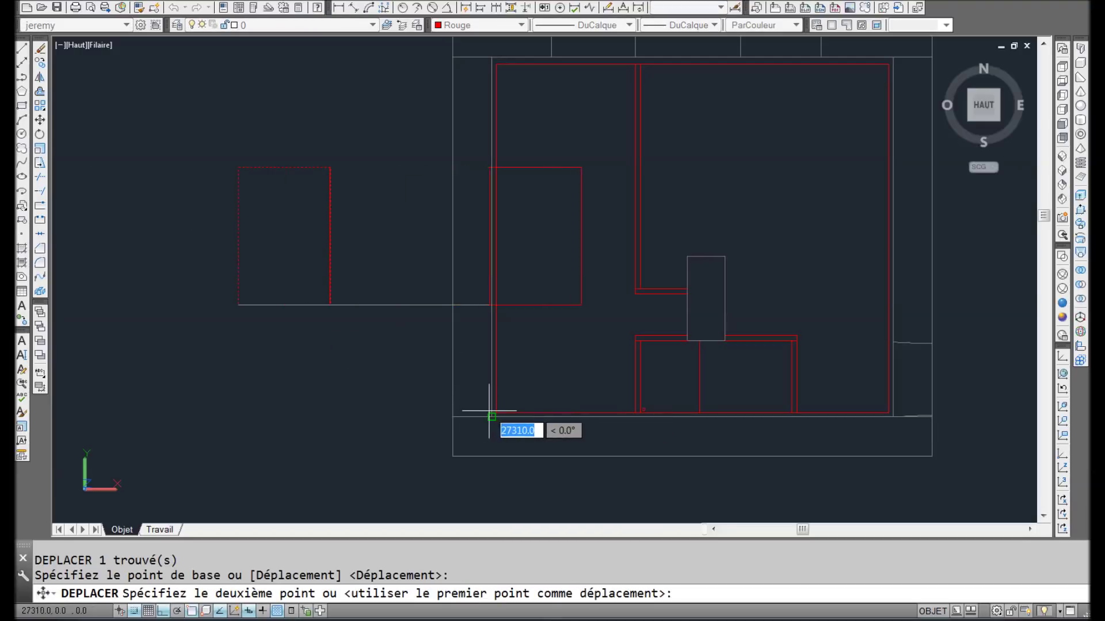
{"action": "left_click", "coordinate": [495, 413]}
{"action": "scroll", "coordinate": [615, 350], "scroll_direction": "up", "scroll_amount": 2}
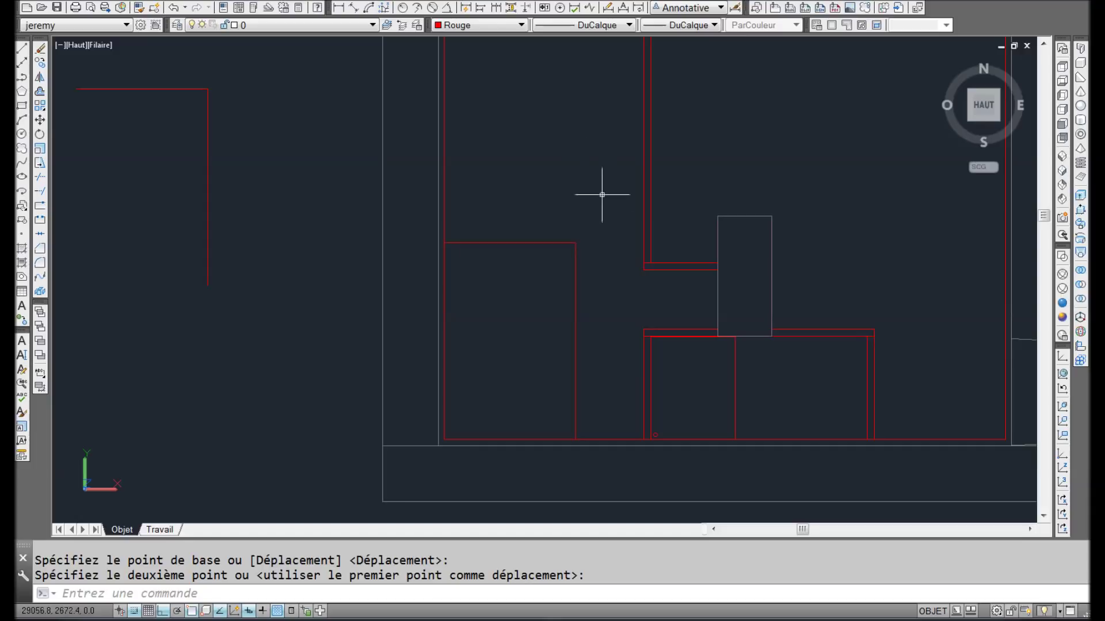
Step: Delete the leftover L-shaped guide polyline outside the house
{"action": "left_click", "coordinate": [245, 148]}
{"action": "left_click", "coordinate": [183, 176]}
{"action": "key", "text": "Delete"}
Step: Draw an L-shaped guide polyline in the upper left room, 550 to the right and 1400 downward
{"action": "scroll", "coordinate": [395, 143], "scroll_direction": "down", "scroll_amount": 1}
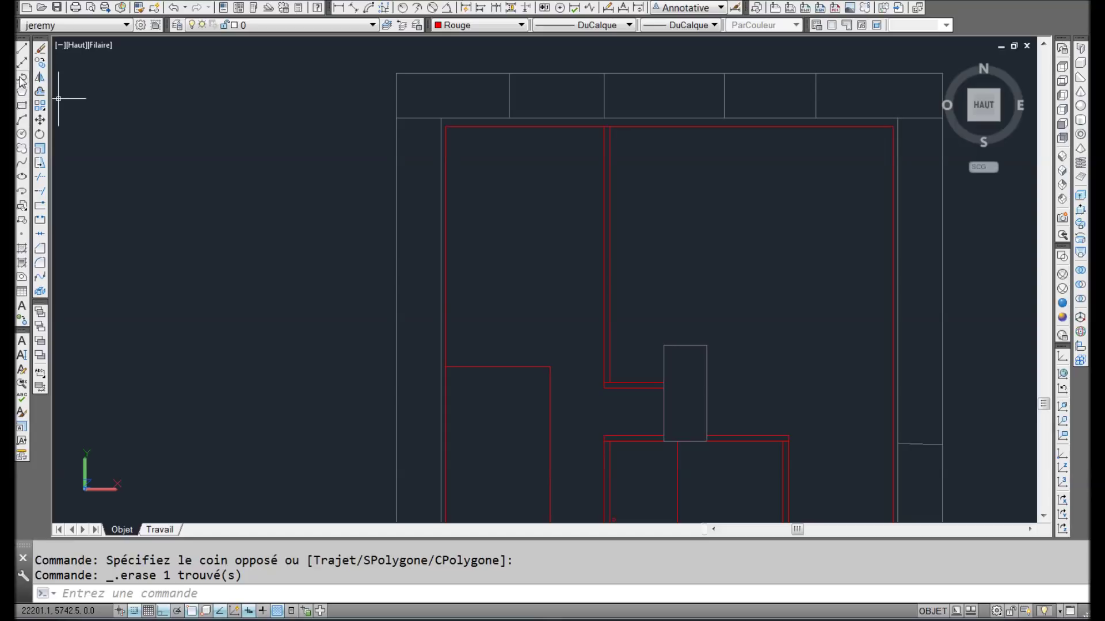
{"action": "left_click", "coordinate": [22, 77]}
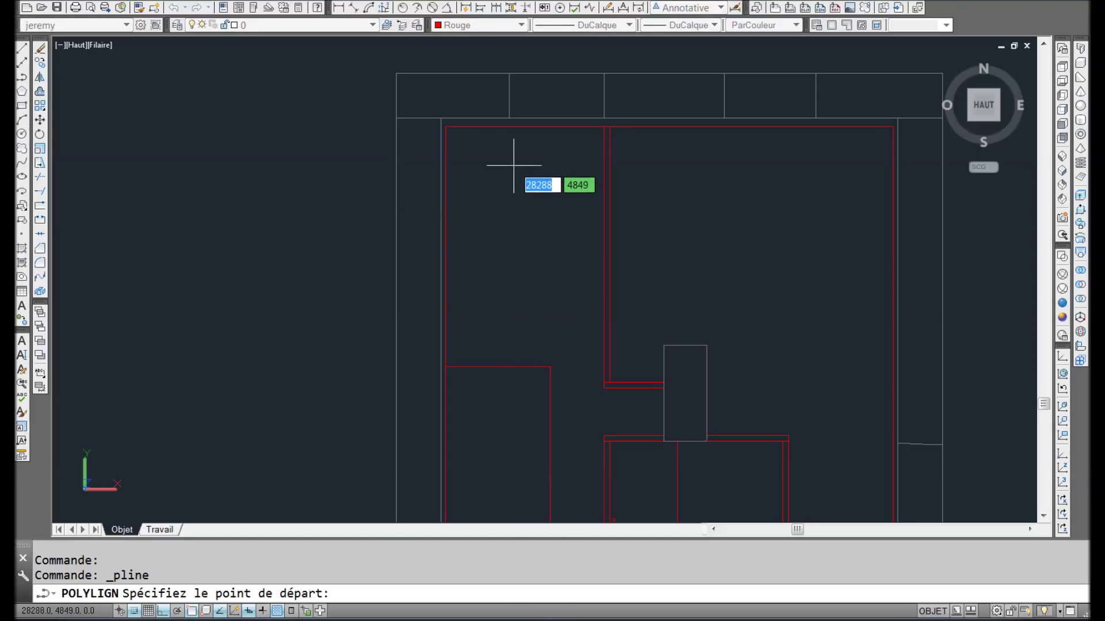
{"action": "left_click", "coordinate": [488, 155]}
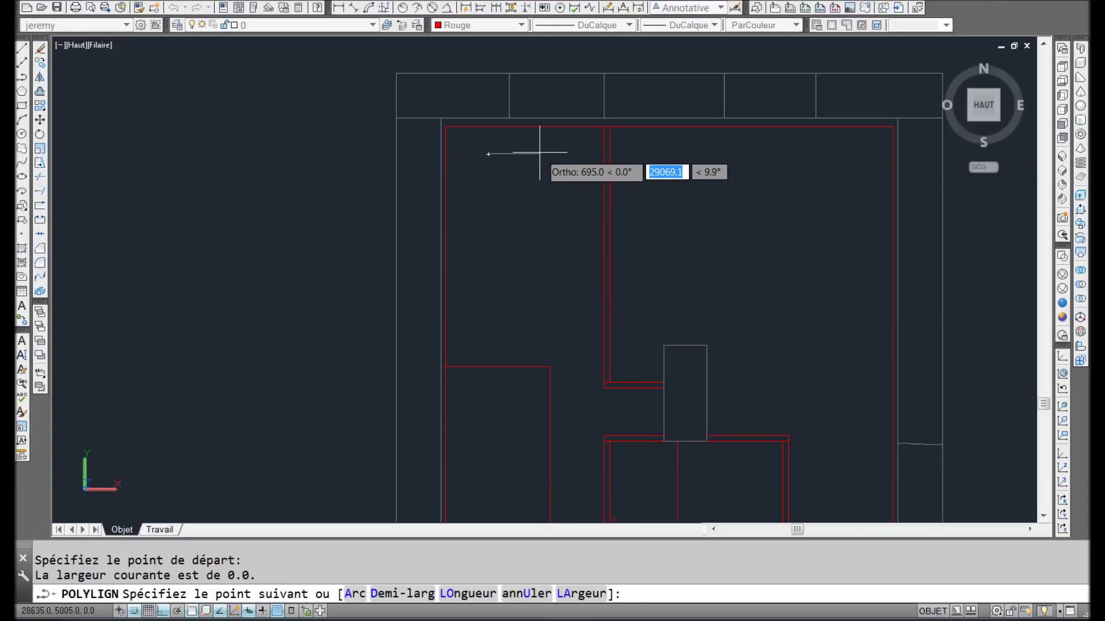
{"action": "type", "text": "550"}
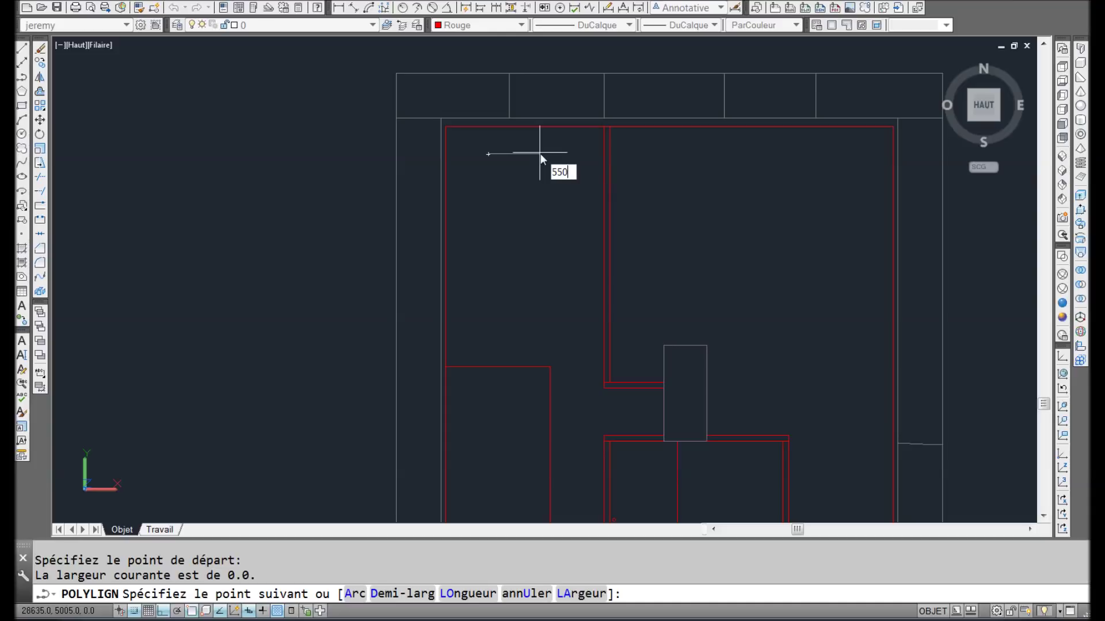
{"action": "key", "text": "Return"}
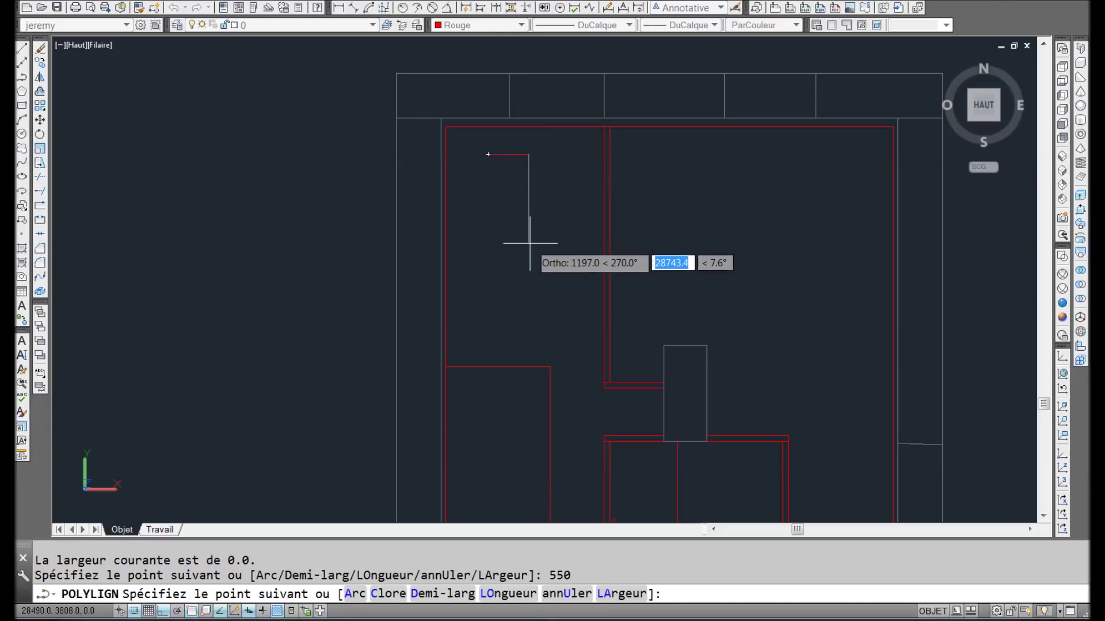
{"action": "type", "text": "1400"}
{"action": "key", "text": "Return"}
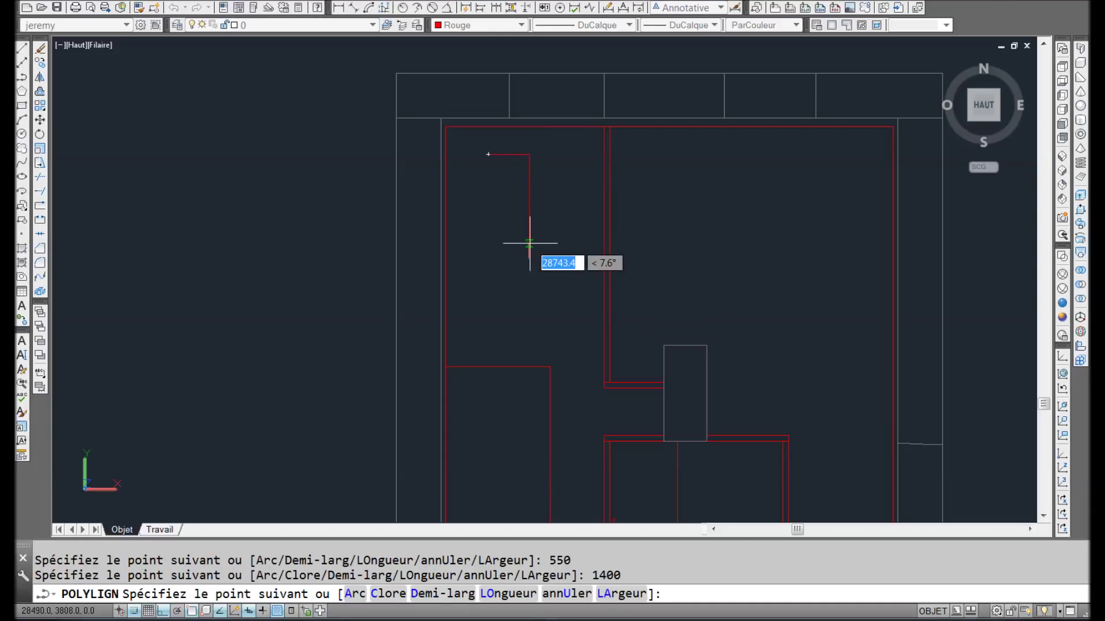
{"action": "key", "text": "Return"}
Step: Draw a 550 by 1400 rectangle between the two free ends of the L-shaped guide
{"action": "left_click", "coordinate": [22, 106]}
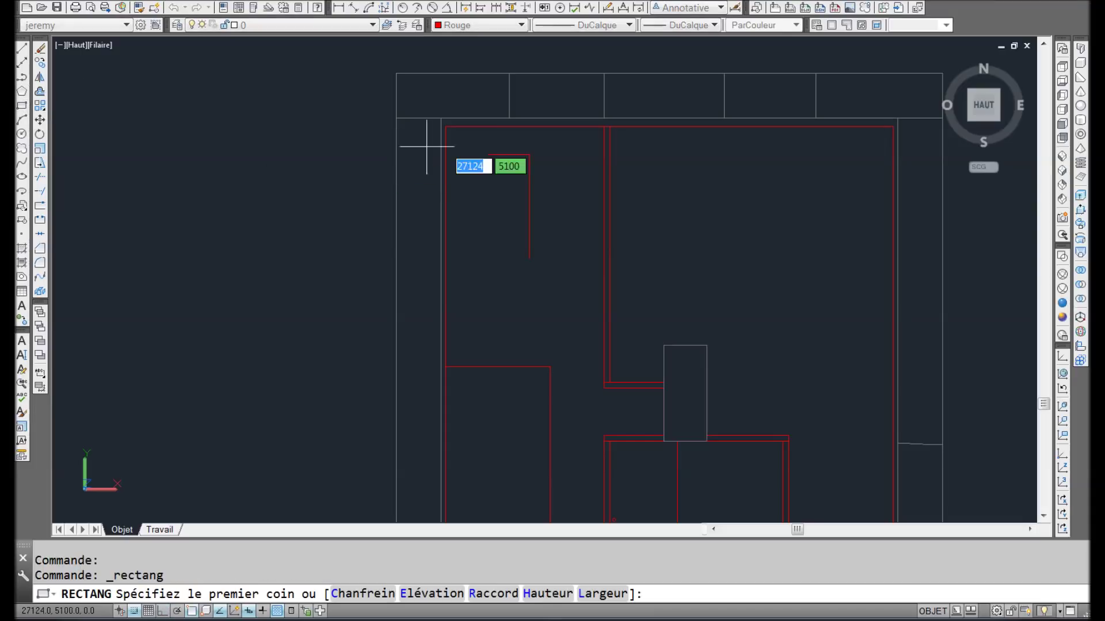
{"action": "left_click", "coordinate": [488, 154]}
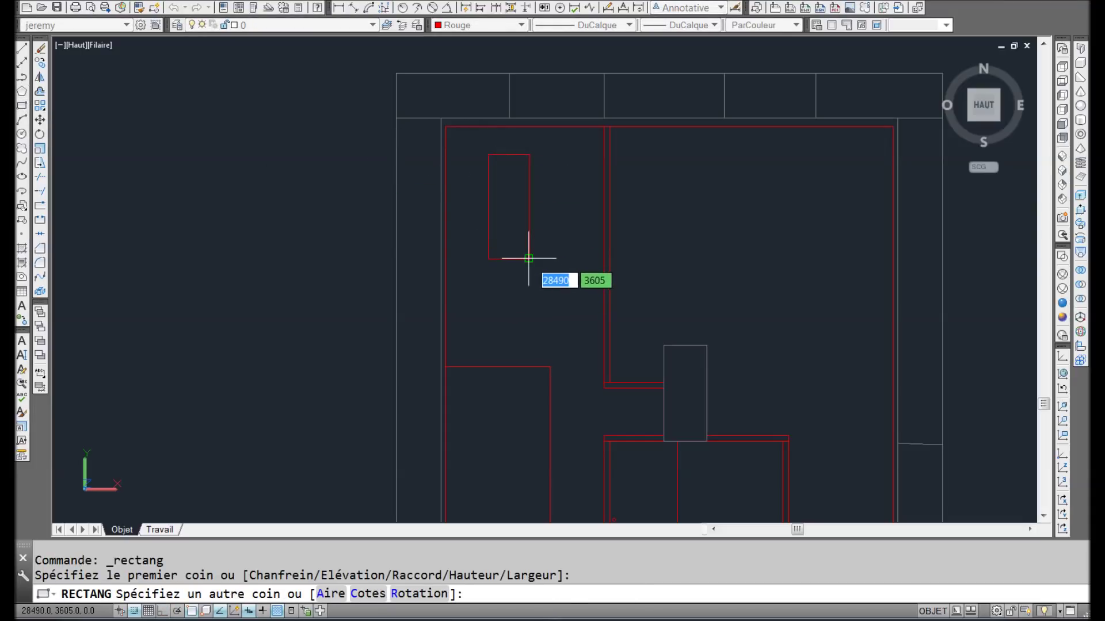
{"action": "left_click", "coordinate": [526, 264]}
Step: Move the 550 by 1400 rectangle by its upper left corner onto the red outline's upper left corner
{"action": "left_click_drag", "start_coordinate": [511, 246], "coordinate": [499, 278]}
{"action": "type", "text": "dp"}
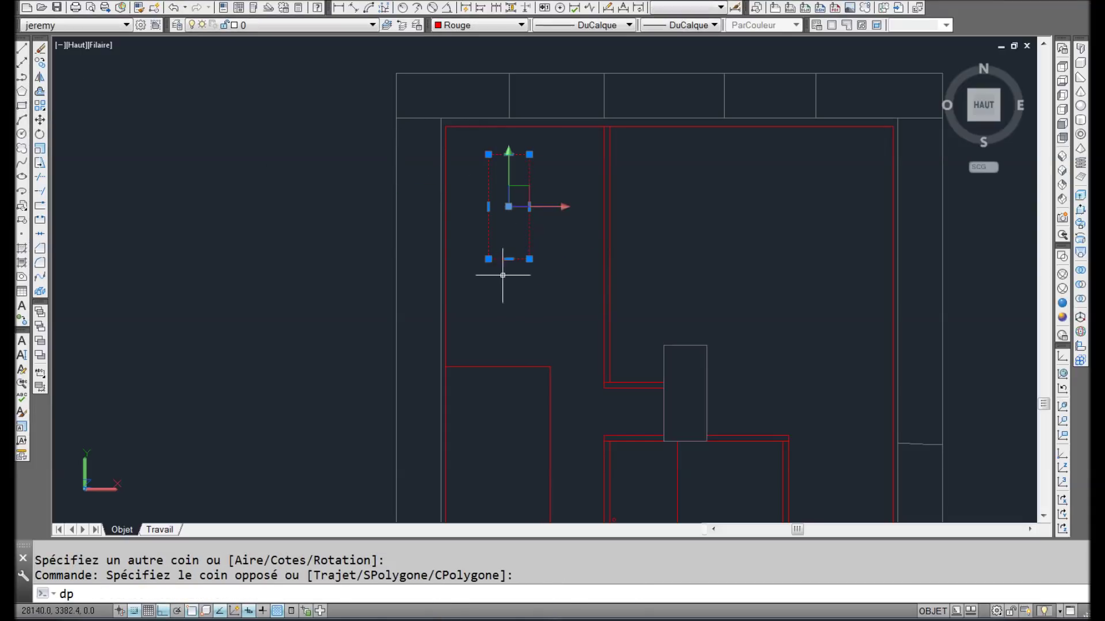
{"action": "key", "text": "Return"}
{"action": "left_click", "coordinate": [473, 141]}
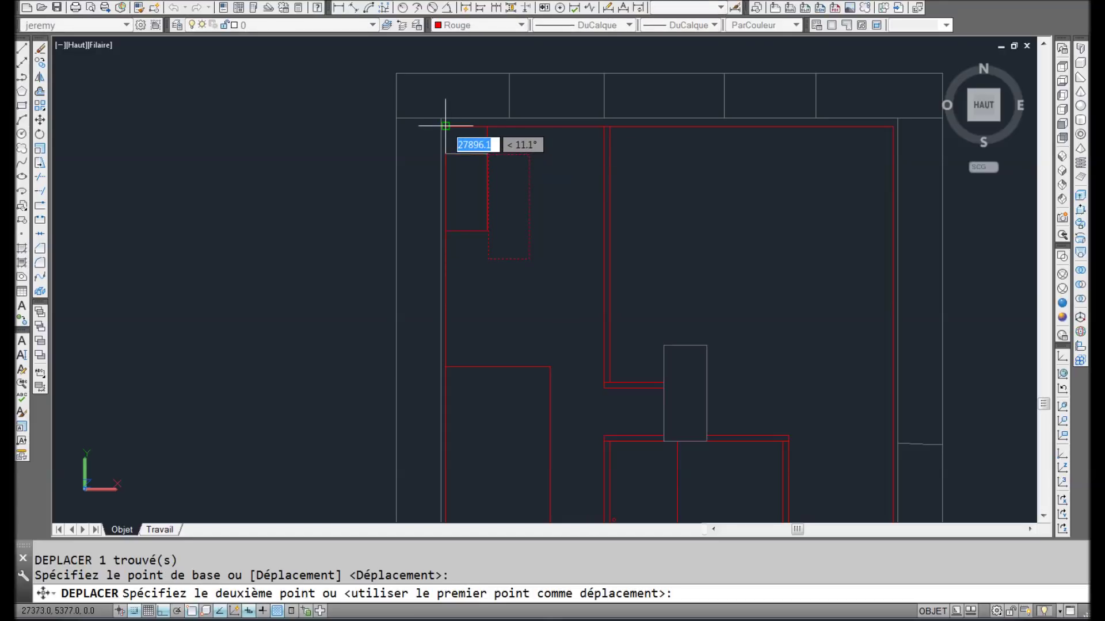
{"action": "left_click", "coordinate": [444, 118]}
Step: Delete the leftover 550 by 1400 guide polyline in the upper left room
{"action": "left_click", "coordinate": [543, 202]}
{"action": "left_click", "coordinate": [527, 218]}
{"action": "key", "text": "Delete"}
Step: Copy the 550 by 1400 rectangle directly below itself using its upper left corner as base point, and move the copy 100 downward
{"action": "left_click", "coordinate": [499, 208]}
{"action": "left_click", "coordinate": [473, 236]}
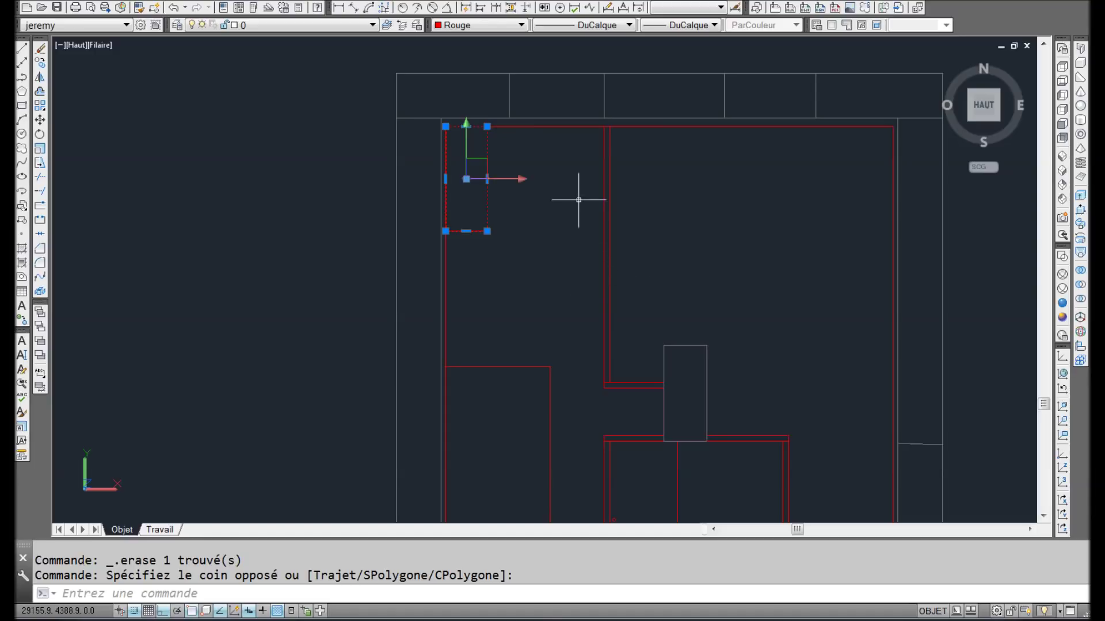
{"action": "key", "text": "ctrl+shift+c"}
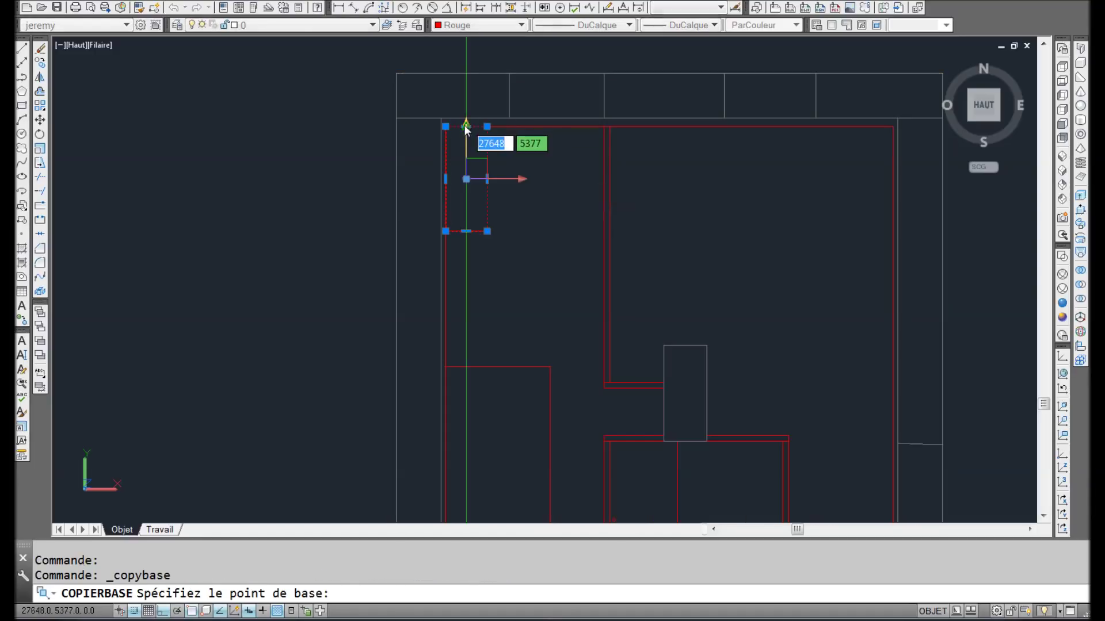
{"action": "left_click", "coordinate": [446, 124]}
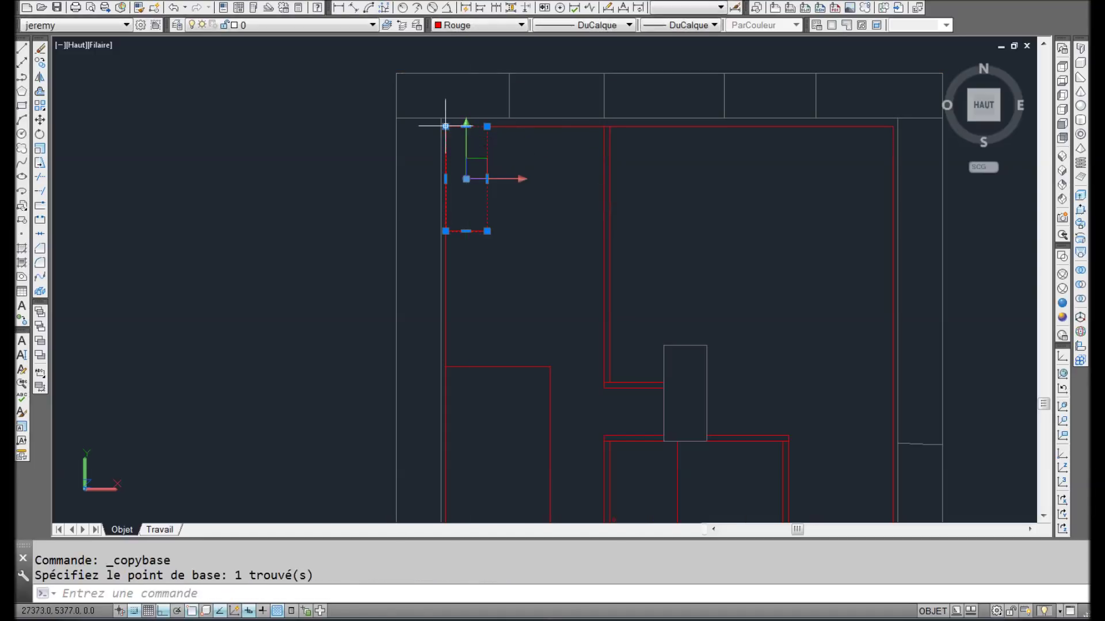
{"action": "key", "text": "F9"}
{"action": "key", "text": "ctrl+shift+v"}
{"action": "left_click", "coordinate": [445, 231]}
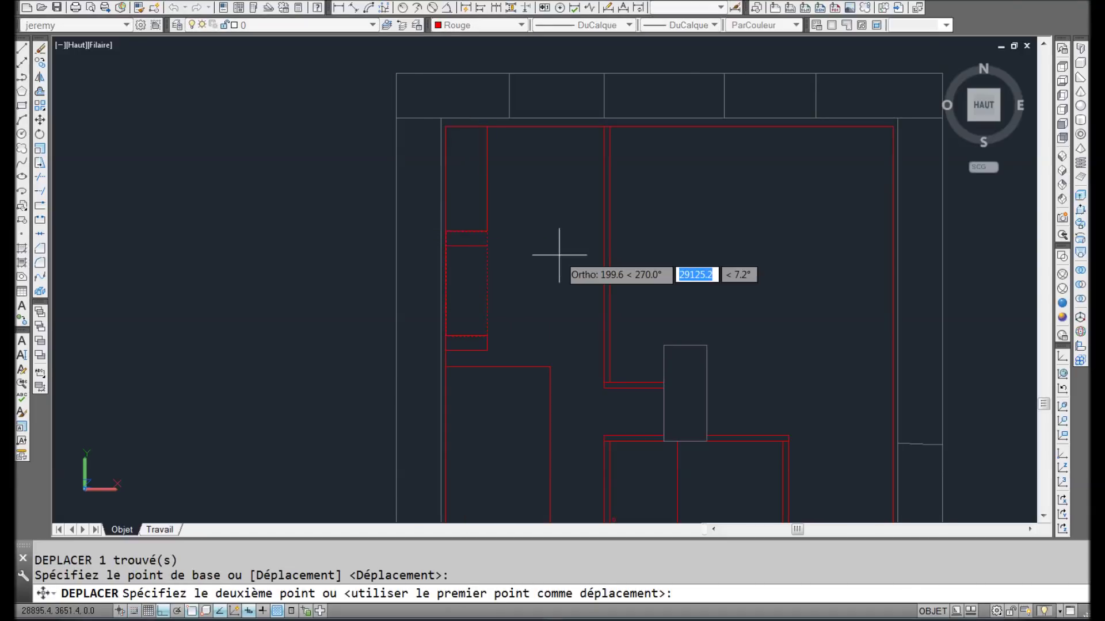
{"action": "type", "text": "100"}
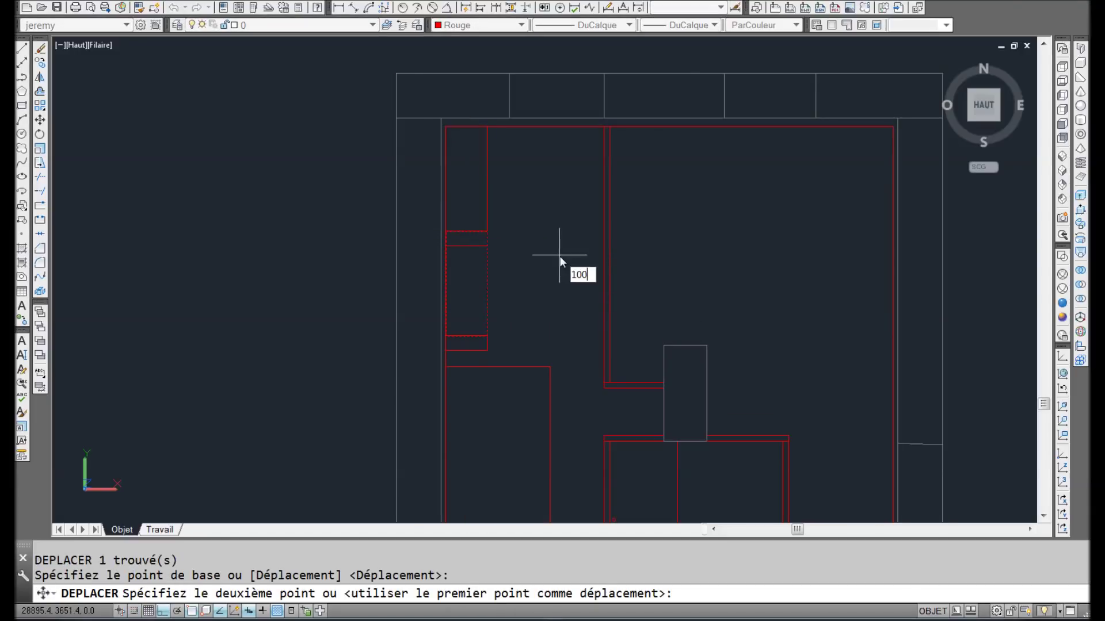
{"action": "key", "text": "Return"}
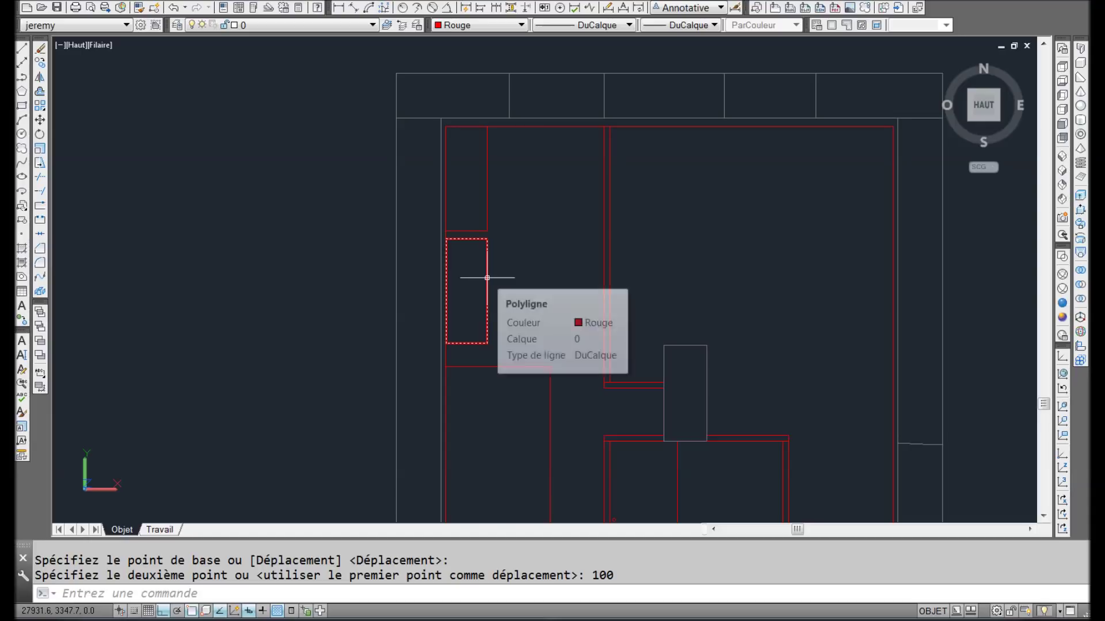
Step: Draw an L-shaped guide polyline in the large right-hand room, 600 to the right and 600 downward
{"action": "scroll", "coordinate": [742, 167], "scroll_direction": "down", "scroll_amount": 2}
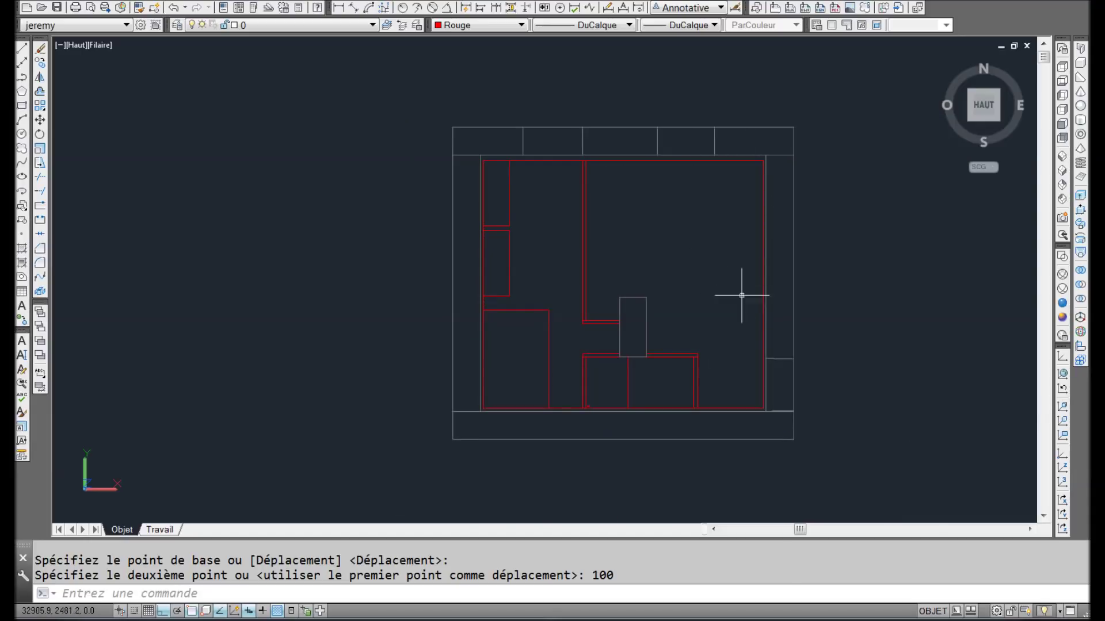
{"action": "left_click", "coordinate": [22, 76]}
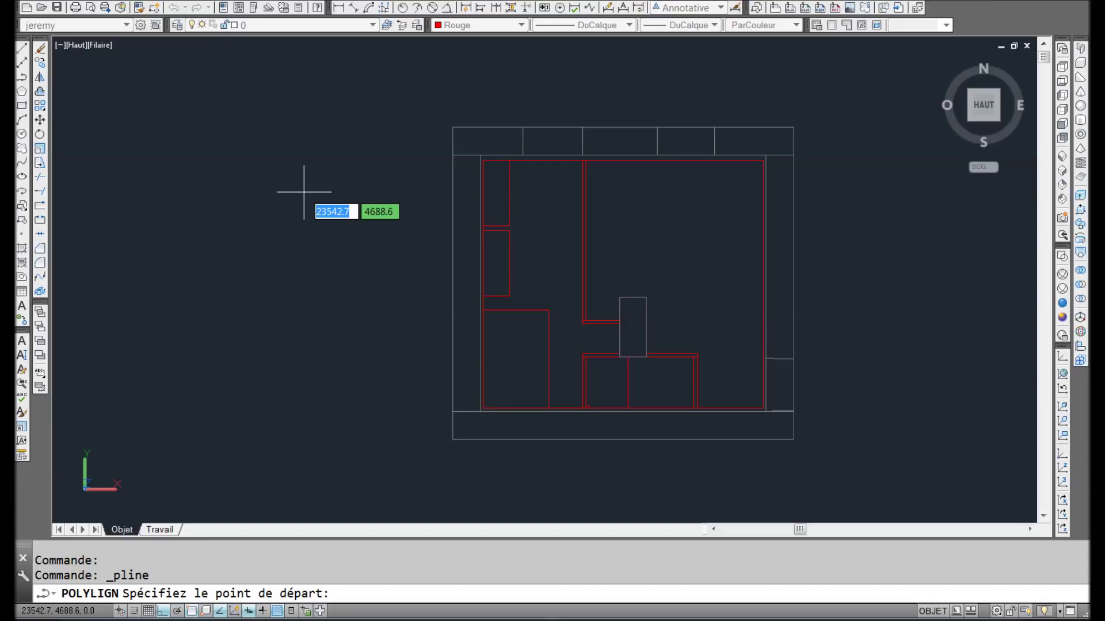
{"action": "left_click", "coordinate": [656, 211]}
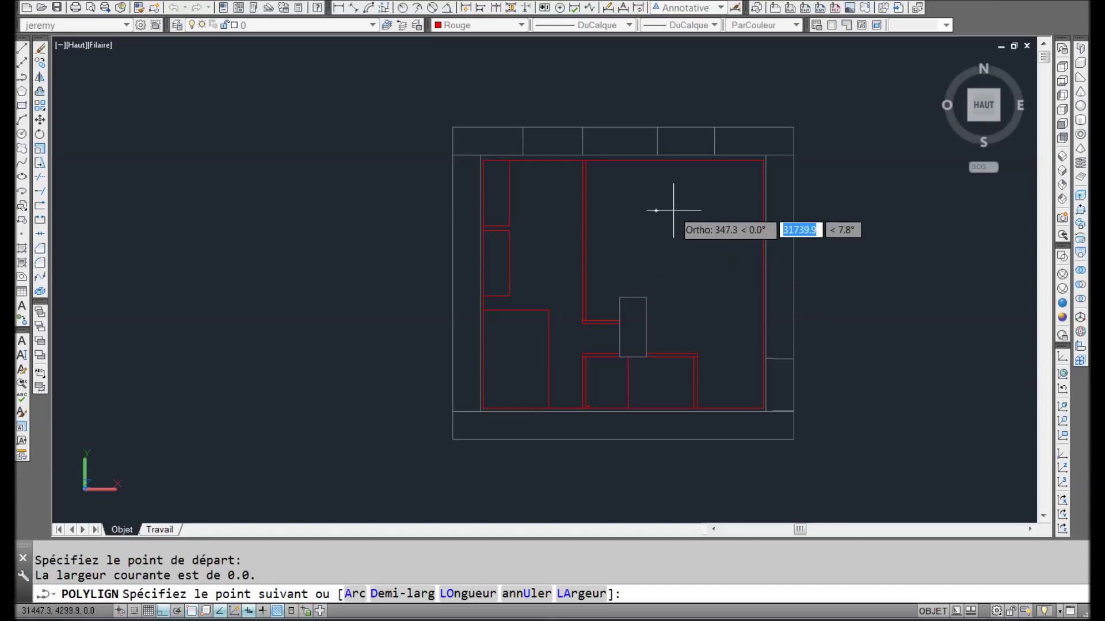
{"action": "type", "text": "600"}
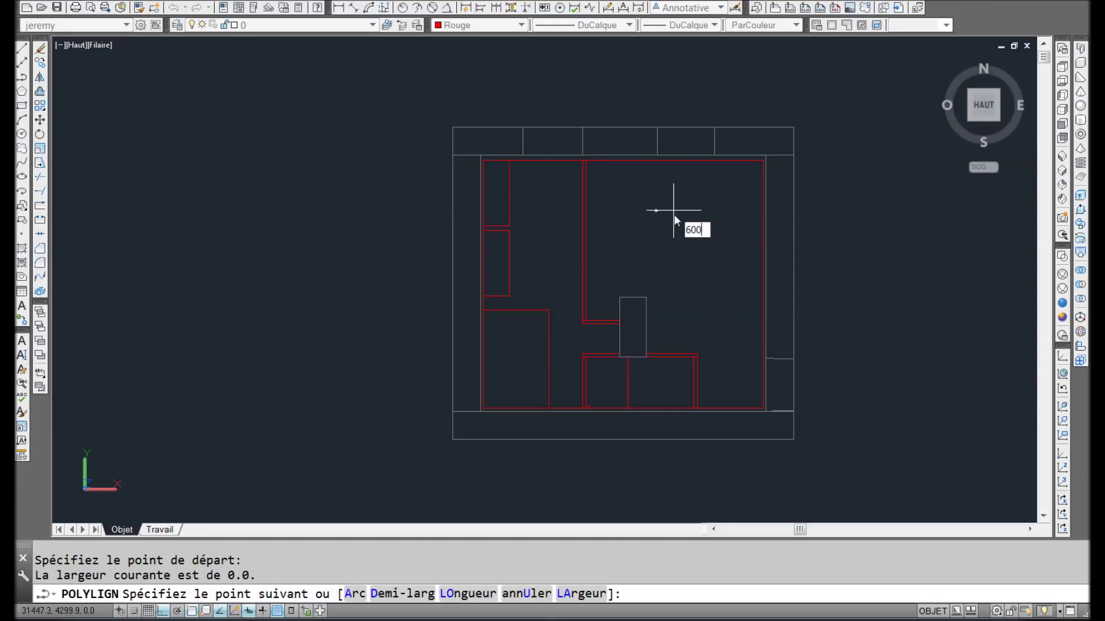
{"action": "key", "text": "Return"}
{"action": "scroll", "coordinate": [673, 235], "scroll_direction": "up", "scroll_amount": 4}
{"action": "type", "text": "600"}
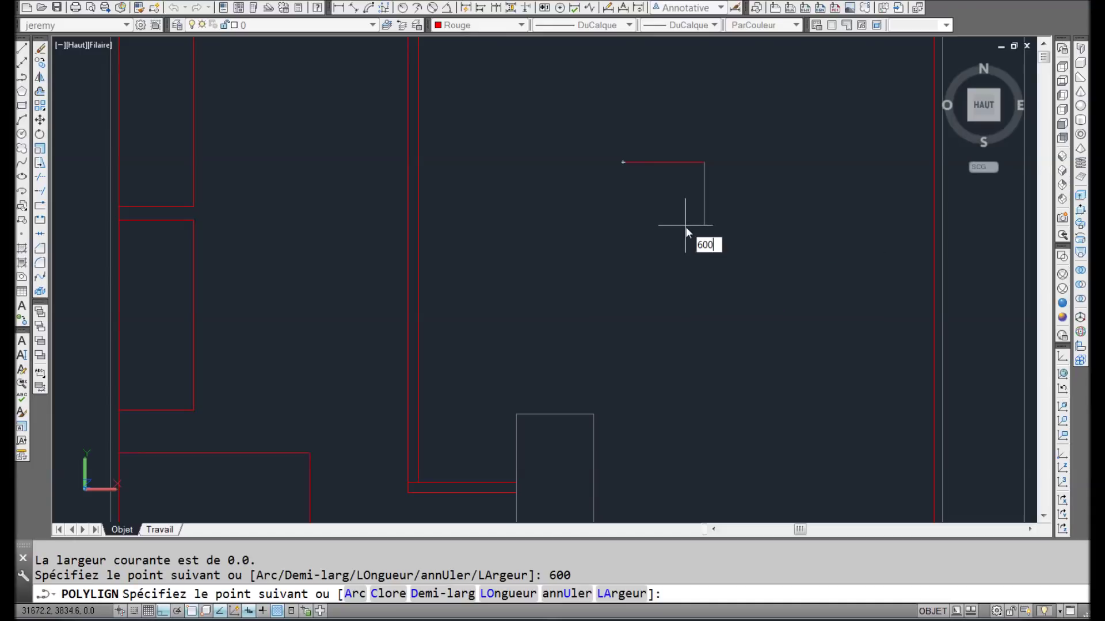
{"action": "key", "text": "Return"}
{"action": "key", "text": "Return"}
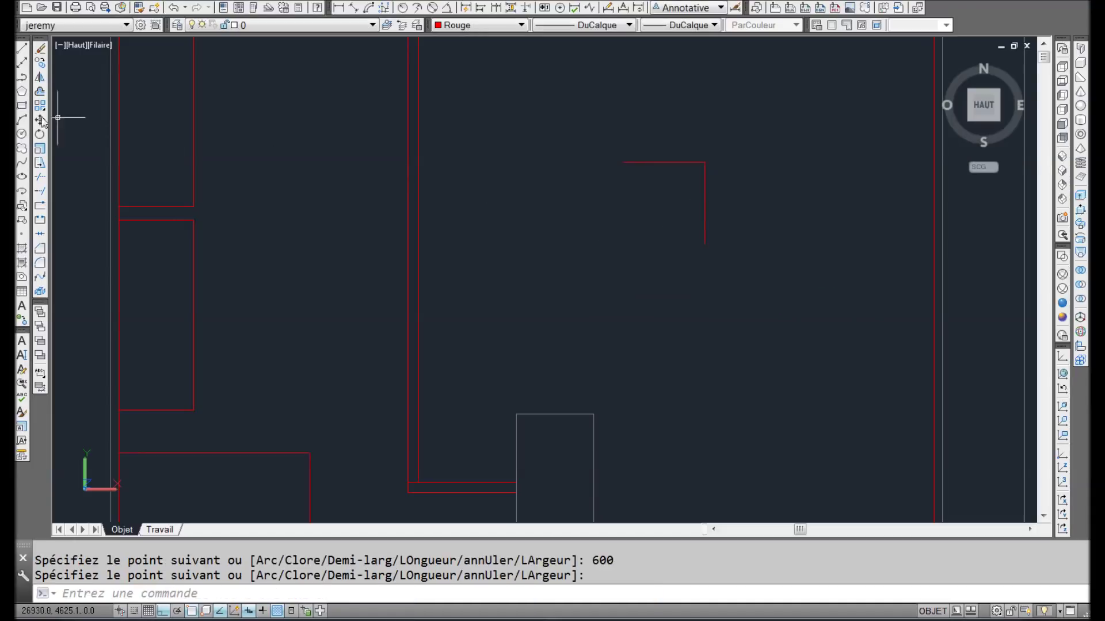
Step: Draw a 600 by 600 square between the two free ends of the guide in the large room
{"action": "left_click", "coordinate": [22, 107]}
{"action": "left_click", "coordinate": [623, 163]}
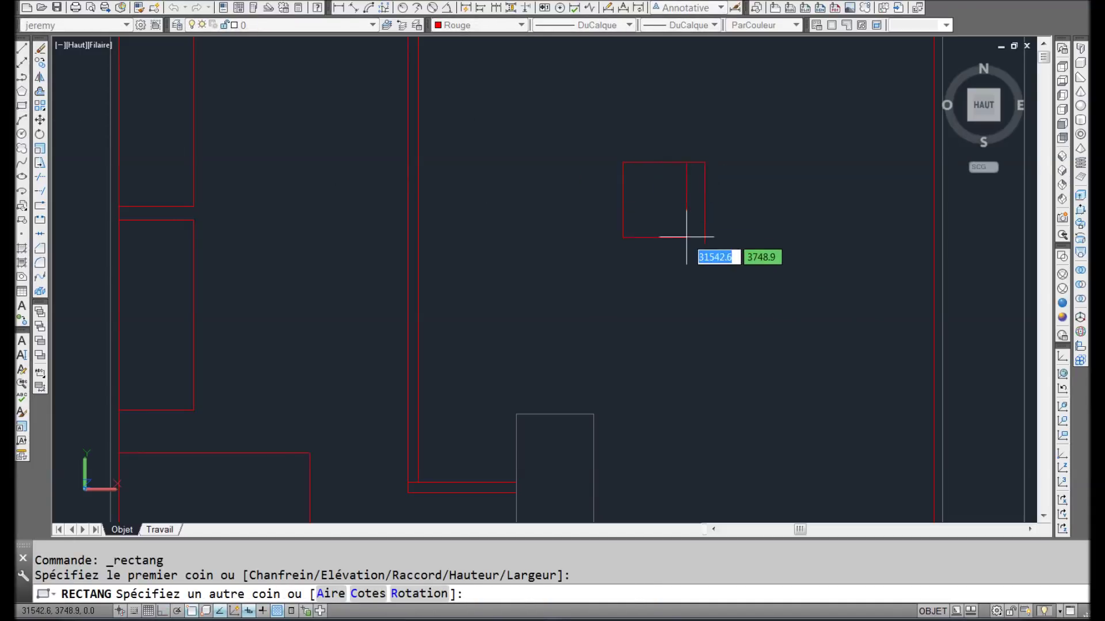
{"action": "left_click", "coordinate": [704, 244]}
Step: Move the 600 by 600 square by its upper right corner onto the red outline's upper right corner
{"action": "left_click", "coordinate": [729, 163]}
{"action": "left_click", "coordinate": [639, 266]}
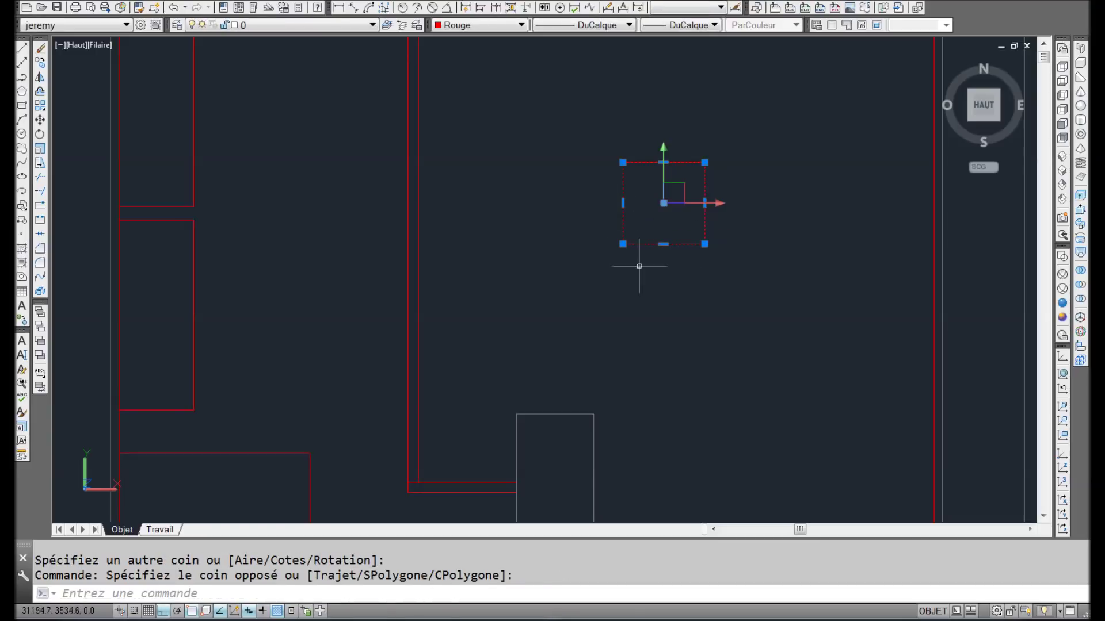
{"action": "type", "text": "dp"}
{"action": "key", "text": "Return"}
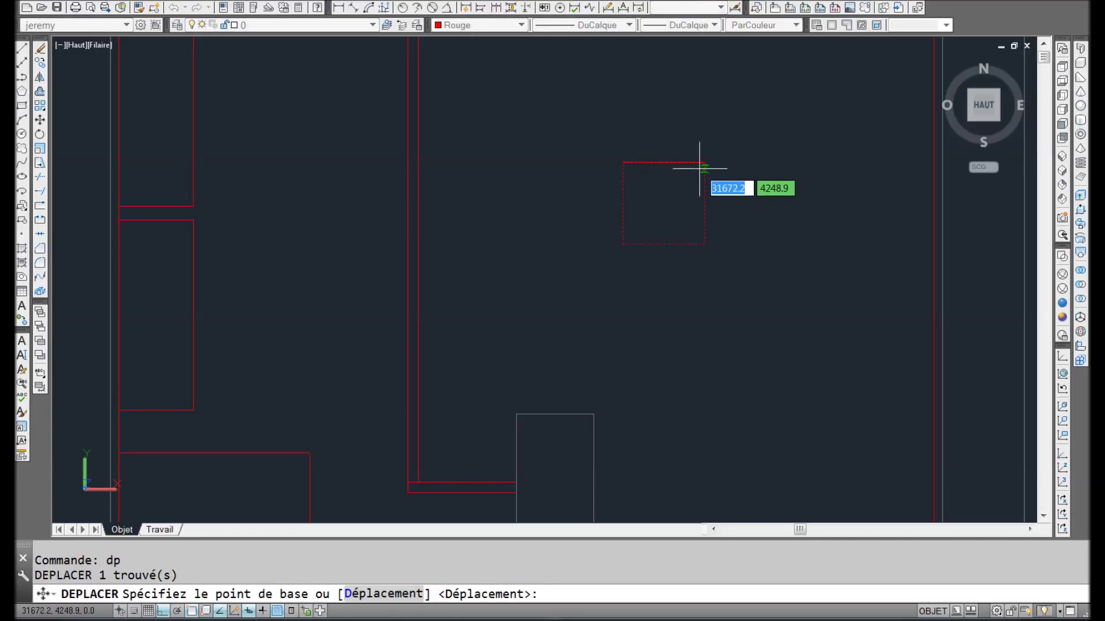
{"action": "left_click", "coordinate": [704, 162]}
{"action": "scroll", "coordinate": [794, 167], "scroll_direction": "down", "scroll_amount": 2}
{"action": "middle_click_drag", "start_coordinate": [810, 150], "coordinate": [724, 268]}
{"action": "scroll", "coordinate": [771, 208], "scroll_direction": "up", "scroll_amount": 3}
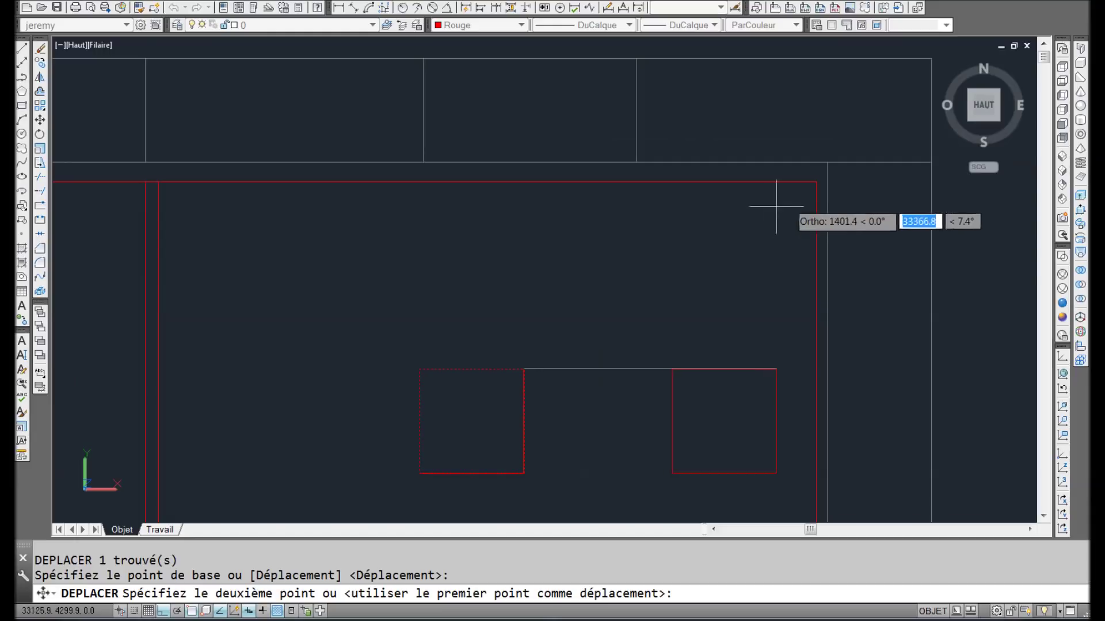
{"action": "left_click", "coordinate": [817, 182]}
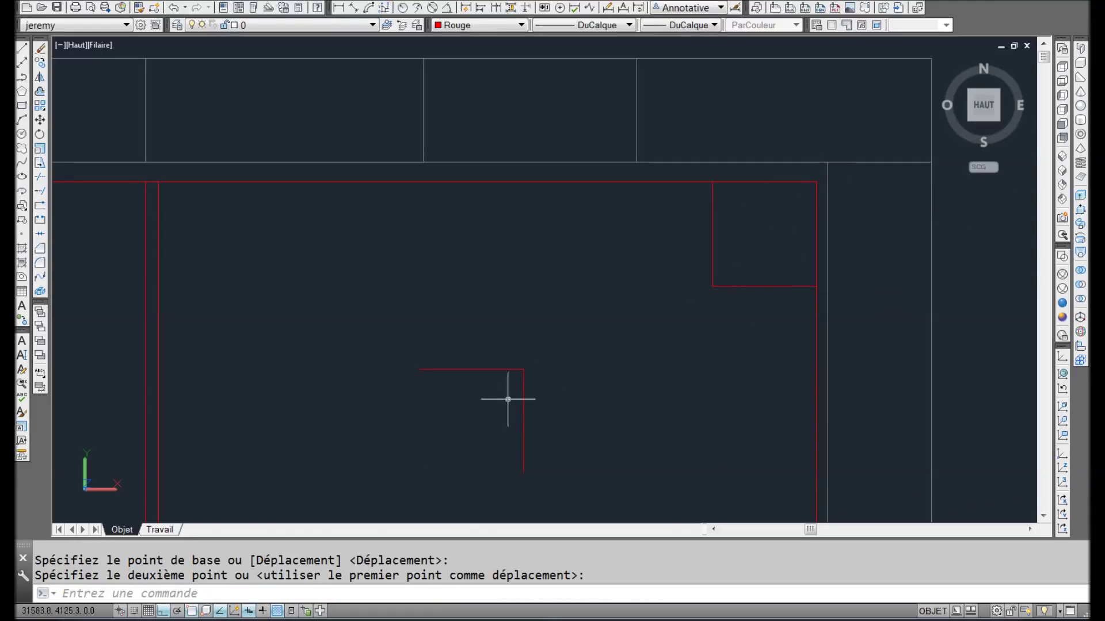
Step: Delete the leftover 600 by 600 guide polyline in the large room
{"action": "left_click", "coordinate": [497, 360]}
{"action": "left_click", "coordinate": [481, 383]}
{"action": "key", "text": "Delete"}
Step: Copy the 600 by 600 corner square with its upper right corner as base point and paste it directly below the original
{"action": "left_click", "coordinate": [748, 318]}
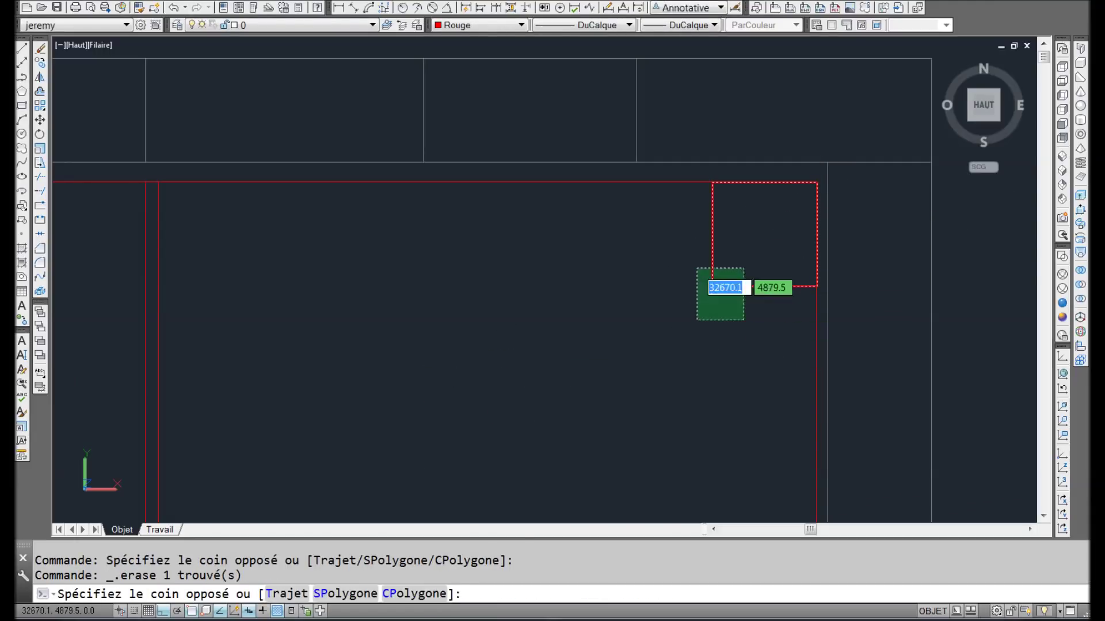
{"action": "left_click", "coordinate": [696, 272]}
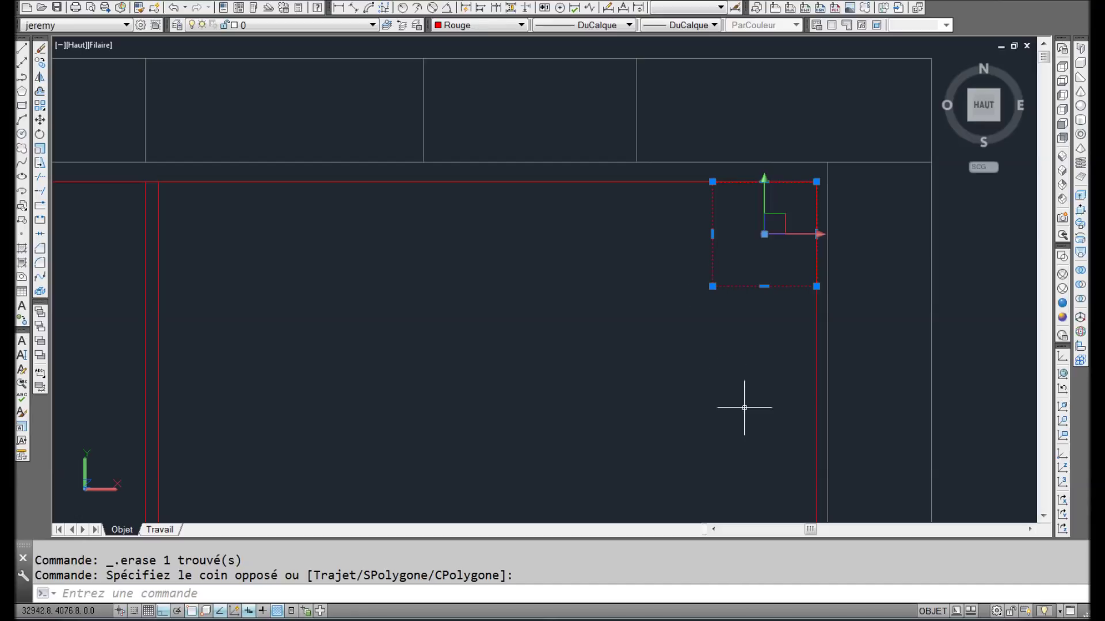
{"action": "key", "text": "ctrl+shift+c"}
{"action": "left_click", "coordinate": [816, 182]}
{"action": "key", "text": "ctrl+shift+v"}
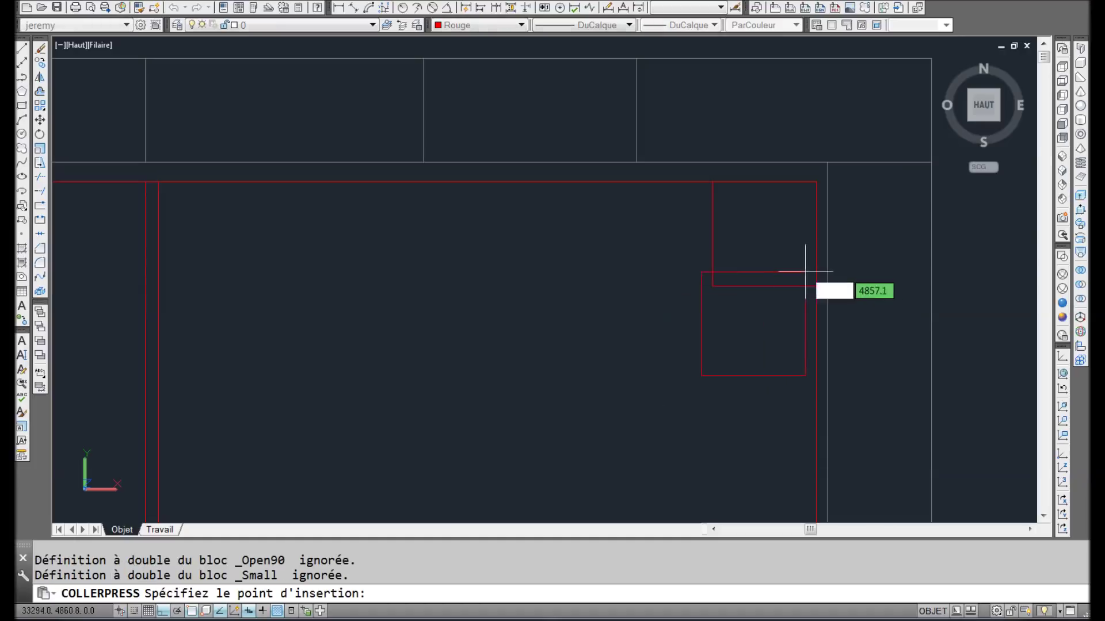
{"action": "left_click", "coordinate": [816, 286]}
Step: Paste three more 600 by 600 squares down the right wall, each directly below the previous one
{"action": "key", "text": "ctrl+v"}
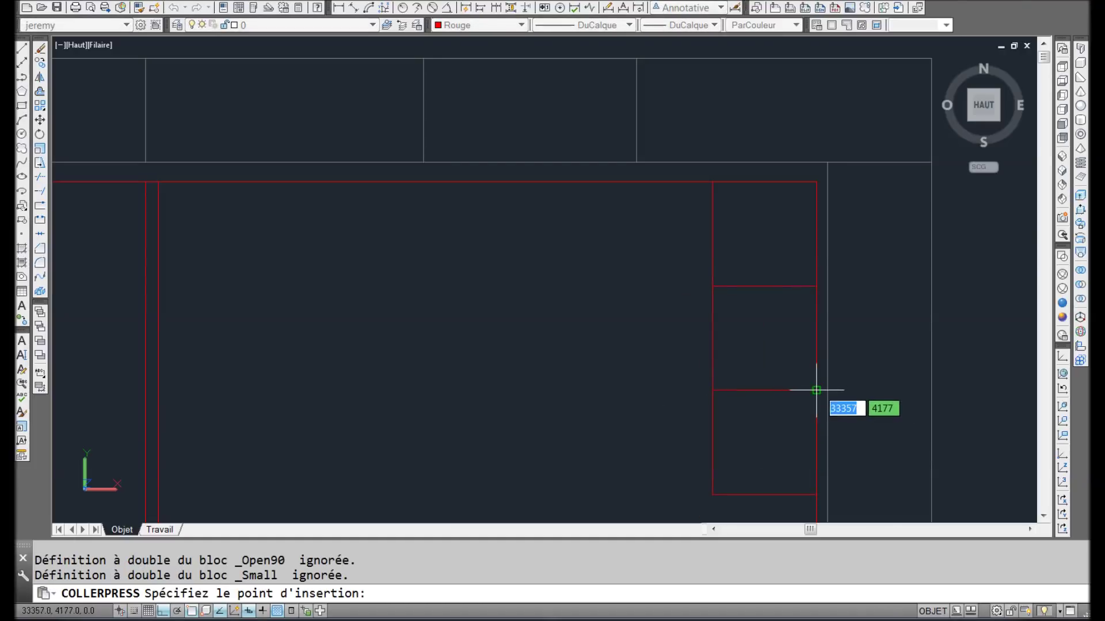
{"action": "left_click", "coordinate": [817, 391]}
{"action": "scroll", "coordinate": [789, 425], "scroll_direction": "down", "scroll_amount": 5}
{"action": "middle_click_drag", "start_coordinate": [788, 426], "coordinate": [787, 253]}
{"action": "key", "text": "ctrl+v"}
{"action": "left_click", "coordinate": [799, 280]}
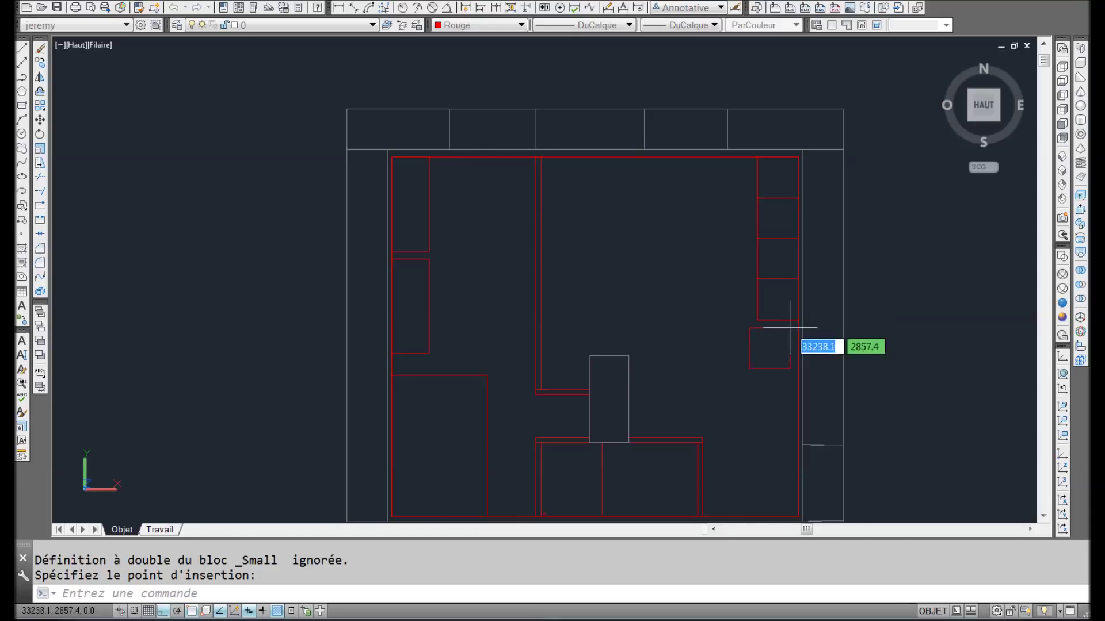
{"action": "key", "text": "ctrl+v"}
{"action": "left_click", "coordinate": [794, 321]}
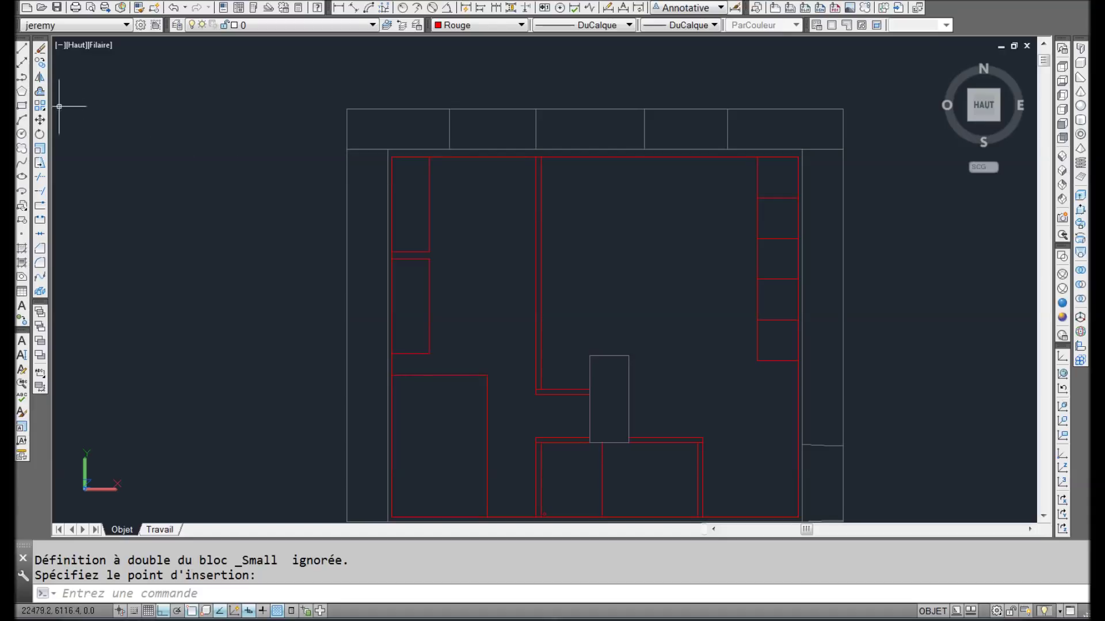
Step: Draw a horizontal polyline segment 730 long in the open area of the large room
{"action": "left_click", "coordinate": [23, 79]}
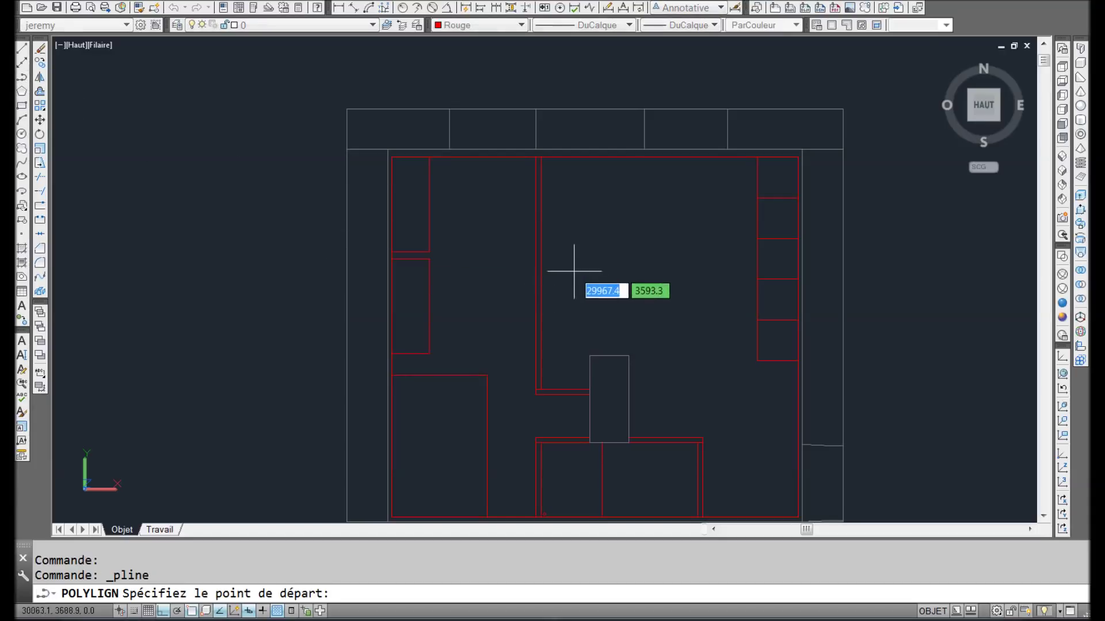
{"action": "left_click", "coordinate": [606, 251]}
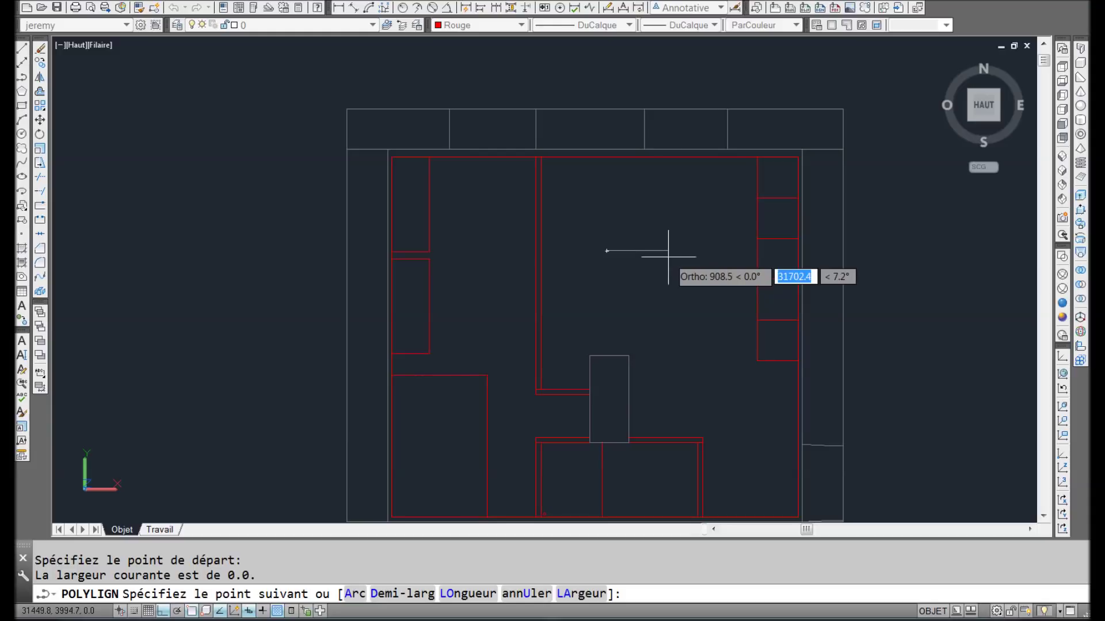
{"action": "type", "text": "730"}
{"action": "key", "text": "Return"}
{"action": "scroll", "coordinate": [662, 269], "scroll_direction": "up", "scroll_amount": 5}
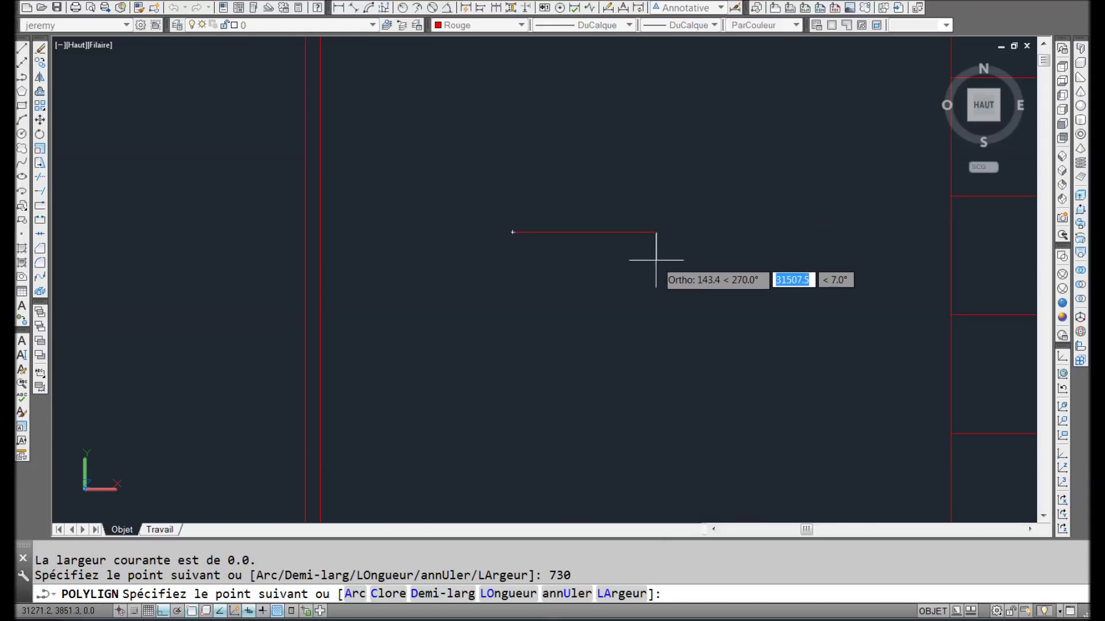
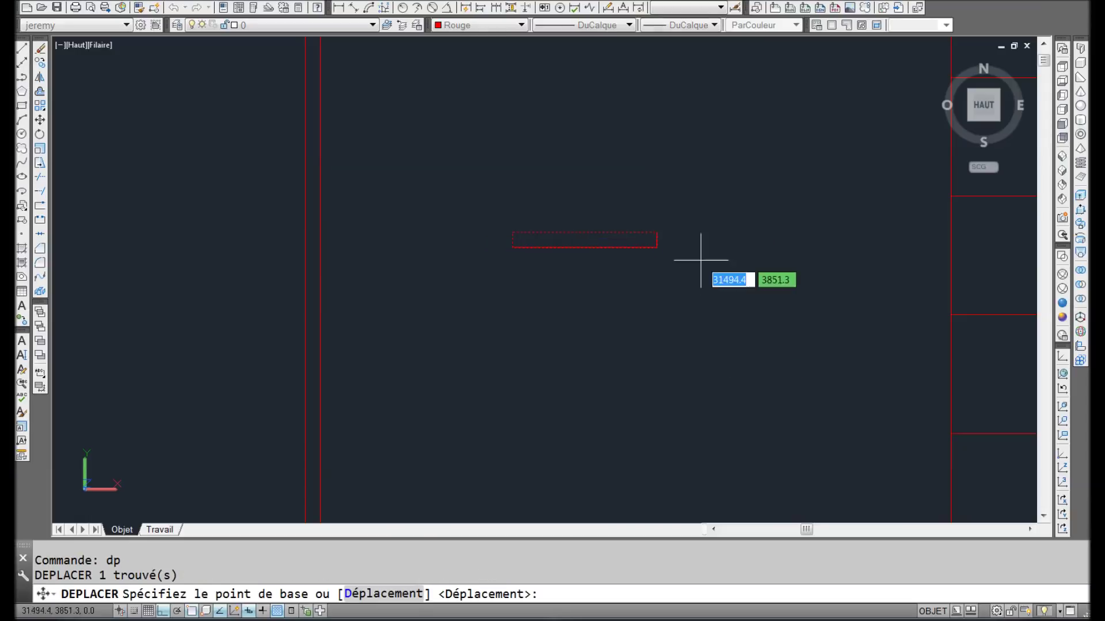
Step: Move the 730-wide rectangle by its upper right corner onto the lower partition's upper right corner
{"action": "left_click", "coordinate": [653, 239]}
{"action": "scroll", "coordinate": [716, 380], "scroll_direction": "down", "scroll_amount": 5}
{"action": "scroll", "coordinate": [716, 379], "scroll_direction": "up", "scroll_amount": 6}
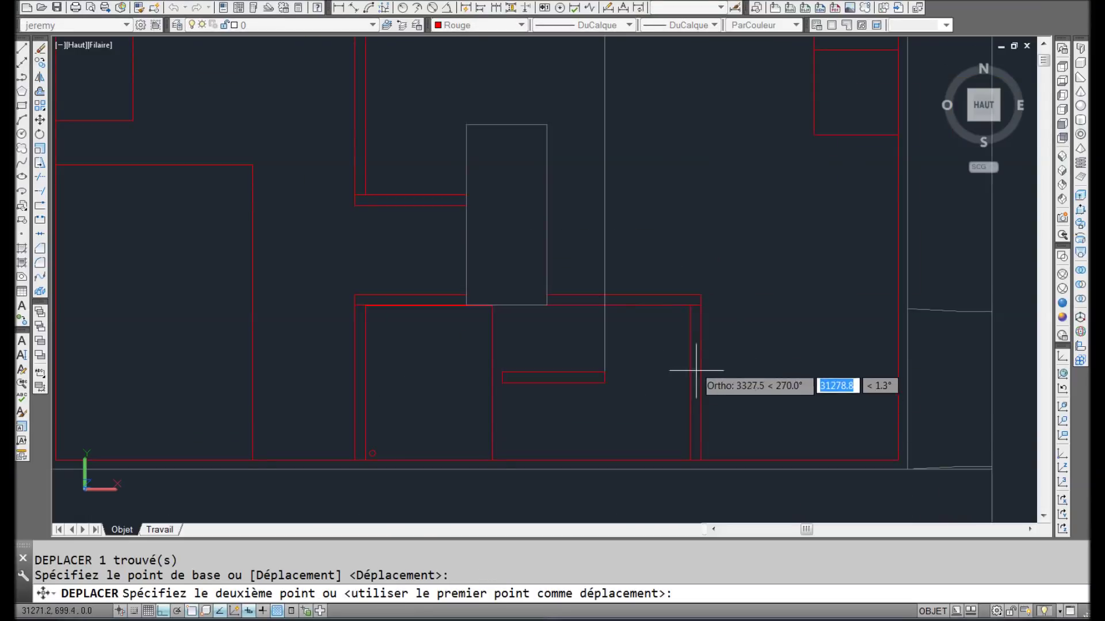
{"action": "left_click", "coordinate": [706, 294]}
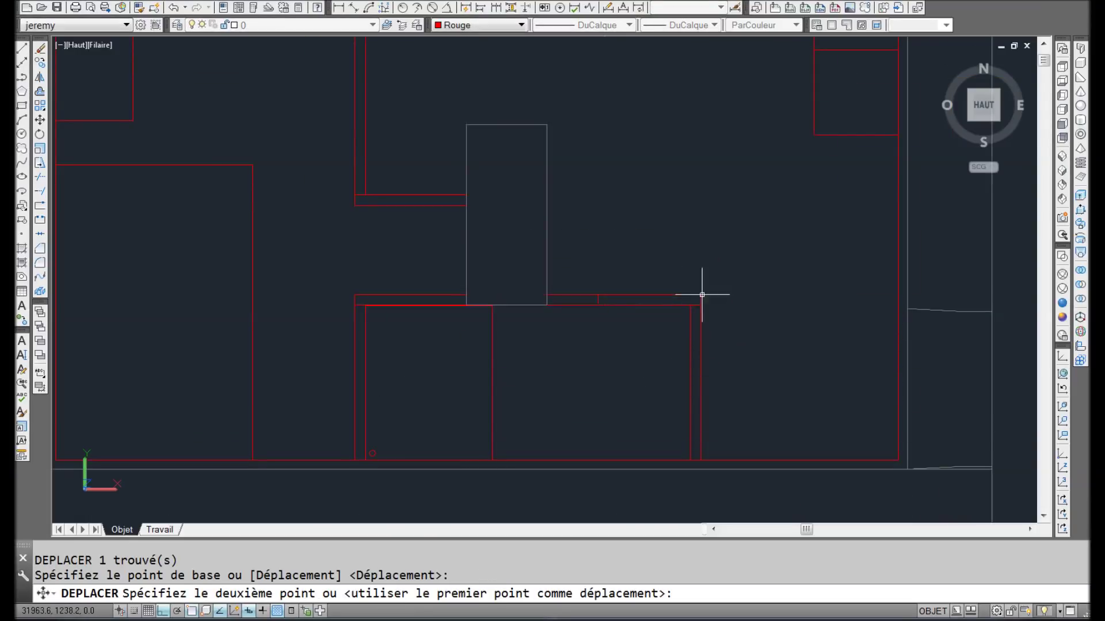
Step: Move the 730-wide rectangle 100 to the left along the lower horizontal partition
{"action": "left_click", "coordinate": [598, 300]}
{"action": "type", "text": "dp"}
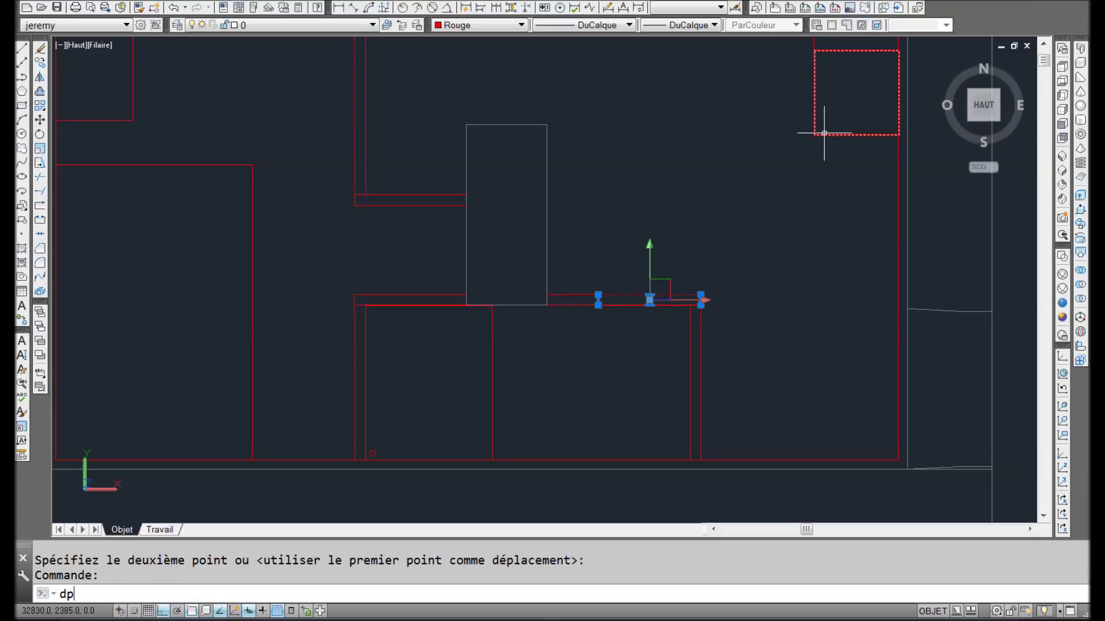
{"action": "key", "text": "Return"}
{"action": "left_click", "coordinate": [733, 190]}
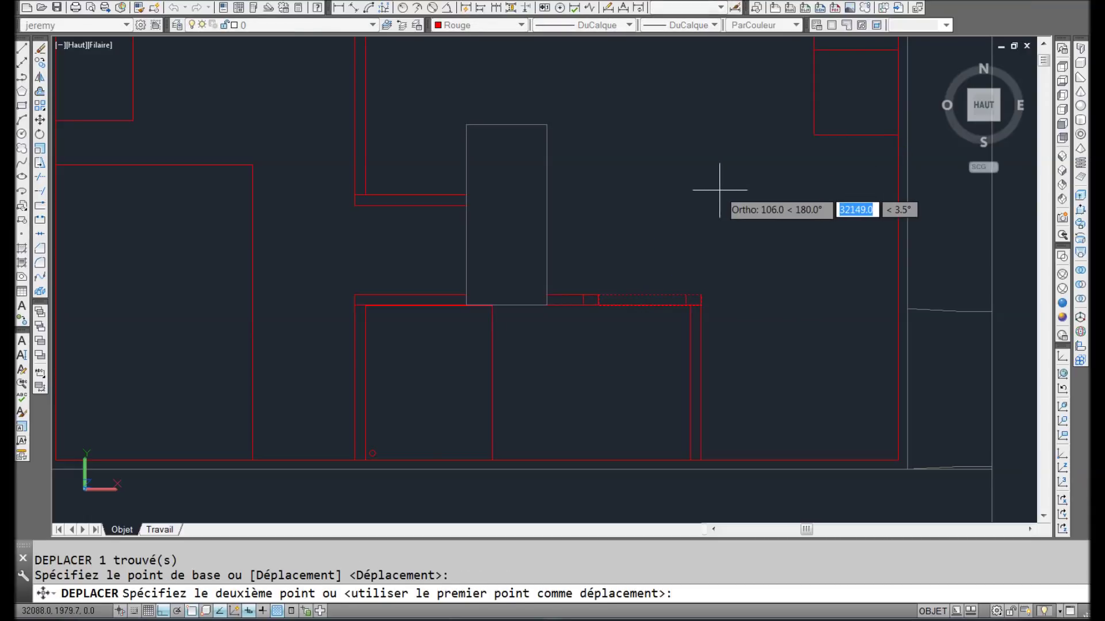
{"action": "type", "text": "100"}
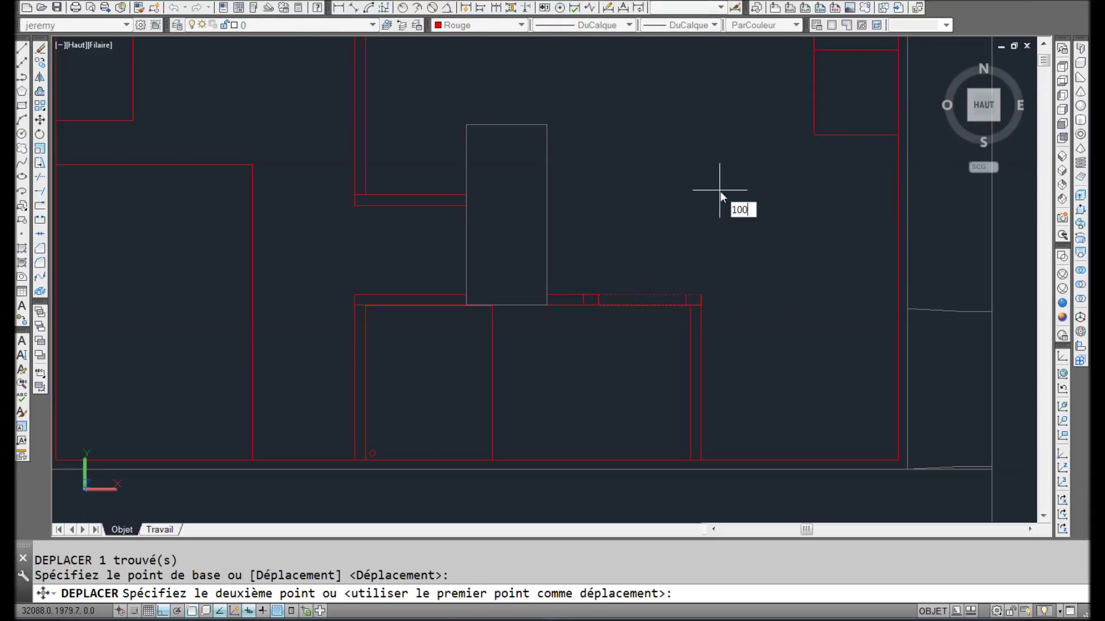
{"action": "key", "text": "Return"}
{"action": "scroll", "coordinate": [683, 254], "scroll_direction": "up", "scroll_amount": 5}
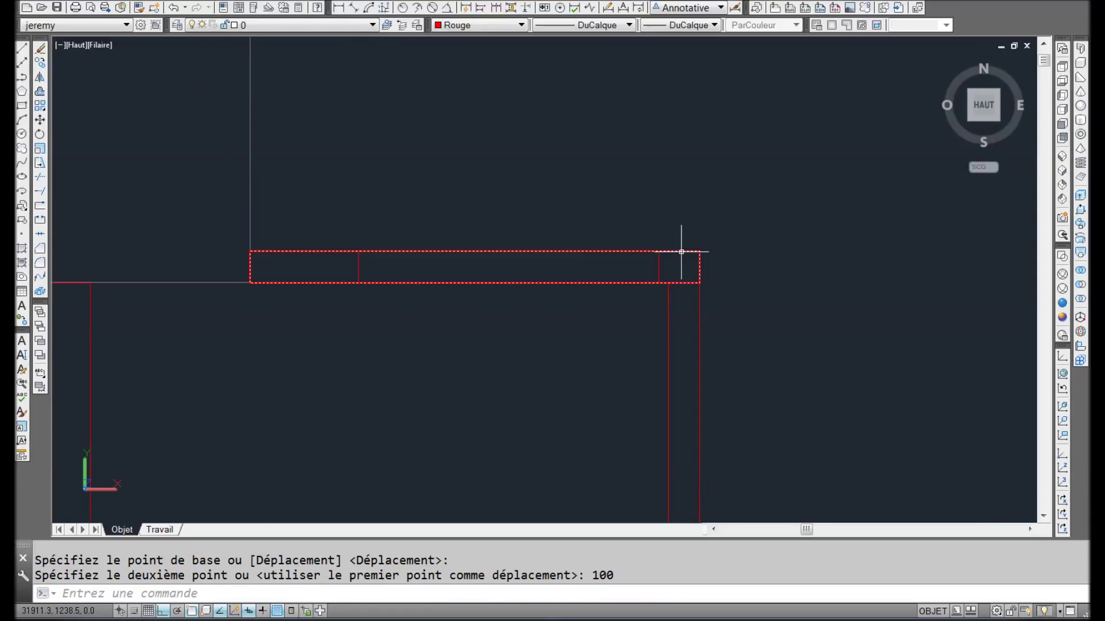
Step: Delete the leftover 730 guide polyline in the large room
{"action": "scroll", "coordinate": [653, 256], "scroll_direction": "down", "scroll_amount": 5}
{"action": "middle_click_drag", "start_coordinate": [523, 145], "coordinate": [537, 240]}
{"action": "scroll", "coordinate": [659, 370], "scroll_direction": "up", "scroll_amount": 1}
{"action": "scroll", "coordinate": [670, 345], "scroll_direction": "up", "scroll_amount": 2}
{"action": "scroll", "coordinate": [580, 172], "scroll_direction": "down", "scroll_amount": 4}
{"action": "middle_click_drag", "start_coordinate": [581, 172], "coordinate": [567, 278]}
{"action": "left_click", "coordinate": [561, 138]}
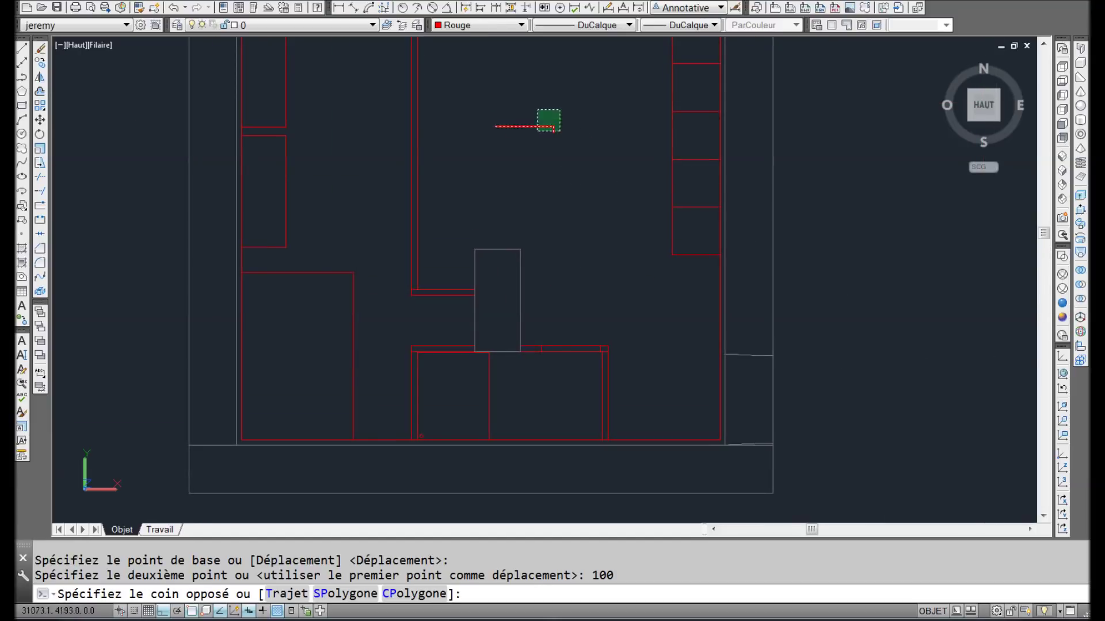
{"action": "left_click", "coordinate": [492, 112]}
{"action": "key", "text": "Delete"}
Step: Copy the 730-wide rectangle with its lower right corner as base point and paste it at the grey rectangle's upper left corner
{"action": "scroll", "coordinate": [582, 365], "scroll_direction": "up", "scroll_amount": 4}
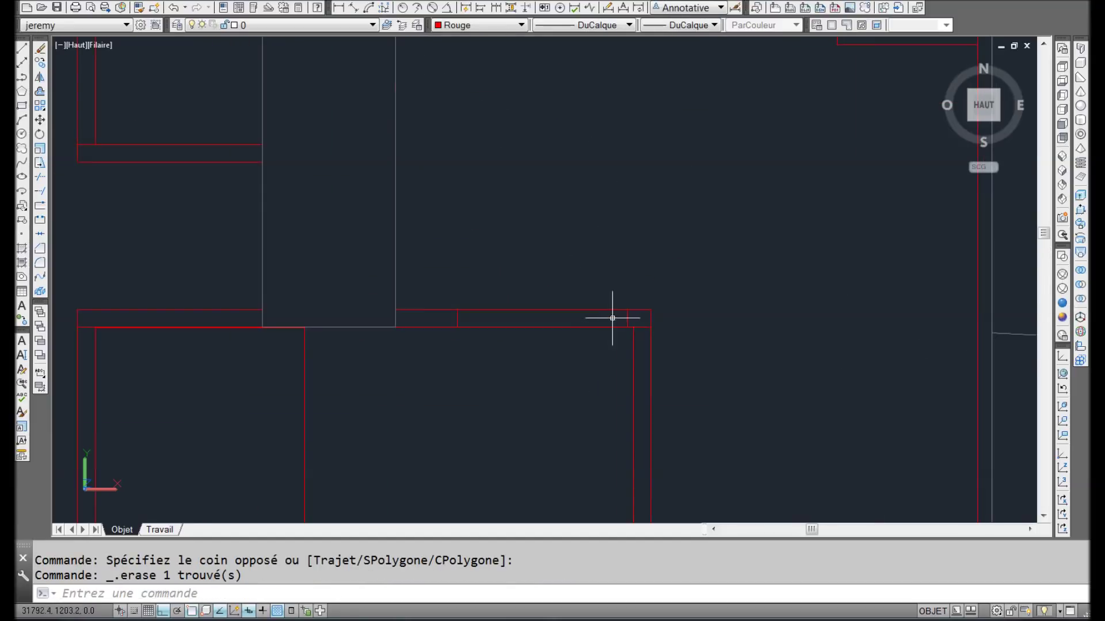
{"action": "left_click", "coordinate": [630, 315]}
{"action": "scroll", "coordinate": [616, 323], "scroll_direction": "up", "scroll_amount": 3}
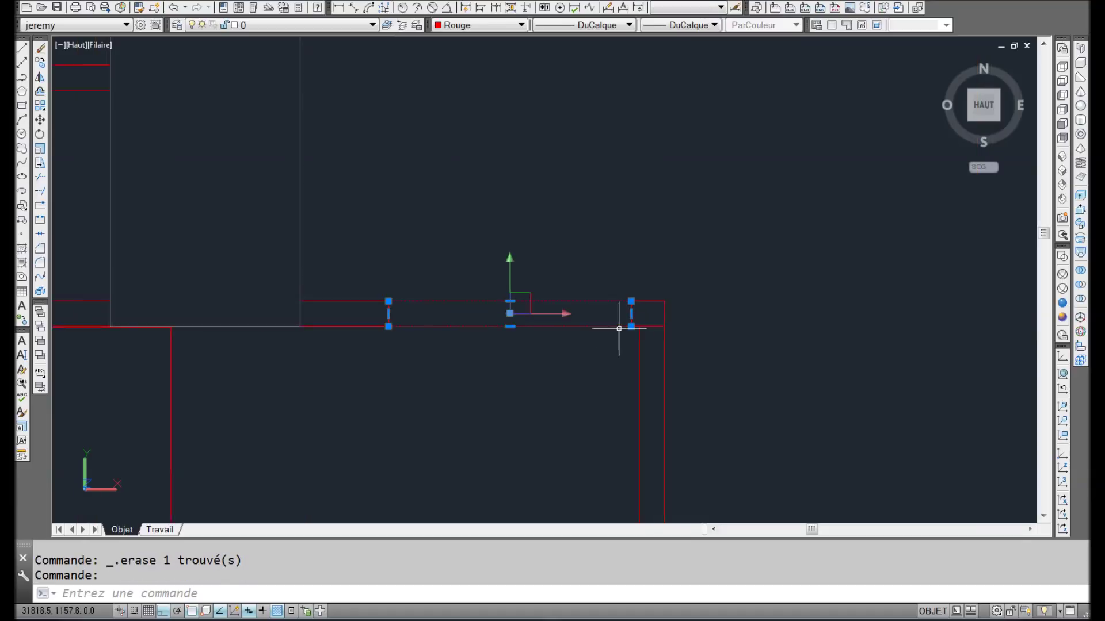
{"action": "key", "text": "ctrl+shift+c"}
{"action": "left_click", "coordinate": [650, 323]}
{"action": "scroll", "coordinate": [501, 382], "scroll_direction": "down", "scroll_amount": 7}
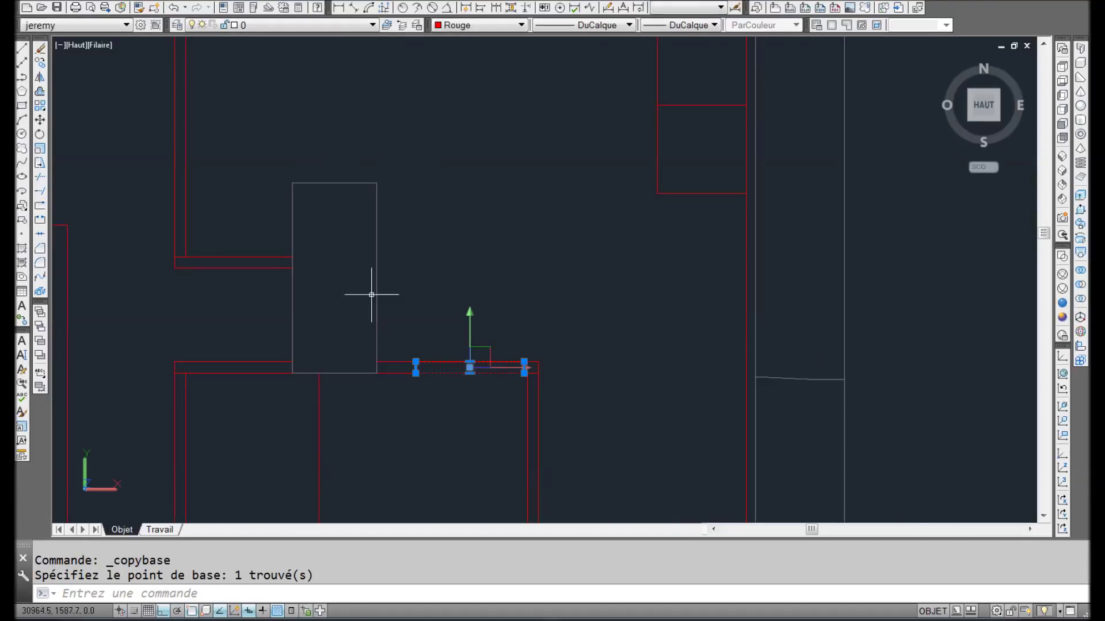
{"action": "scroll", "coordinate": [272, 179], "scroll_direction": "up", "scroll_amount": 2}
{"action": "key", "text": "ctrl+v"}
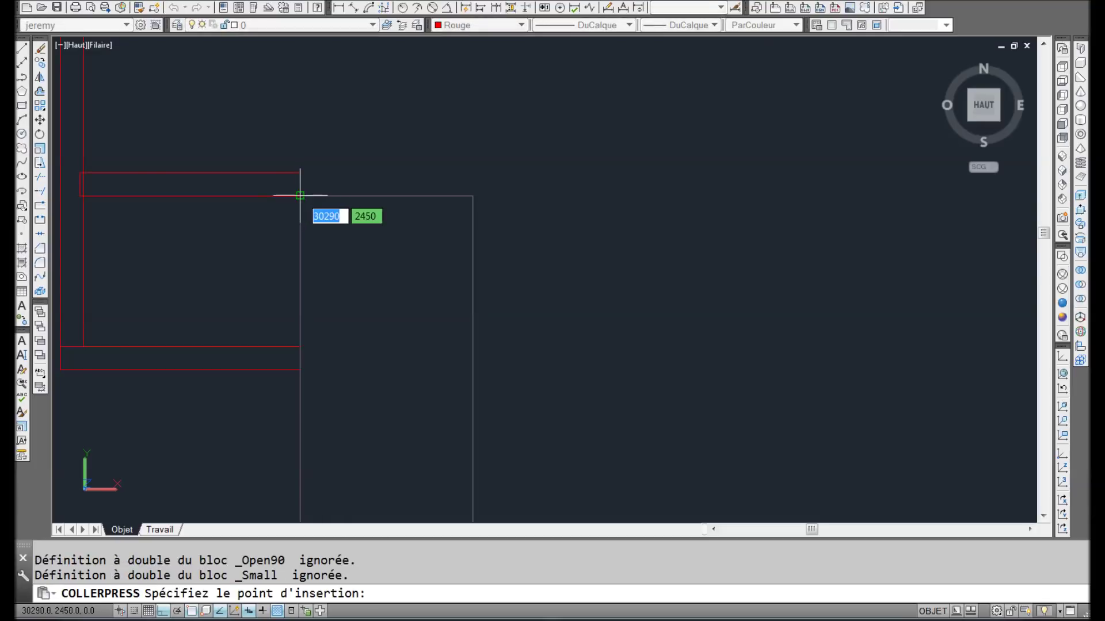
{"action": "middle_click_drag", "start_coordinate": [326, 237], "coordinate": [558, 247]}
Step: Move the pasted 730-wide rectangle horizontally so its lower right corner lies on the vertical partition's left face
{"action": "left_click", "coordinate": [449, 221]}
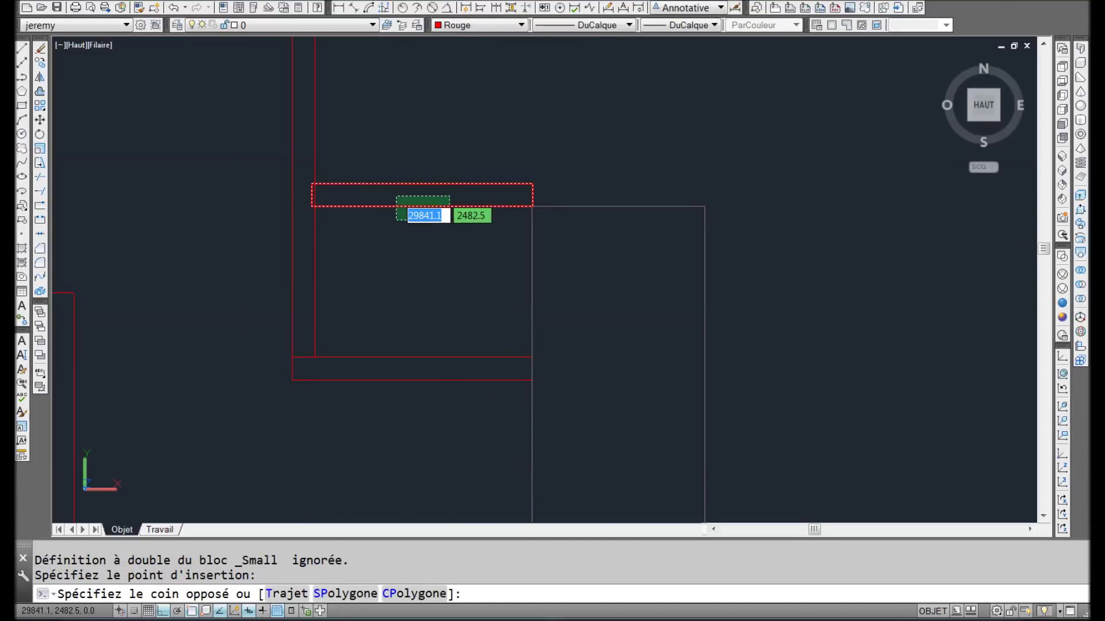
{"action": "left_click", "coordinate": [541, 233]}
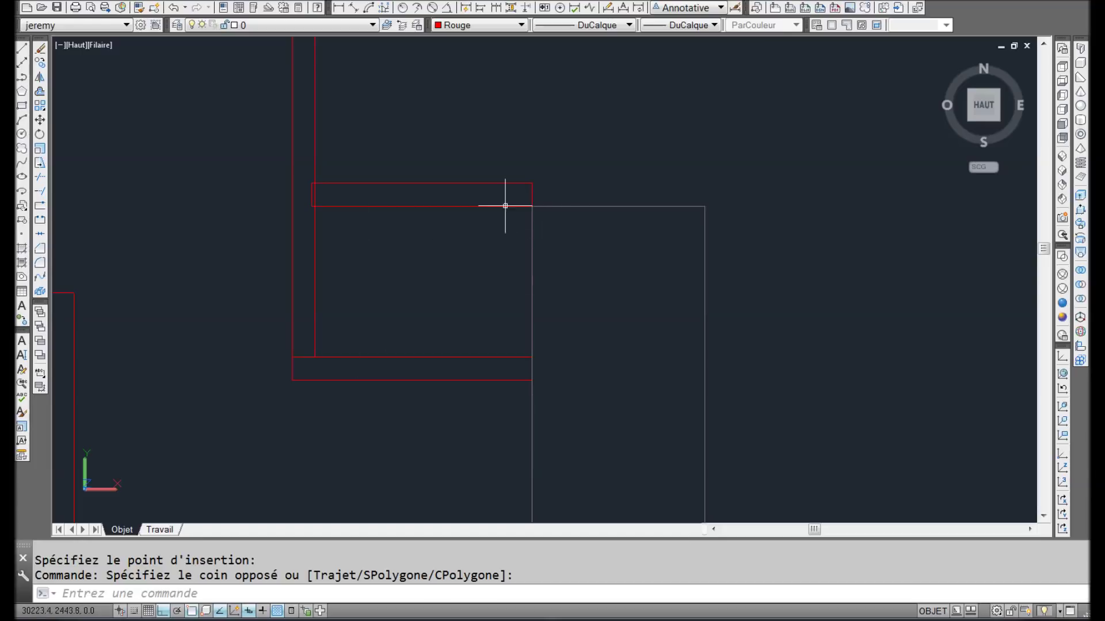
{"action": "left_click", "coordinate": [484, 222]}
{"action": "left_click", "coordinate": [473, 201]}
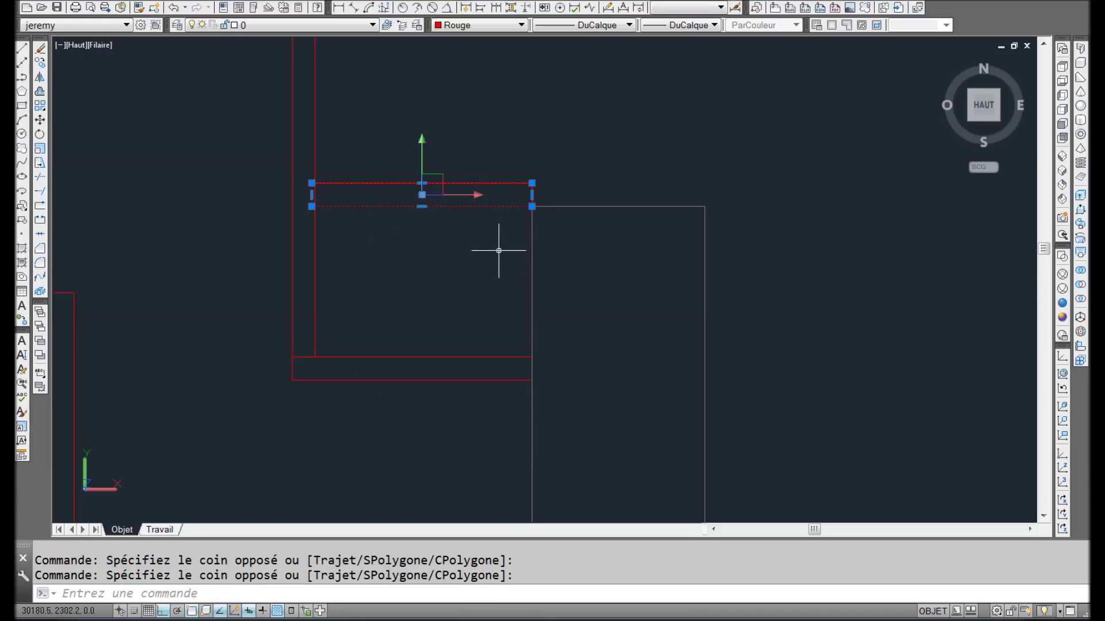
{"action": "type", "text": "dp"}
{"action": "key", "text": "Return"}
{"action": "left_click", "coordinate": [532, 206]}
{"action": "left_click", "coordinate": [292, 206]}
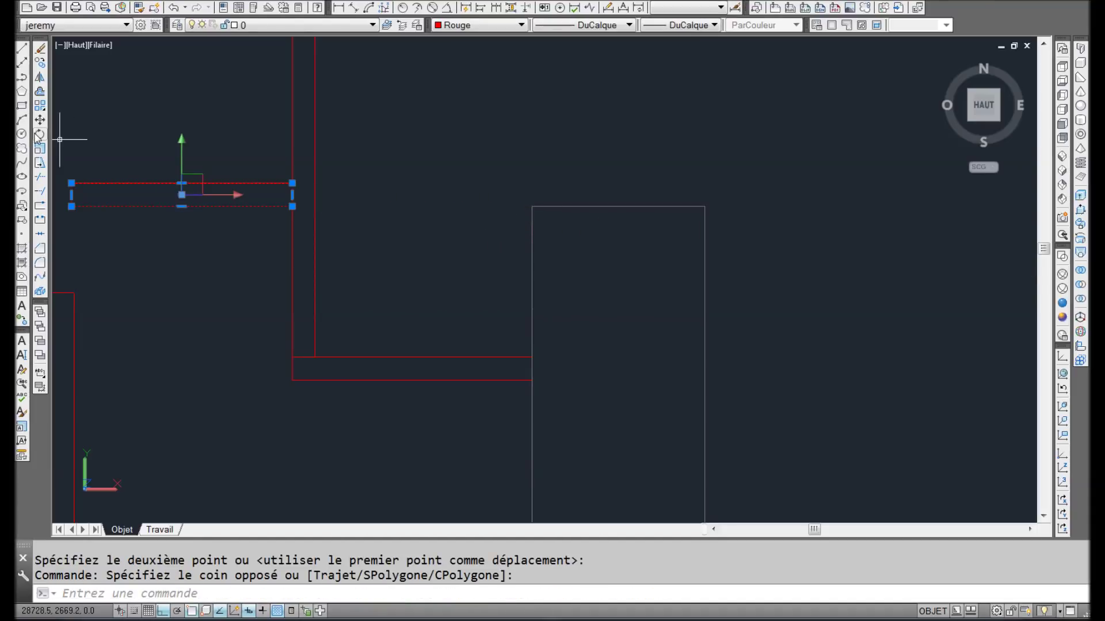
Step: Rotate the pasted rectangle 270 degrees about its lower right corner so it lies within the vertical partition
{"action": "left_click", "coordinate": [40, 134]}
{"action": "left_click", "coordinate": [292, 206]}
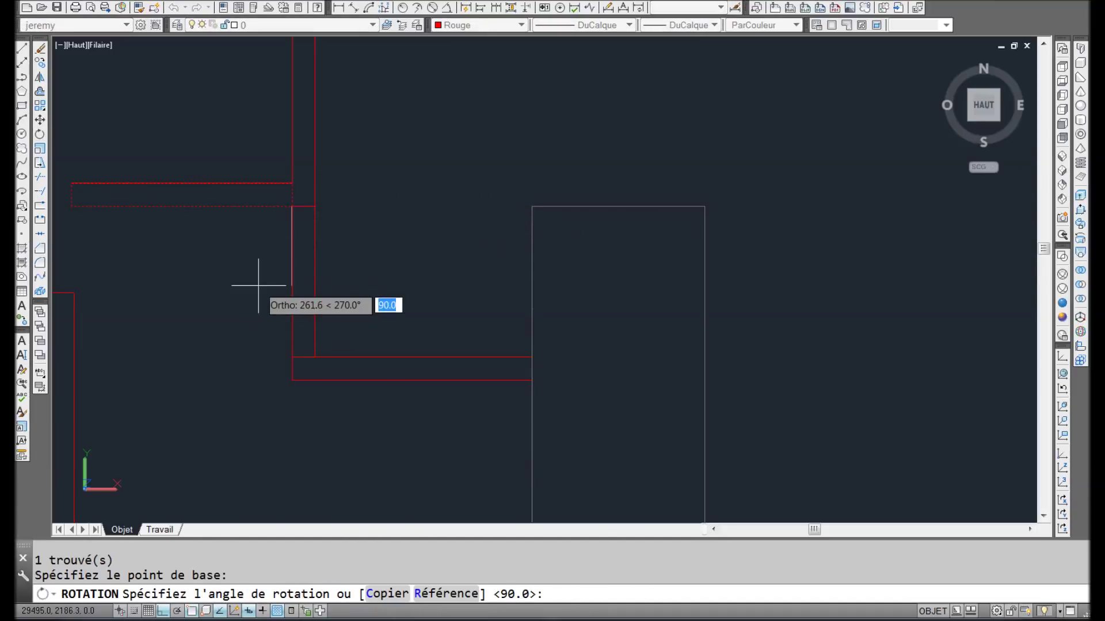
{"action": "left_click", "coordinate": [258, 285]}
{"action": "scroll", "coordinate": [354, 190], "scroll_direction": "down", "scroll_amount": 2}
{"action": "scroll", "coordinate": [339, 144], "scroll_direction": "up", "scroll_amount": 2}
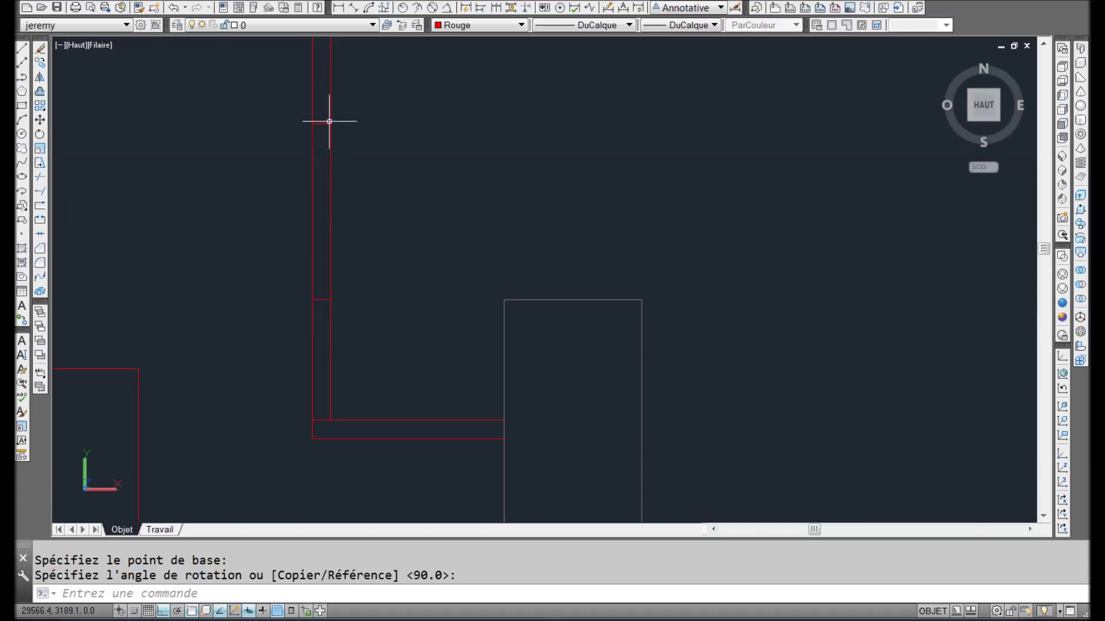
Step: Measure the width from the vertical partition to the right-hand squares, and the height from the partition's 730 rectangle to the top outline
{"action": "scroll", "coordinate": [473, 278], "scroll_direction": "down", "scroll_amount": 6}
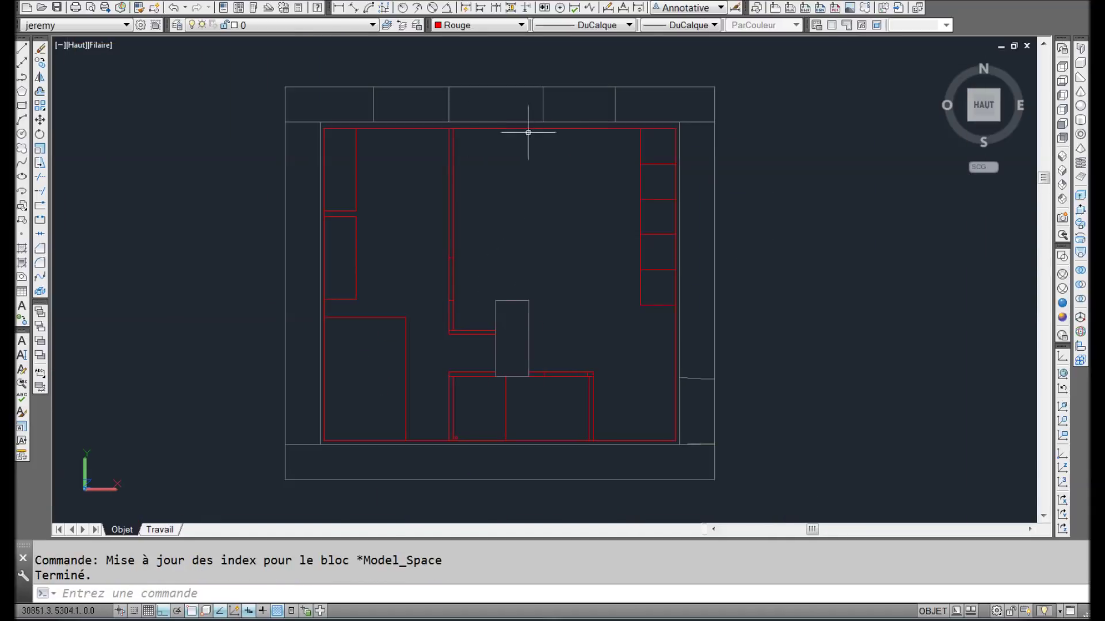
{"action": "type", "text": "di"}
{"action": "key", "text": "Return"}
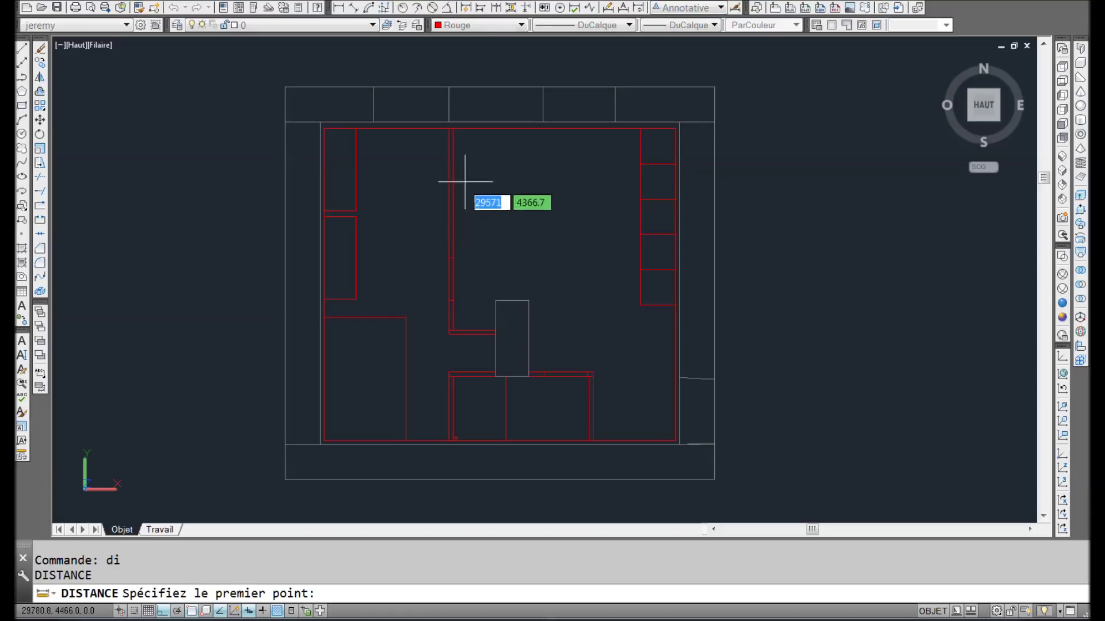
{"action": "left_click", "coordinate": [452, 150]}
{"action": "left_click", "coordinate": [641, 151]}
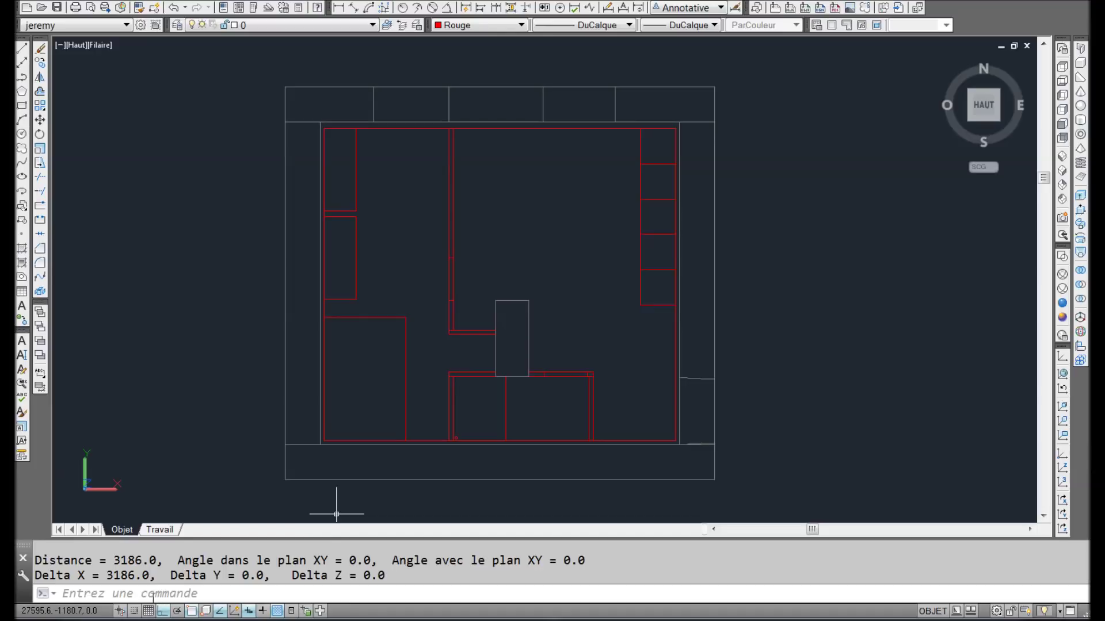
{"action": "key", "text": "Return"}
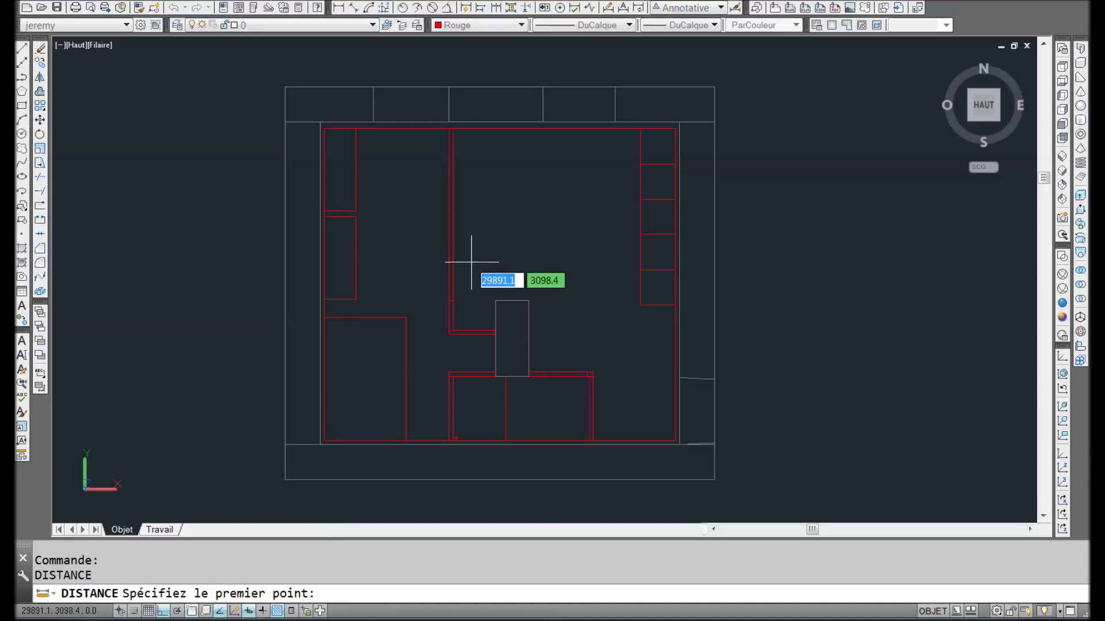
{"action": "left_click", "coordinate": [452, 257]}
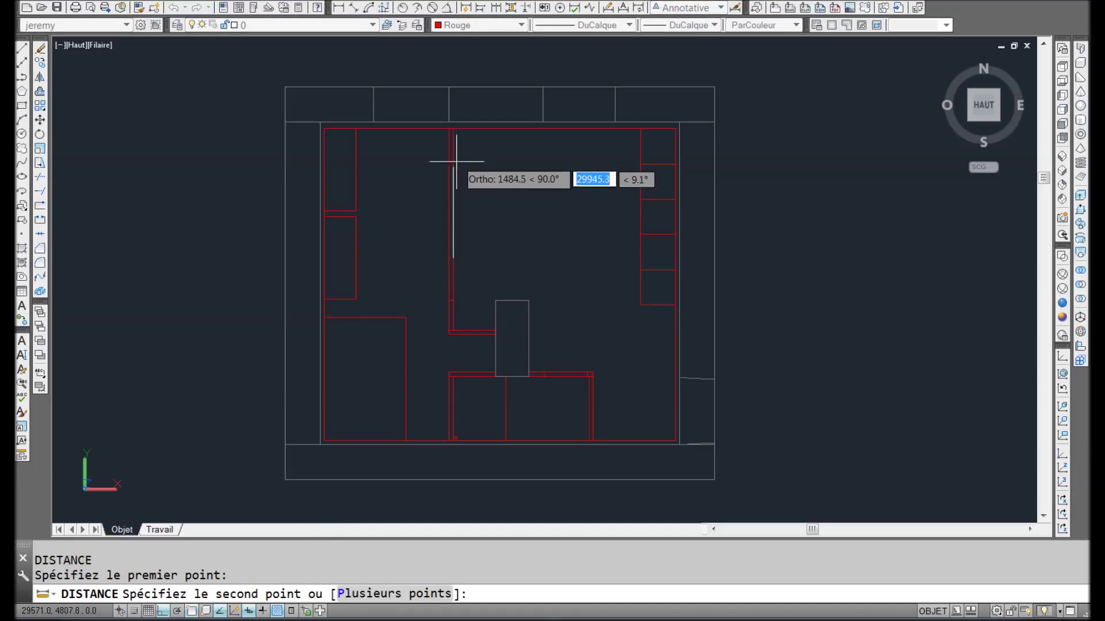
{"action": "left_click", "coordinate": [452, 126]}
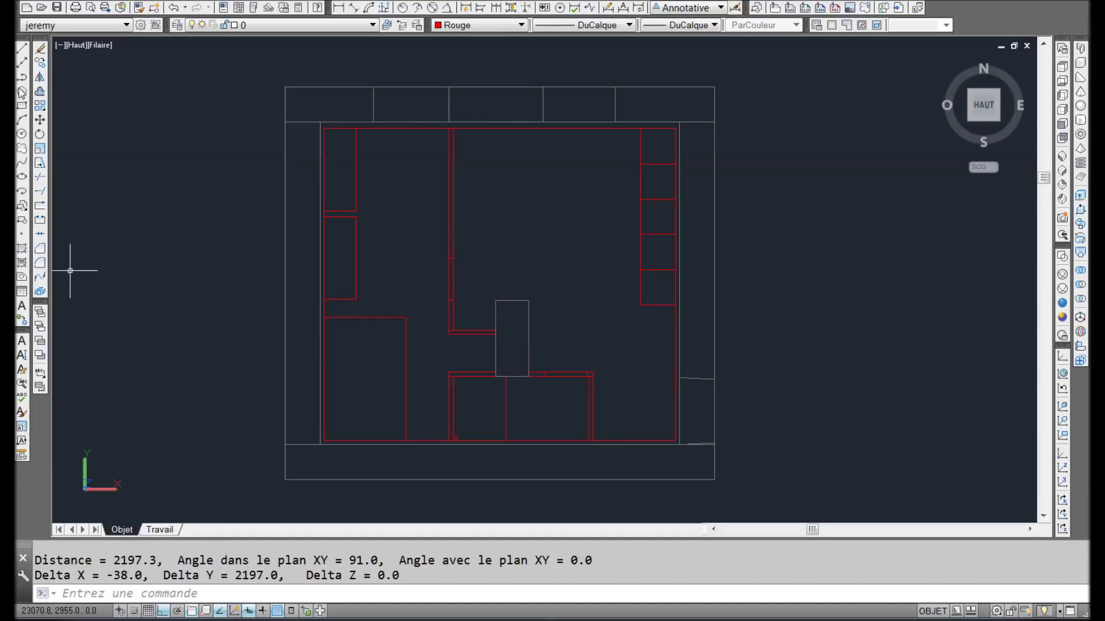
Step: Draw a polyline from the top of the vertical partition's 730 rectangle, 830 to the right and up to the top red outline
{"action": "left_click", "coordinate": [22, 81]}
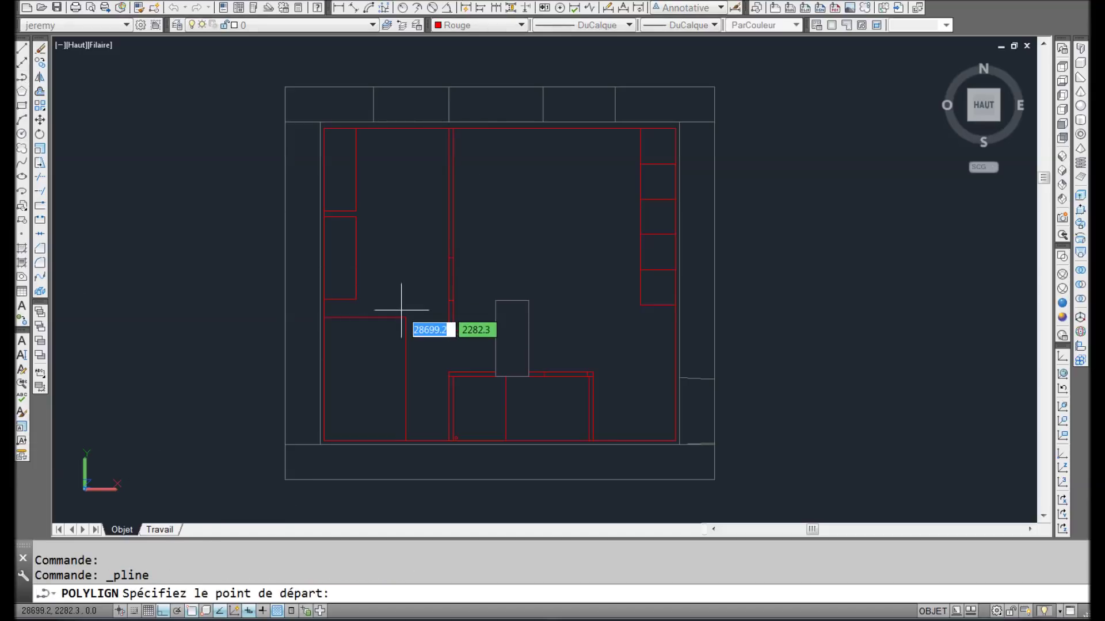
{"action": "left_click", "coordinate": [453, 257]}
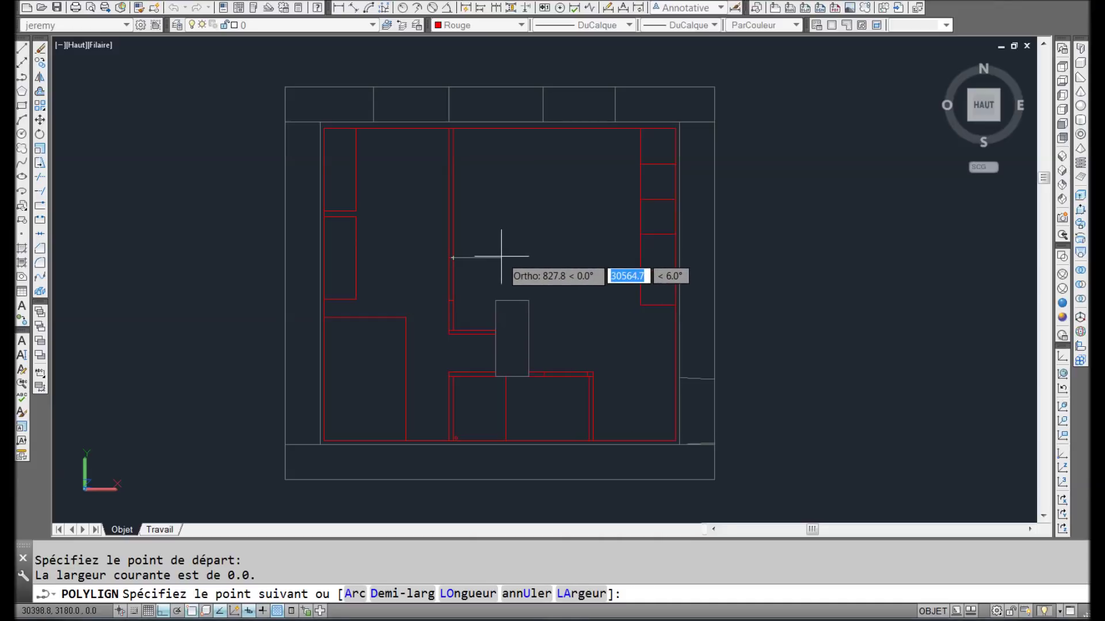
{"action": "type", "text": "830"}
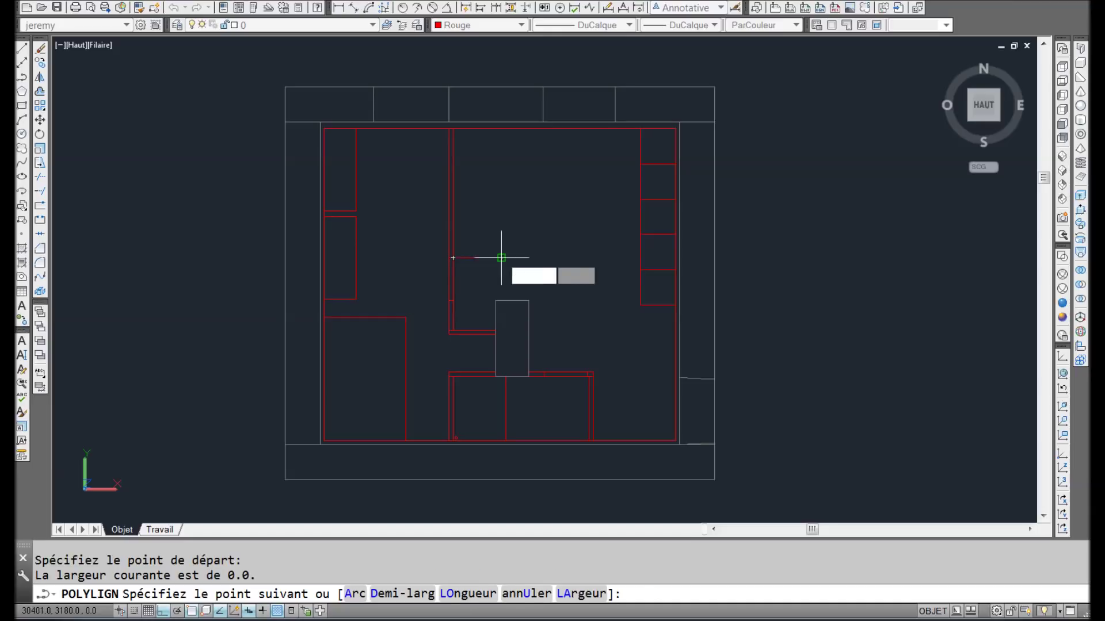
{"action": "key", "text": "Return"}
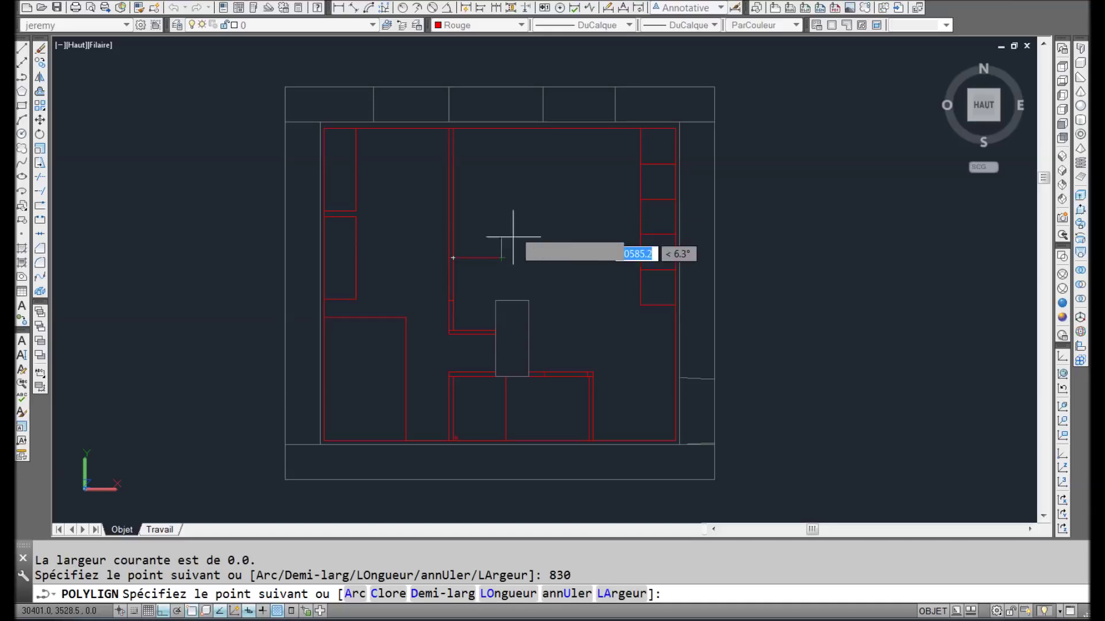
{"action": "left_click", "coordinate": [501, 128]}
{"action": "key", "text": "Return"}
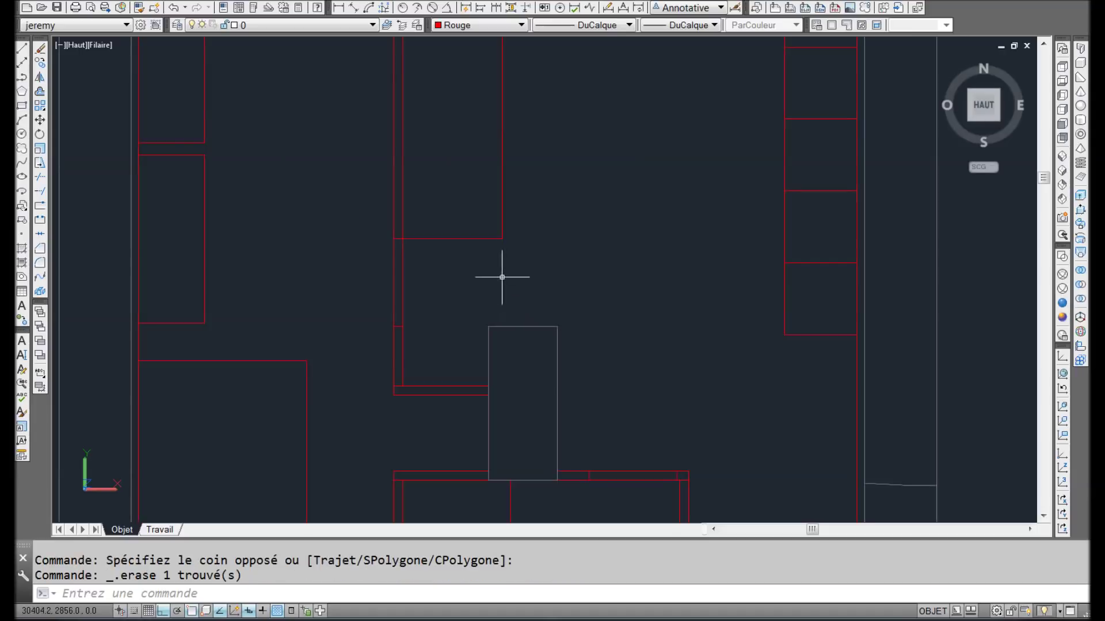
{"action": "scroll", "coordinate": [502, 276], "scroll_direction": "down", "scroll_amount": 4}
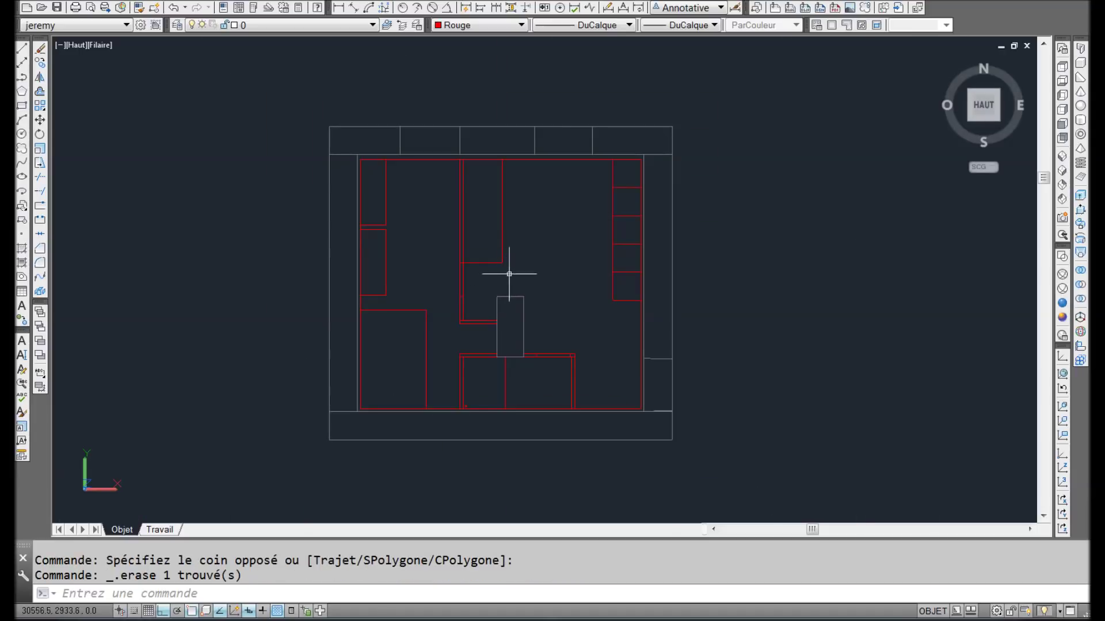
{"action": "middle_click_drag", "start_coordinate": [476, 230], "coordinate": [530, 222]}
{"action": "scroll", "coordinate": [540, 240], "scroll_direction": "up", "scroll_amount": 3}
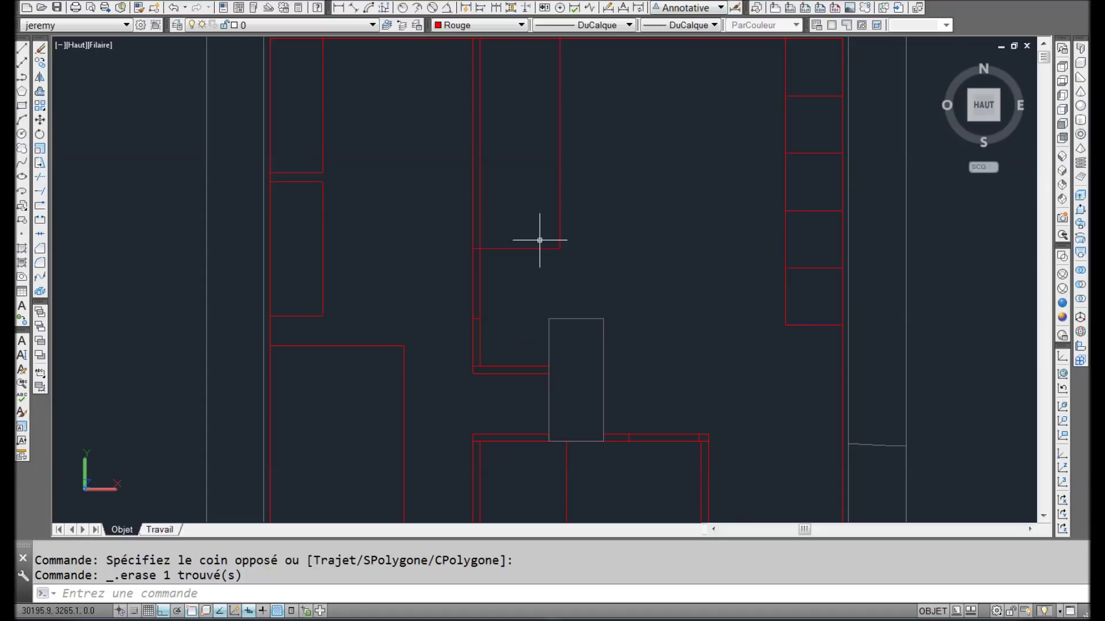
{"action": "scroll", "coordinate": [535, 259], "scroll_direction": "down", "scroll_amount": 5}
{"action": "scroll", "coordinate": [543, 251], "scroll_direction": "up", "scroll_amount": 2}
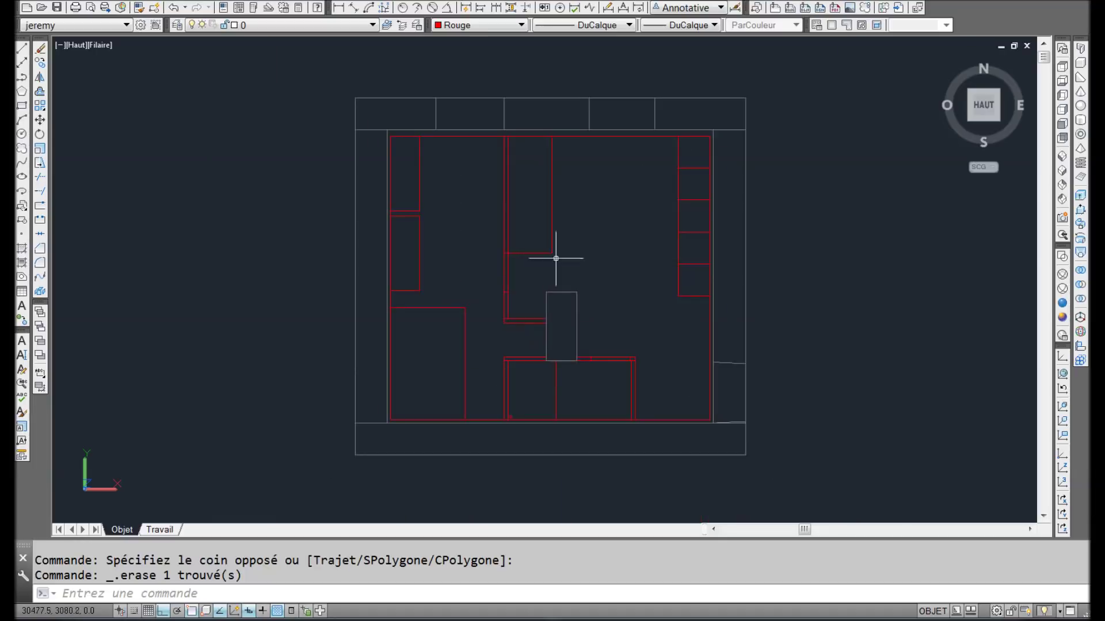
Step: Measure the height of the 830-wide outline from its lower right corner to the top red outline
{"action": "key", "text": "Return"}
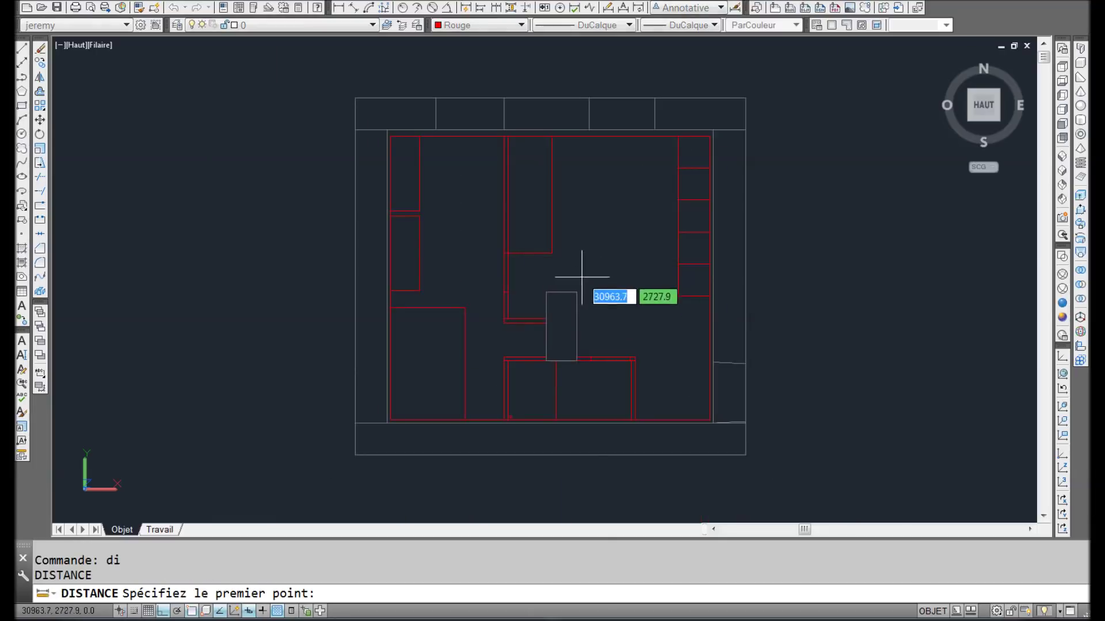
{"action": "left_click", "coordinate": [552, 253]}
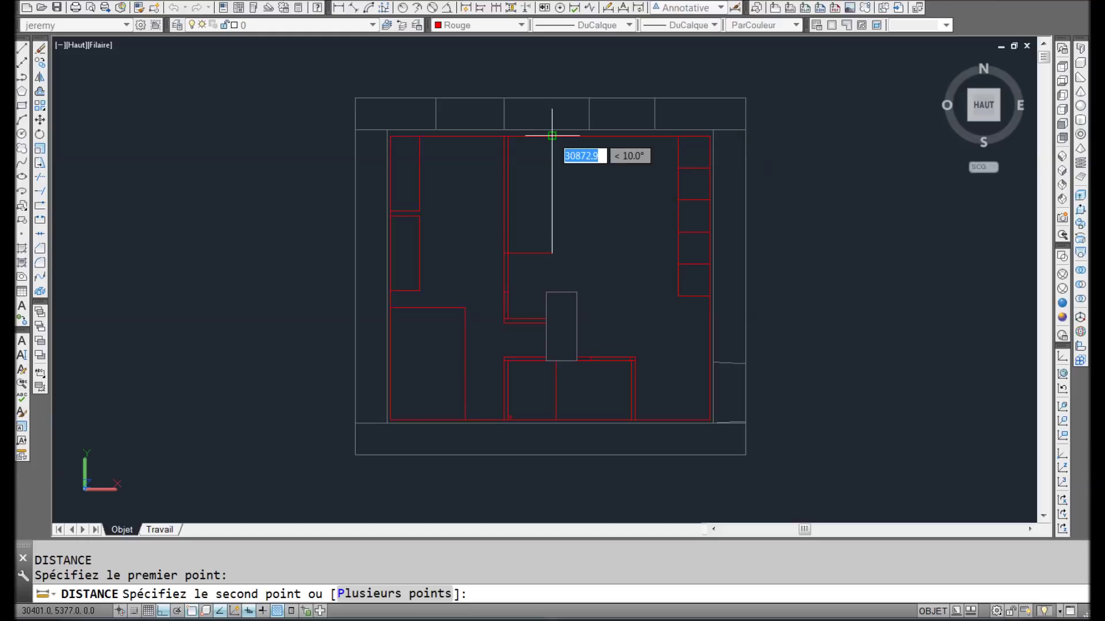
{"action": "left_click", "coordinate": [552, 136]}
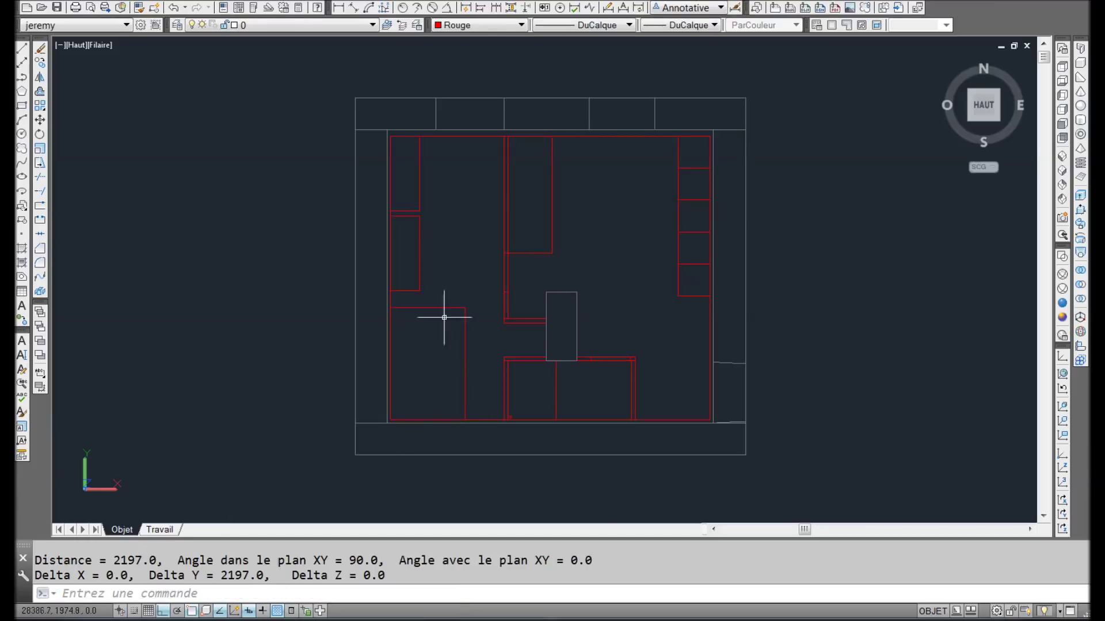
{"action": "key", "text": "Escape"}
Step: Rotate the 830-wide outline a quarter turn clockwise about its lower right corner so it lies horizontally
{"action": "left_click", "coordinate": [557, 256]}
{"action": "left_click", "coordinate": [547, 247]}
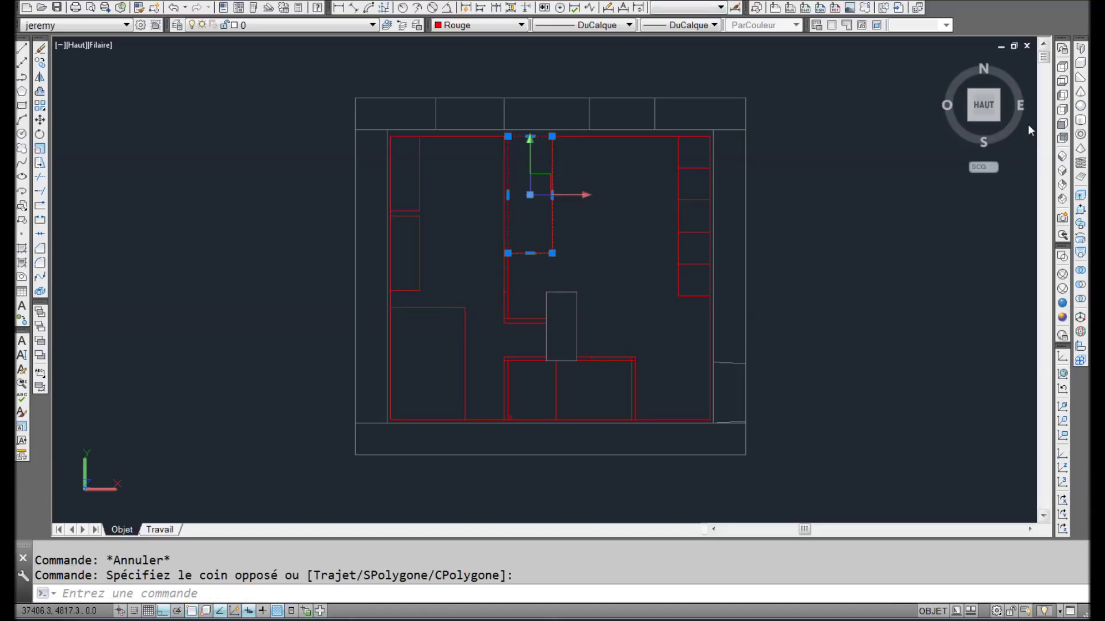
{"action": "left_click", "coordinate": [40, 134]}
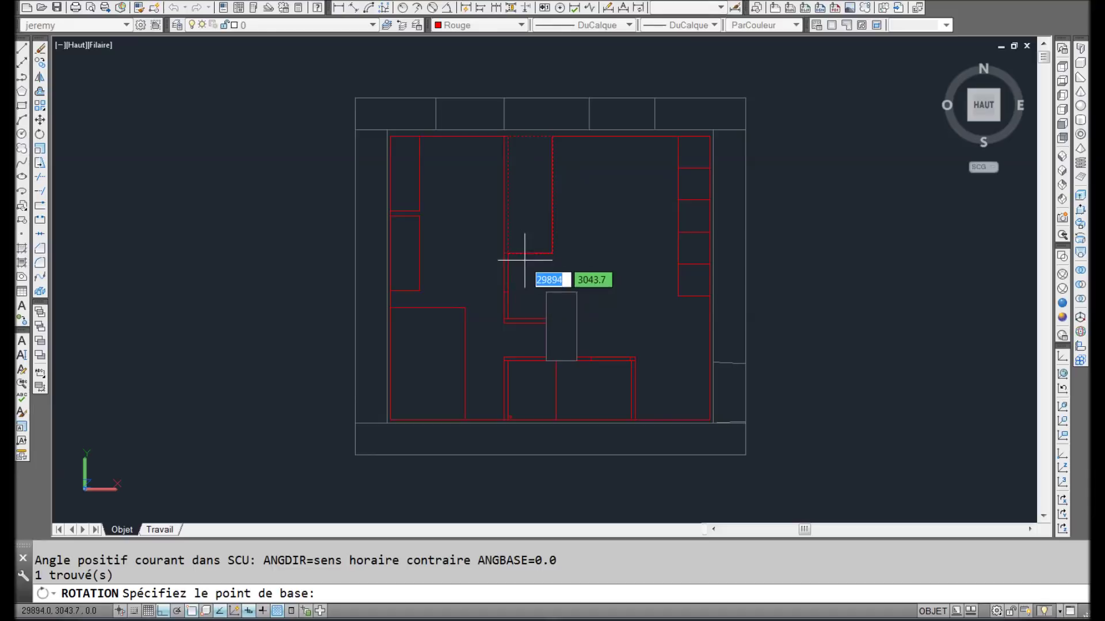
{"action": "left_click", "coordinate": [552, 253]}
{"action": "left_click", "coordinate": [561, 274]}
{"action": "left_click", "coordinate": [577, 263]}
Step: Move the rotated outline by its upper left corner into the corner between the vertical partition and the top red outline
{"action": "left_click", "coordinate": [558, 234]}
{"action": "left_click", "coordinate": [592, 289]}
{"action": "type", "text": "dp"}
{"action": "key", "text": "Return"}
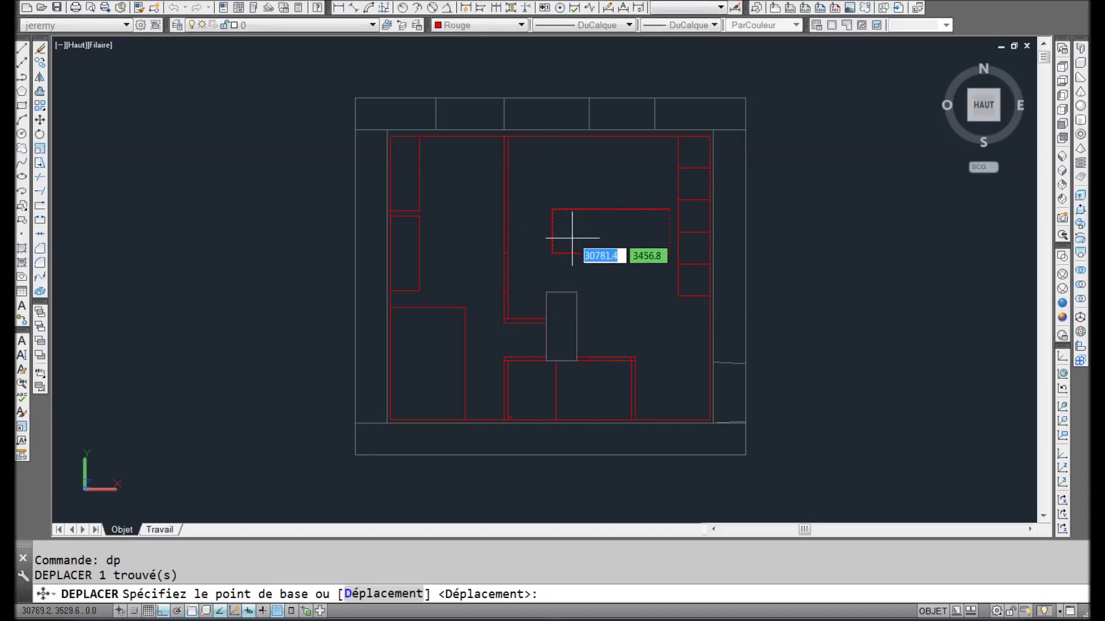
{"action": "left_click", "coordinate": [548, 209]}
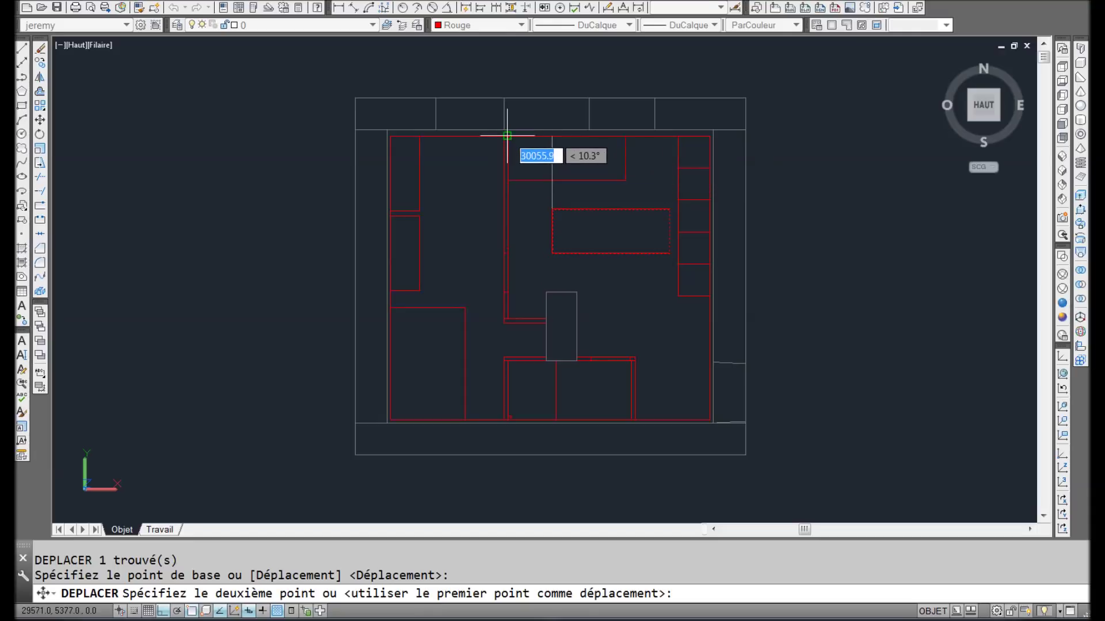
{"action": "left_click", "coordinate": [508, 137]}
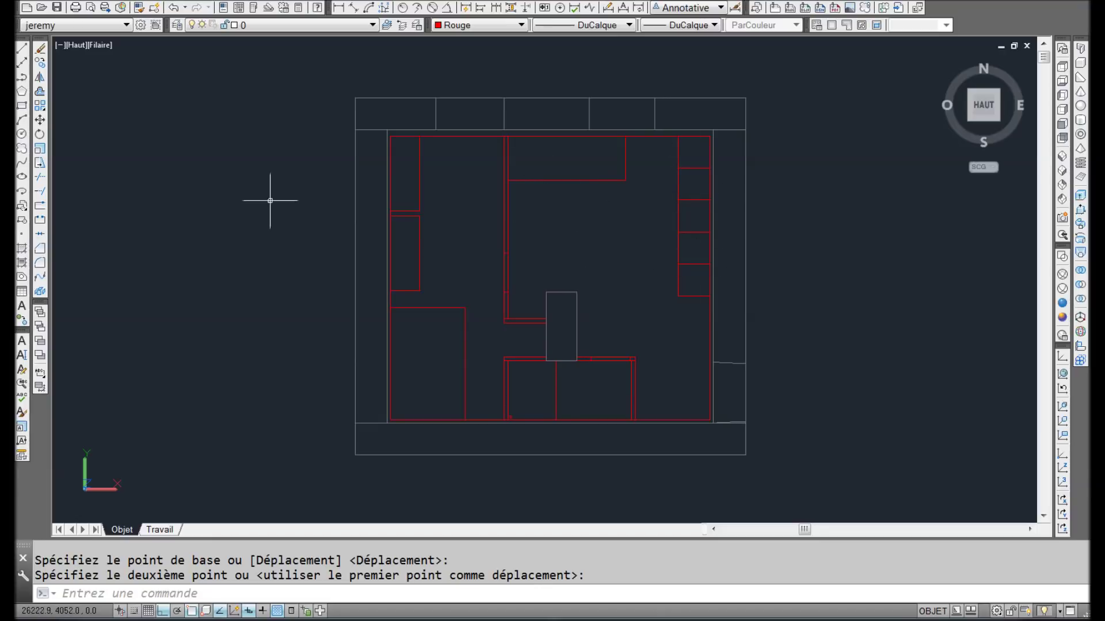
Step: Draw a guide polyline 500 to the right and 500 down in the open area below the moved outline
{"action": "left_click", "coordinate": [21, 79]}
{"action": "left_click", "coordinate": [521, 212]}
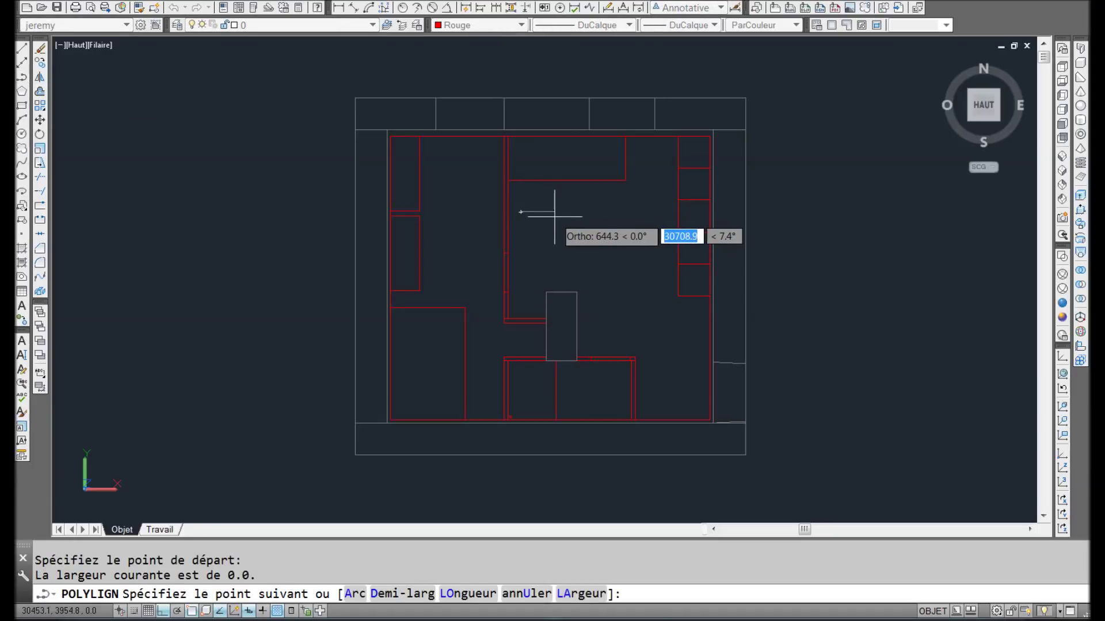
{"action": "type", "text": "500"}
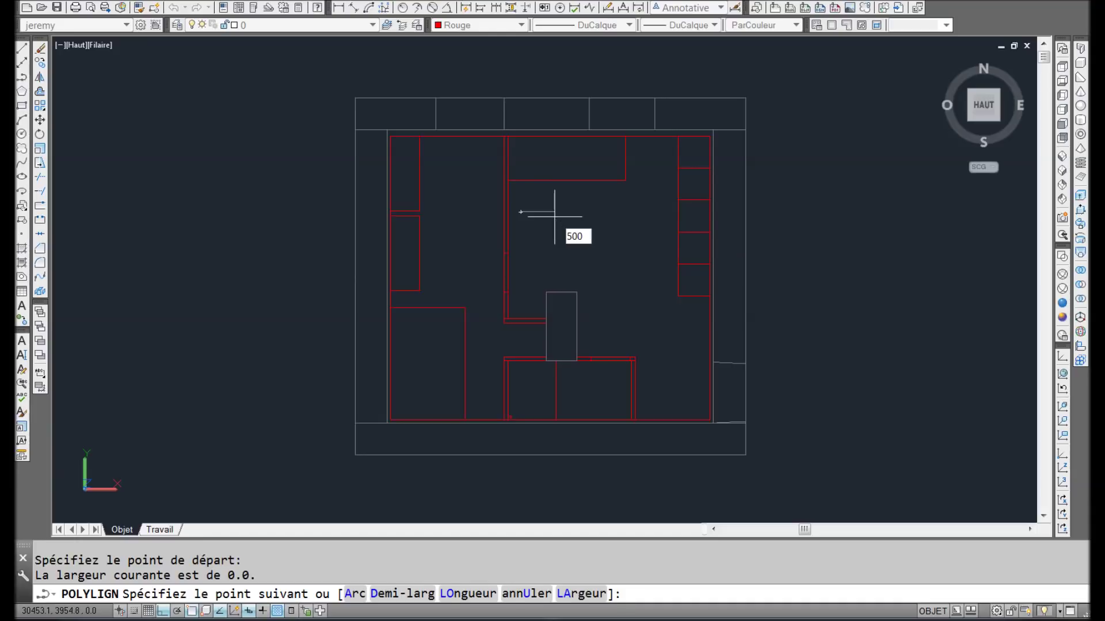
{"action": "key", "text": "Return"}
{"action": "type", "text": "500"}
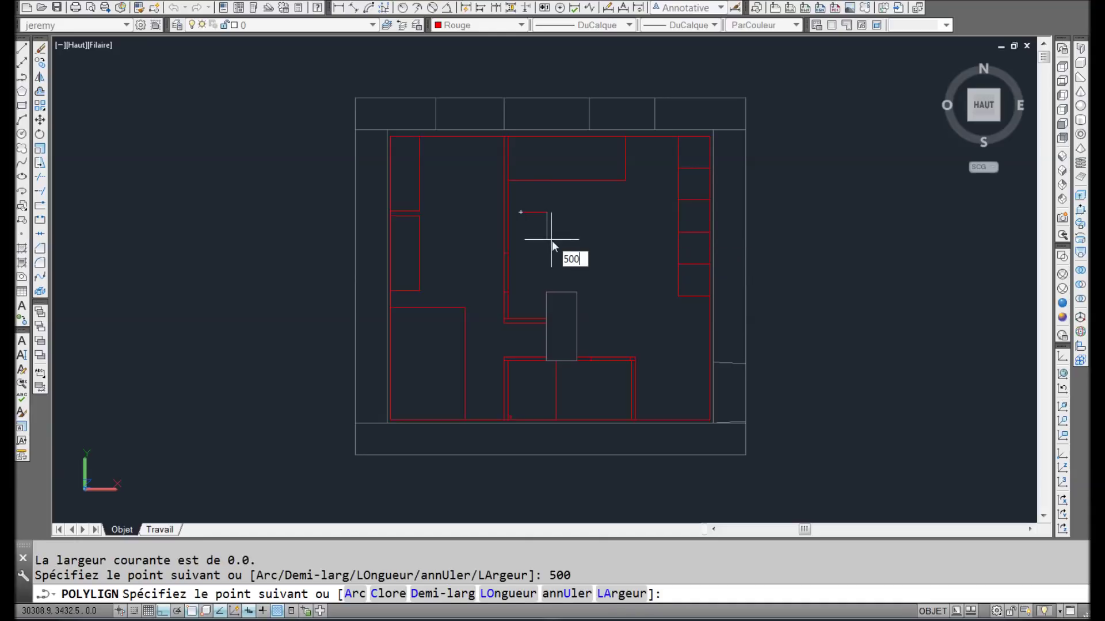
{"action": "key", "text": "Return"}
{"action": "key", "text": "Return"}
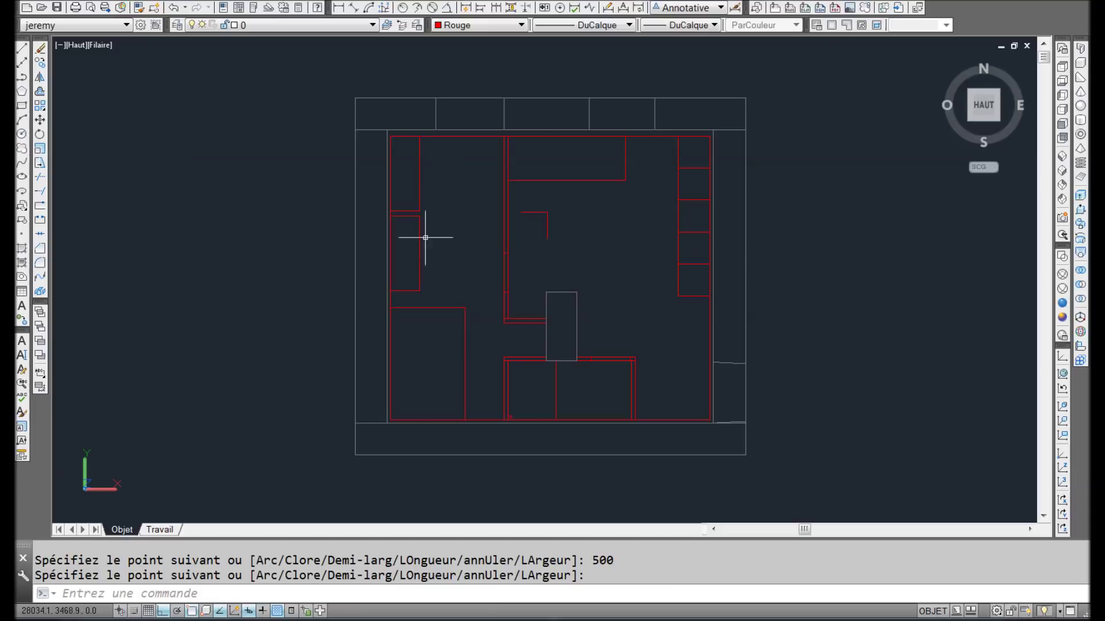
Step: Draw a 500 by 500 square between the two ends of the guide polyline
{"action": "left_click", "coordinate": [23, 108]}
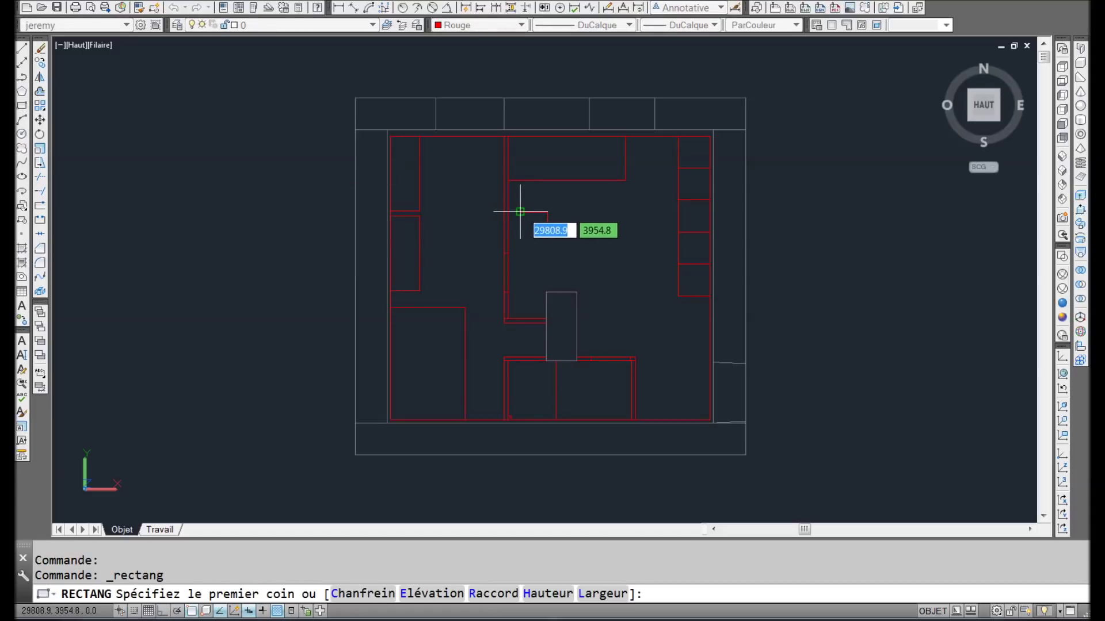
{"action": "left_click", "coordinate": [521, 213]}
{"action": "left_click", "coordinate": [545, 239]}
Step: Move the 500 square by its left edge's midpoint onto the vertical partition's right face, just below the horizontal outline
{"action": "left_click", "coordinate": [536, 233]}
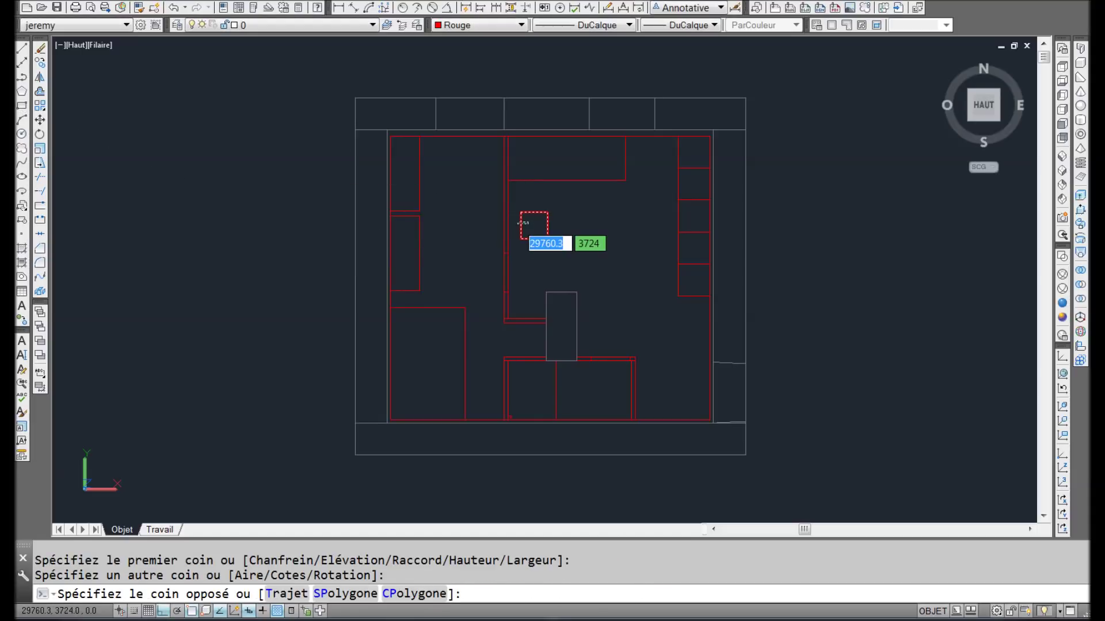
{"action": "left_click", "coordinate": [512, 242]}
{"action": "type", "text": "dp"}
{"action": "key", "text": "Return"}
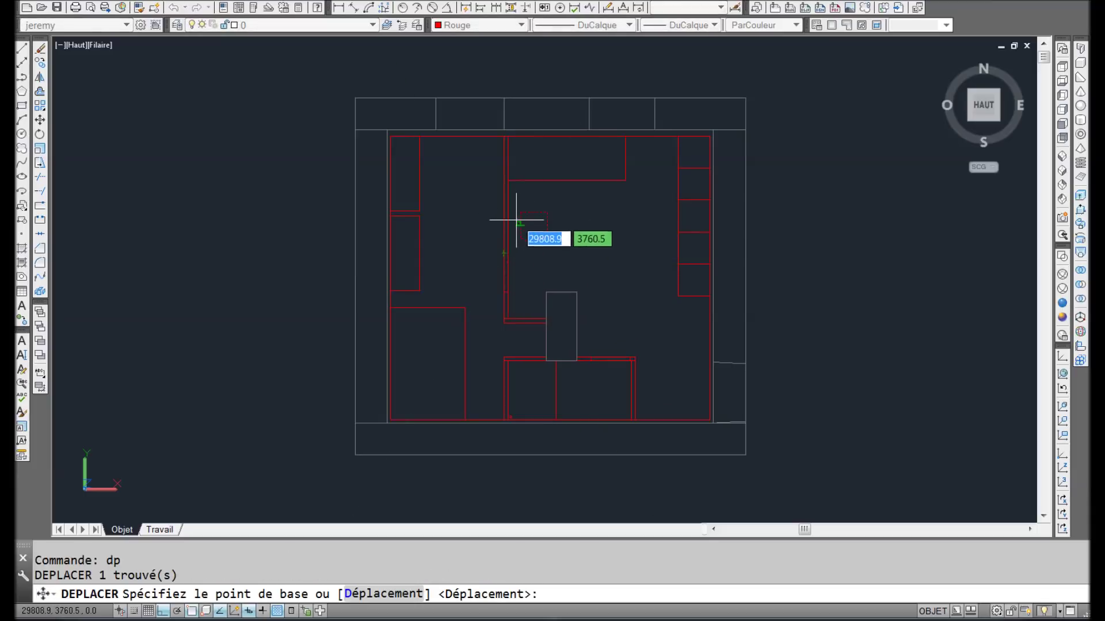
{"action": "left_click", "coordinate": [520, 225]}
{"action": "left_click", "coordinate": [508, 214]}
Step: Delete the leftover L-shaped guide polyline beside the square
{"action": "left_click", "coordinate": [561, 214]}
{"action": "left_click", "coordinate": [532, 219]}
{"action": "key", "text": "Delete"}
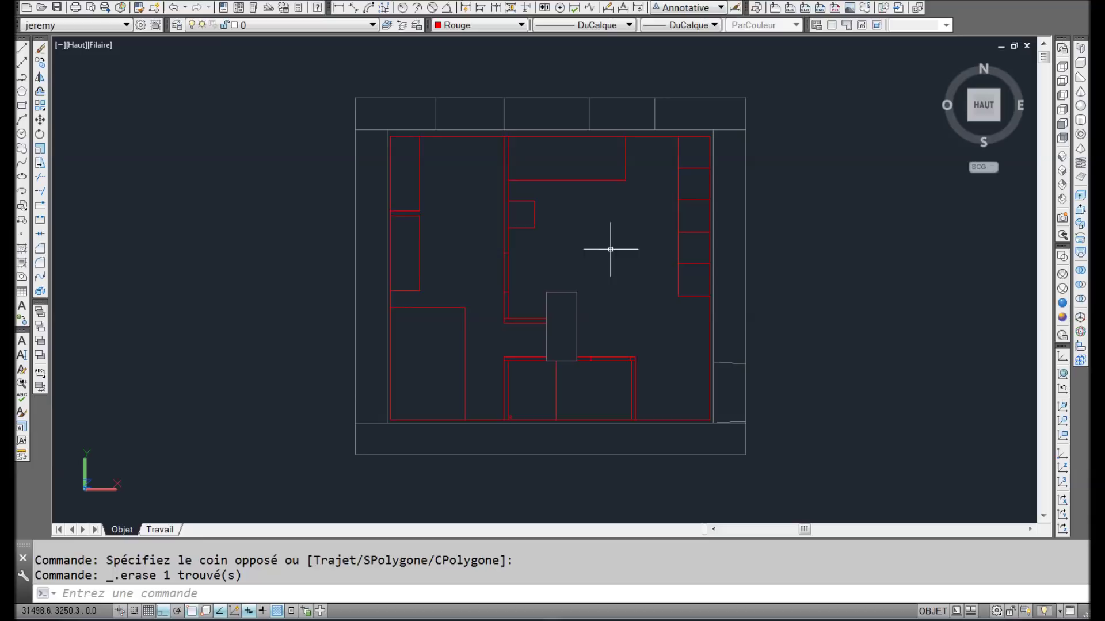
Step: Draw a circle of radius 500 in the open area between the 500 square and the right-hand column of squares
{"action": "left_click", "coordinate": [22, 134]}
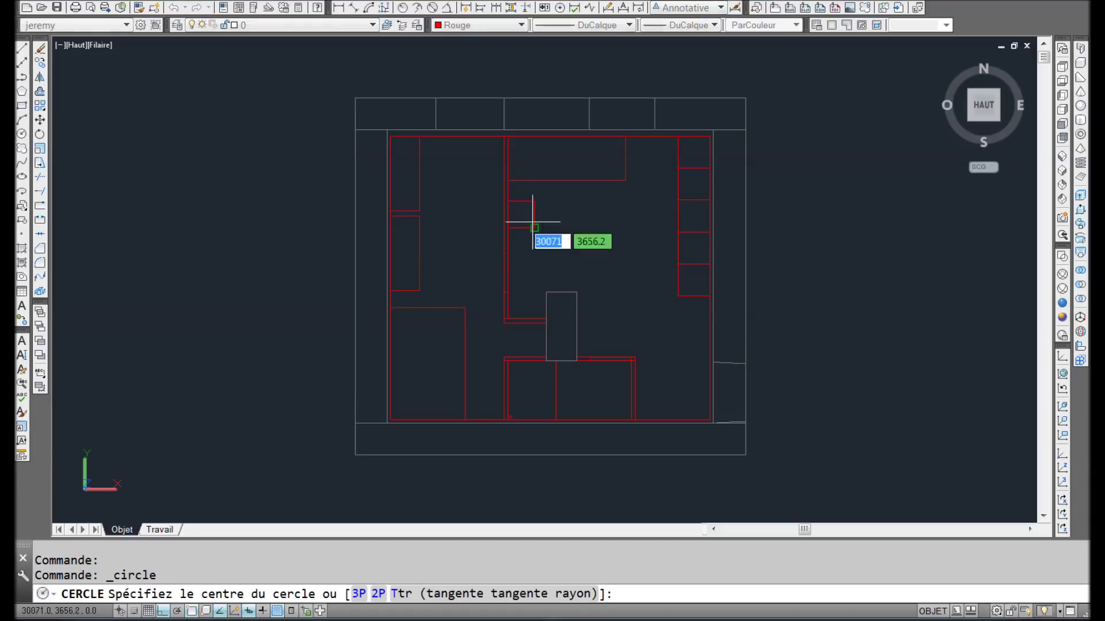
{"action": "left_click", "coordinate": [606, 240]}
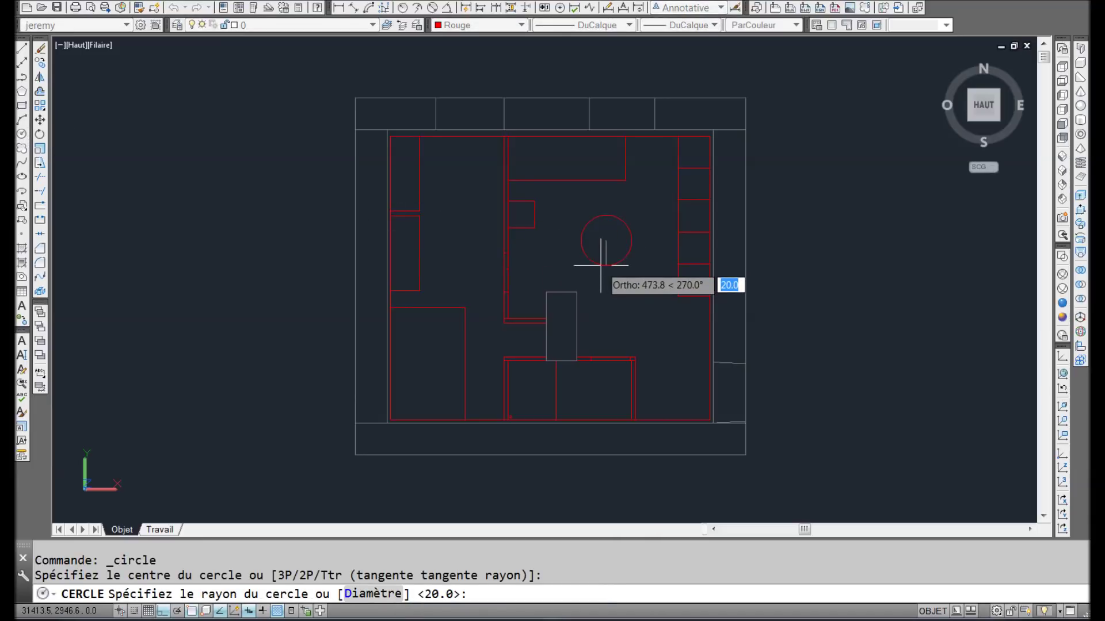
{"action": "type", "text": "500"}
{"action": "key", "text": "Return"}
{"action": "left_click", "coordinate": [631, 282]}
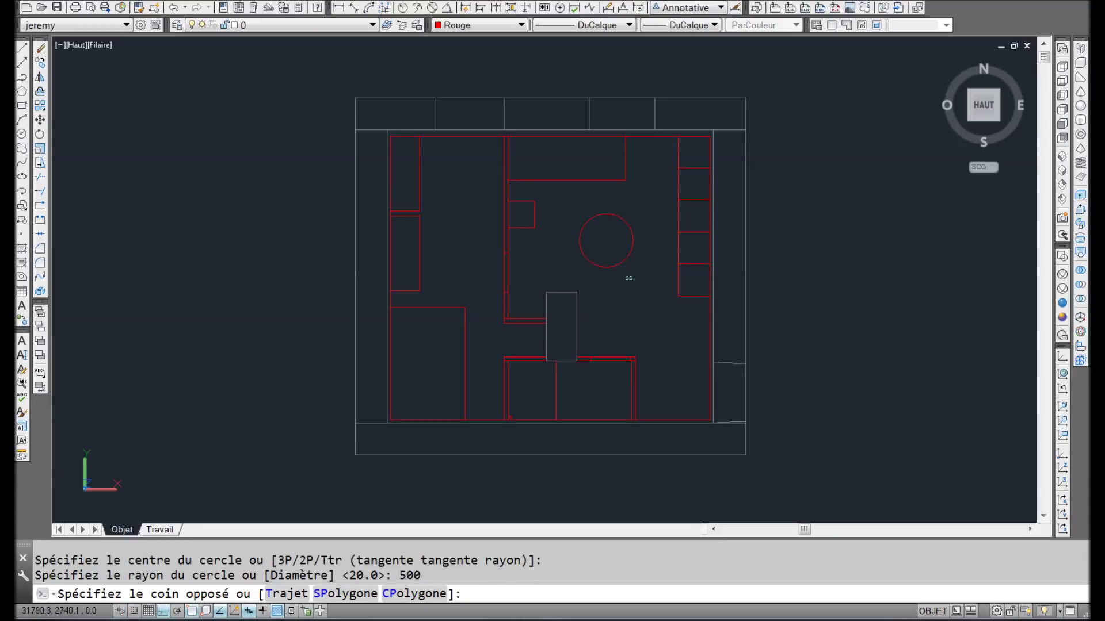
{"action": "left_click", "coordinate": [606, 254]}
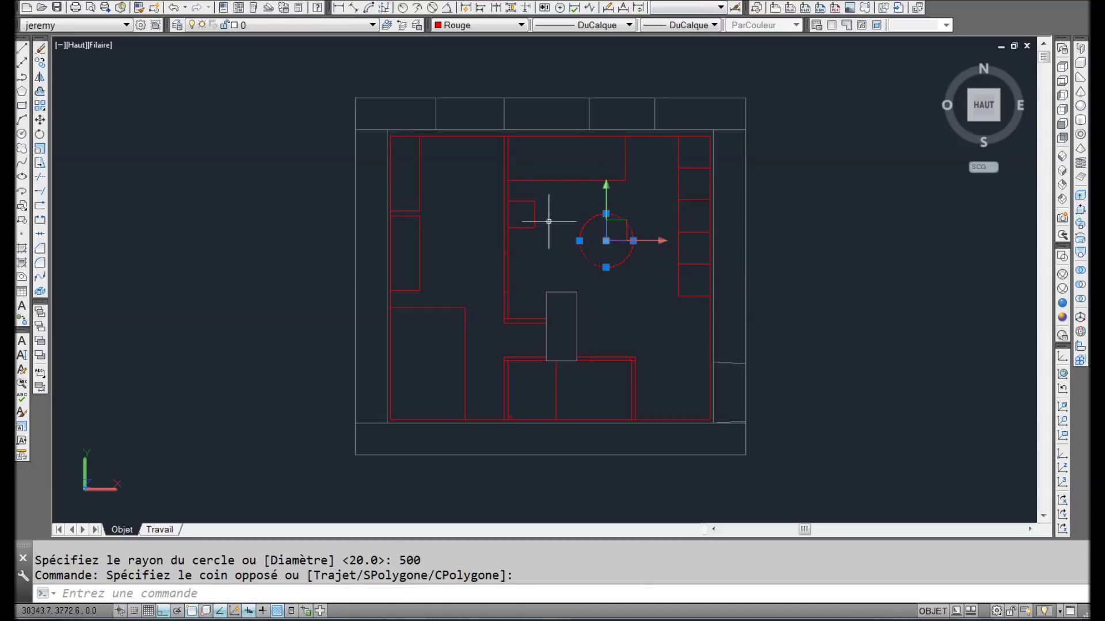
{"action": "key", "text": "Escape"}
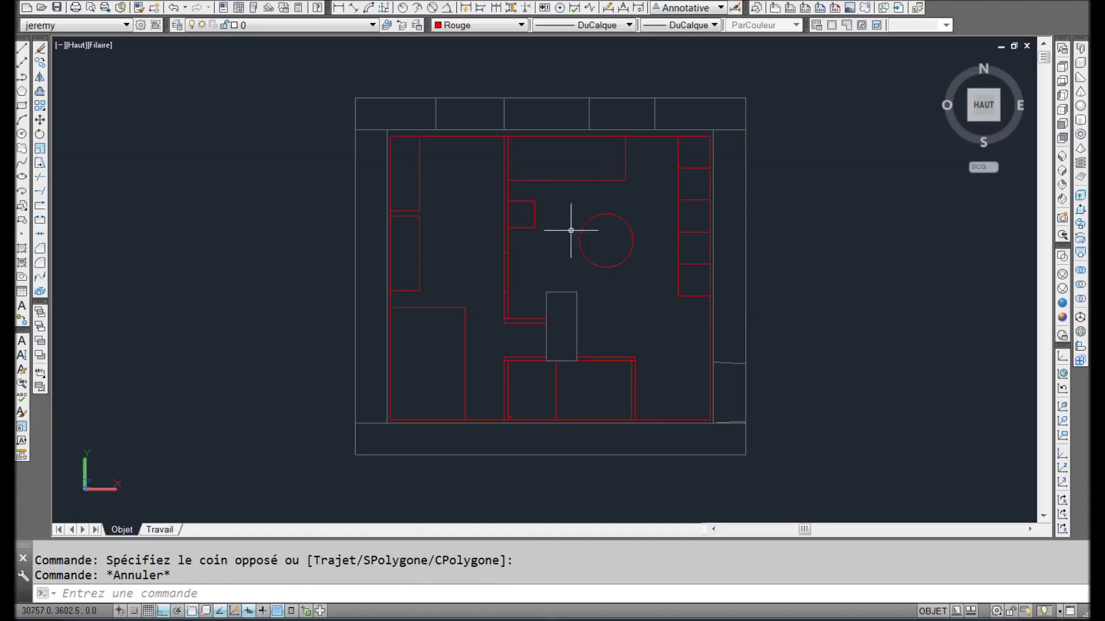
{"action": "left_click", "coordinate": [618, 282]}
{"action": "left_click", "coordinate": [604, 255]}
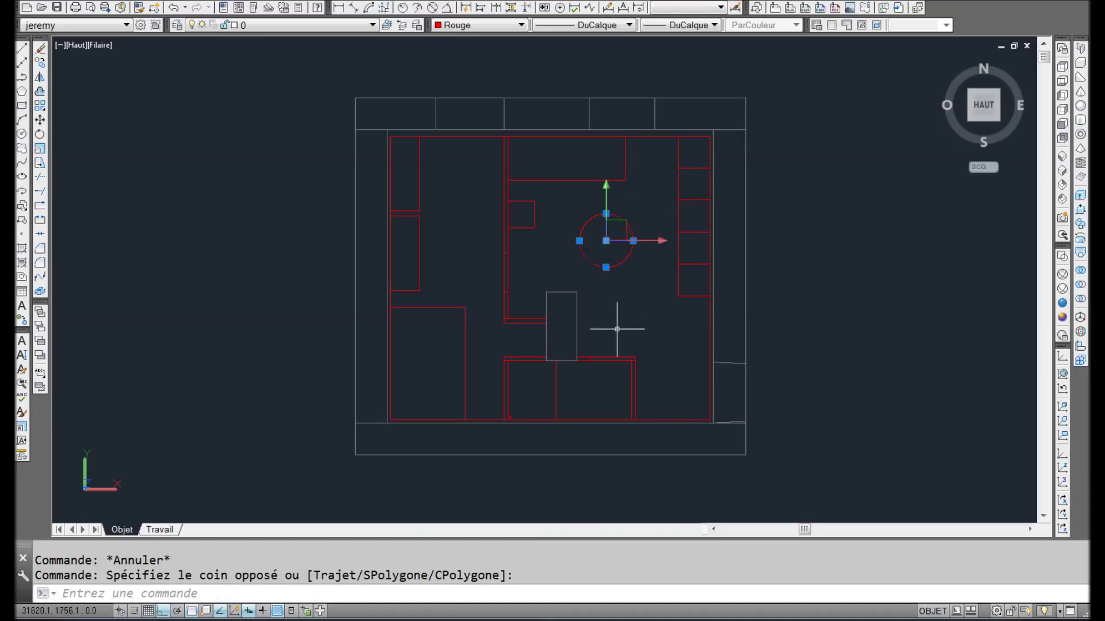
{"action": "type", "text": "dp"}
{"action": "key", "text": "Return"}
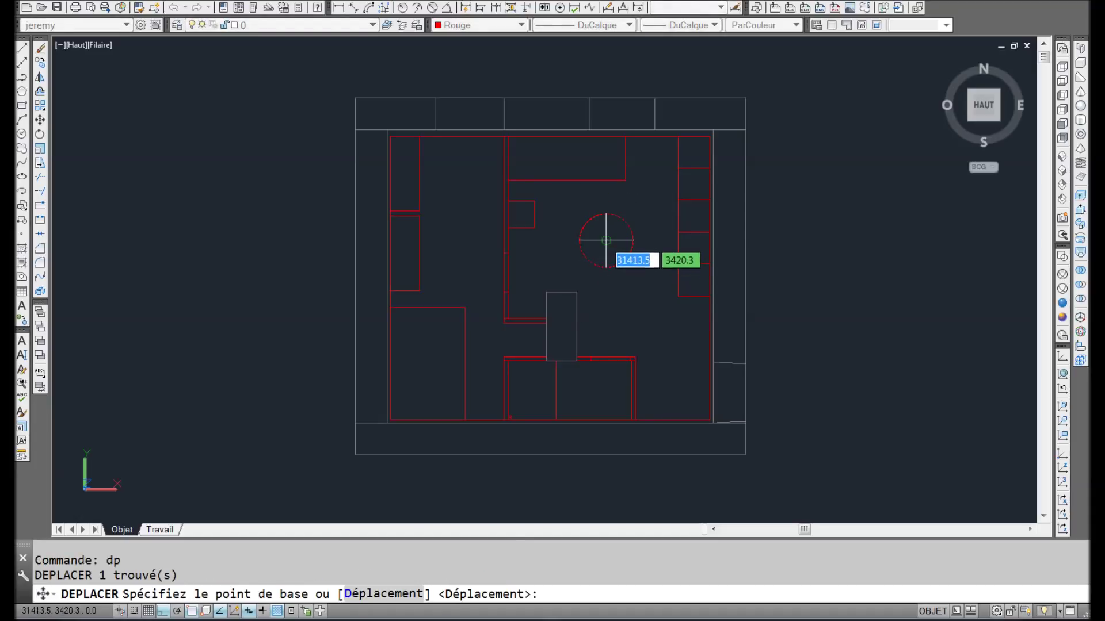
{"action": "left_click", "coordinate": [605, 240]}
{"action": "key", "text": "F8"}
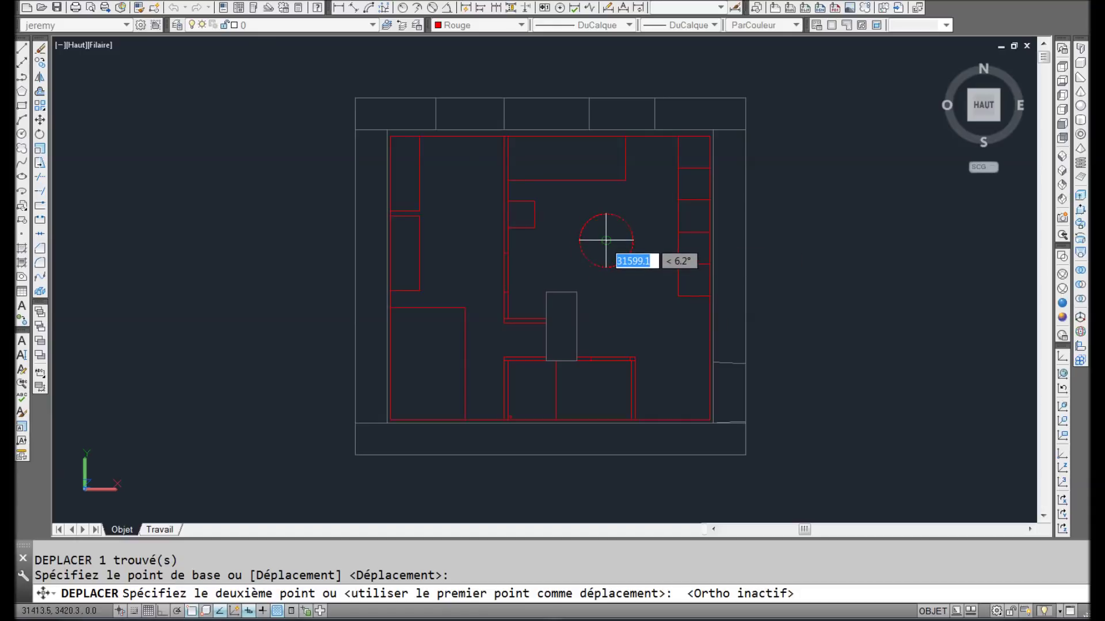
{"action": "key", "text": "Escape"}
Step: Measure the gaps from the circle to the horizontal outline above it and to the grey rectangle's upper right corner
{"action": "scroll", "coordinate": [581, 175], "scroll_direction": "down", "scroll_amount": 1}
{"action": "scroll", "coordinate": [612, 175], "scroll_direction": "up", "scroll_amount": 2}
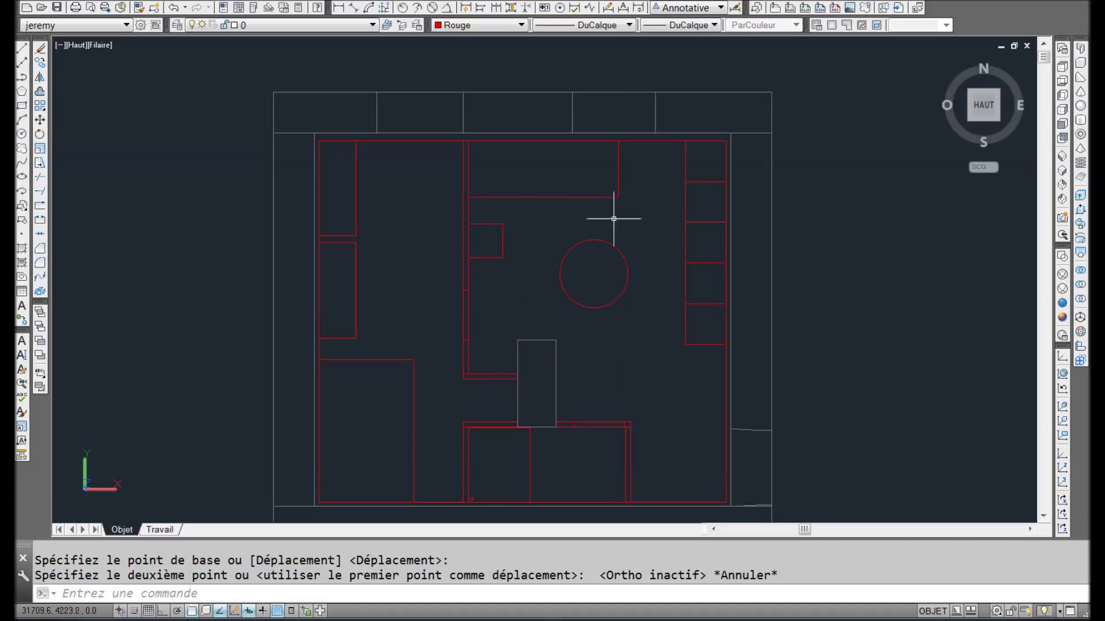
{"action": "type", "text": "di"}
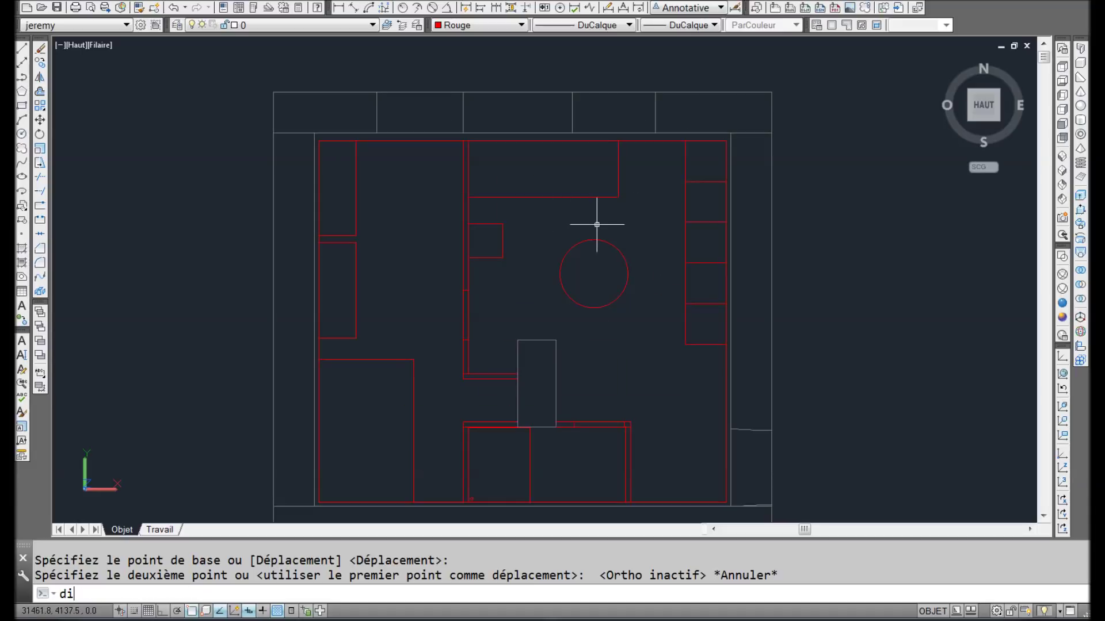
{"action": "key", "text": "Return"}
{"action": "left_click", "coordinate": [593, 240]}
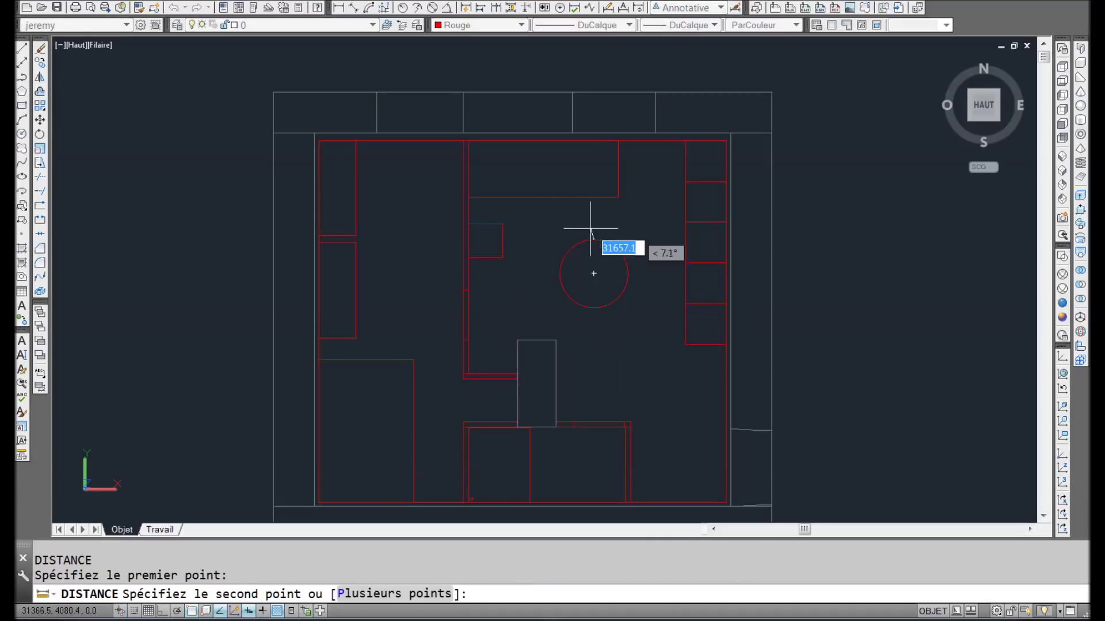
{"action": "left_click", "coordinate": [591, 197]}
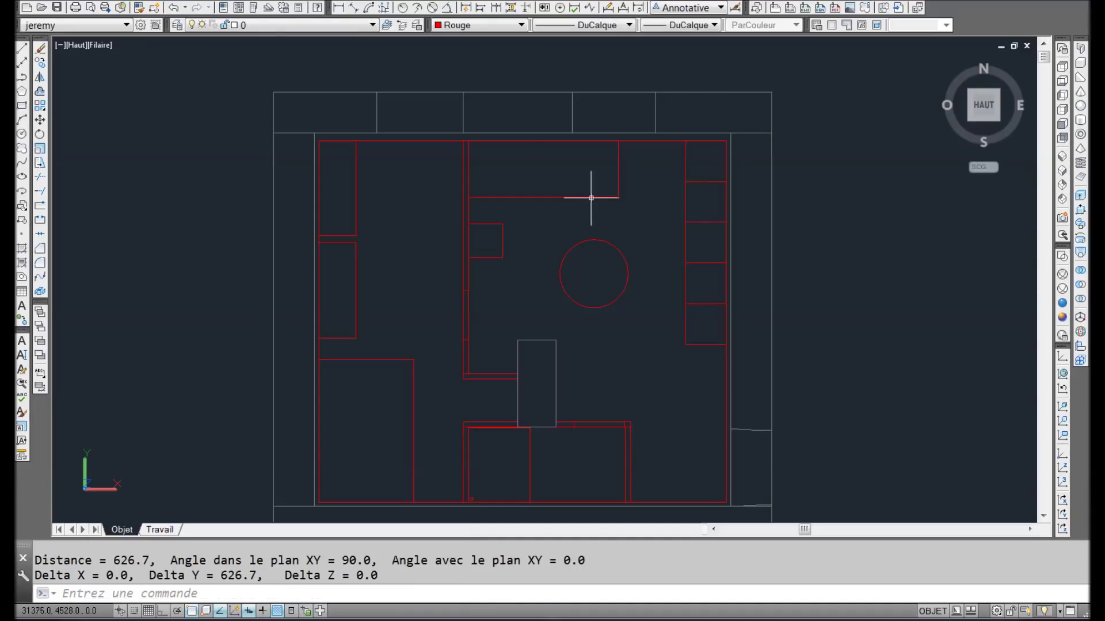
{"action": "key", "text": "Return"}
{"action": "left_click", "coordinate": [580, 306]}
{"action": "left_click", "coordinate": [556, 341]}
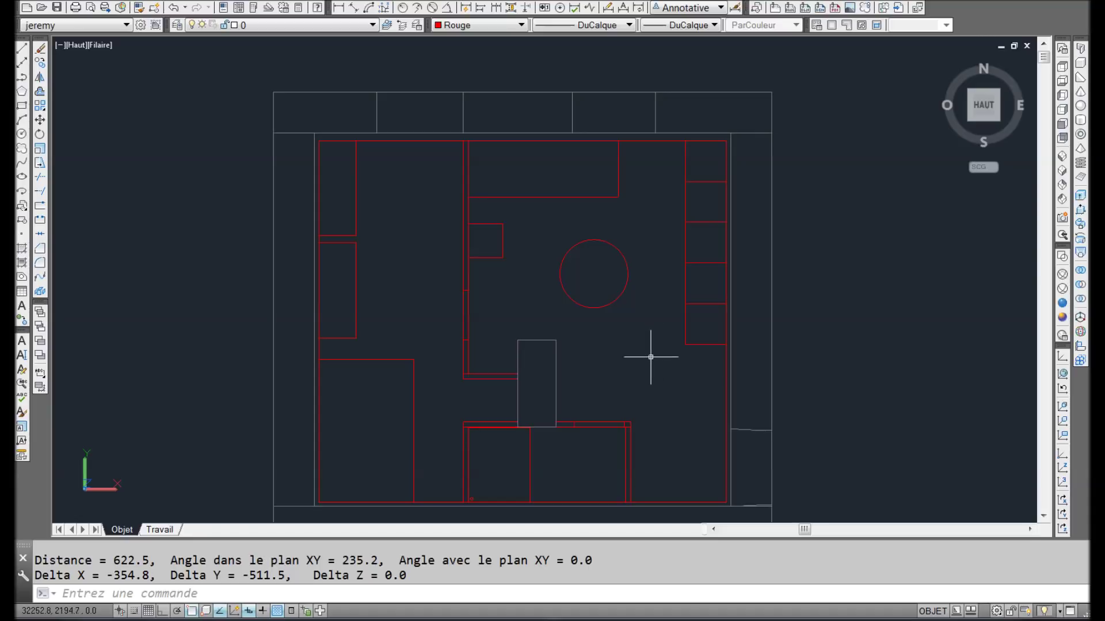
Step: Move the horizontal partition on the grey rectangle's right side straight up by 350
{"action": "mouse_move", "coordinate": [645, 369]}
{"action": "middle_mouse_down"}
{"action": "mouse_move", "coordinate": [666, 299]}
{"action": "mouse_move", "coordinate": [706, 316]}
{"action": "mouse_move", "coordinate": [656, 293]}
{"action": "middle_mouse_up"}
{"action": "scroll", "coordinate": [656, 292], "scroll_direction": "up", "scroll_amount": 1}
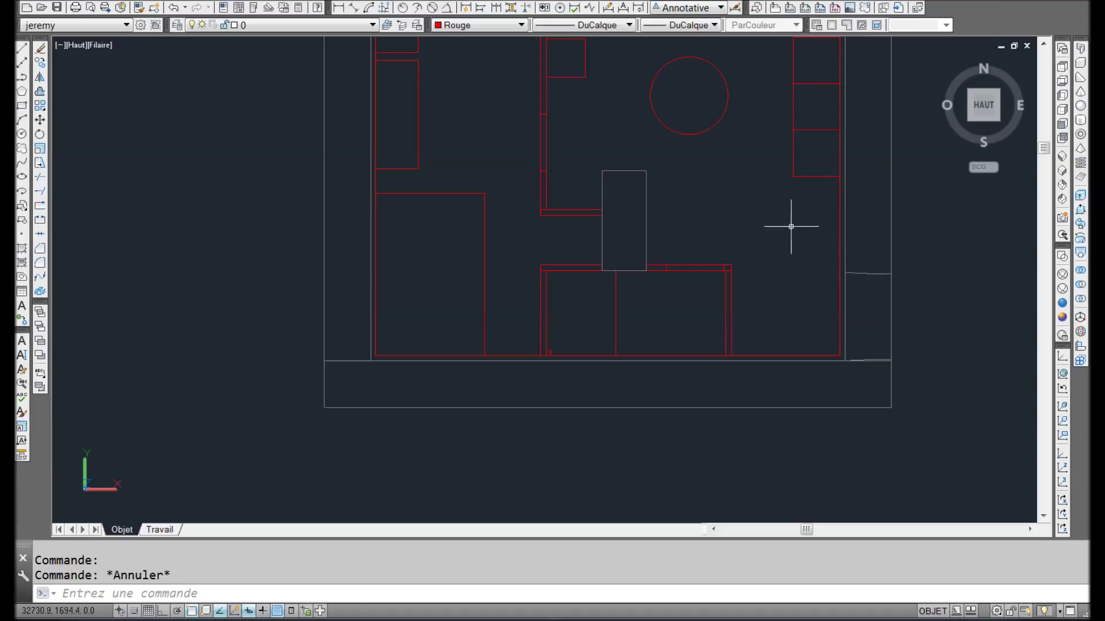
{"action": "scroll", "coordinate": [648, 260], "scroll_direction": "up", "scroll_amount": 3}
{"action": "left_click", "coordinate": [667, 267]}
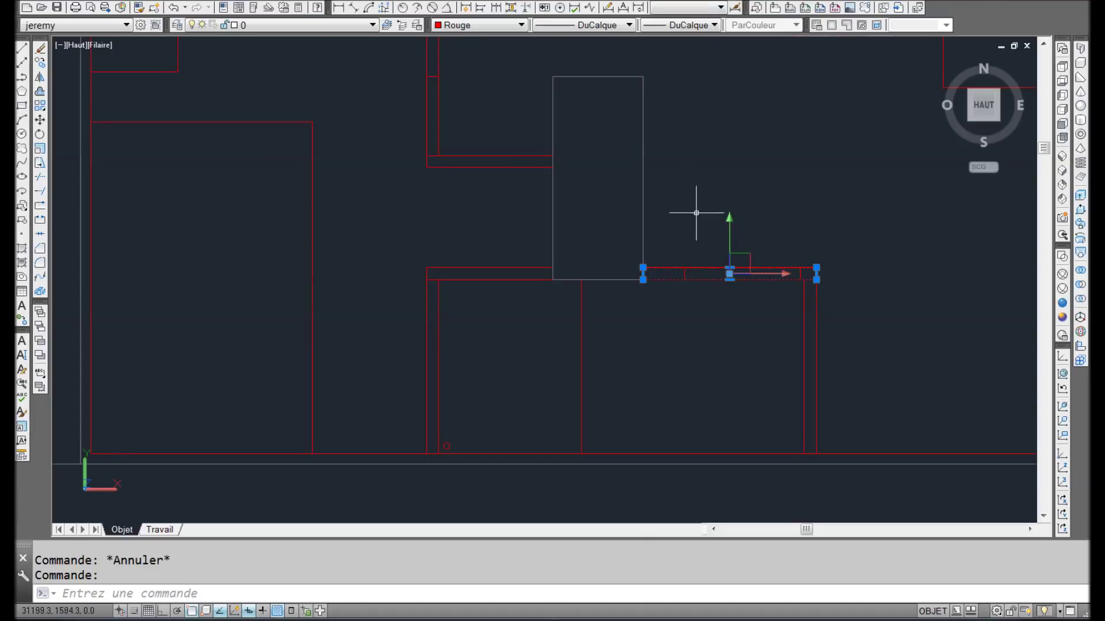
{"action": "type", "text": "dp"}
{"action": "key", "text": "Return"}
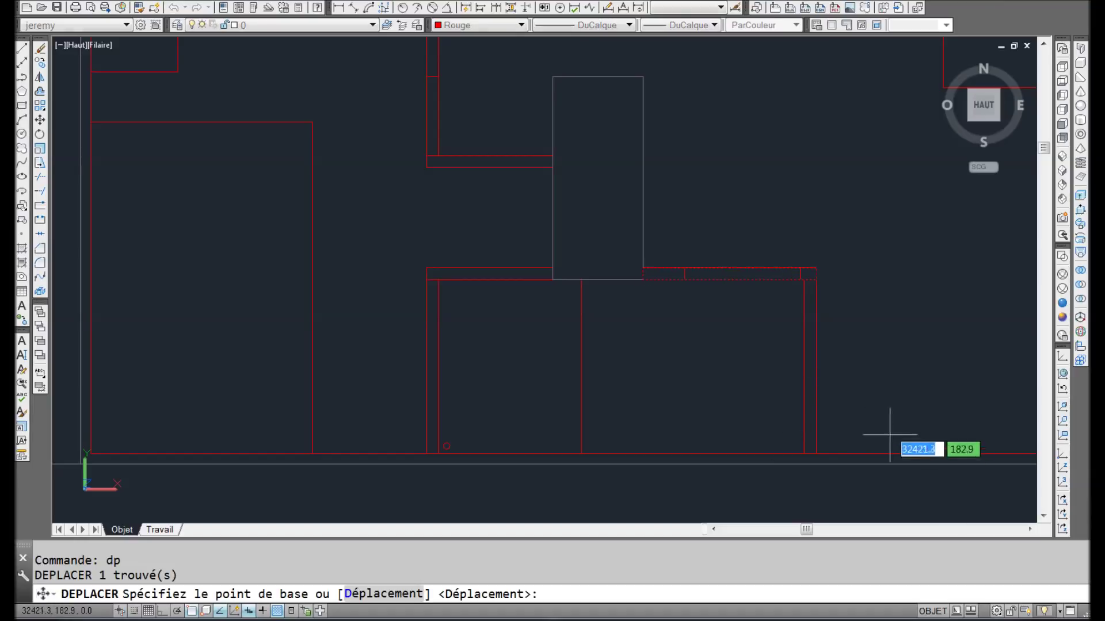
{"action": "left_click", "coordinate": [900, 396]}
{"action": "key", "text": "F8"}
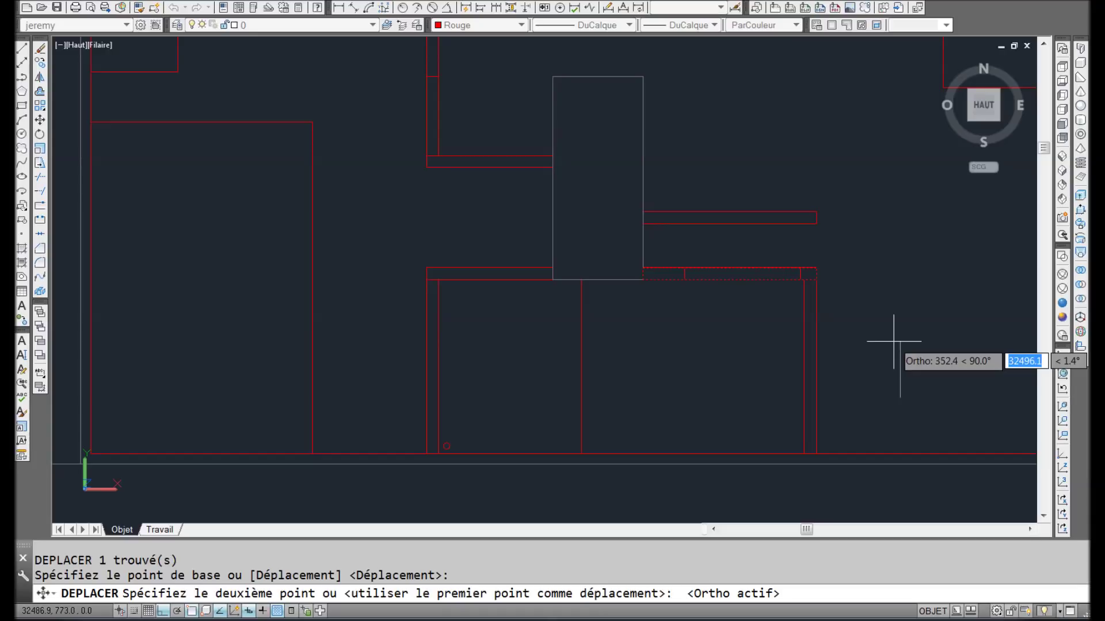
{"action": "type", "text": "350"}
{"action": "key", "text": "Return"}
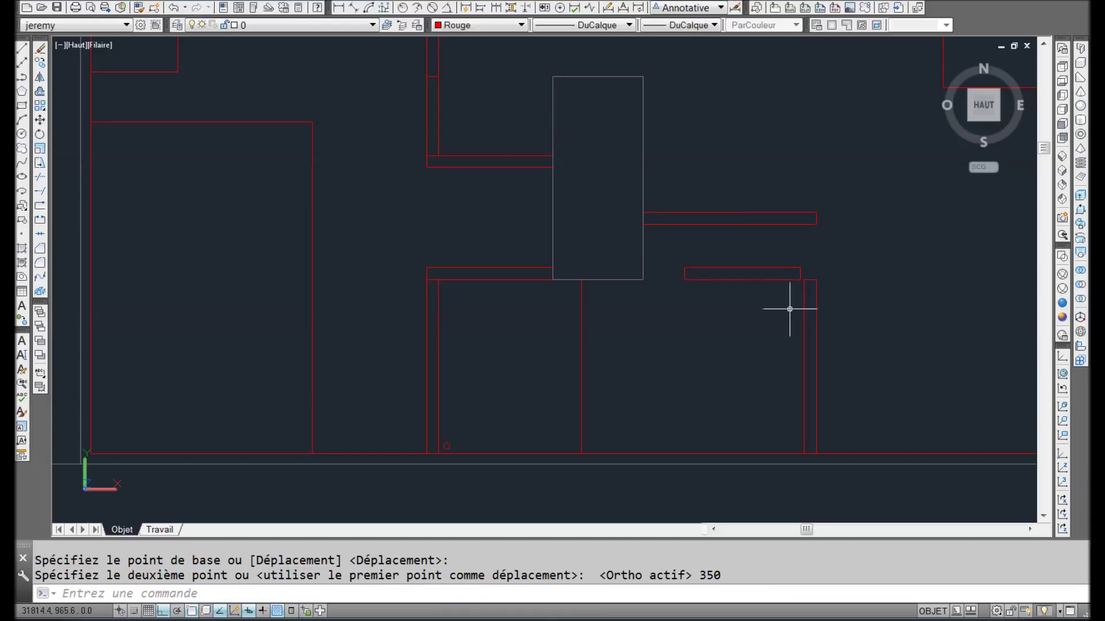
Step: Move the loose short horizontal partition down against the inner face of the vertical partition, just below its upper end
{"action": "type", "text": "dp"}
{"action": "key", "text": "Return"}
{"action": "left_click", "coordinate": [802, 280]}
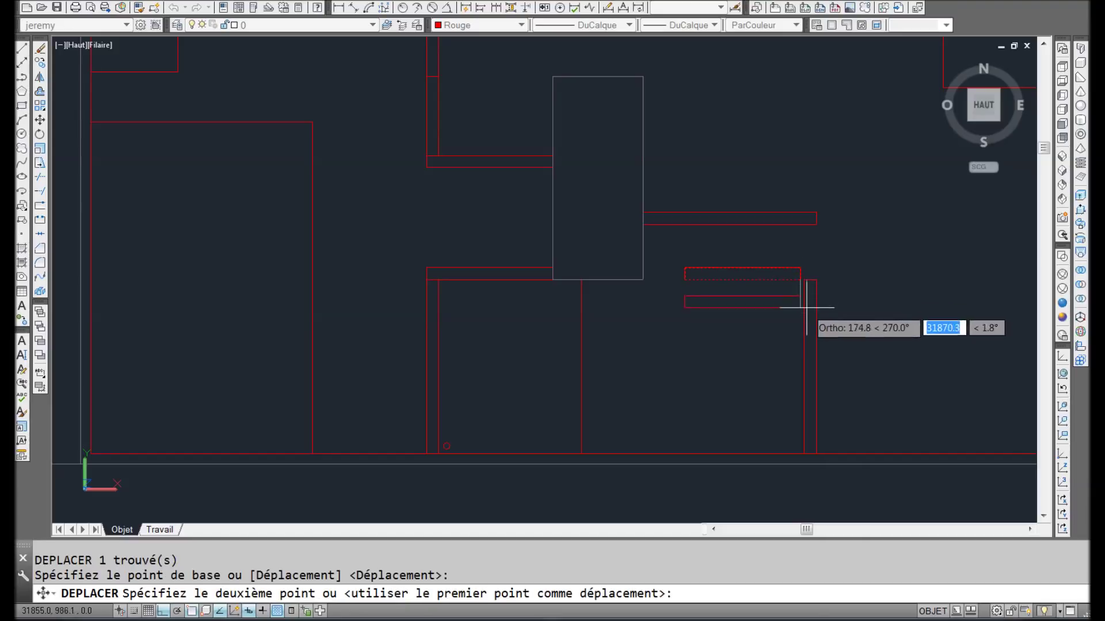
{"action": "left_click", "coordinate": [801, 318]}
Step: Rotate the short partition about its lower right corner so it slopes diagonally up toward the horizontal partition
{"action": "left_click_drag", "start_coordinate": [805, 300], "coordinate": [740, 326]}
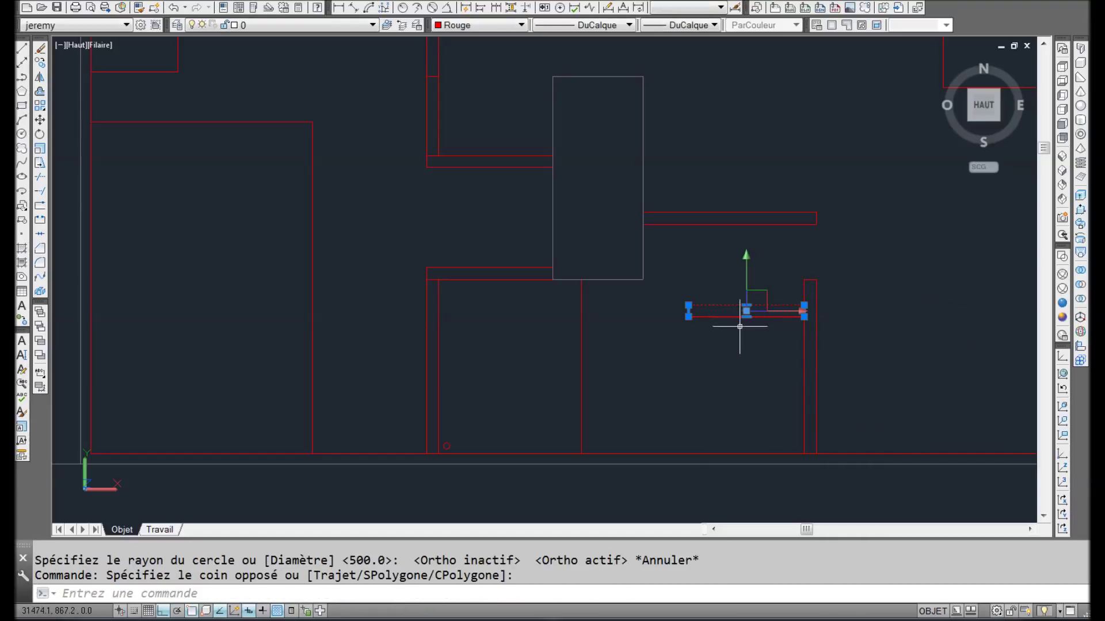
{"action": "left_click", "coordinate": [40, 135]}
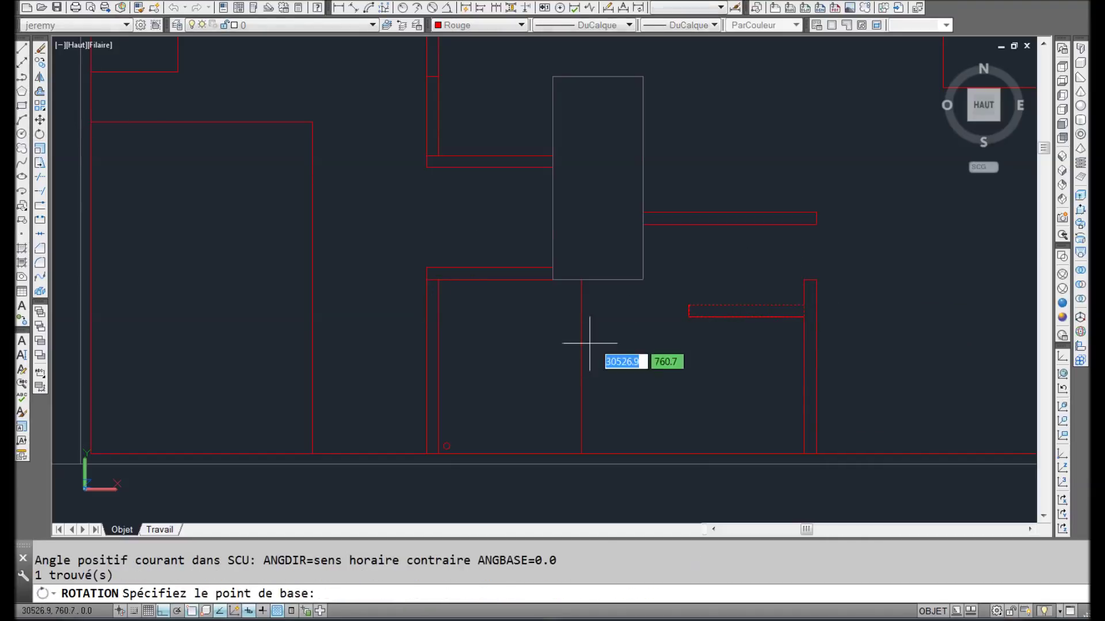
{"action": "left_click", "coordinate": [804, 316]}
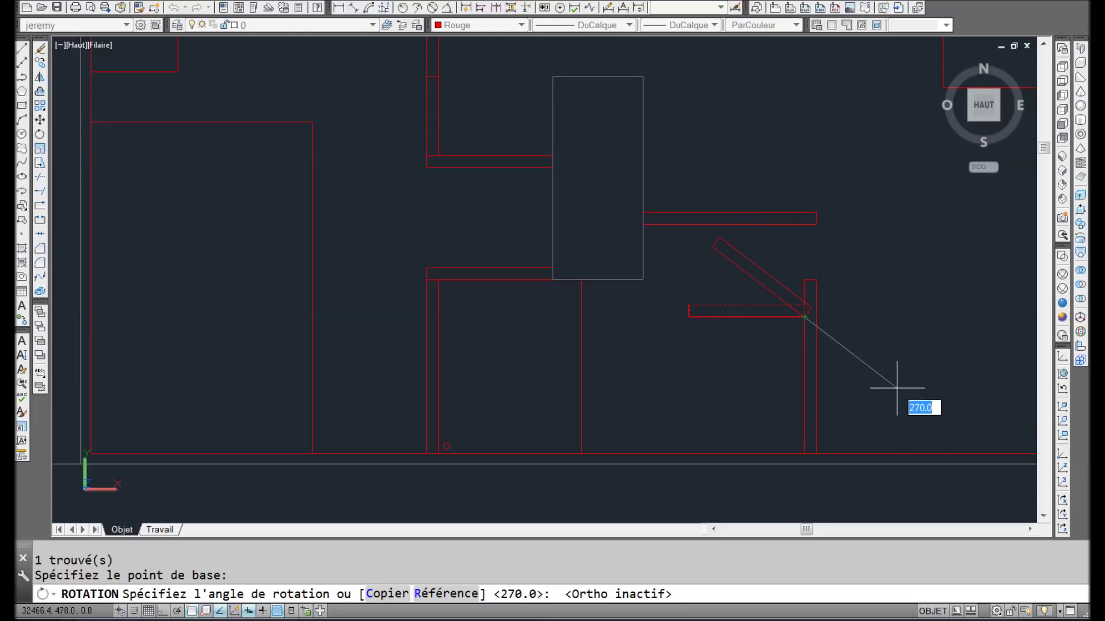
{"action": "left_click", "coordinate": [897, 388]}
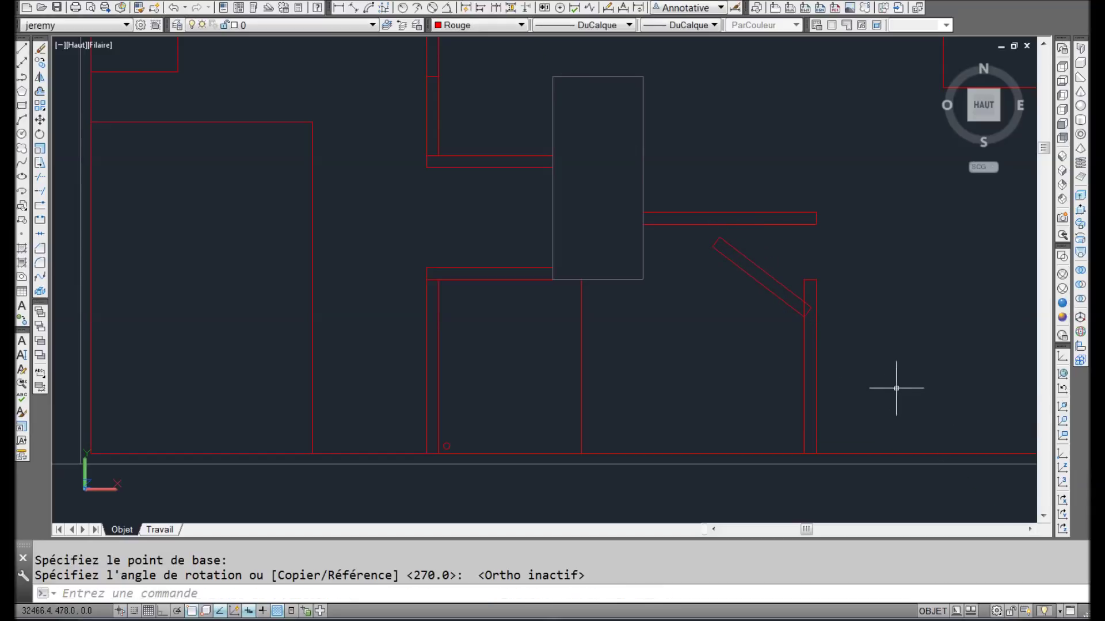
Step: Move the diagonal partition straight up so it spans from the horizontal partition to the head of the vertical partition
{"action": "left_click", "coordinate": [750, 282]}
{"action": "type", "text": "dp"}
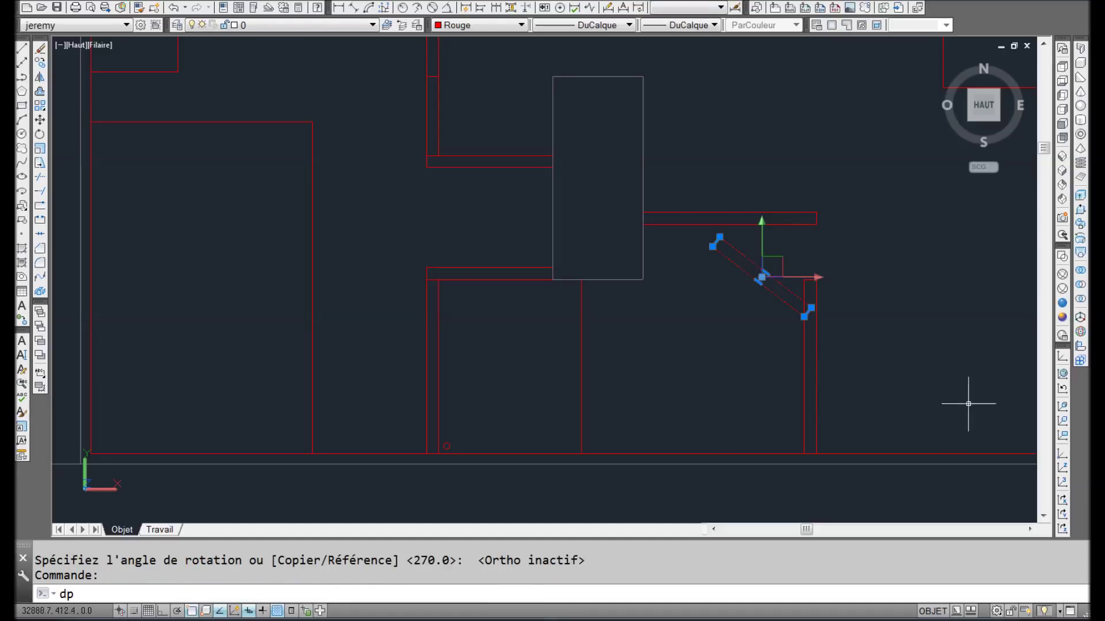
{"action": "key", "text": "Return"}
{"action": "key", "text": "F8"}
{"action": "left_click", "coordinate": [934, 402]}
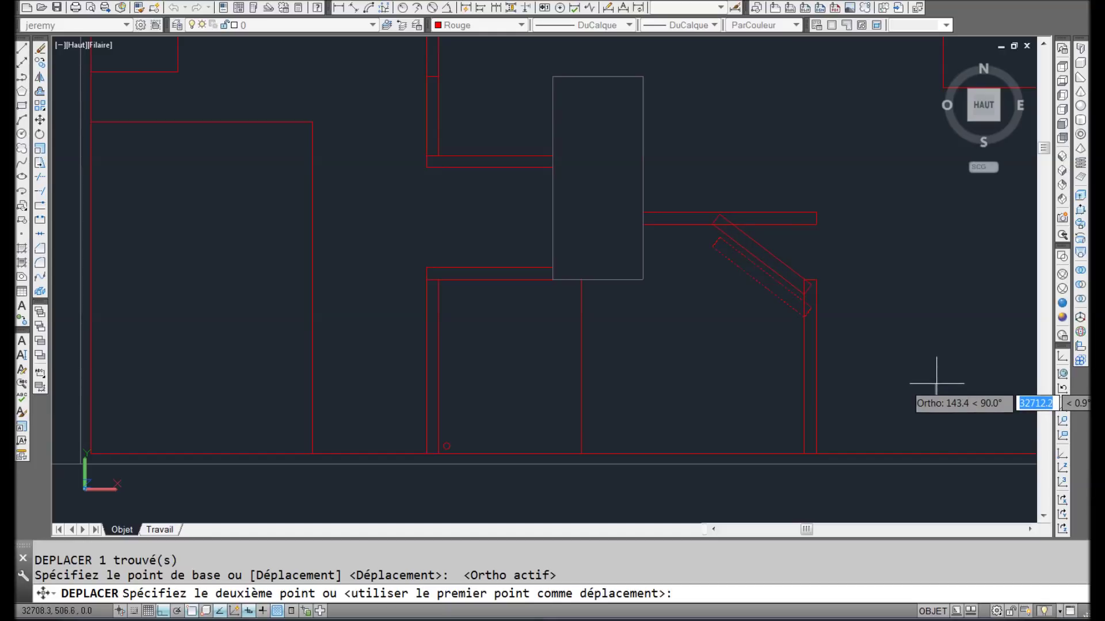
{"action": "left_click", "coordinate": [932, 377]}
Step: Shorten the horizontal partition by stretching its right end back to the diagonal partition's uppermost corner
{"action": "scroll", "coordinate": [789, 230], "scroll_direction": "up", "scroll_amount": 3}
{"action": "left_click", "coordinate": [826, 251]}
{"action": "left_click", "coordinate": [809, 212]}
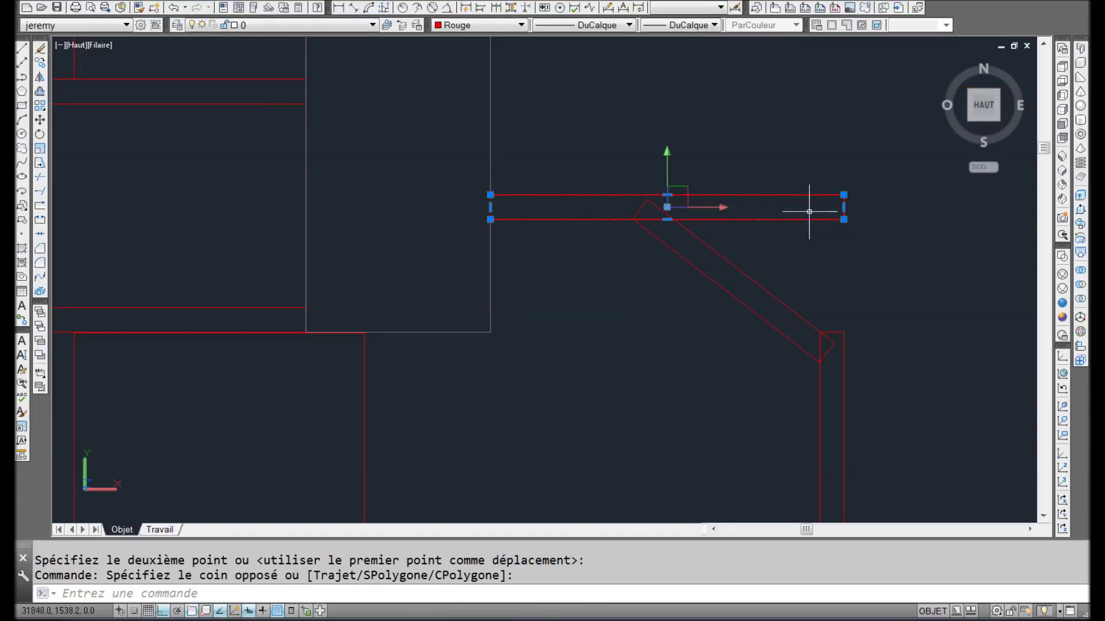
{"action": "left_click", "coordinate": [844, 206]}
{"action": "scroll", "coordinate": [610, 200], "scroll_direction": "up", "scroll_amount": 5}
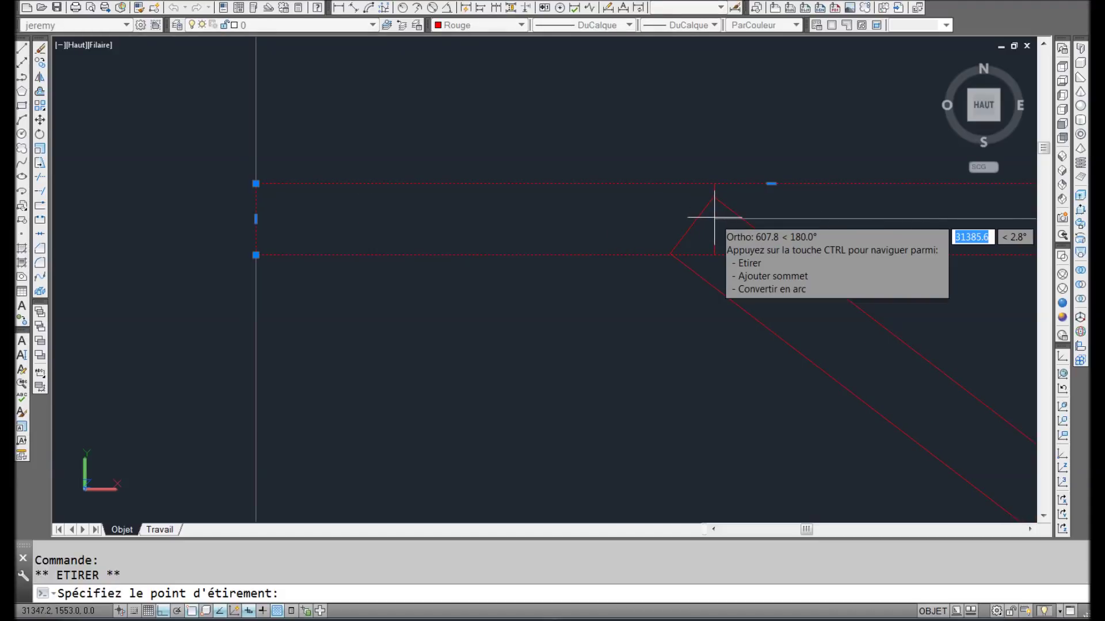
{"action": "left_click", "coordinate": [715, 217]}
Step: Stretch the vertical partition's upper end down to the diagonal partition's rightmost corner
{"action": "scroll", "coordinate": [688, 216], "scroll_direction": "down", "scroll_amount": 6}
{"action": "scroll", "coordinate": [835, 325], "scroll_direction": "up", "scroll_amount": 4}
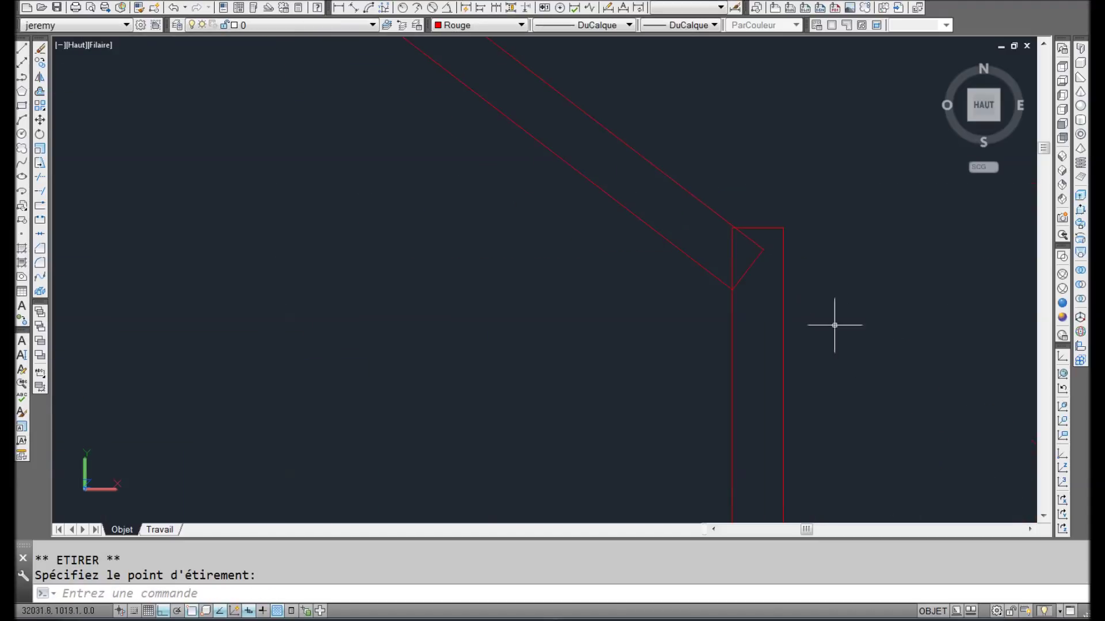
{"action": "key", "text": "Escape"}
{"action": "left_click", "coordinate": [772, 232]}
{"action": "left_click", "coordinate": [764, 210]}
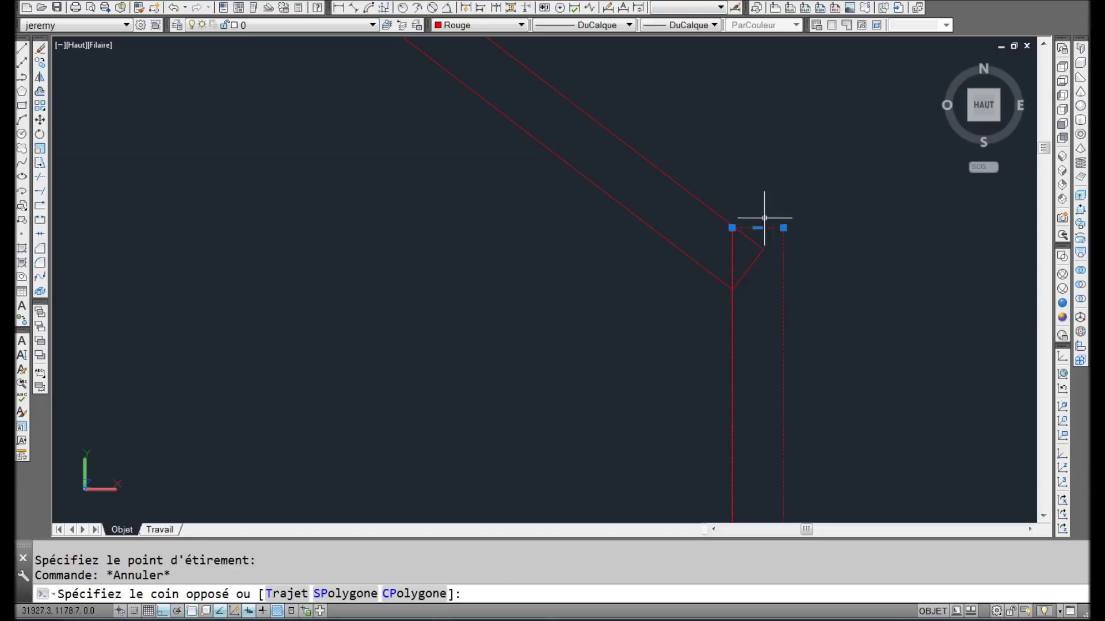
{"action": "left_click", "coordinate": [758, 228]}
{"action": "scroll", "coordinate": [769, 247], "scroll_direction": "up", "scroll_amount": 3}
{"action": "scroll", "coordinate": [772, 246], "scroll_direction": "up", "scroll_amount": 3}
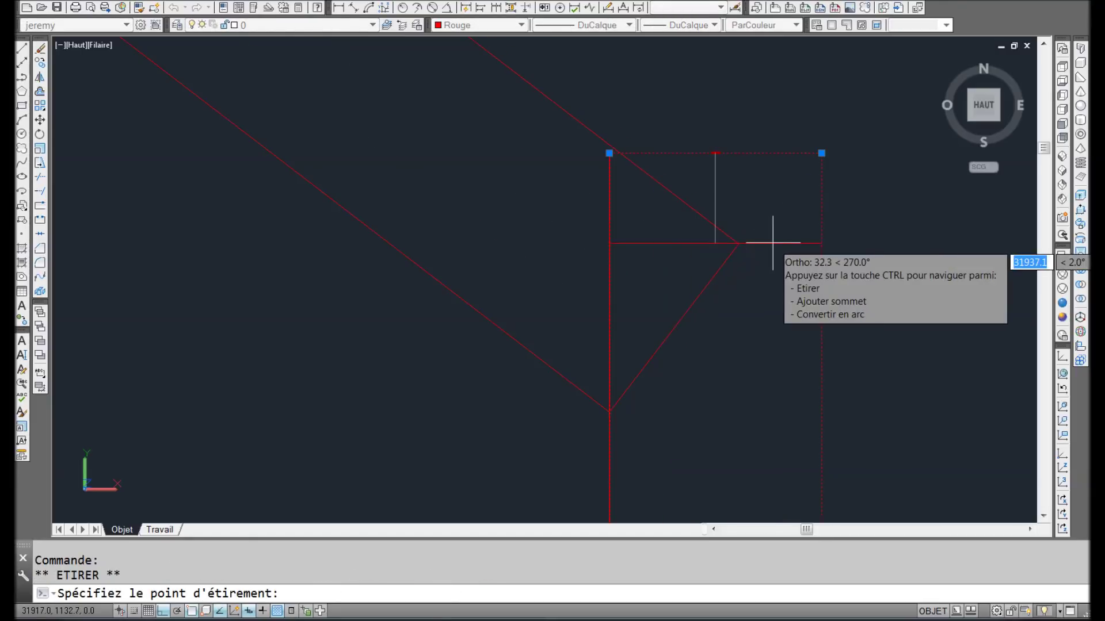
{"action": "left_click", "coordinate": [773, 243]}
{"action": "scroll", "coordinate": [774, 273], "scroll_direction": "down", "scroll_amount": 11}
{"action": "key", "text": "Escape"}
Step: Draw an upright ellipse 200 wide in the open area to the right of the diagonal partition
{"action": "scroll", "coordinate": [764, 265], "scroll_direction": "down", "scroll_amount": 2}
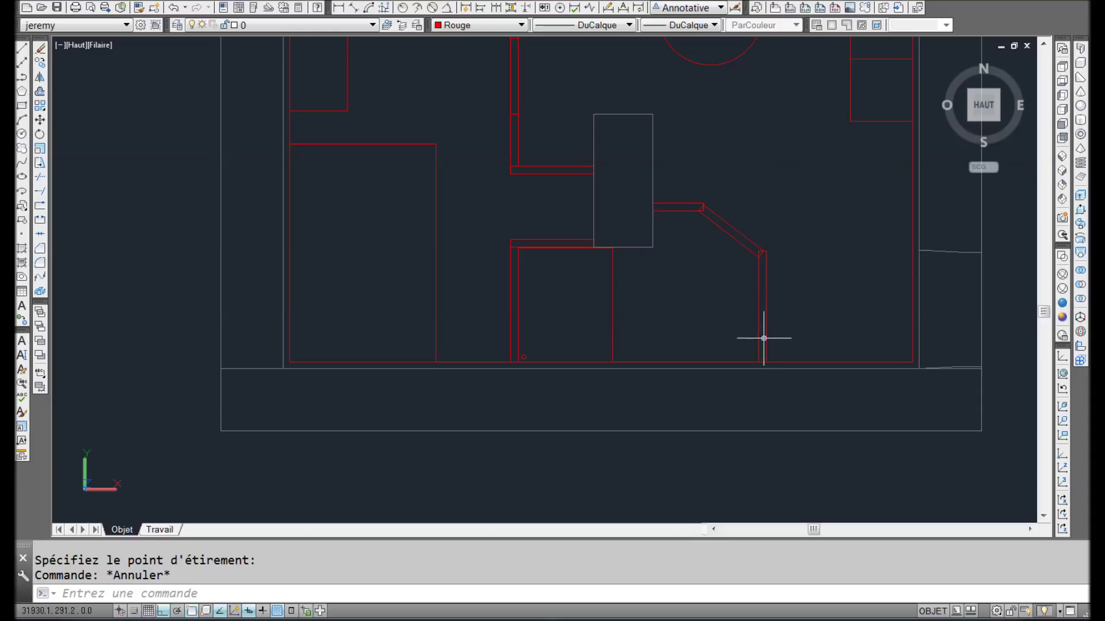
{"action": "scroll", "coordinate": [804, 280], "scroll_direction": "down", "scroll_amount": 2}
{"action": "mouse_move", "coordinate": [801, 245]}
{"action": "middle_mouse_down"}
{"action": "mouse_move", "coordinate": [784, 350]}
{"action": "mouse_move", "coordinate": [760, 378]}
{"action": "mouse_move", "coordinate": [636, 387]}
{"action": "mouse_move", "coordinate": [632, 320]}
{"action": "middle_mouse_up"}
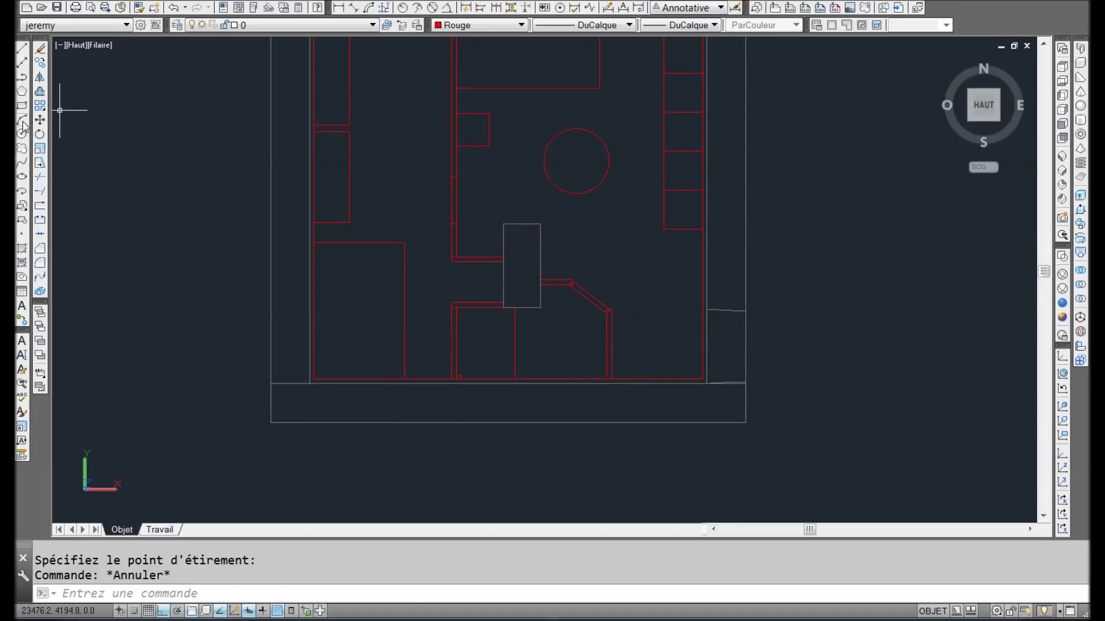
{"action": "left_click", "coordinate": [22, 178]}
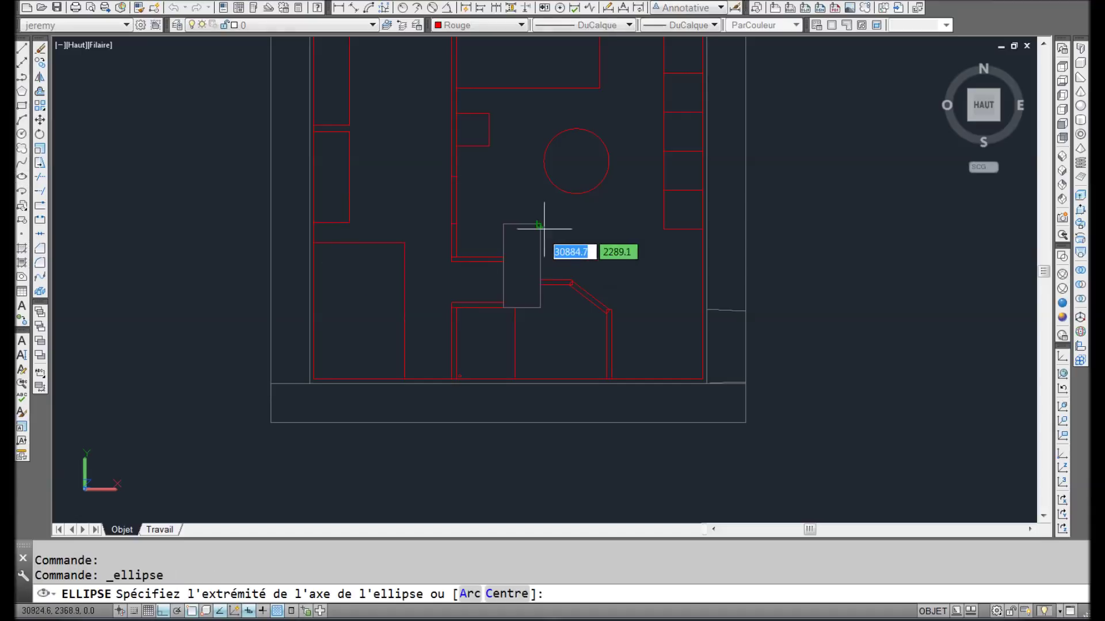
{"action": "left_click", "coordinate": [639, 271]}
{"action": "type", "text": "200"}
{"action": "key", "text": "Return"}
{"action": "scroll", "coordinate": [655, 276], "scroll_direction": "up", "scroll_amount": 3}
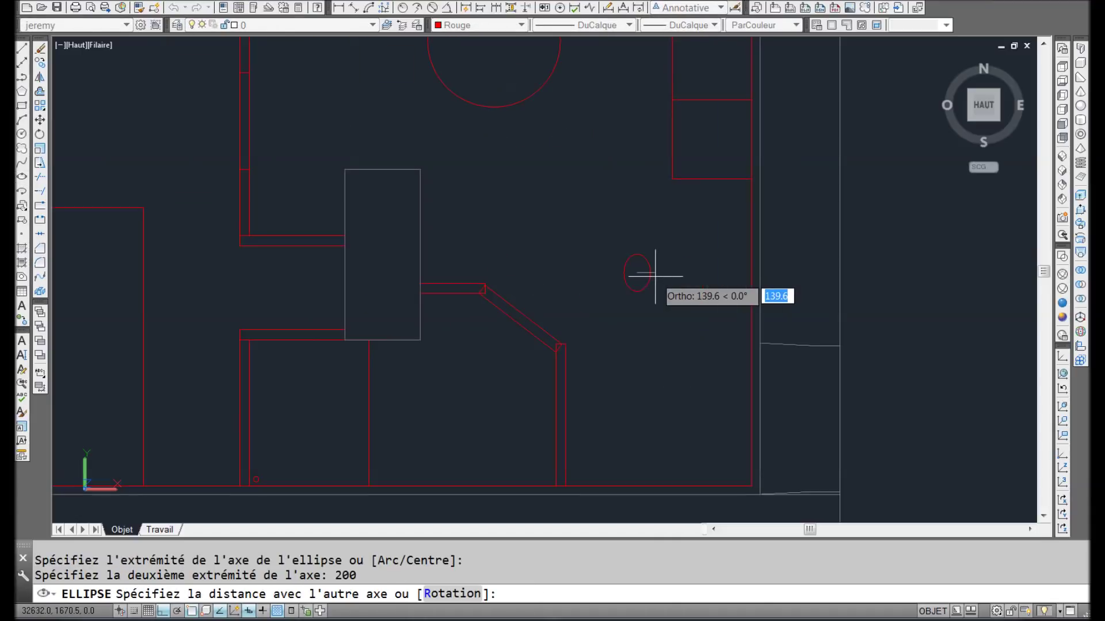
{"action": "scroll", "coordinate": [640, 273], "scroll_direction": "up", "scroll_amount": 5}
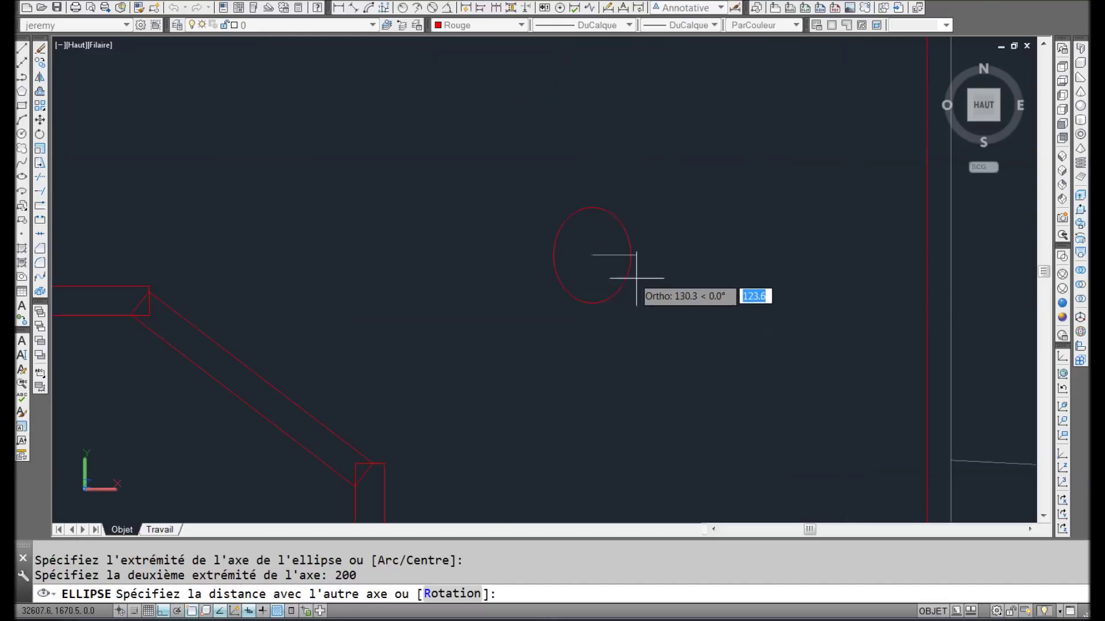
{"action": "left_click", "coordinate": [635, 320]}
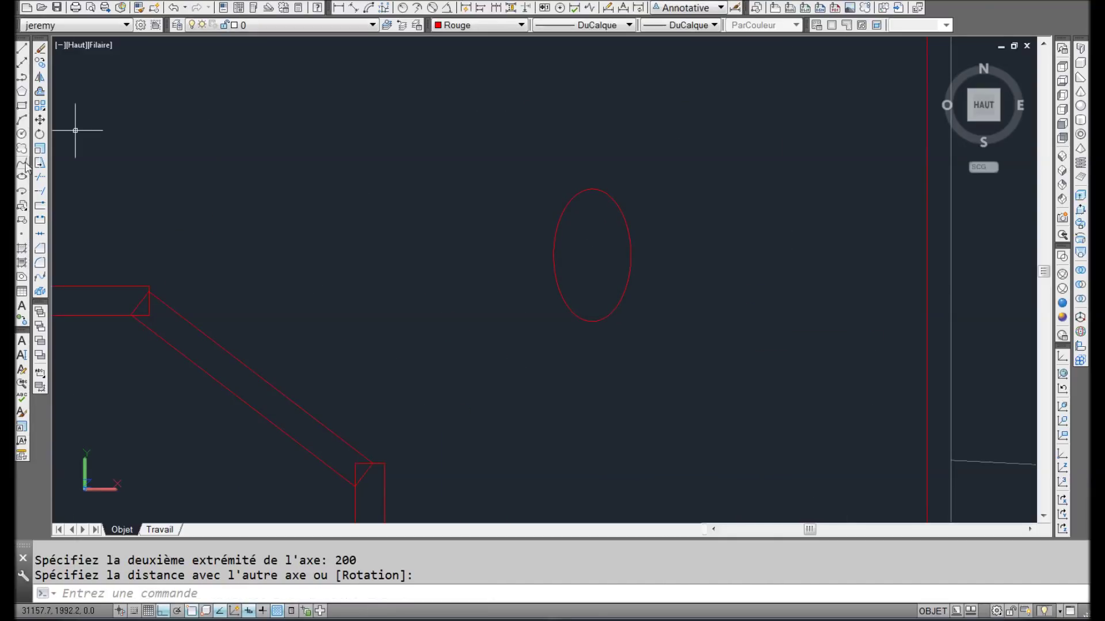
Step: Complete the toilet symbol with a small circle inside the ellipse's lower end and a rectangular tank centred directly below the ellipse
{"action": "left_click", "coordinate": [22, 134]}
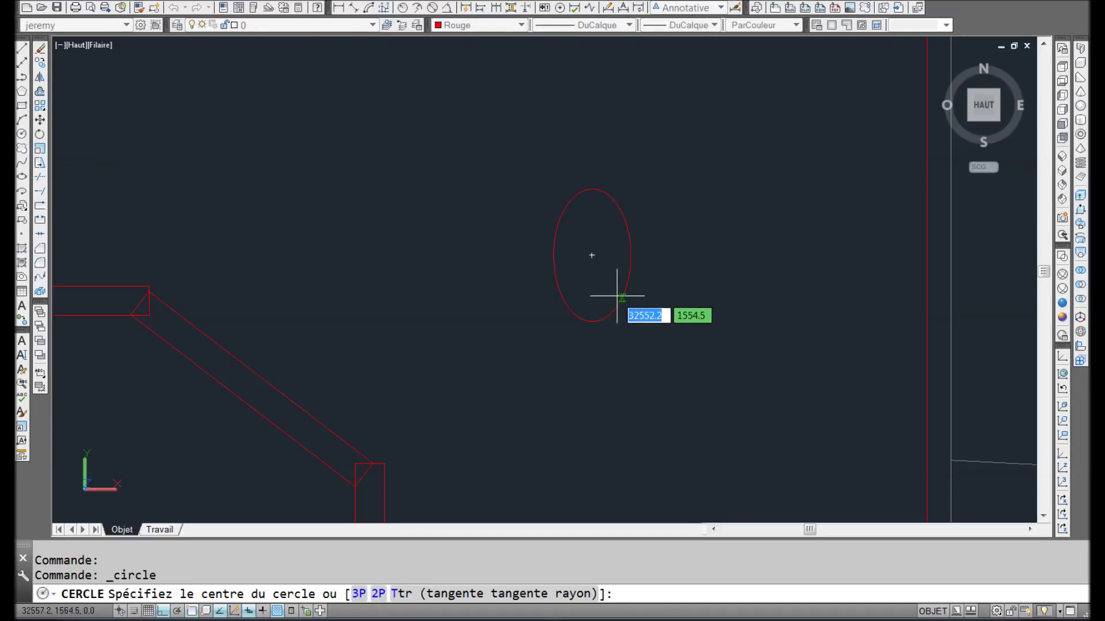
{"action": "left_click", "coordinate": [592, 296]}
{"action": "scroll", "coordinate": [592, 305], "scroll_direction": "up", "scroll_amount": 2}
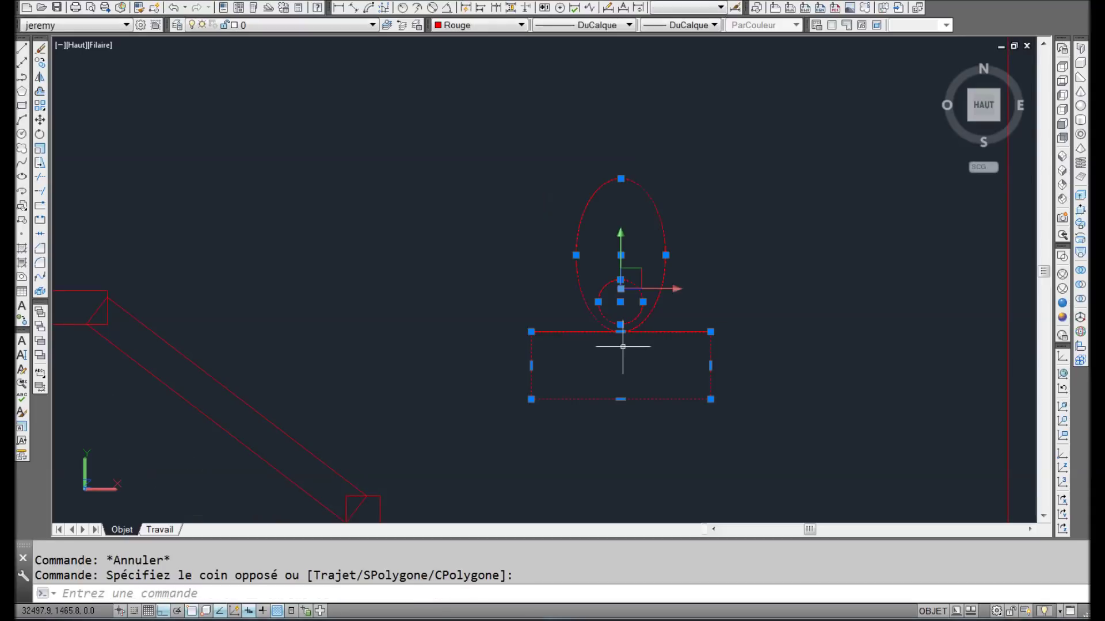
Step: Move the toilet symbol by its tank's lower right corner into the corner between the lower wall outline and the vertical partition's left face
{"action": "type", "text": "dp"}
{"action": "key", "text": "Return"}
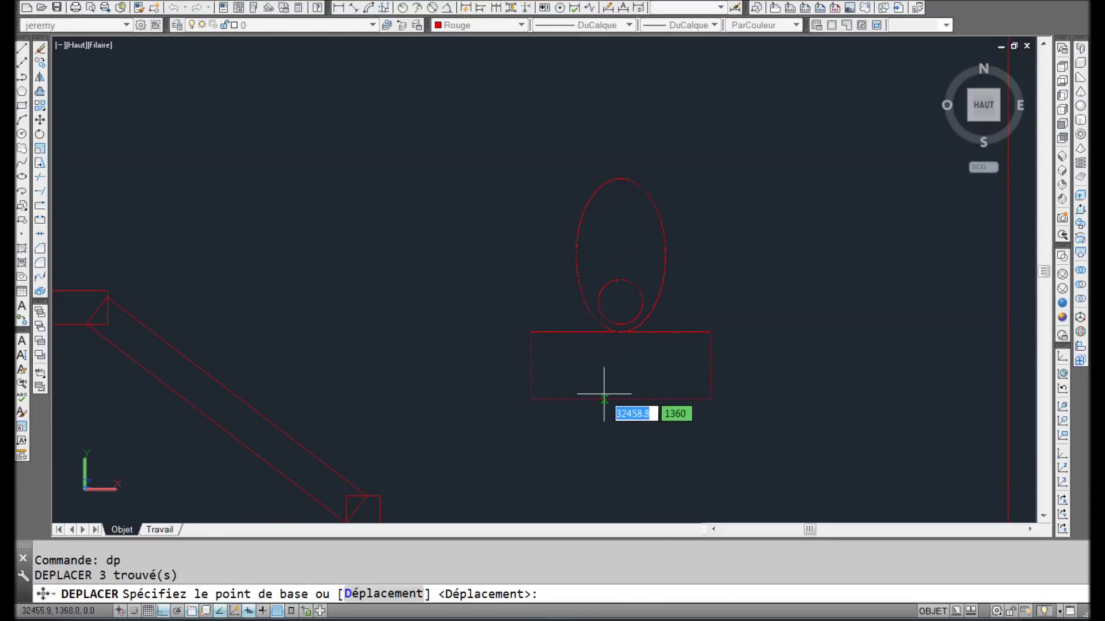
{"action": "left_click", "coordinate": [710, 399]}
{"action": "scroll", "coordinate": [710, 389], "scroll_direction": "down", "scroll_amount": 3}
{"action": "scroll", "coordinate": [680, 424], "scroll_direction": "up", "scroll_amount": 2}
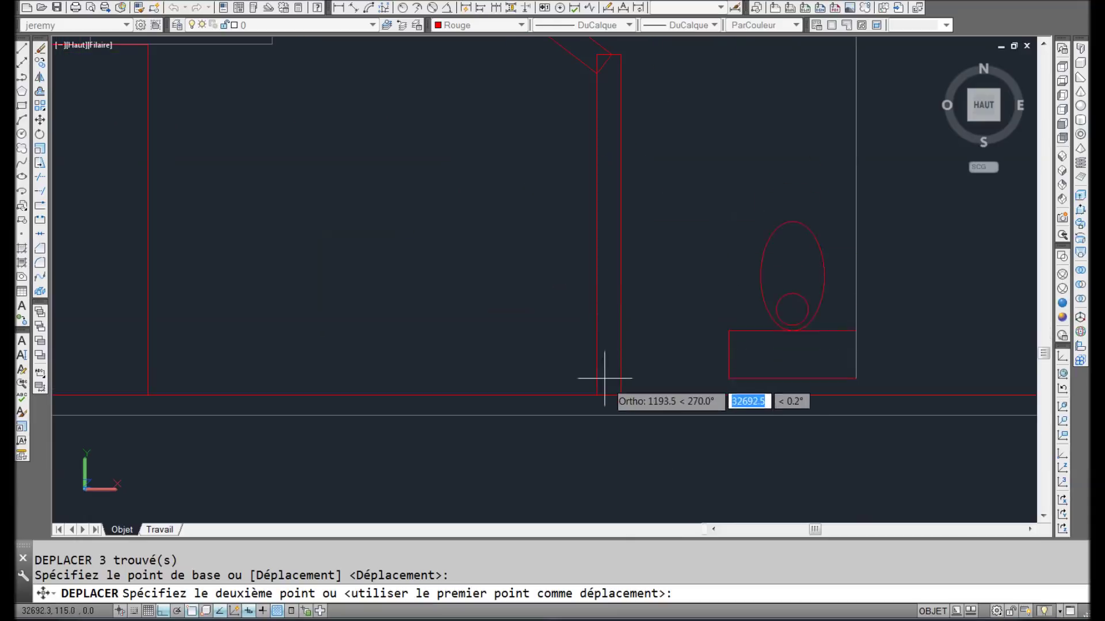
{"action": "left_click", "coordinate": [592, 390]}
Step: Move the toilet symbol about 800 to the left along the lower wall outline
{"action": "scroll", "coordinate": [437, 290], "scroll_direction": "down", "scroll_amount": 3}
{"action": "scroll", "coordinate": [483, 322], "scroll_direction": "up", "scroll_amount": 5}
{"action": "middle_click_drag", "start_coordinate": [459, 338], "coordinate": [592, 333]}
{"action": "scroll", "coordinate": [592, 333], "scroll_direction": "down", "scroll_amount": 4}
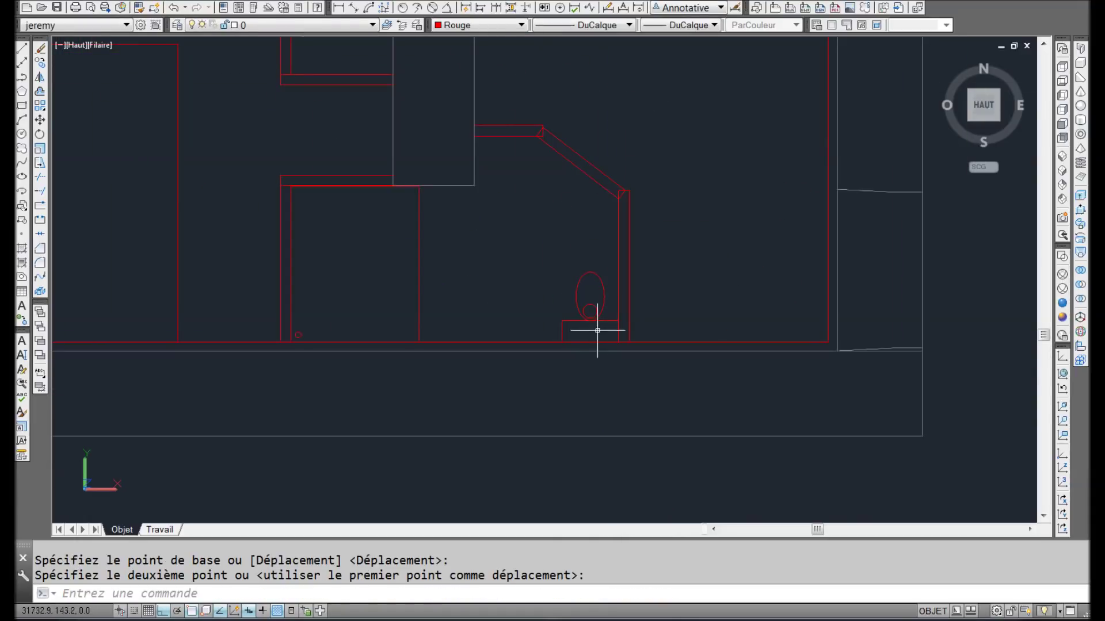
{"action": "left_click", "coordinate": [596, 331]}
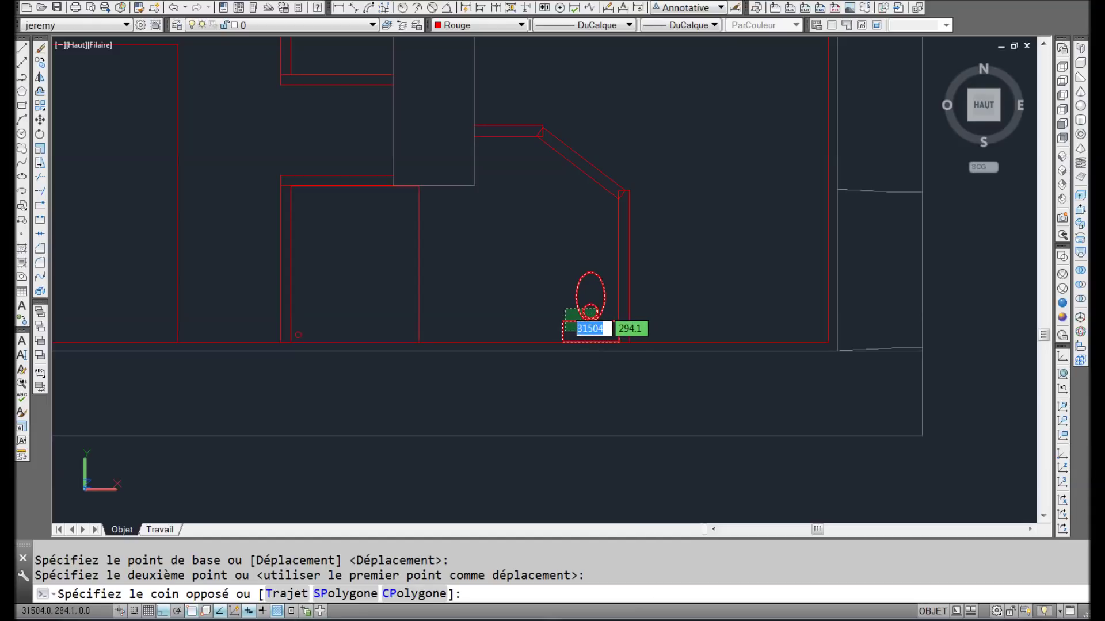
{"action": "left_click", "coordinate": [564, 310]}
{"action": "type", "text": "dp"}
{"action": "key", "text": "Return"}
{"action": "left_click", "coordinate": [704, 111]}
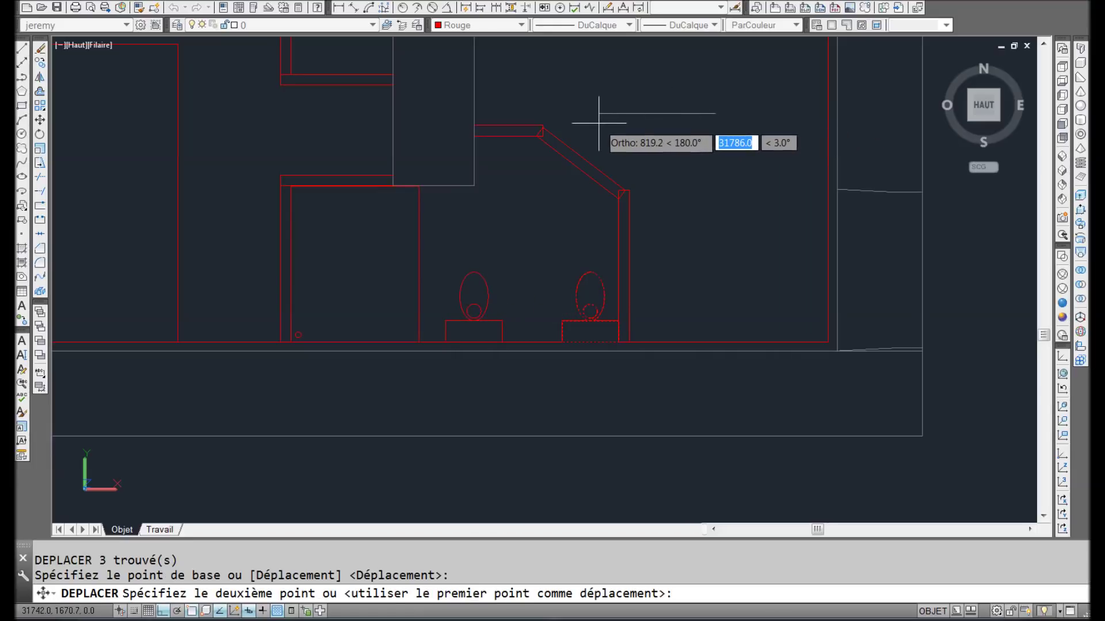
{"action": "key", "text": "Return"}
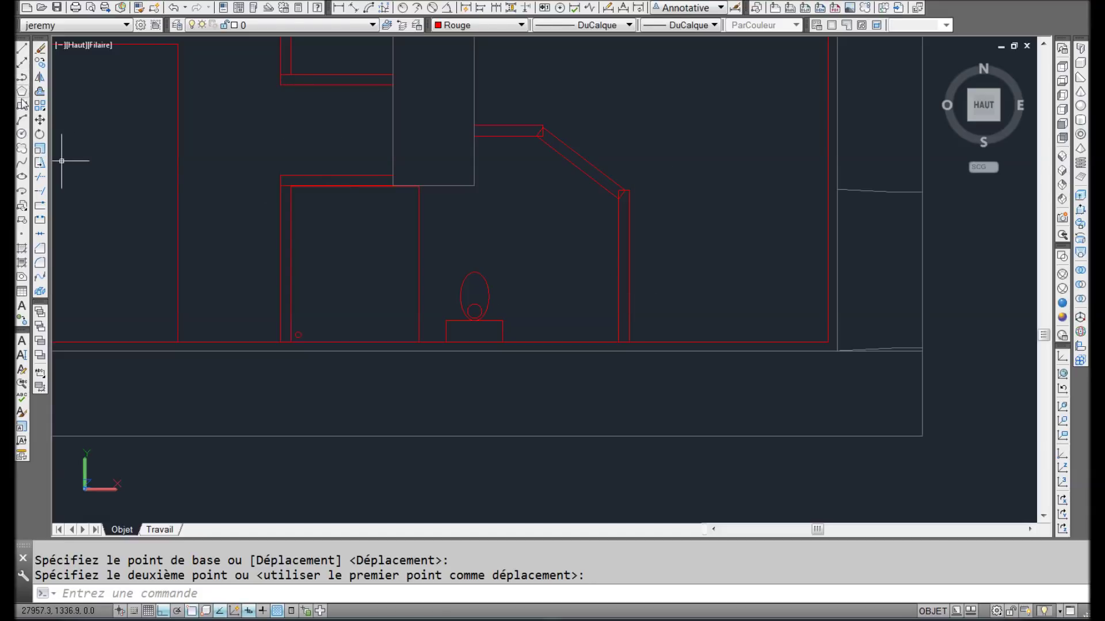
Step: Draw a closed polyline rectangle 500 wide and 450 high in the open area right of the vertical partition
{"action": "left_click", "coordinate": [21, 77]}
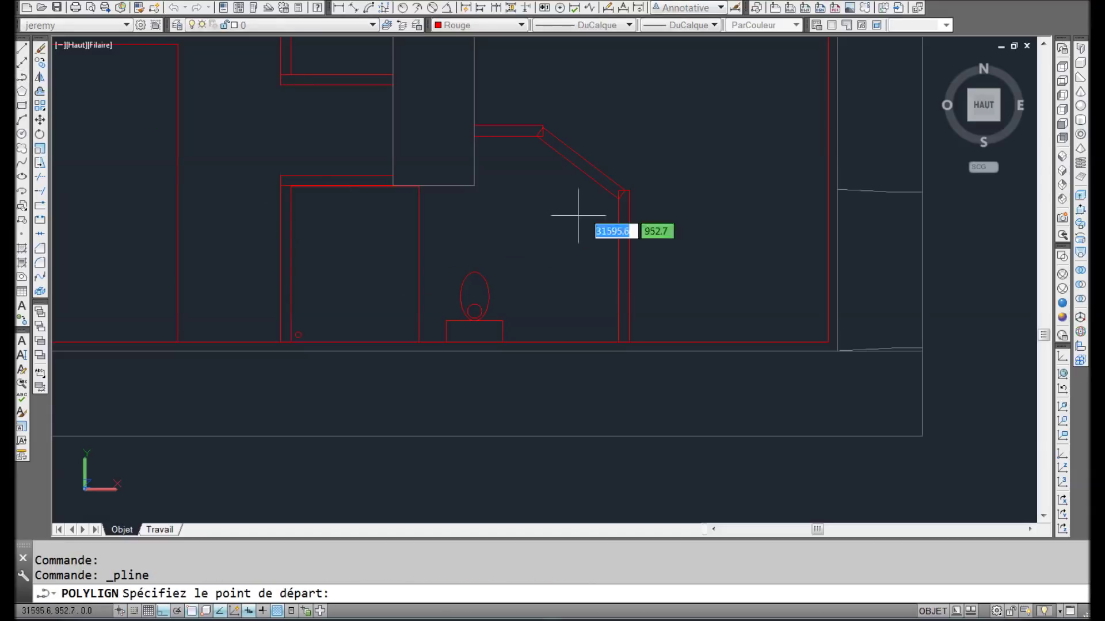
{"action": "left_click", "coordinate": [783, 248]}
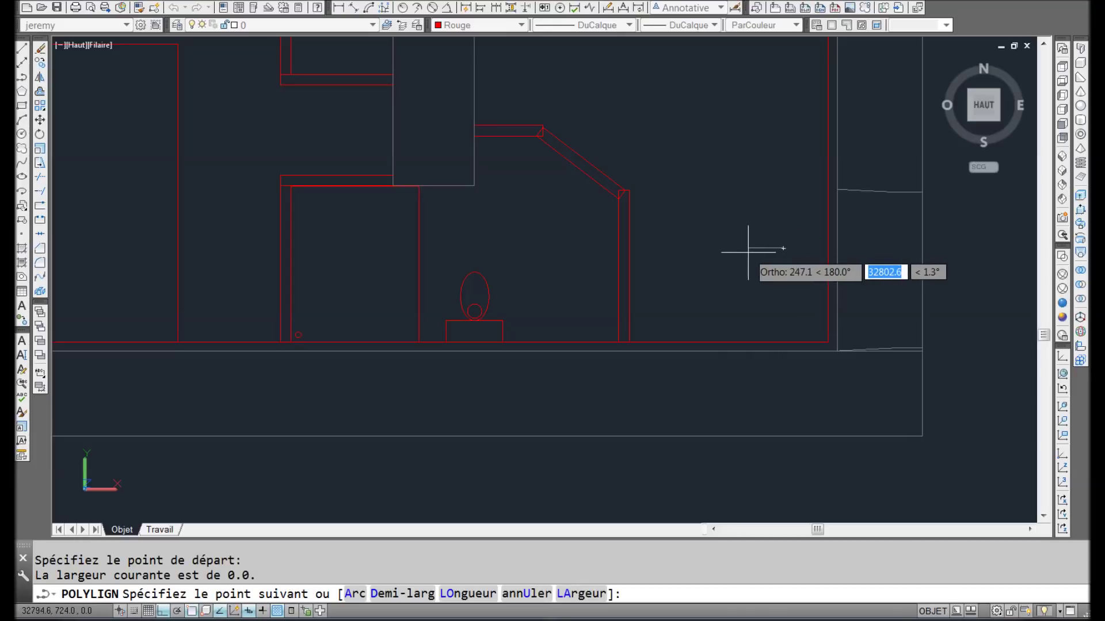
{"action": "type", "text": "500"}
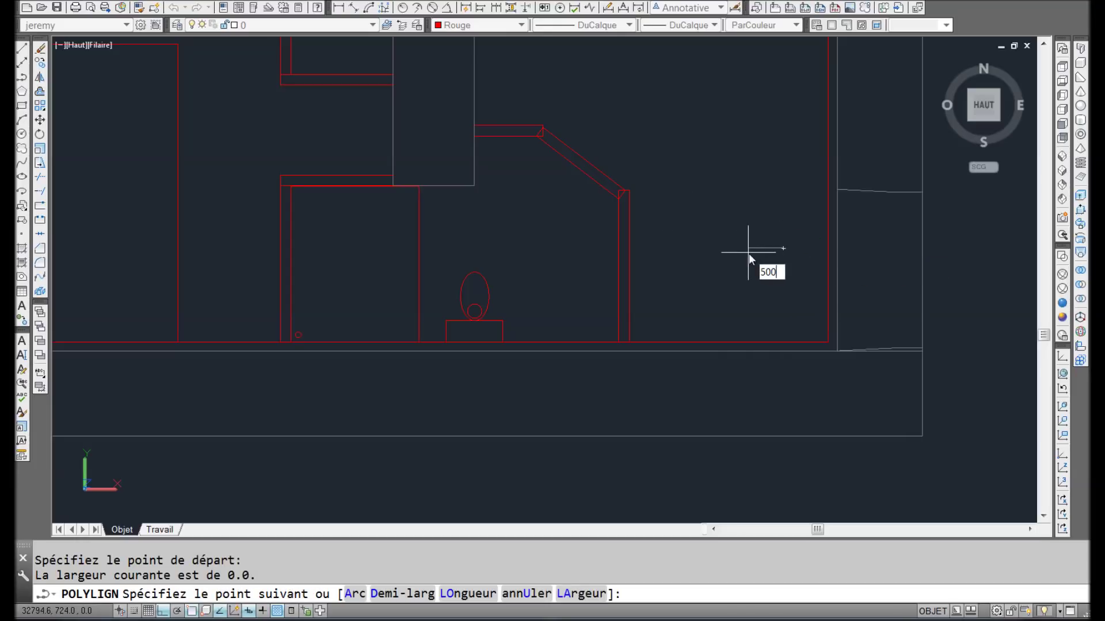
{"action": "key", "text": "Return"}
{"action": "scroll", "coordinate": [709, 289], "scroll_direction": "up", "scroll_amount": 3}
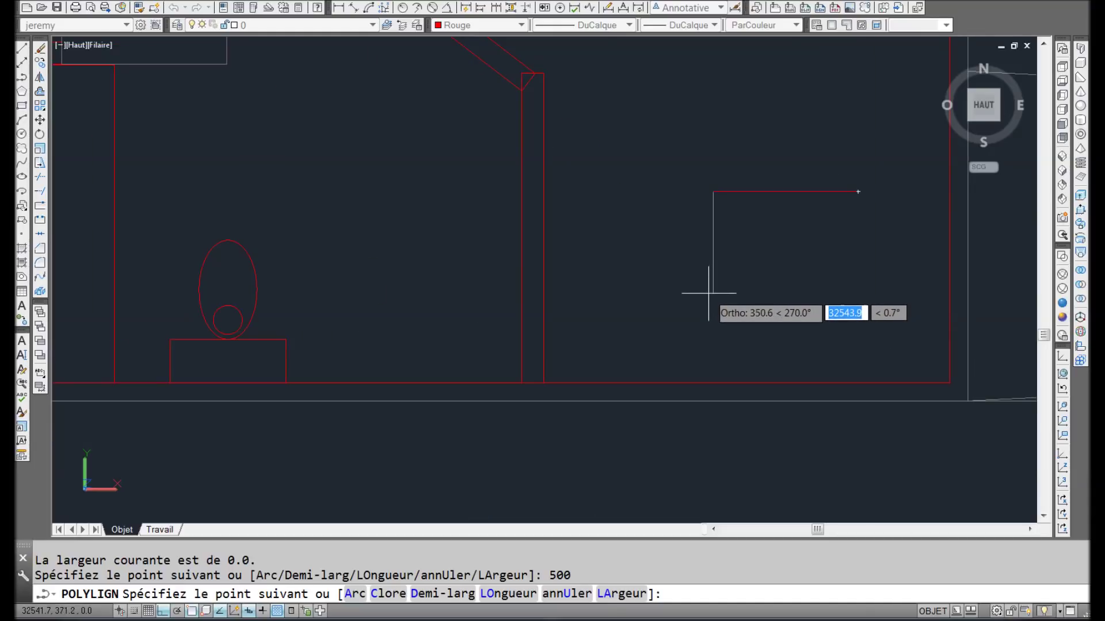
{"action": "type", "text": "450"}
{"action": "key", "text": "Return"}
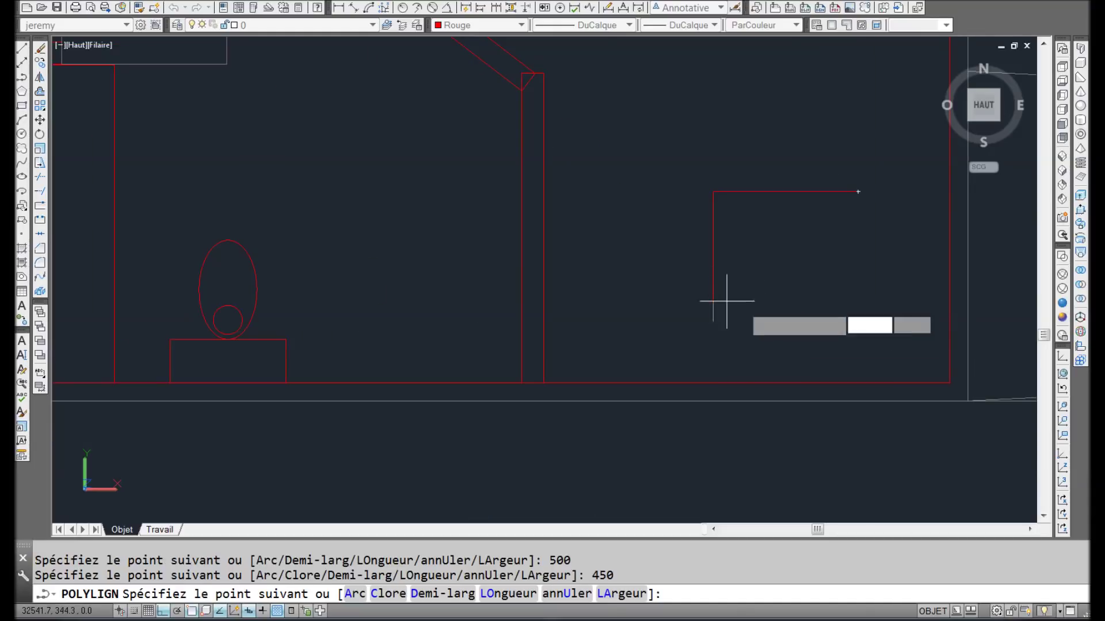
{"action": "type", "text": "500"}
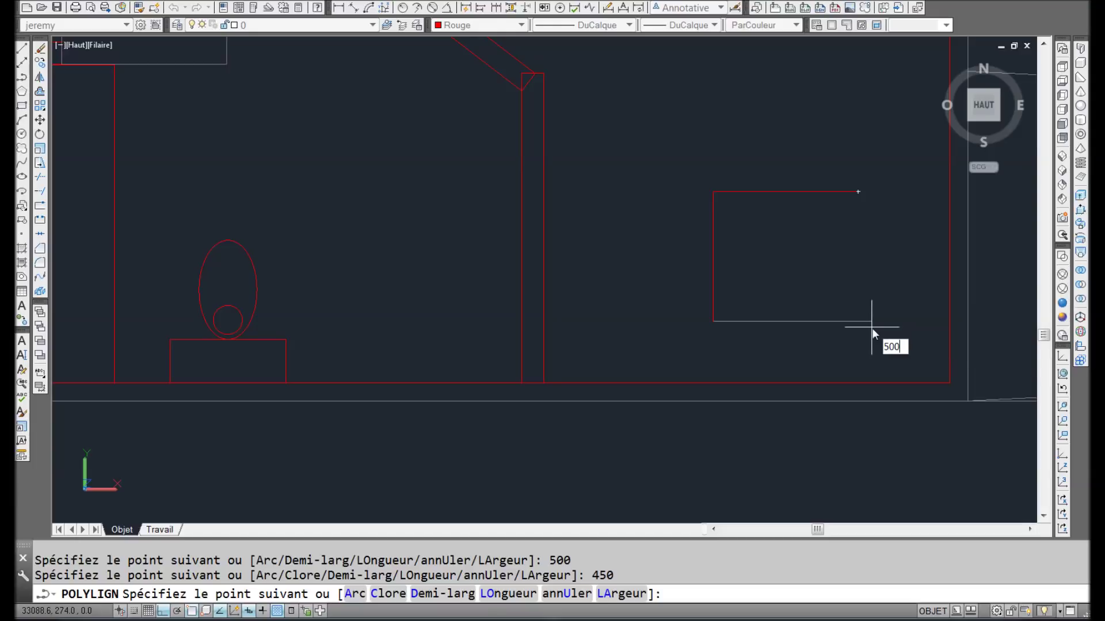
{"action": "key", "text": "Return"}
{"action": "left_click", "coordinate": [857, 190]}
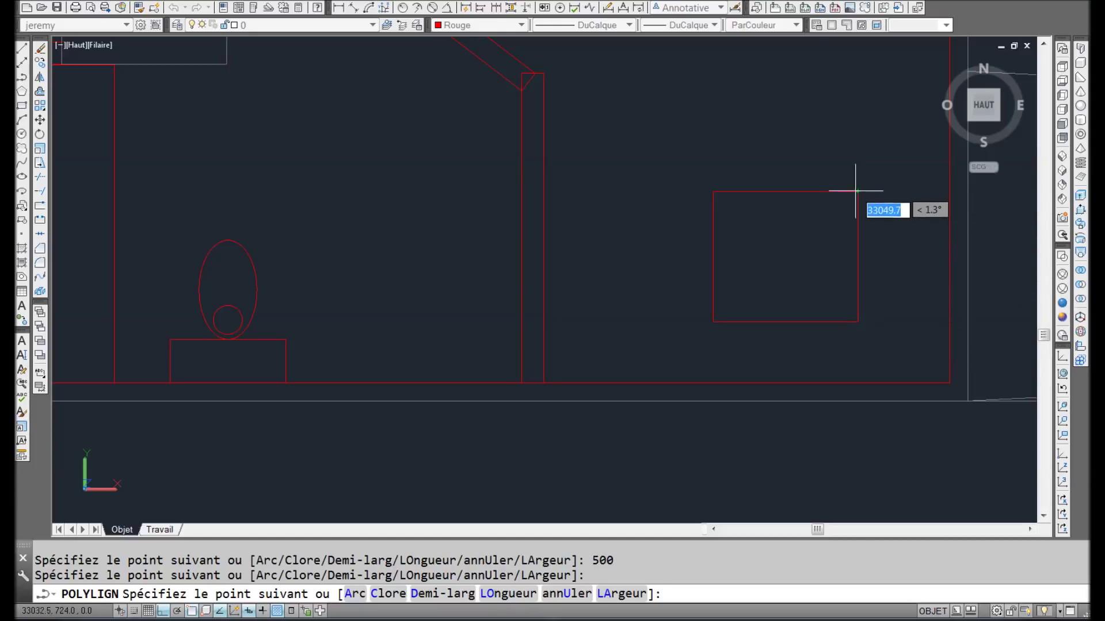
{"action": "key", "text": "Return"}
Step: Move the 500 by 450 rectangle by its lower right corner into the corner between the lower wall outline and the vertical partition's left face
{"action": "left_click", "coordinate": [878, 269]}
{"action": "left_click", "coordinate": [818, 290]}
{"action": "type", "text": "dp"}
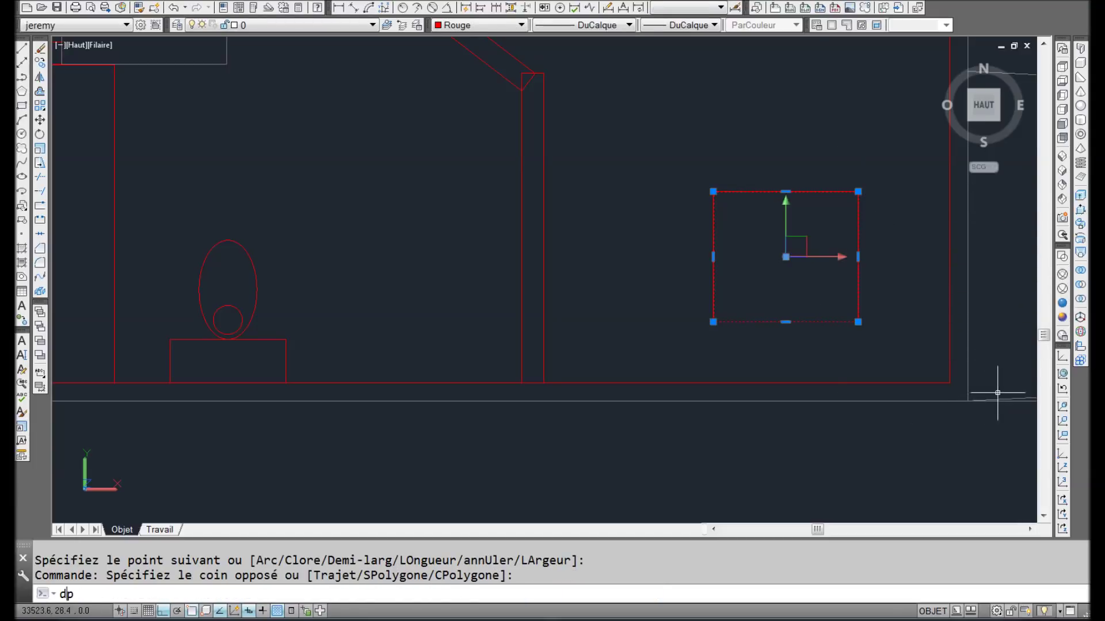
{"action": "key", "text": "Return"}
{"action": "left_click", "coordinate": [858, 321]}
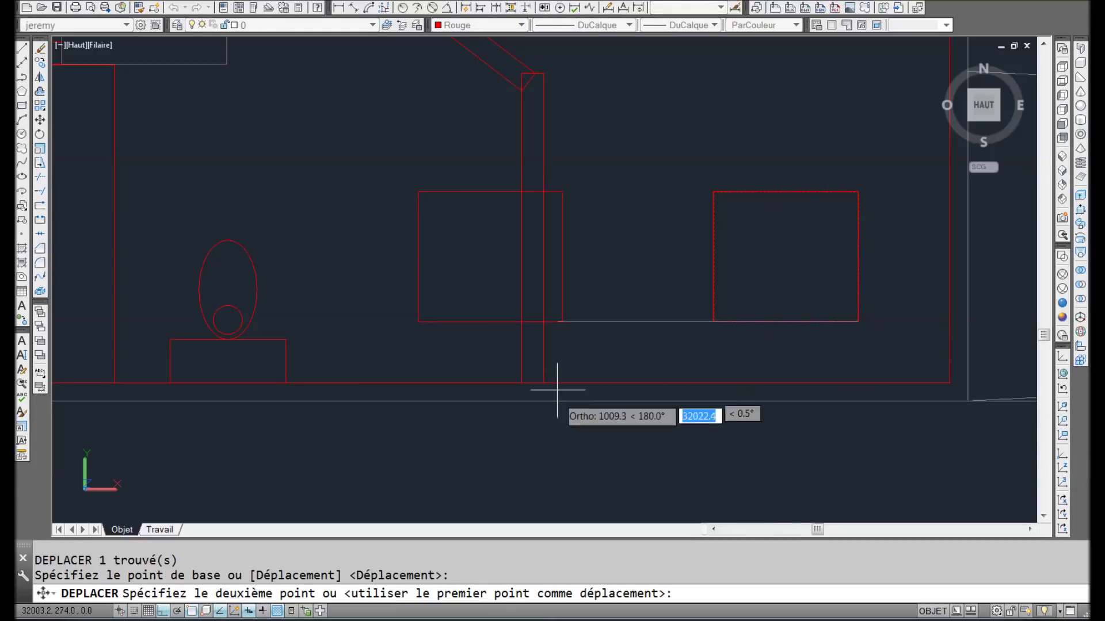
{"action": "left_click", "coordinate": [522, 383]}
{"action": "scroll", "coordinate": [371, 249], "scroll_direction": "down", "scroll_amount": 4}
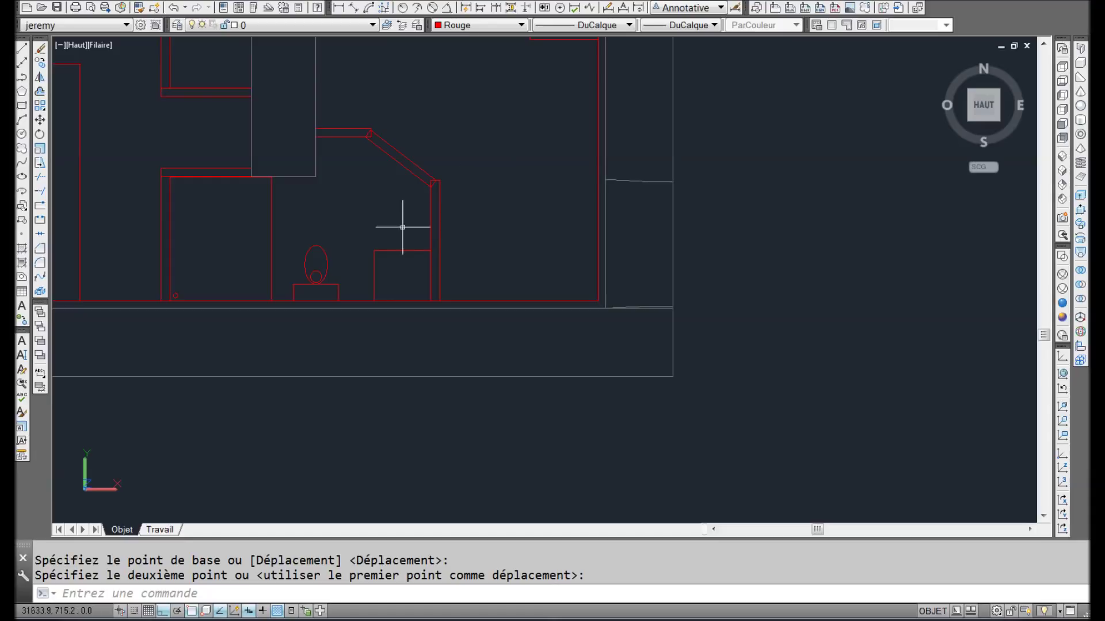
Step: Display the whole redesigned house plan in the Conceptual visual style
{"action": "mouse_move", "coordinate": [344, 218]}
{"action": "middle_mouse_down"}
{"action": "mouse_move", "coordinate": [472, 271]}
{"action": "mouse_move", "coordinate": [474, 340]}
{"action": "mouse_move", "coordinate": [547, 328]}
{"action": "middle_mouse_up"}
{"action": "scroll", "coordinate": [576, 287], "scroll_direction": "down", "scroll_amount": 2}
{"action": "scroll", "coordinate": [578, 345], "scroll_direction": "up", "scroll_amount": 2}
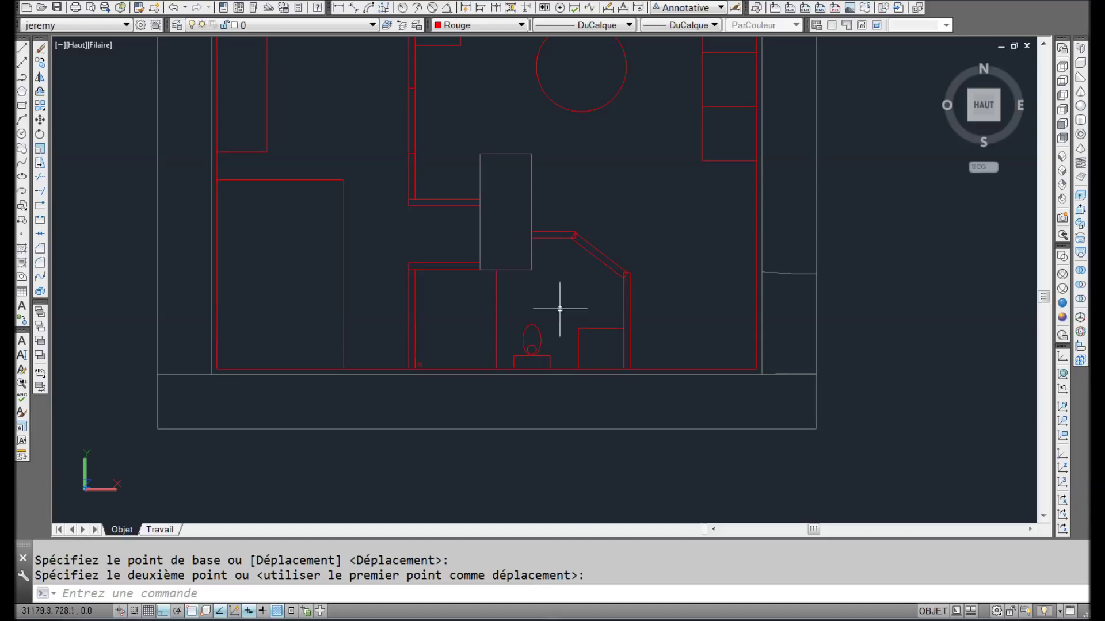
{"action": "scroll", "coordinate": [648, 199], "scroll_direction": "down", "scroll_amount": 3}
{"action": "middle_click_drag", "start_coordinate": [650, 196], "coordinate": [620, 284]}
{"action": "scroll", "coordinate": [620, 168], "scroll_direction": "up", "scroll_amount": 2}
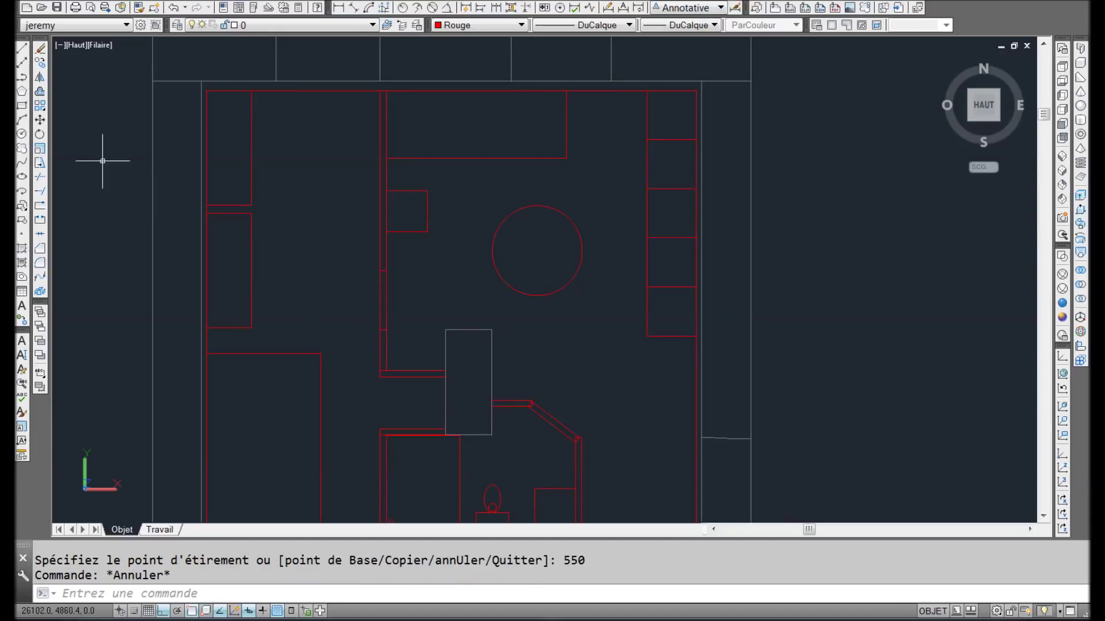
{"action": "scroll", "coordinate": [748, 381], "scroll_direction": "down", "scroll_amount": 2}
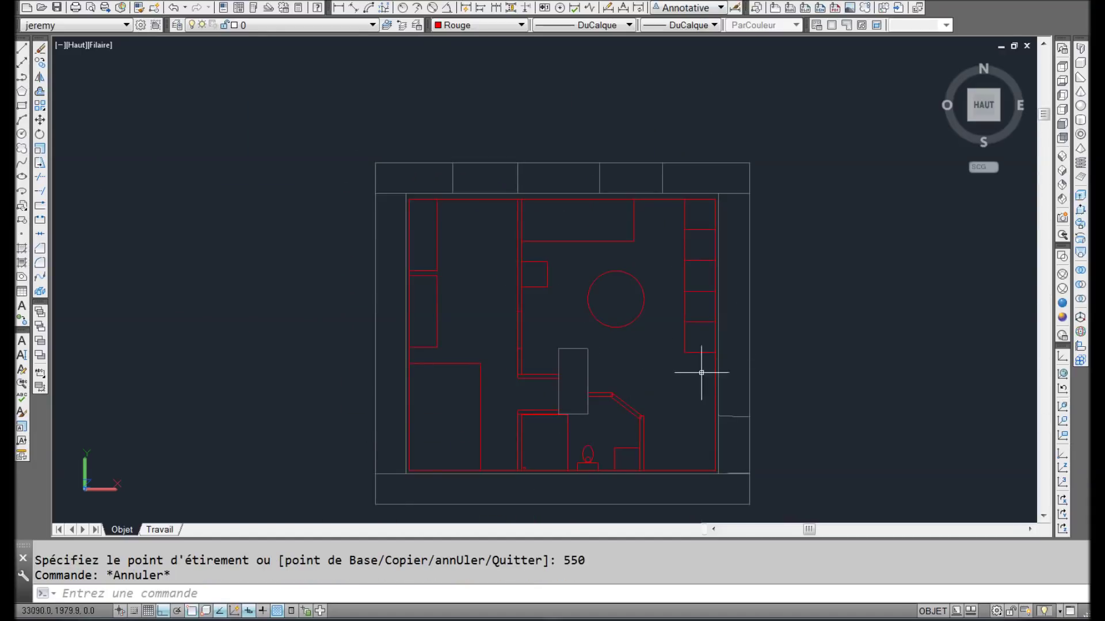
{"action": "left_click", "coordinate": [1062, 318]}
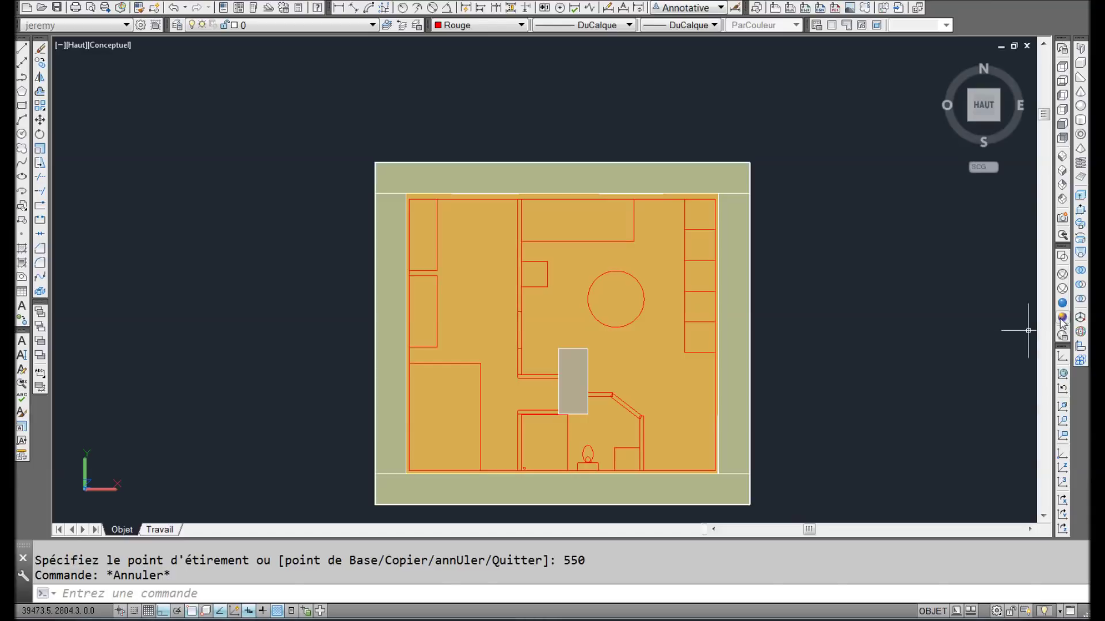
Step: Examine the shaded house in 3D from the entrance doorway, then the living area's furniture outlines and the partitions around the central block
{"action": "scroll", "coordinate": [878, 368], "scroll_direction": "down", "scroll_amount": 2}
{"action": "mouse_move", "coordinate": [848, 435]}
{"action": "middle_mouse_down", "text": "shift"}
{"action": "mouse_move", "coordinate": [622, 398]}
{"action": "mouse_move", "coordinate": [709, 361]}
{"action": "middle_mouse_up", "text": "shift"}
{"action": "scroll", "coordinate": [609, 485], "scroll_direction": "up", "scroll_amount": 3}
{"action": "scroll", "coordinate": [604, 440], "scroll_direction": "up", "scroll_amount": 3}
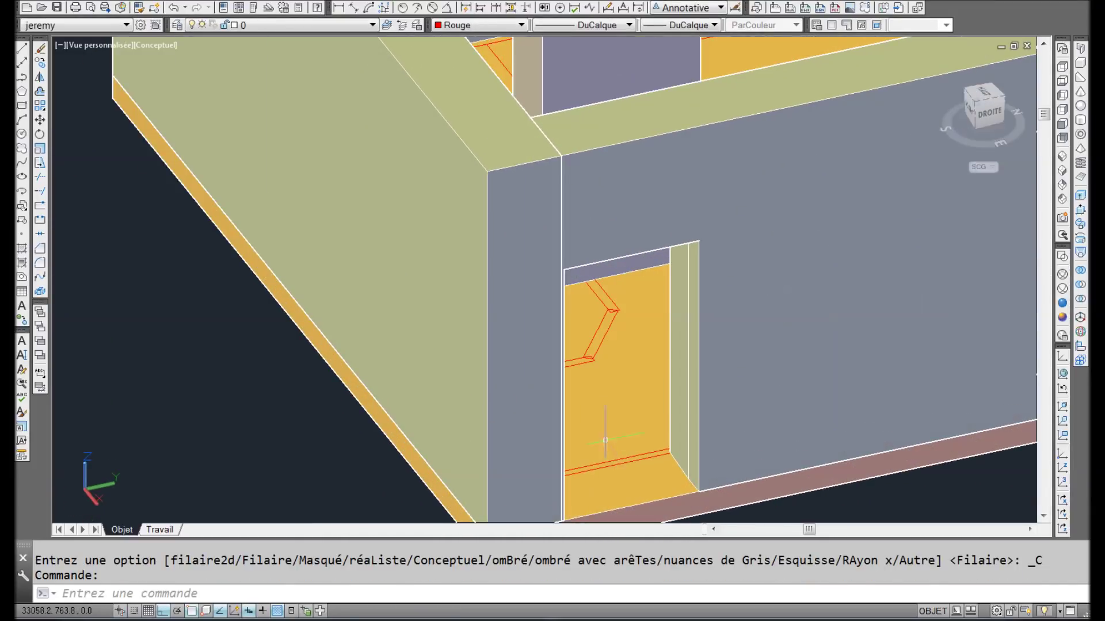
{"action": "scroll", "coordinate": [632, 360], "scroll_direction": "down", "scroll_amount": 4}
{"action": "middle_click_drag", "start_coordinate": [637, 375], "coordinate": [365, 523], "text": "shift"}
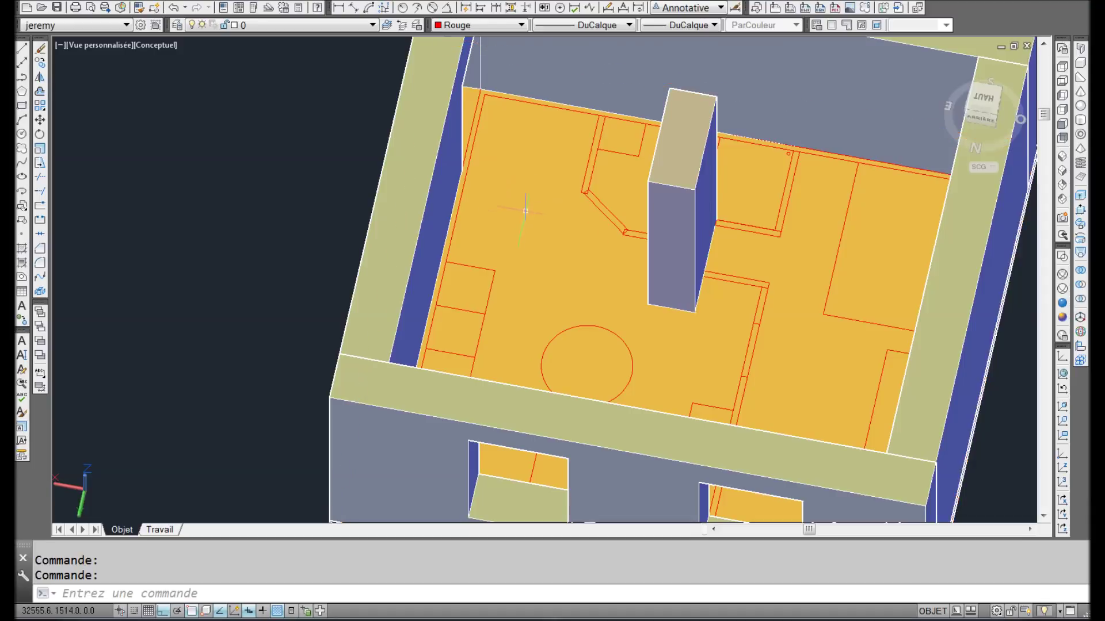
{"action": "middle_click_drag", "start_coordinate": [512, 189], "coordinate": [519, 116]}
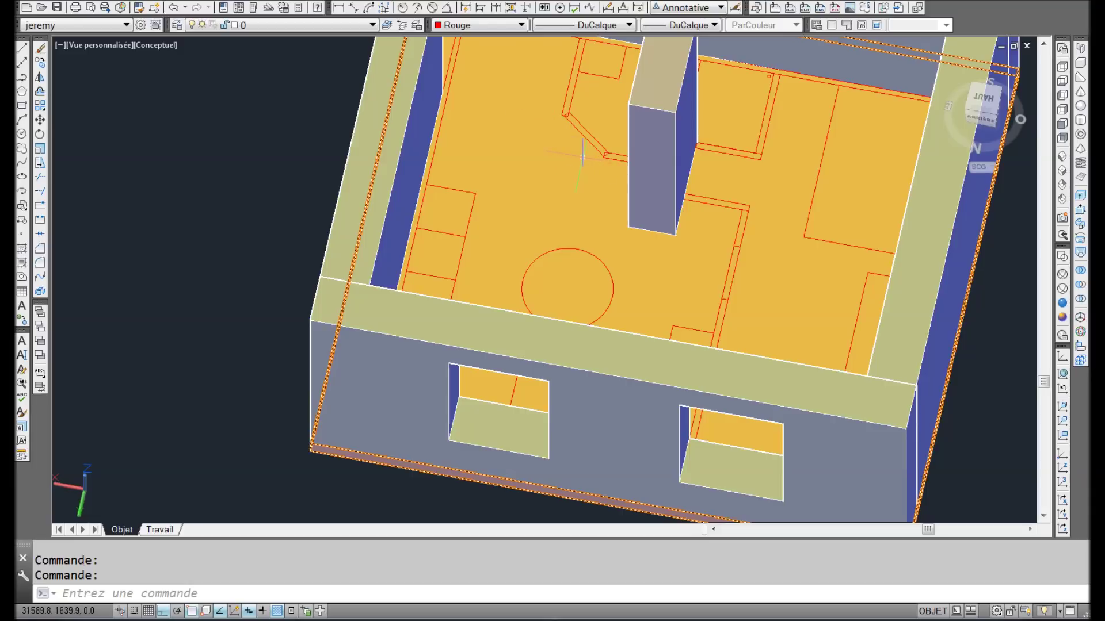
{"action": "middle_click_drag", "start_coordinate": [573, 200], "coordinate": [458, 251]}
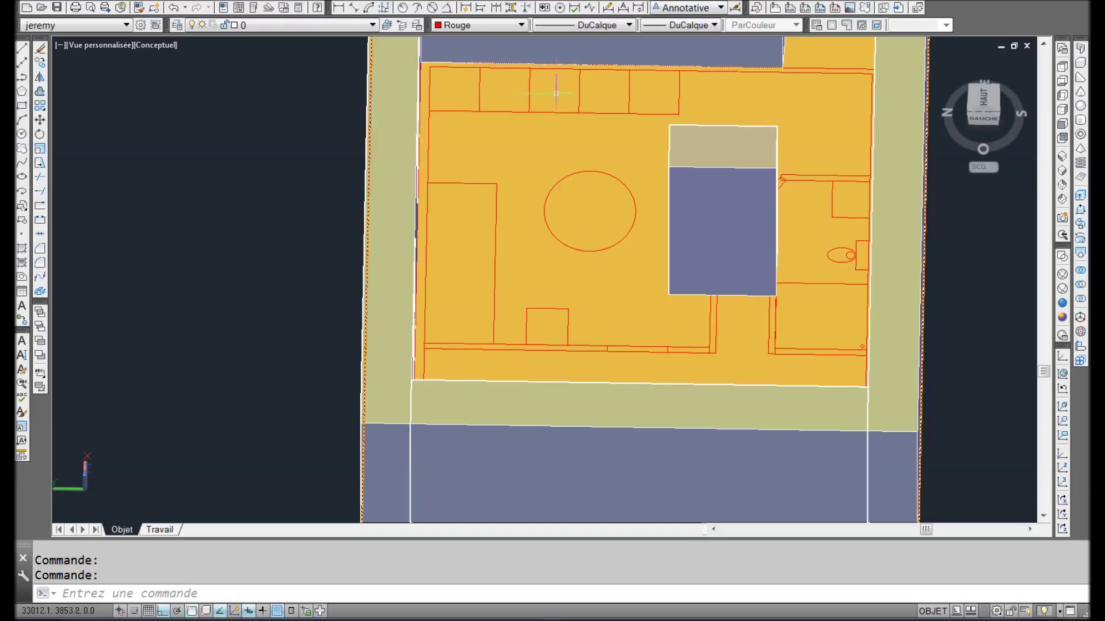
{"action": "middle_click_drag", "start_coordinate": [593, 262], "coordinate": [526, 182]}
{"action": "middle_click_drag", "start_coordinate": [601, 101], "coordinate": [751, 299]}
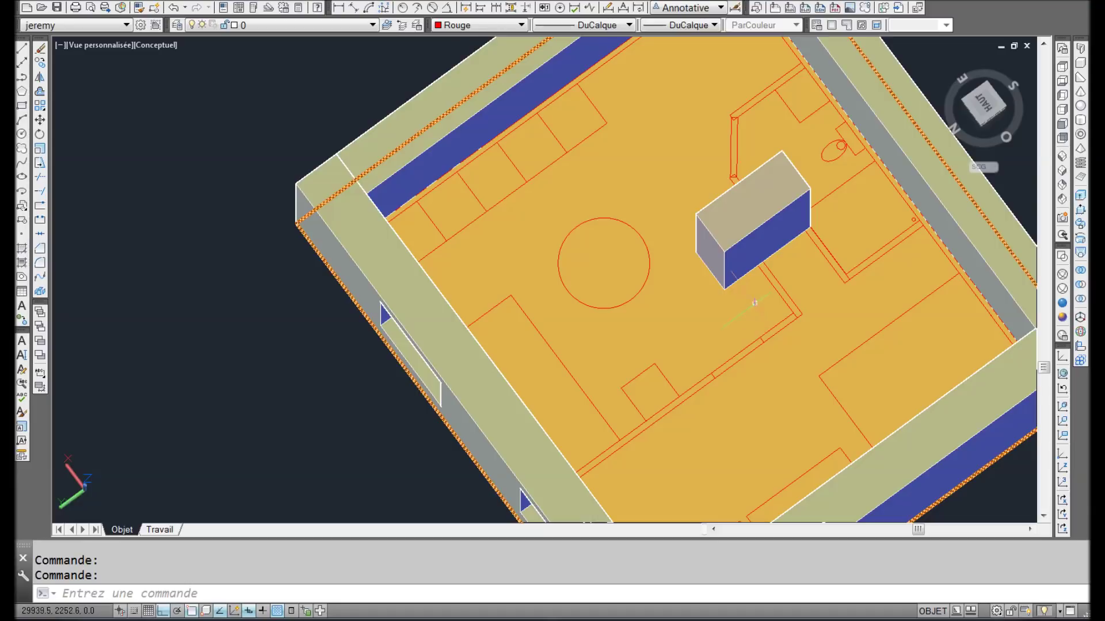
Step: Examine the bedroom, bathroom and partition outlines beside the central block from several 3D angles, close up and as a whole
{"action": "middle_click_drag", "start_coordinate": [743, 329], "coordinate": [649, 259]}
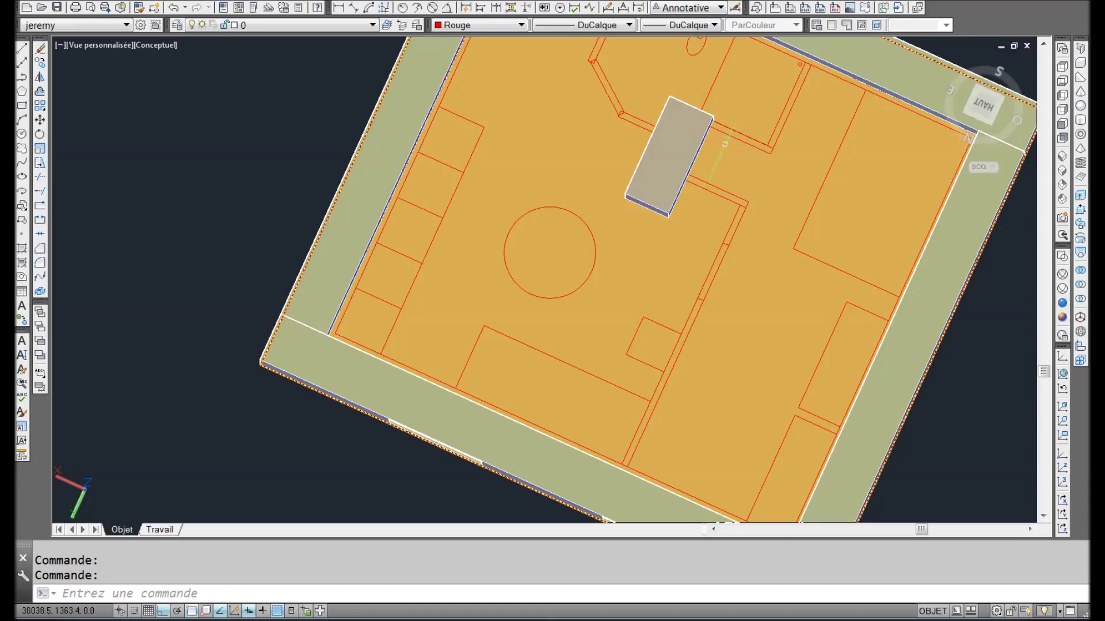
{"action": "middle_click_drag", "start_coordinate": [654, 257], "coordinate": [642, 226], "text": "shift"}
{"action": "scroll", "coordinate": [574, 252], "scroll_direction": "down", "scroll_amount": 3}
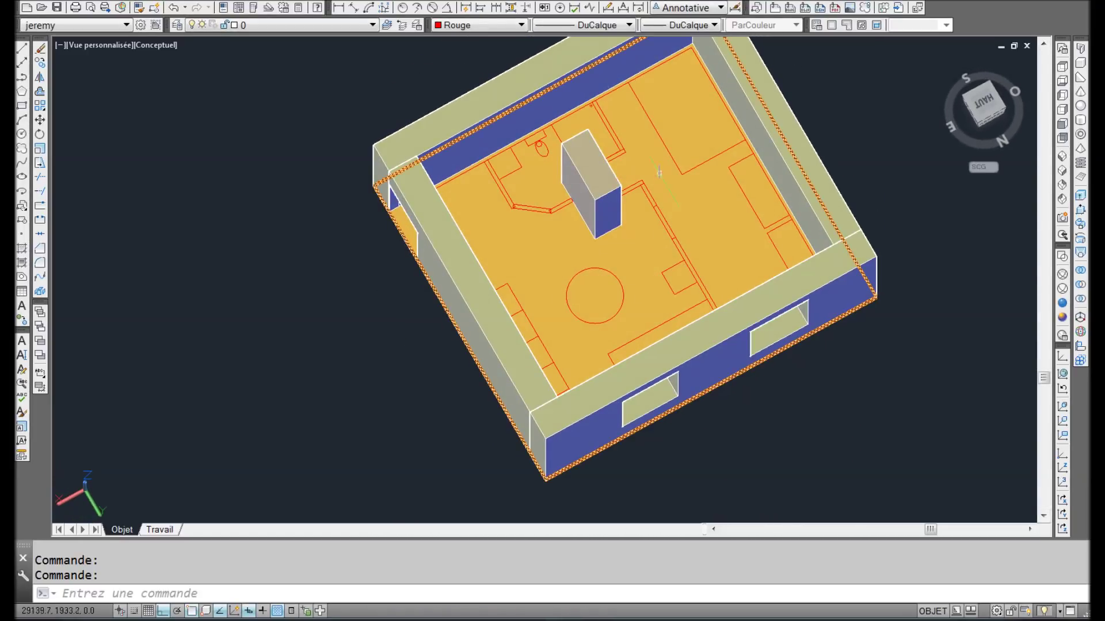
{"action": "scroll", "coordinate": [635, 147], "scroll_direction": "up", "scroll_amount": 3}
{"action": "scroll", "coordinate": [634, 147], "scroll_direction": "down", "scroll_amount": 2}
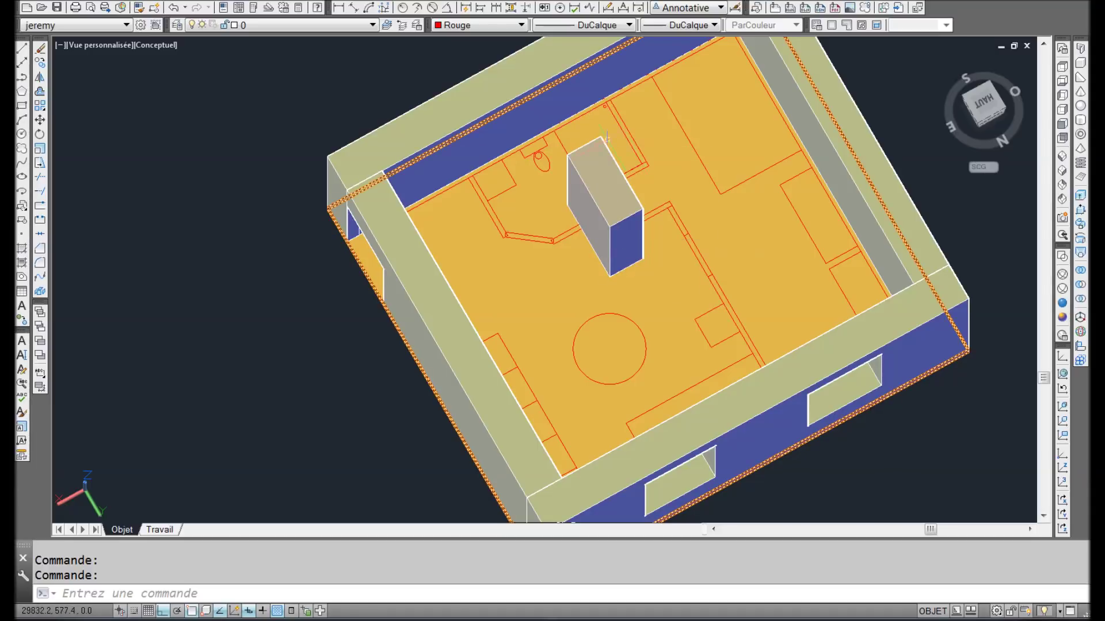
{"action": "middle_click_drag", "start_coordinate": [792, 265], "coordinate": [656, 403], "text": "shift"}
{"action": "scroll", "coordinate": [649, 257], "scroll_direction": "up", "scroll_amount": 5}
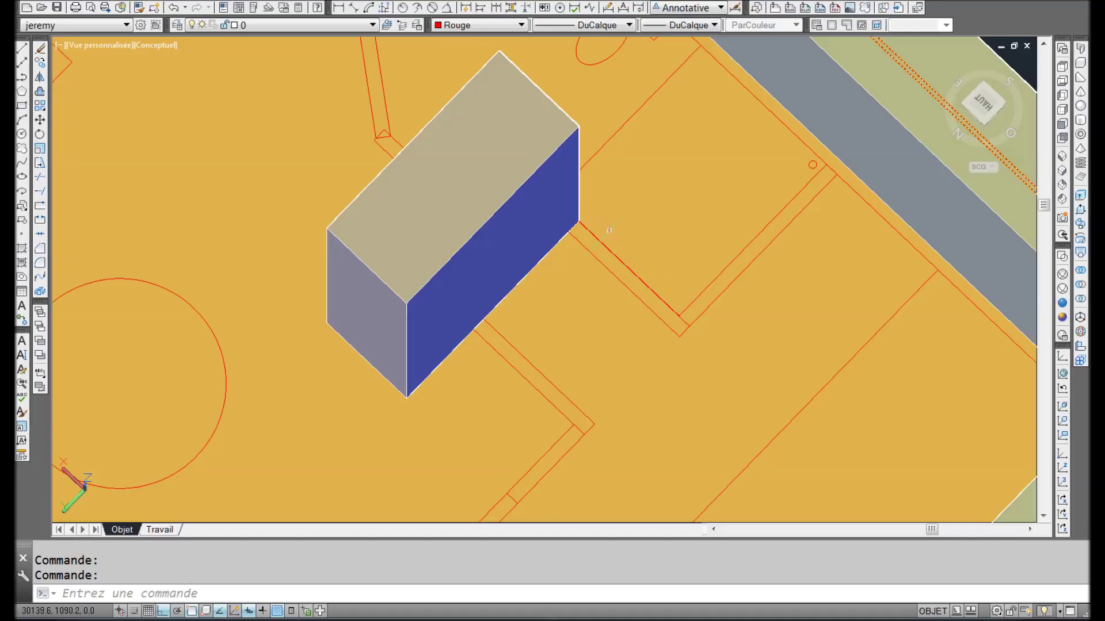
{"action": "scroll", "coordinate": [615, 348], "scroll_direction": "down", "scroll_amount": 5}
{"action": "middle_click_drag", "start_coordinate": [629, 377], "coordinate": [542, 244]}
{"action": "middle_click_drag", "start_coordinate": [438, 345], "coordinate": [503, 487]}
{"action": "middle_click_drag", "start_coordinate": [520, 375], "coordinate": [313, 367], "text": "shift"}
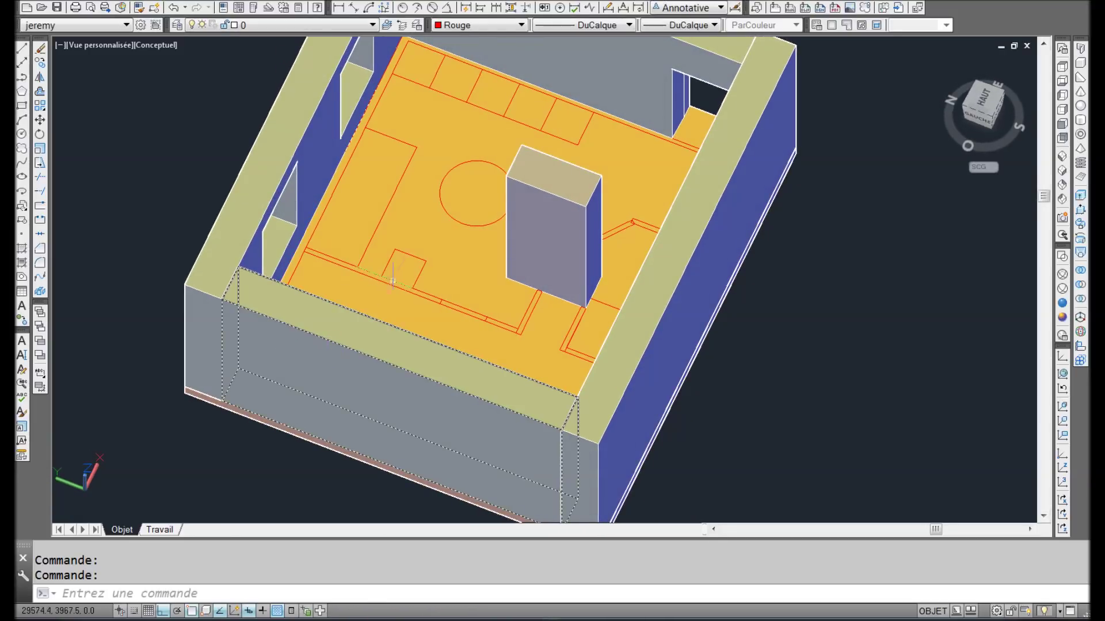